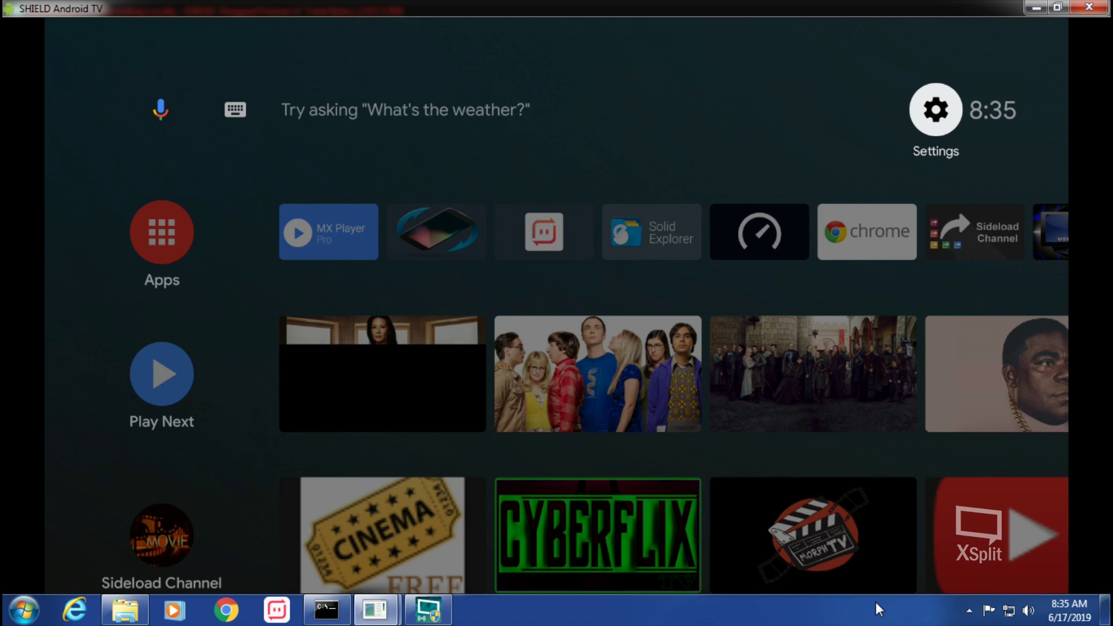
Move down into the favourite apps row and over to the Filelinked tile.
{"action": "key", "text": "Down"}
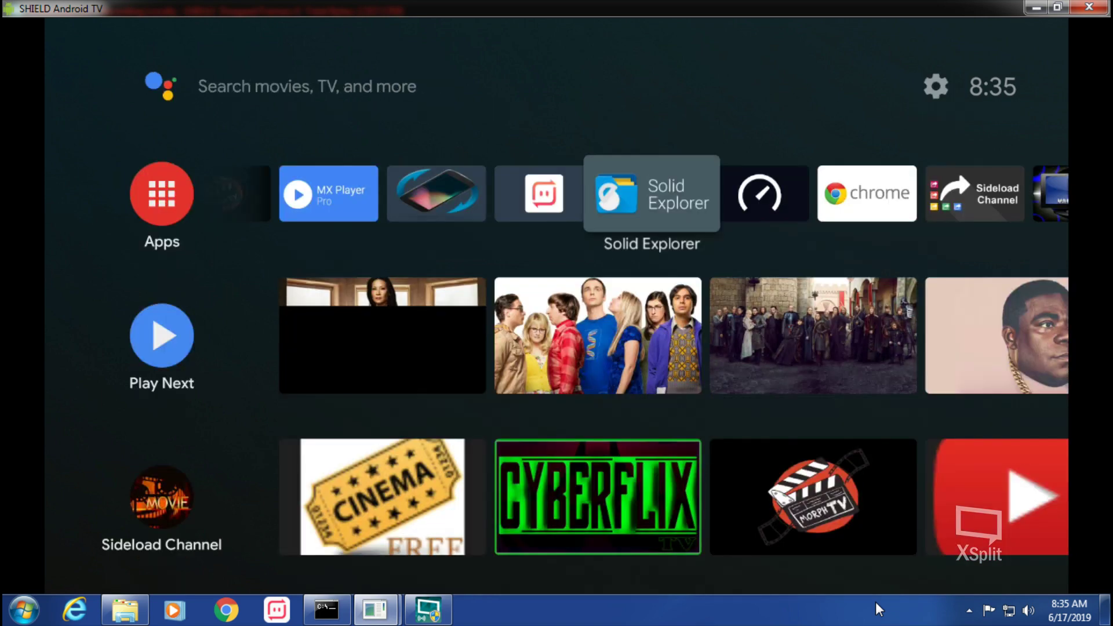
{"action": "key", "text": "Left"}
{"action": "key", "text": "Left"}
{"action": "key", "text": "Left"}
{"action": "key", "text": "Left"}
{"action": "key", "text": "Left"}
{"action": "key", "text": "Left"}
{"action": "key", "text": "Left"}
{"action": "key", "text": "Left"}
{"action": "key", "text": "Left"}
{"action": "key", "text": "Left"}
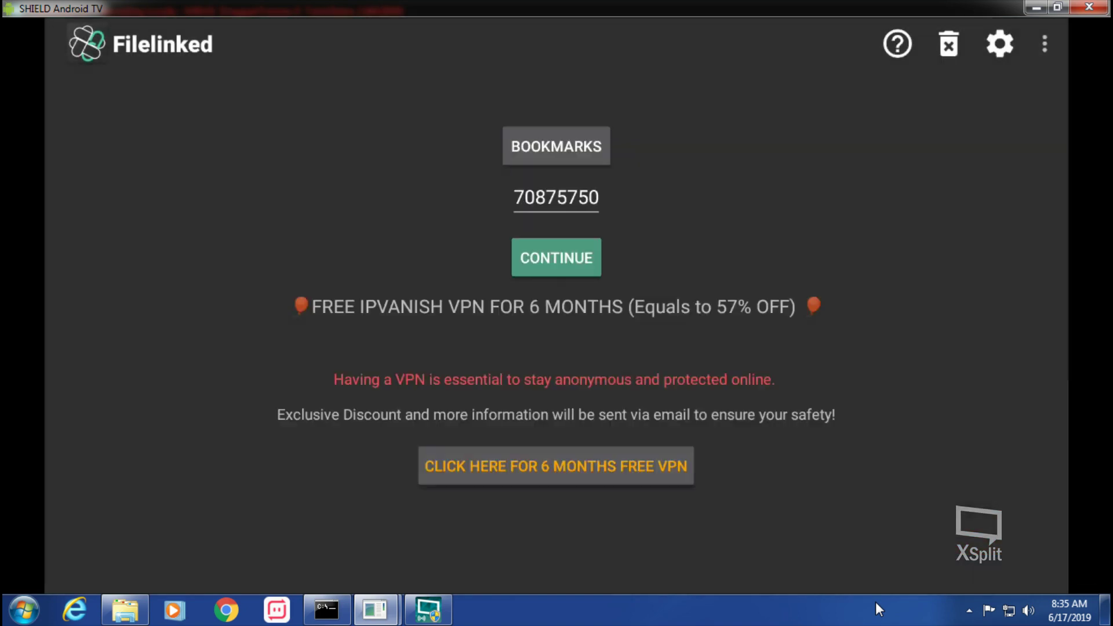
Open the Tron Android Streaming Device Team store from Filelinked's bookmarked codes.
{"action": "key", "text": "Up"}
{"action": "key", "text": "Up"}
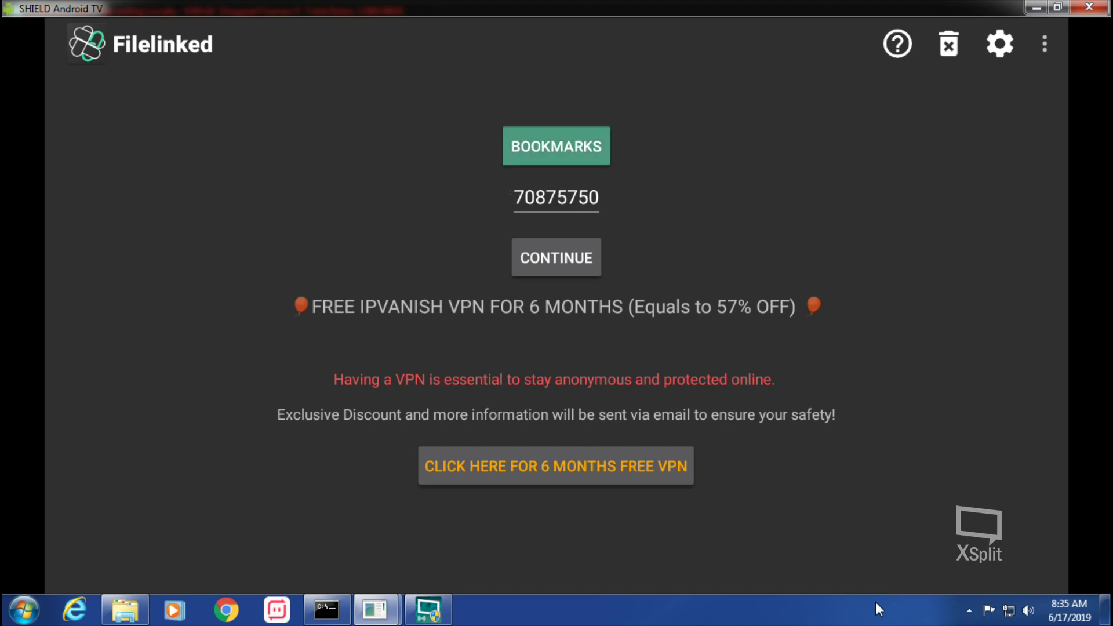
{"action": "key", "text": "Return"}
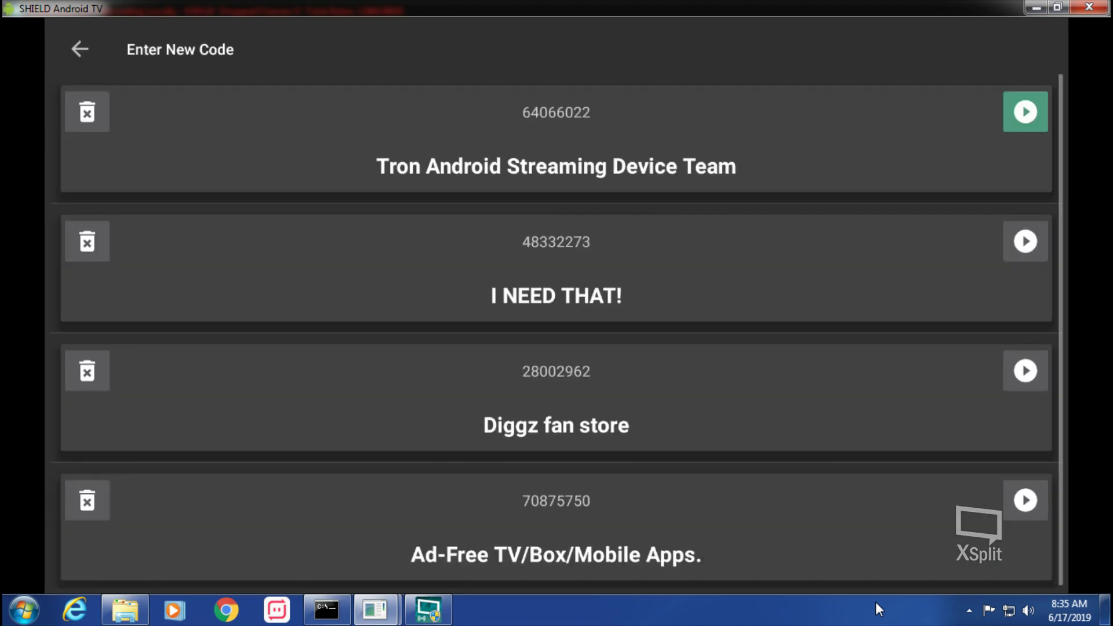
{"action": "key", "text": "Return"}
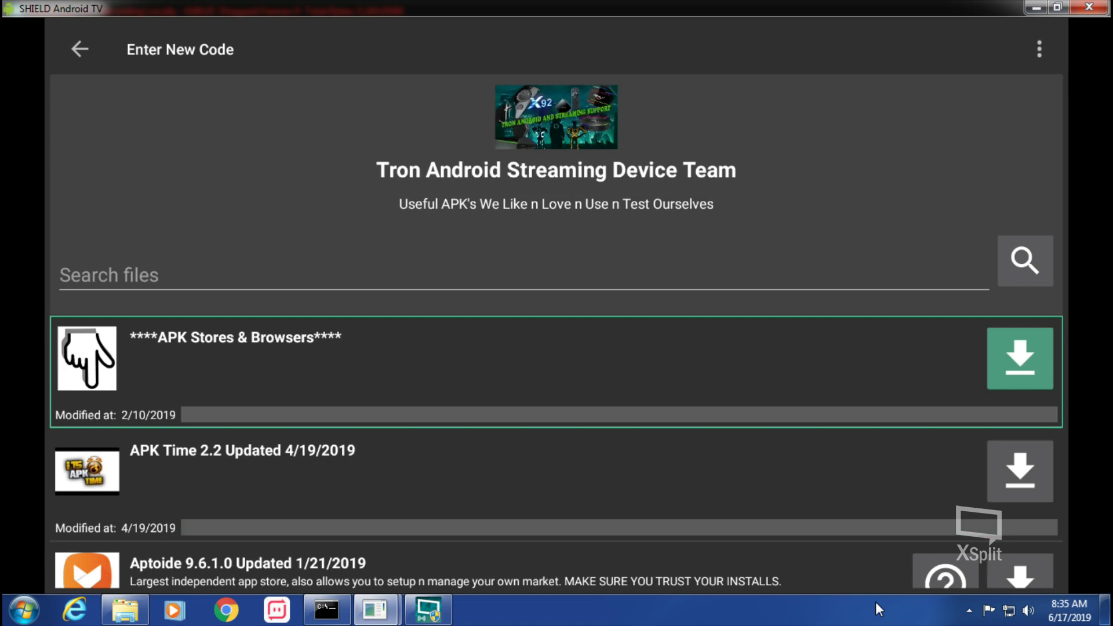
Dismiss the Supercharge Guide popup and browse the store list down to Plex.
{"action": "key", "text": "Down"}
{"action": "key", "text": "Down"}
{"action": "key", "text": "Down"}
{"action": "key", "text": "Down"}
{"action": "key", "text": "Down"}
{"action": "key", "text": "Down"}
{"action": "key", "text": "Down"}
{"action": "key", "text": "Down"}
{"action": "key", "text": "Down"}
{"action": "key", "text": "Down"}
{"action": "key", "text": "Down"}
{"action": "key", "text": "Down"}
{"action": "key", "text": "Down"}
{"action": "key", "text": "Down"}
{"action": "key", "text": "Down"}
{"action": "key", "text": "Down"}
{"action": "key", "text": "Down"}
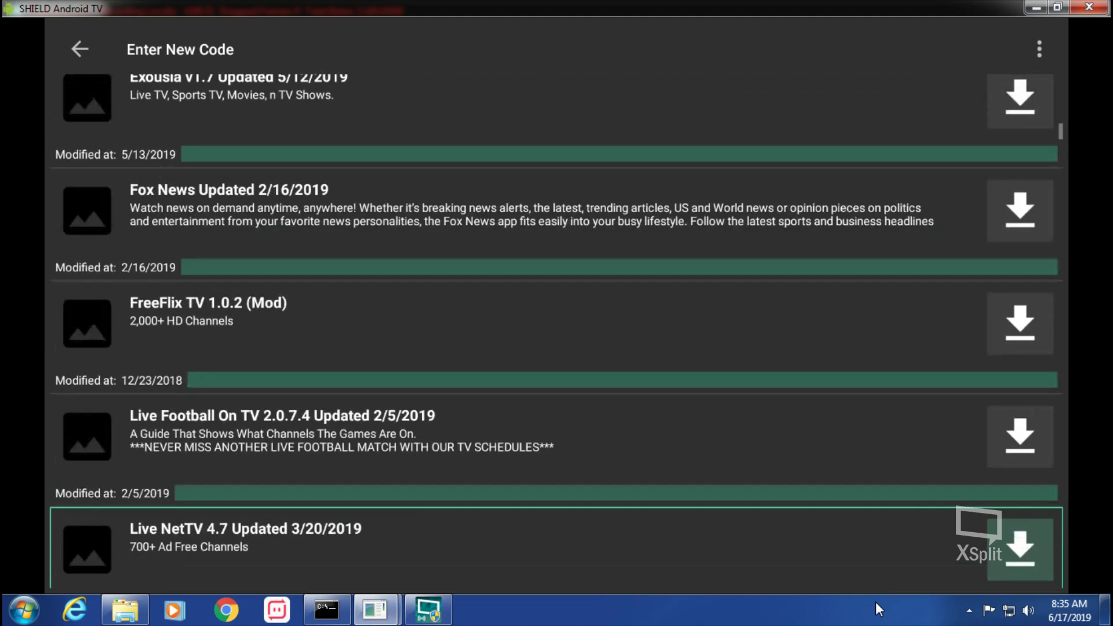
{"action": "key", "text": "Down"}
{"action": "key", "text": "Down"}
{"action": "key", "text": "Down"}
{"action": "key", "text": "Down"}
{"action": "key", "text": "Down"}
{"action": "key", "text": "Down"}
{"action": "key", "text": "Down"}
{"action": "key", "text": "Down"}
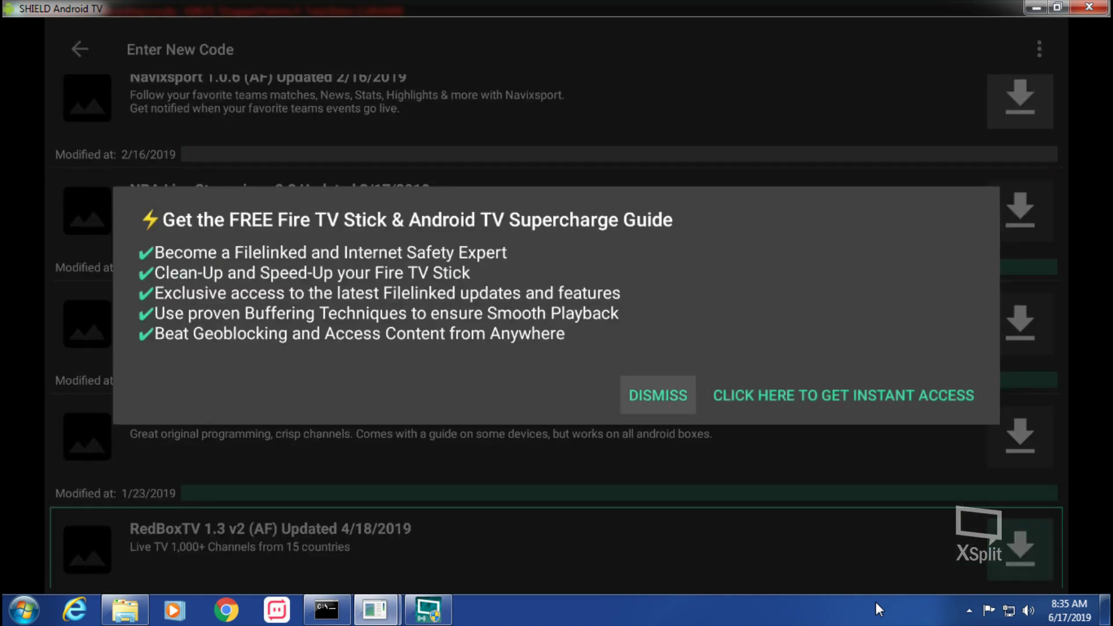
{"action": "key", "text": "Return"}
{"action": "key", "text": "Down"}
{"action": "key", "text": "Down"}
{"action": "key", "text": "Down"}
{"action": "key", "text": "Down"}
{"action": "key", "text": "Down"}
{"action": "key", "text": "Down"}
{"action": "key", "text": "Down"}
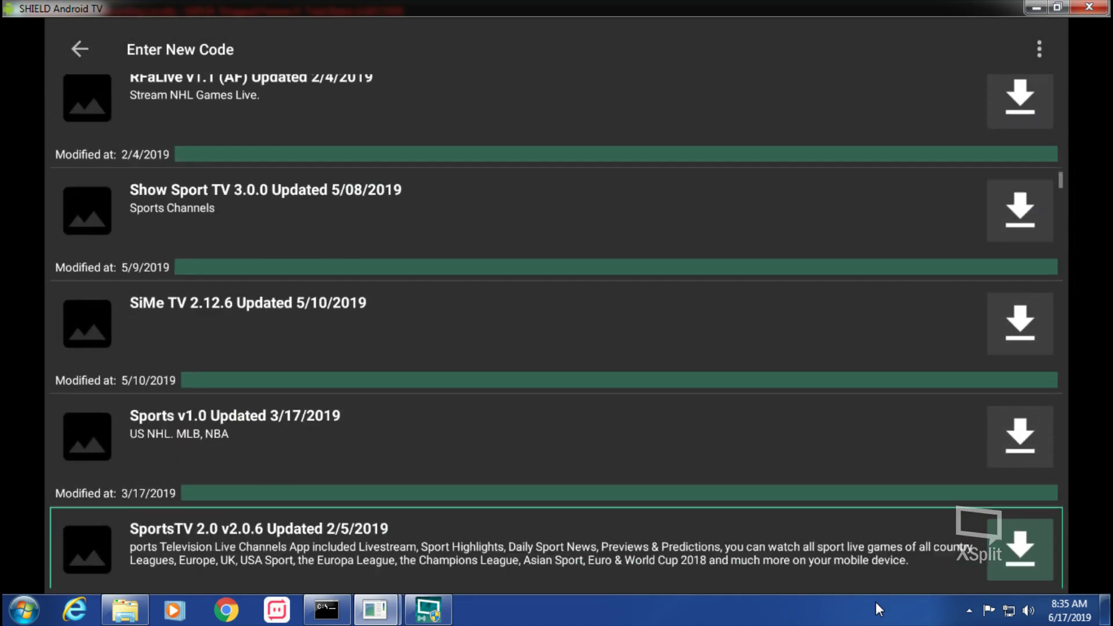
{"action": "key", "text": "Down"}
{"action": "key", "text": "Down"}
{"action": "key", "text": "Down"}
{"action": "key", "text": "Down"}
{"action": "key", "text": "Down"}
{"action": "key", "text": "Down"}
{"action": "key", "text": "Down"}
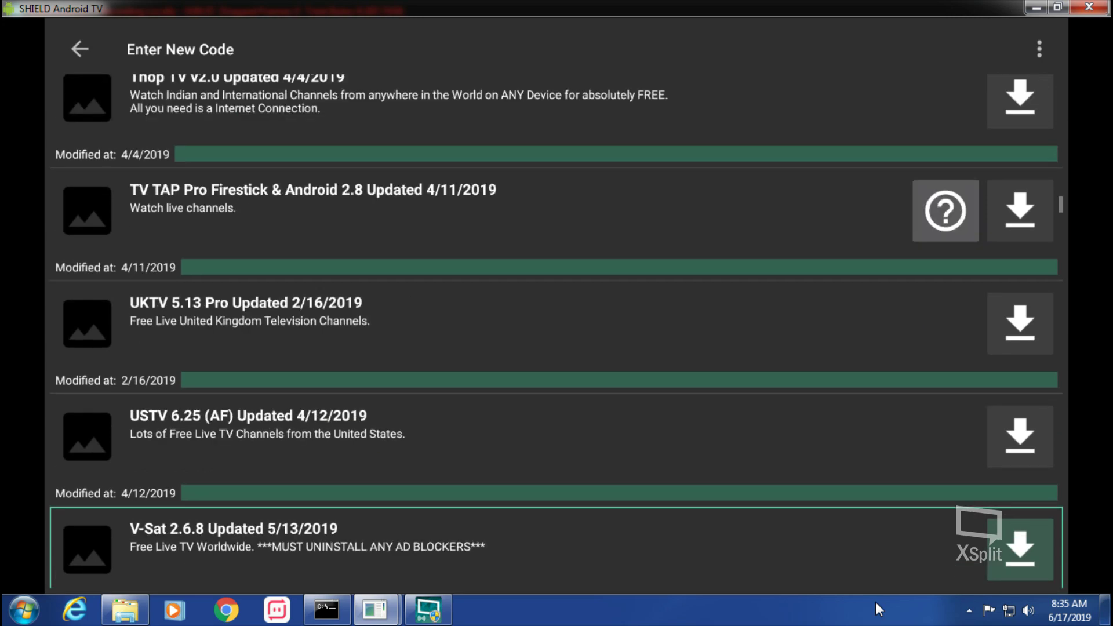
{"action": "key", "text": "Down"}
{"action": "key", "text": "Down"}
{"action": "key", "text": "Down"}
{"action": "key", "text": "Down"}
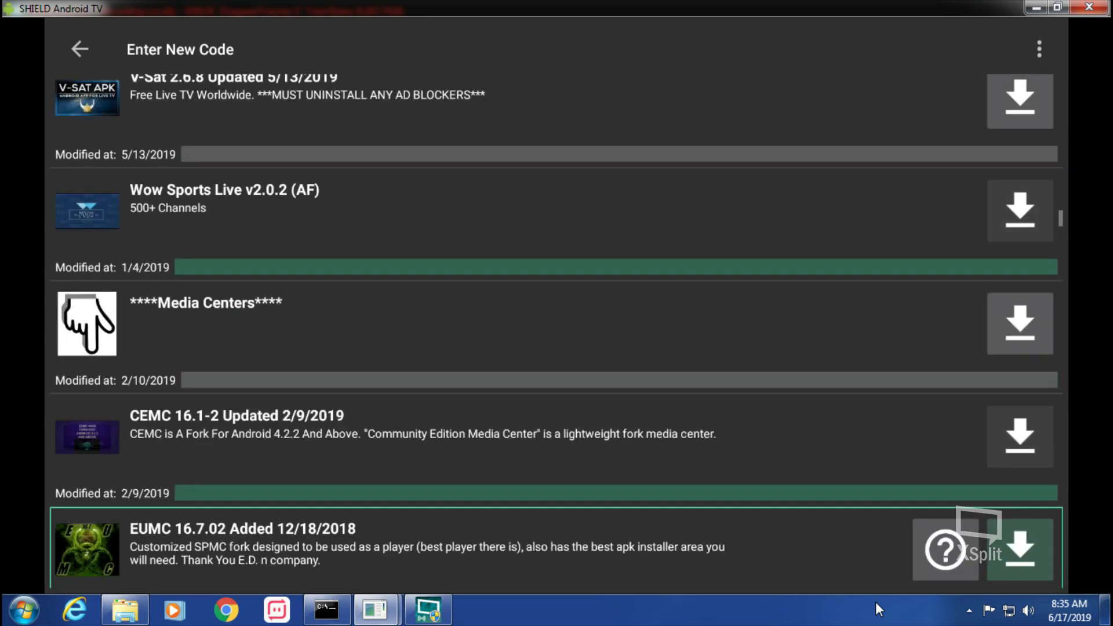
{"action": "key", "text": "Down"}
{"action": "key", "text": "Down"}
{"action": "key", "text": "Down"}
{"action": "key", "text": "Down"}
{"action": "key", "text": "Down"}
{"action": "key", "text": "Down"}
{"action": "key", "text": "Down"}
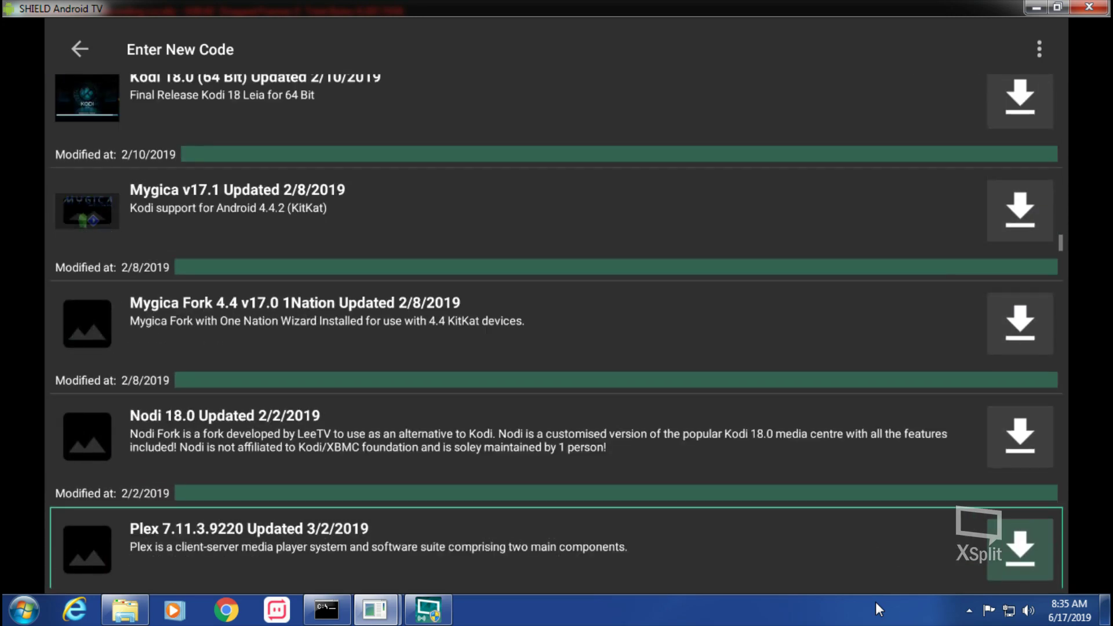
Scroll into Miscellaneous and select the Sideload Channel Launcher 2 v1.8 download.
{"action": "key", "text": "Down"}
{"action": "key", "text": "Down"}
{"action": "key", "text": "Down"}
{"action": "key", "text": "Down"}
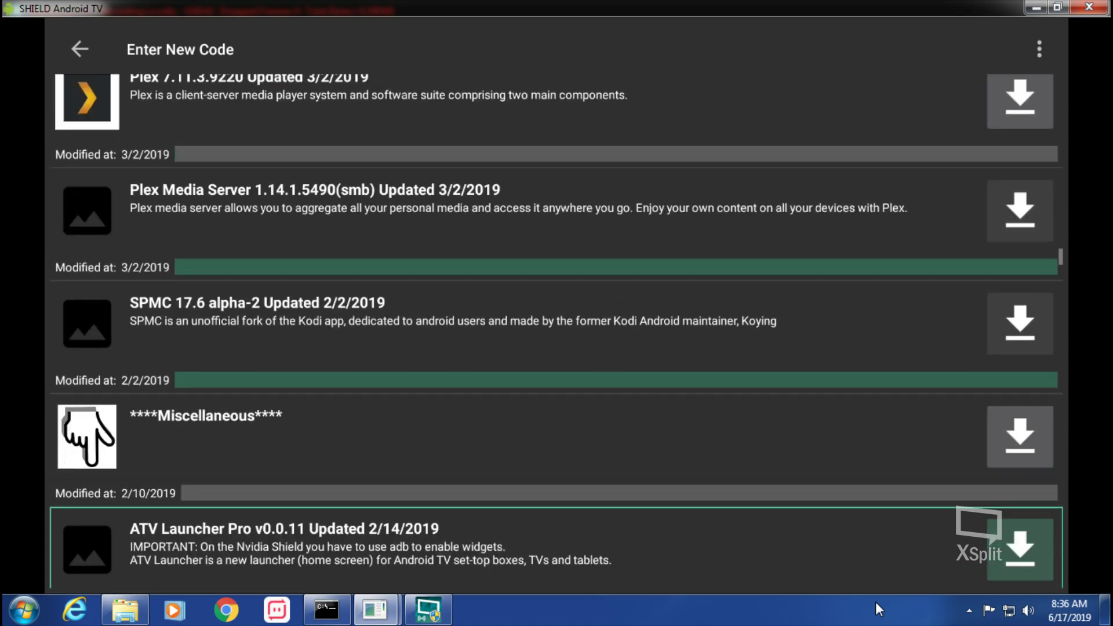
{"action": "key", "text": "Down"}
{"action": "key", "text": "Down"}
{"action": "key", "text": "Down"}
{"action": "key", "text": "Down"}
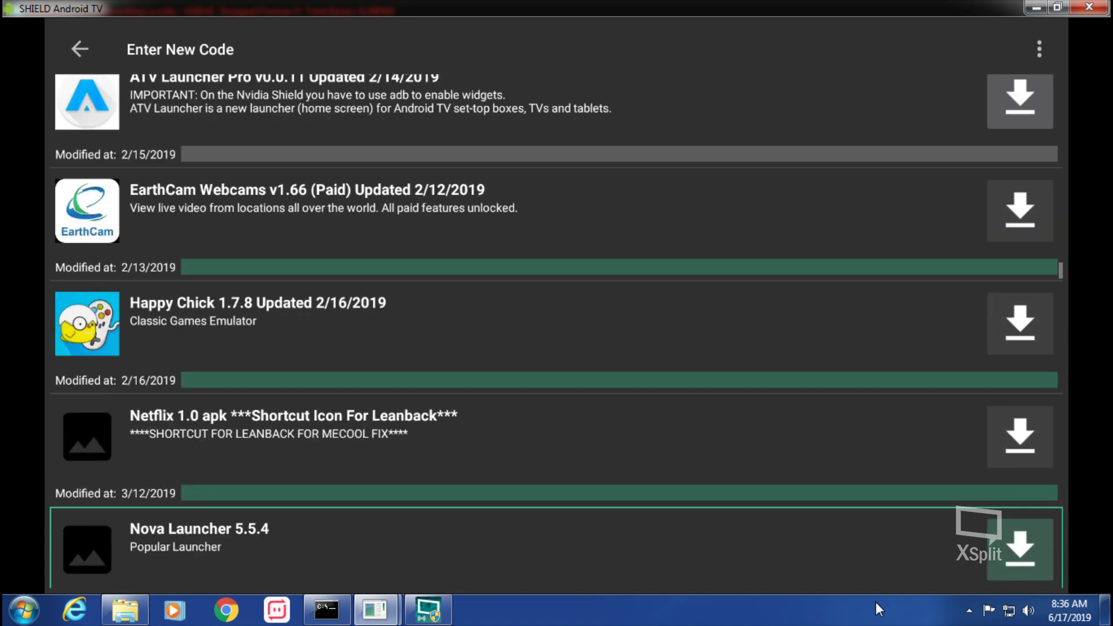
{"action": "key", "text": "Down"}
{"action": "key", "text": "Down"}
{"action": "key", "text": "Down"}
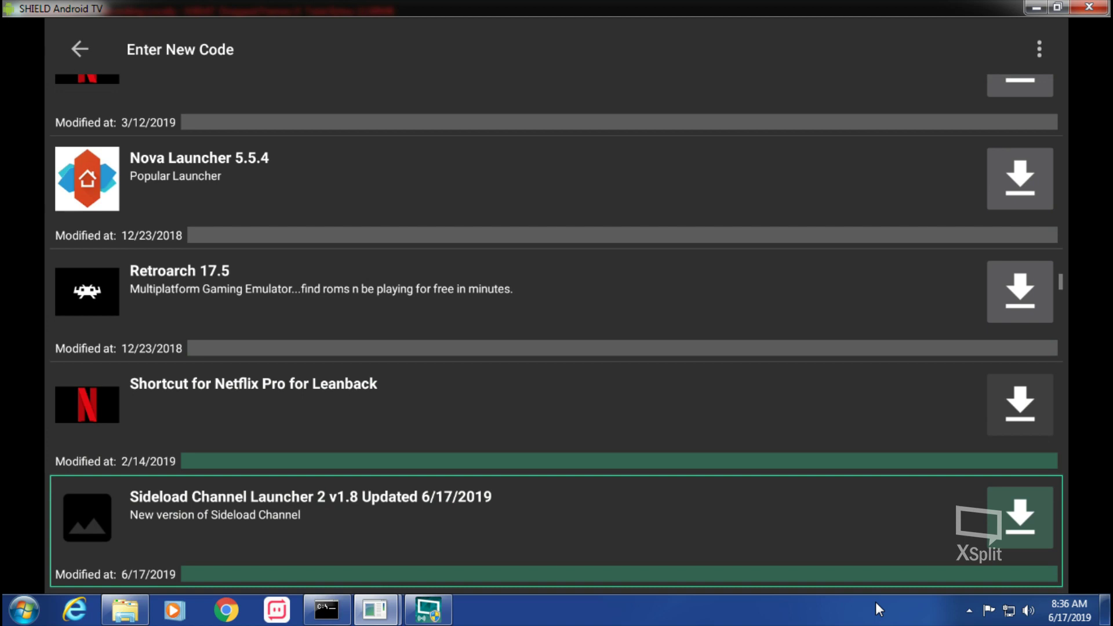
{"action": "key", "text": "Right"}
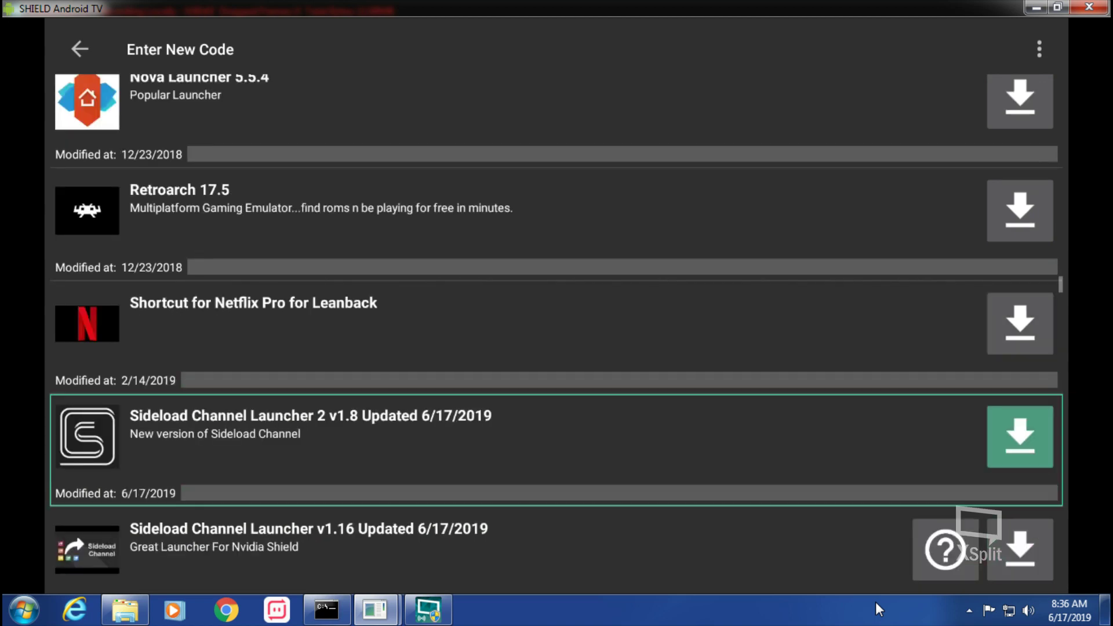
{"action": "key", "text": "Down"}
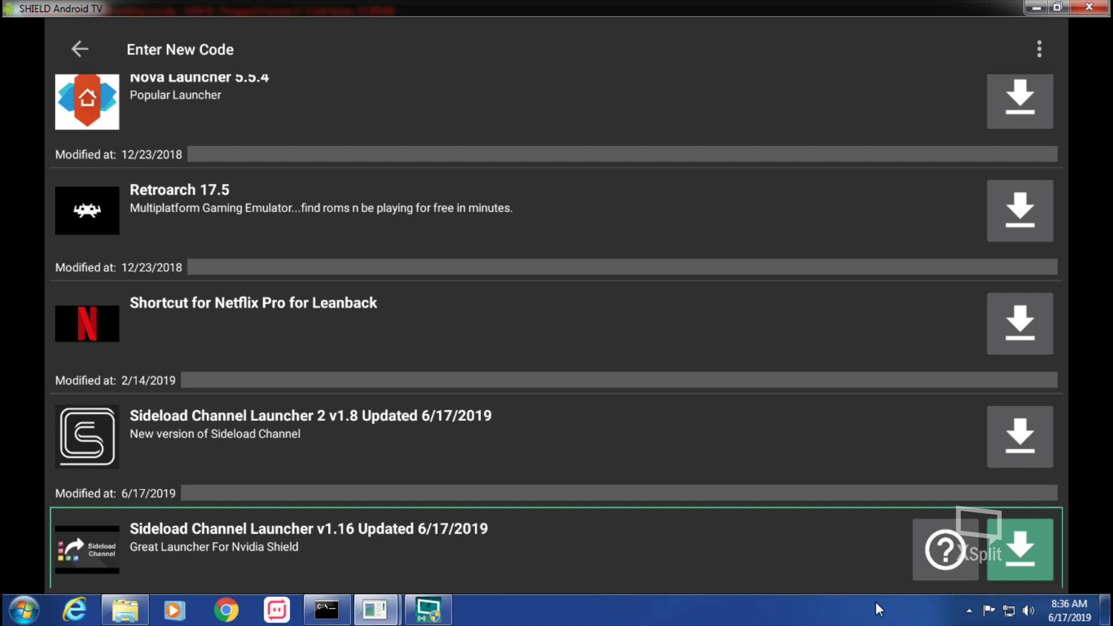
{"action": "key", "text": "Up"}
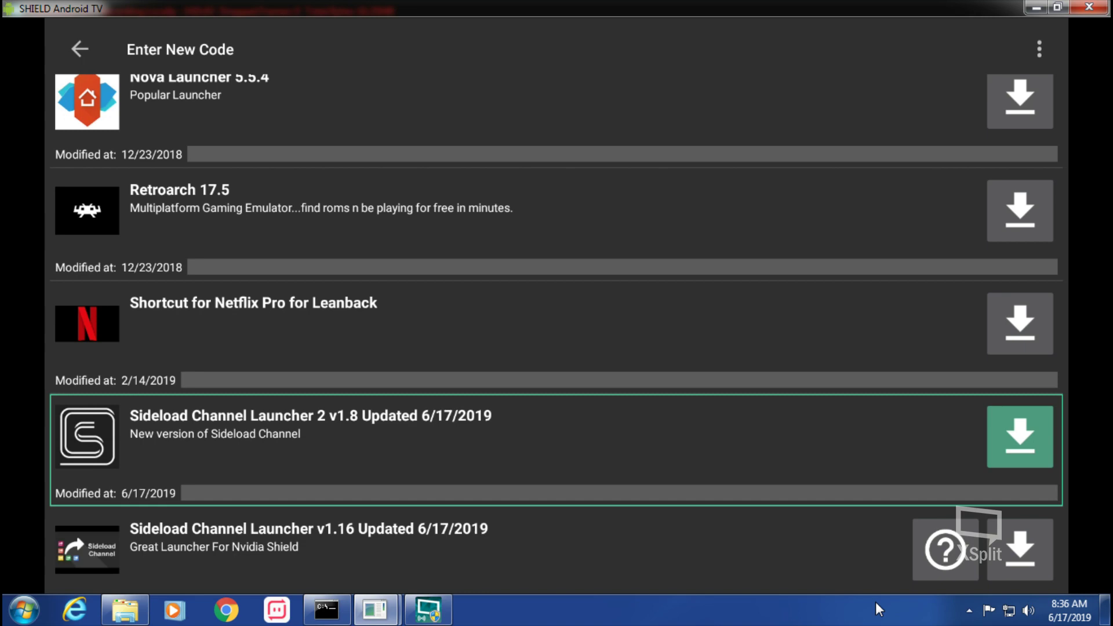
Close Filelinked and Solid Explorer from Recents and move along the home app row.
{"action": "key", "text": "Home"}
{"action": "key", "text": "Home"}
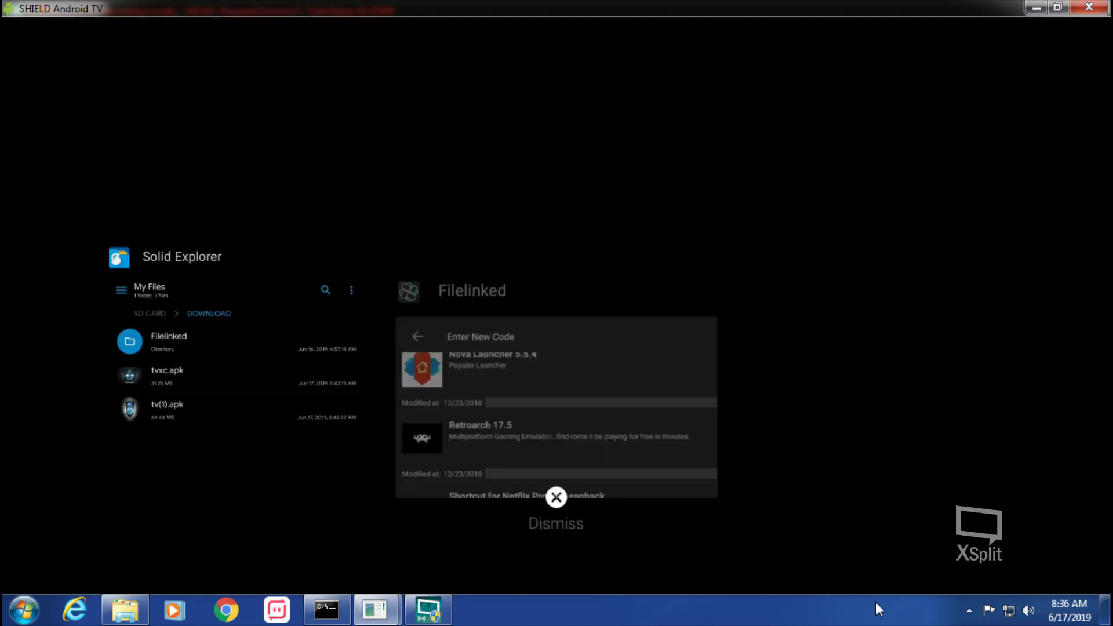
{"action": "key", "text": "Return"}
{"action": "key", "text": "Return"}
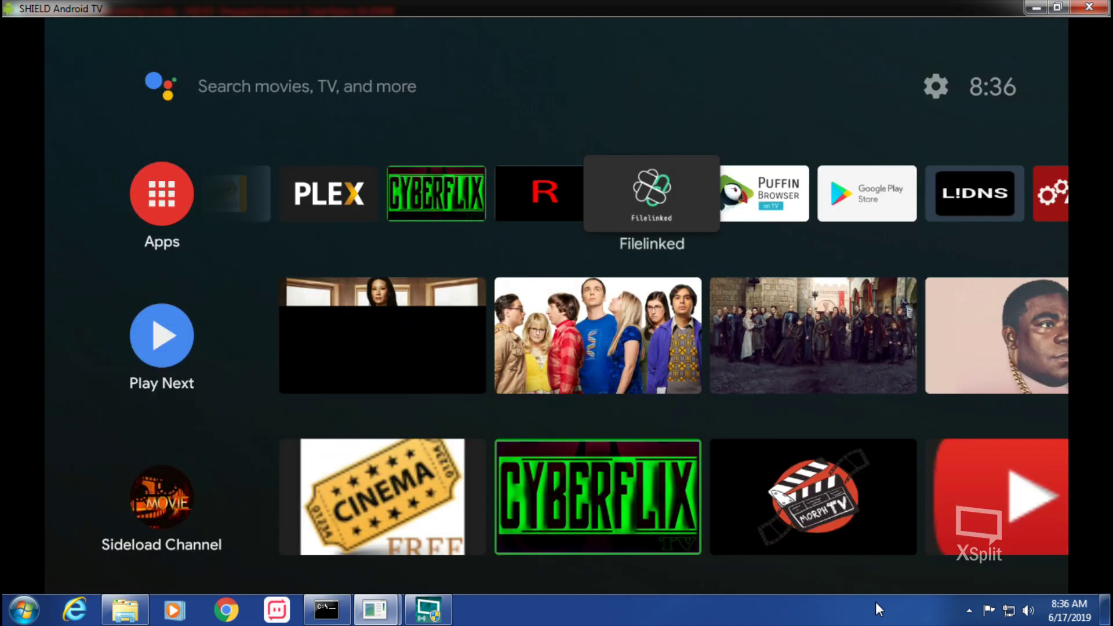
{"action": "key", "text": "Right"}
{"action": "key", "text": "Right"}
{"action": "key", "text": "Right"}
{"action": "key", "text": "Right"}
{"action": "key", "text": "Right"}
{"action": "key", "text": "Right"}
{"action": "key", "text": "Right"}
{"action": "key", "text": "Right"}
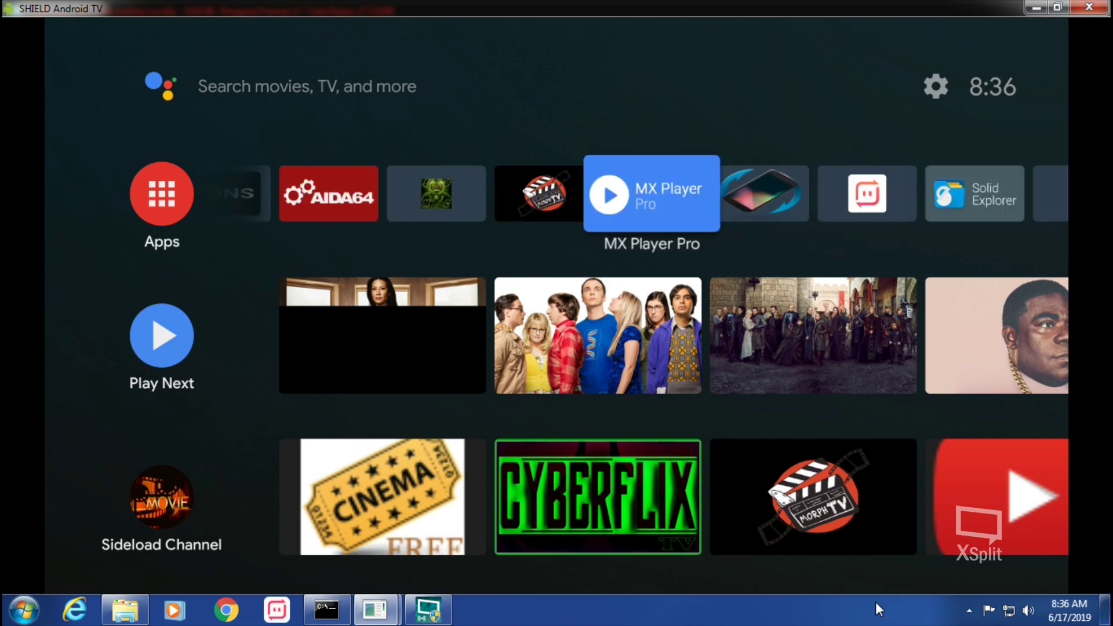
{"action": "key", "text": "Right"}
{"action": "key", "text": "Right"}
{"action": "key", "text": "Right"}
{"action": "key", "text": "Right"}
{"action": "key", "text": "Right"}
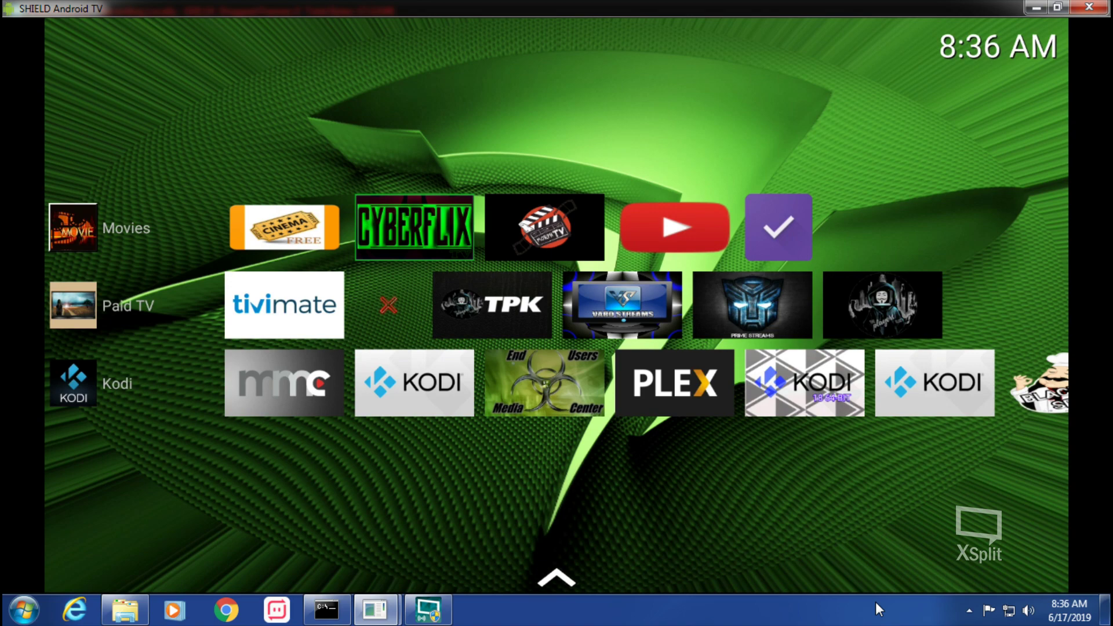
Dismiss the first Sideload Channel launcher's options and move on to Sideload Channel 2.
{"action": "key", "text": "Menu"}
{"action": "key", "text": "Escape"}
{"action": "key", "text": "Escape"}
{"action": "key", "text": "Right"}
{"action": "key", "text": "Right"}
{"action": "key", "text": "Right"}
{"action": "key", "text": "Right"}
{"action": "key", "text": "Right"}
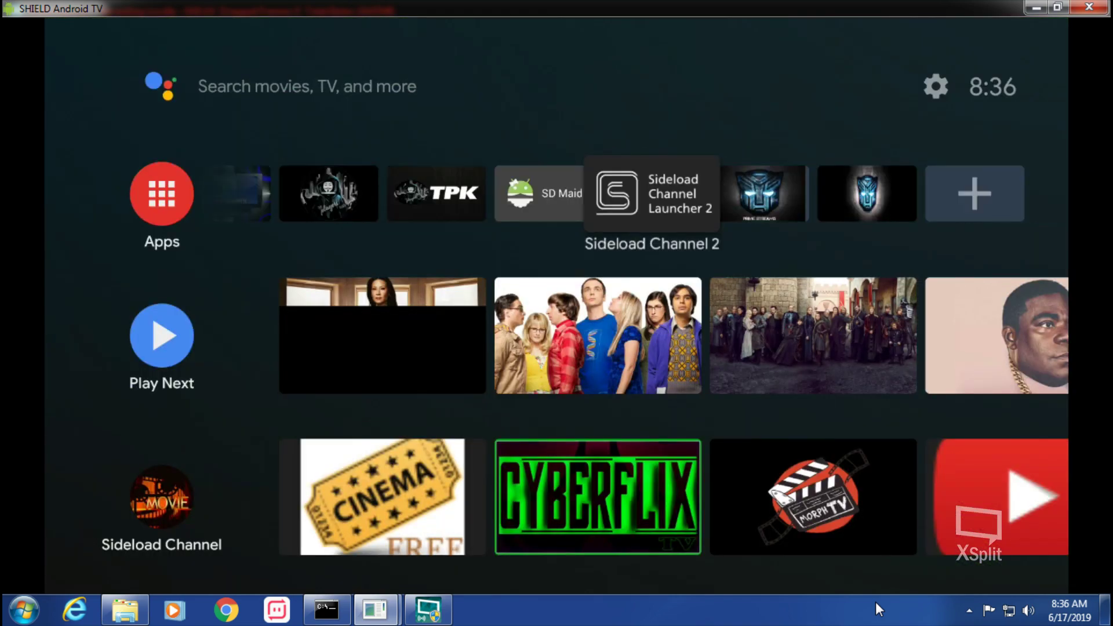
Launch Sideload Channel Launcher 2 and open its settings options.
{"action": "key", "text": "Return"}
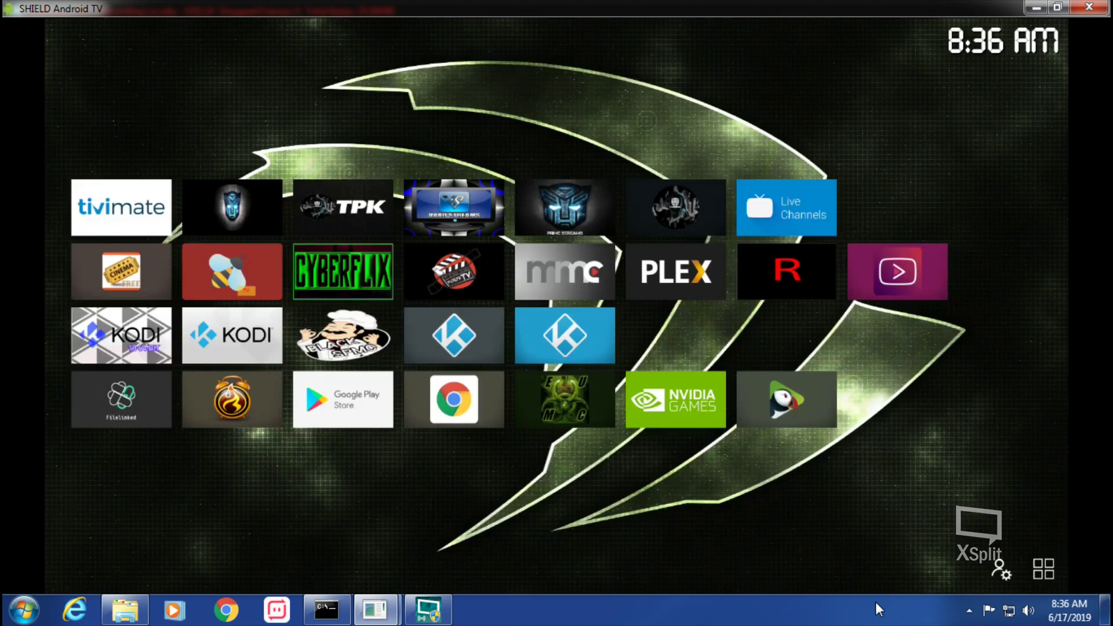
{"action": "key", "text": "Down"}
{"action": "key", "text": "Down"}
{"action": "key", "text": "Down"}
{"action": "key", "text": "Down"}
{"action": "key", "text": "Down"}
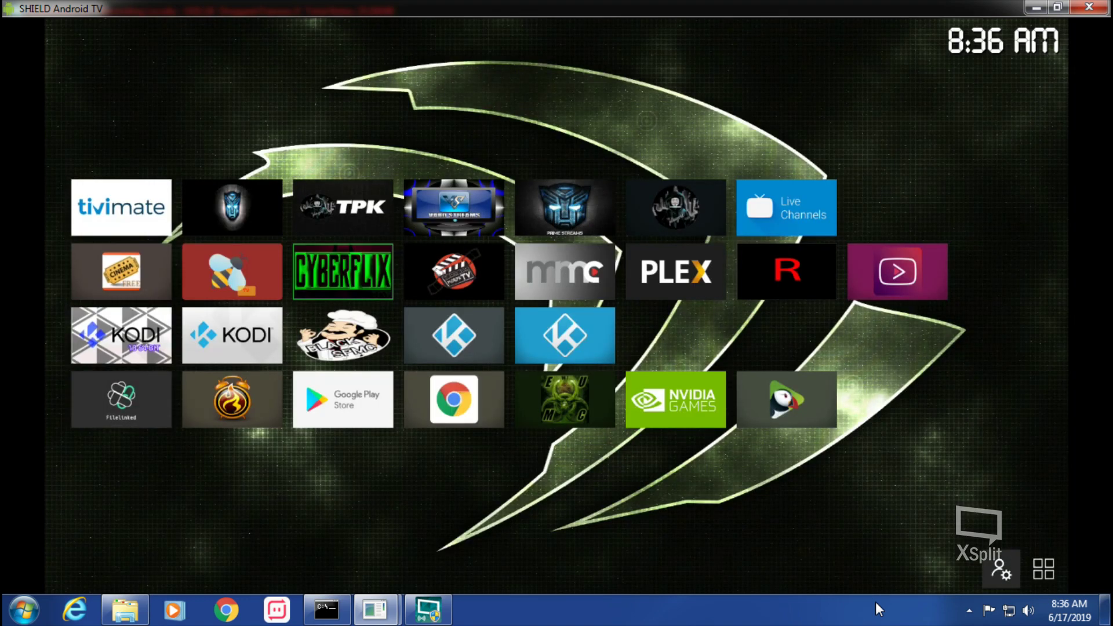
{"action": "key", "text": "Return"}
{"action": "key", "text": "Return"}
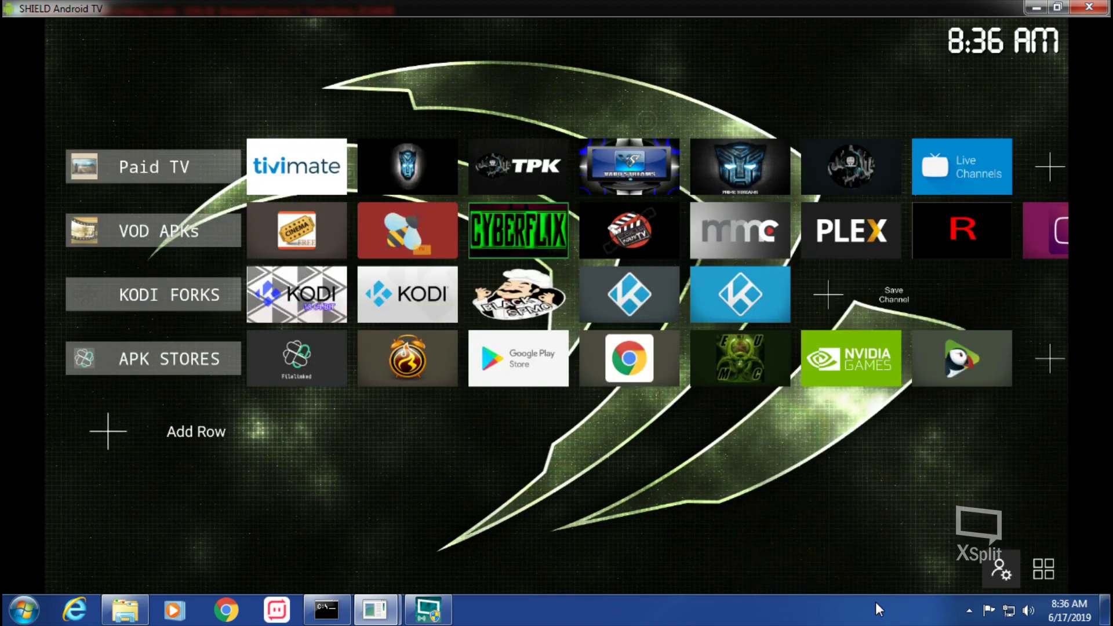
Move past the KODI FORKS and APK STORES rows to the Add Row option.
{"action": "key", "text": "Up"}
{"action": "key", "text": "Up"}
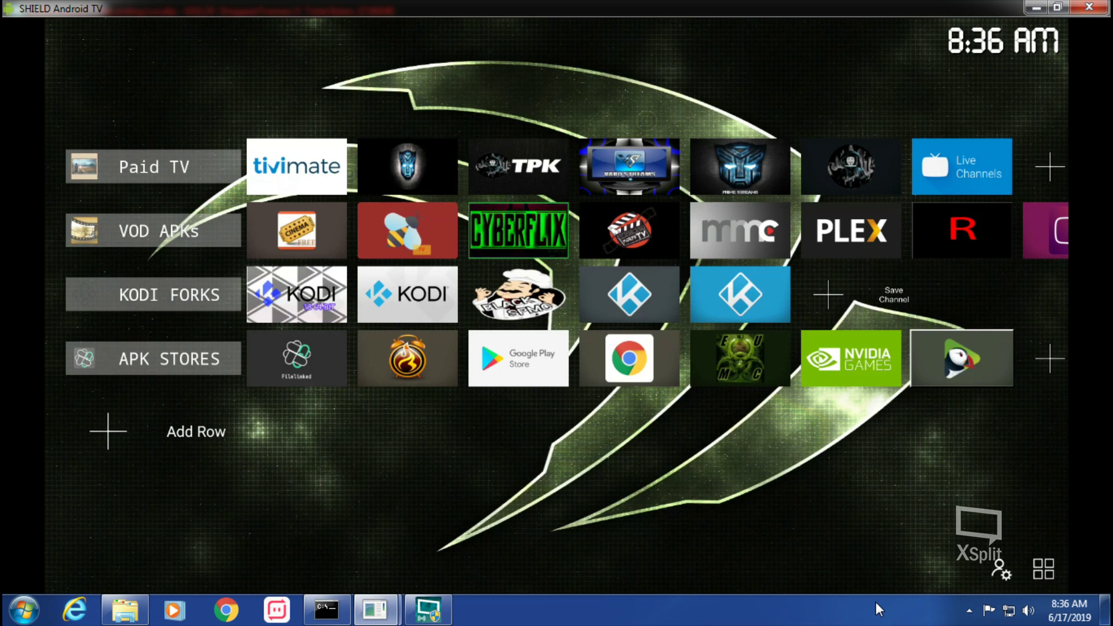
{"action": "key", "text": "Left"}
{"action": "key", "text": "Left"}
{"action": "key", "text": "Left"}
{"action": "key", "text": "Left"}
{"action": "key", "text": "Left"}
{"action": "key", "text": "Left"}
{"action": "key", "text": "Left"}
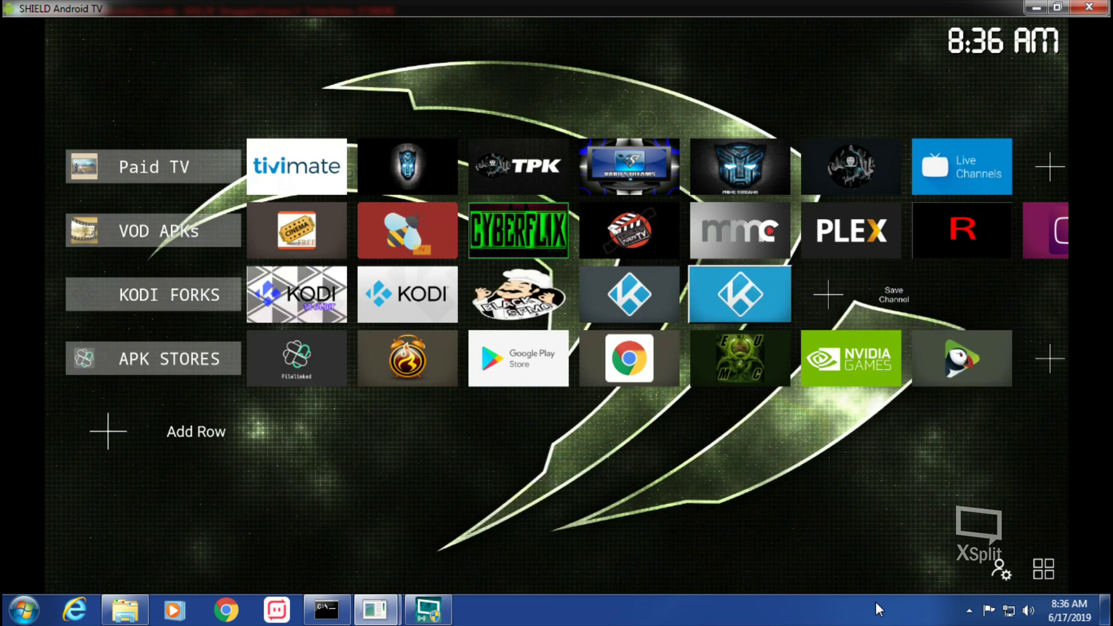
{"action": "key", "text": "Down"}
{"action": "key", "text": "Down"}
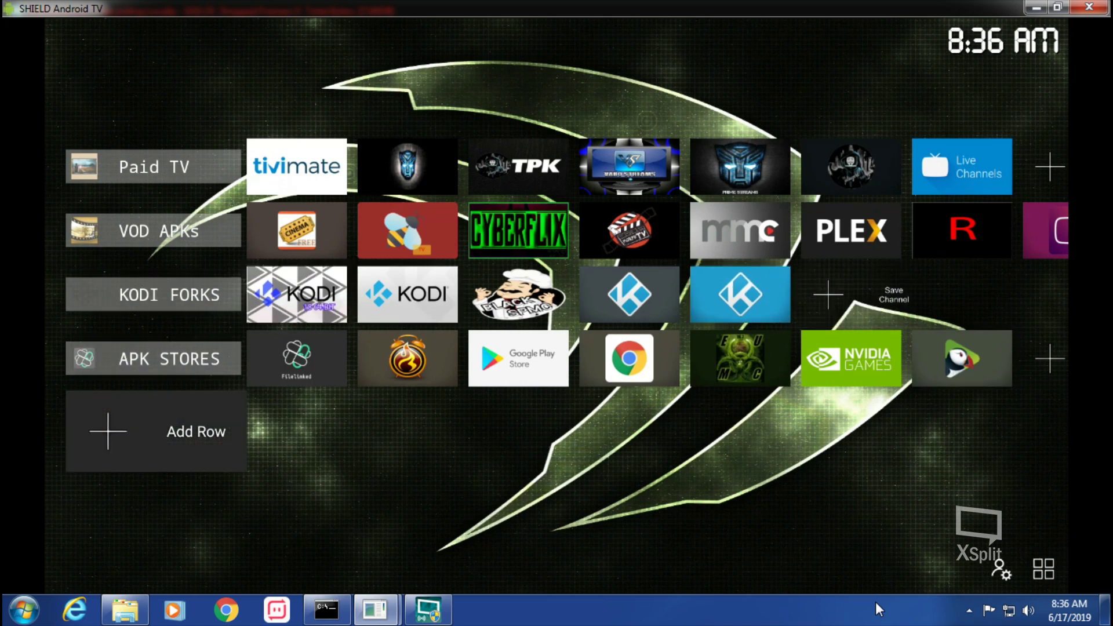
{"action": "key", "text": "Down"}
{"action": "key", "text": "Up"}
{"action": "key", "text": "Left"}
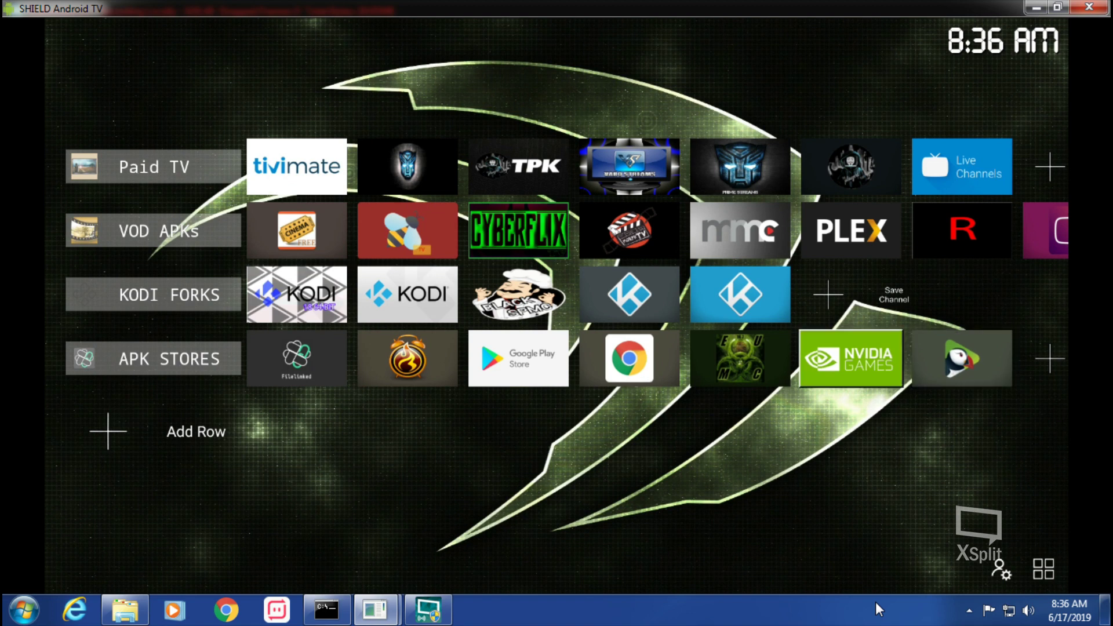
{"action": "key", "text": "Down"}
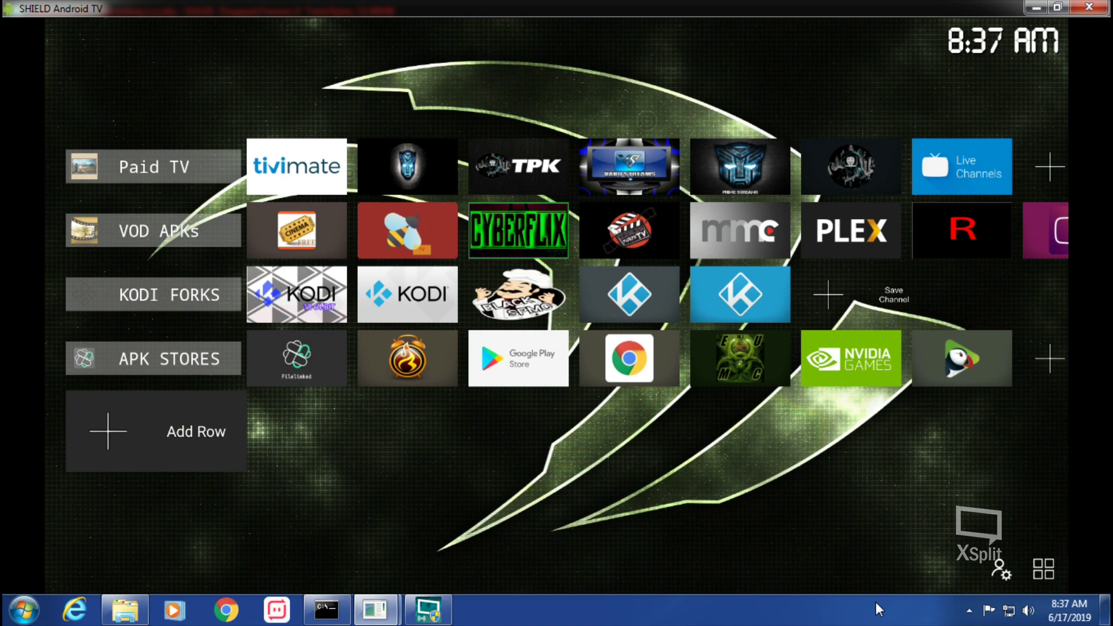
Add a new row named TOOLS.
{"action": "key", "text": "Return"}
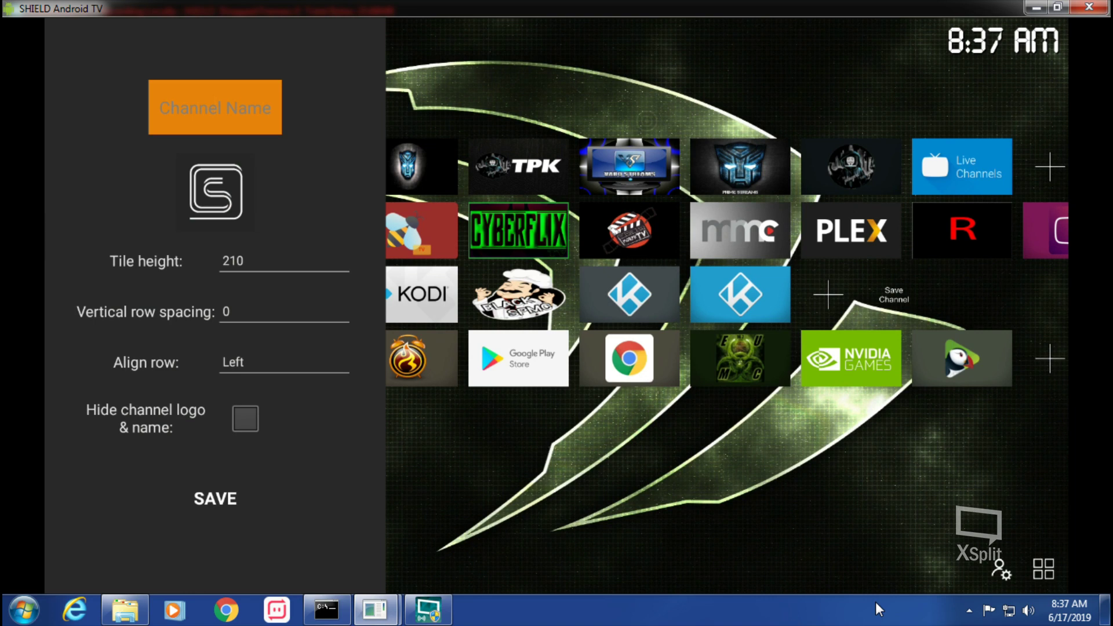
{"action": "type", "text": "TOOLS"}
{"action": "key", "text": "Down"}
Browse the built-in icon set for the row logo, then back out unchanged.
{"action": "key", "text": "Return"}
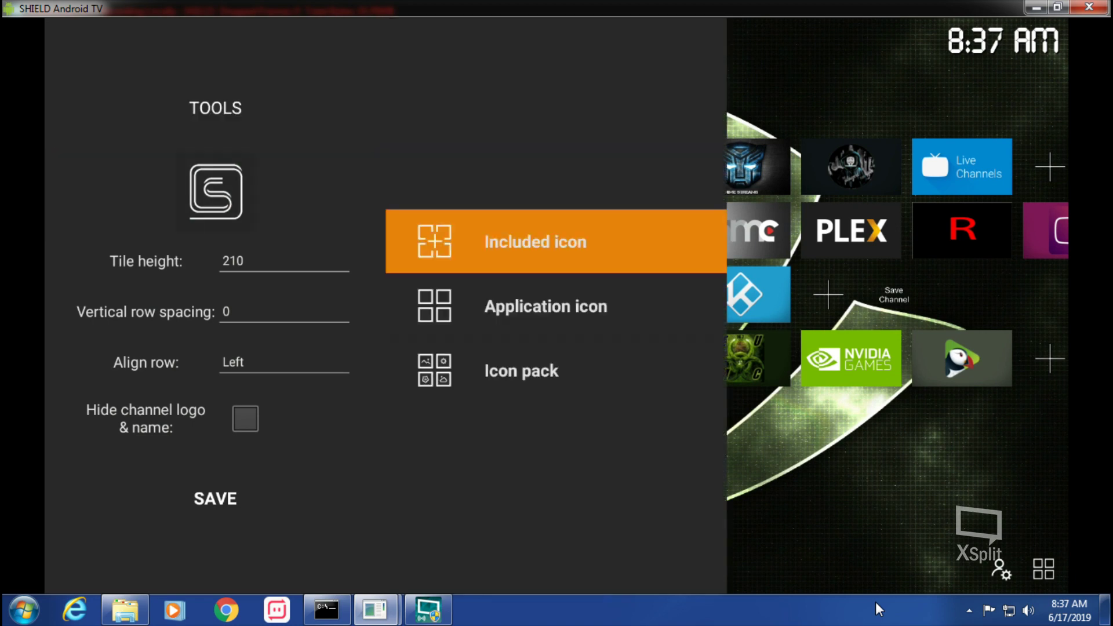
{"action": "key", "text": "Down"}
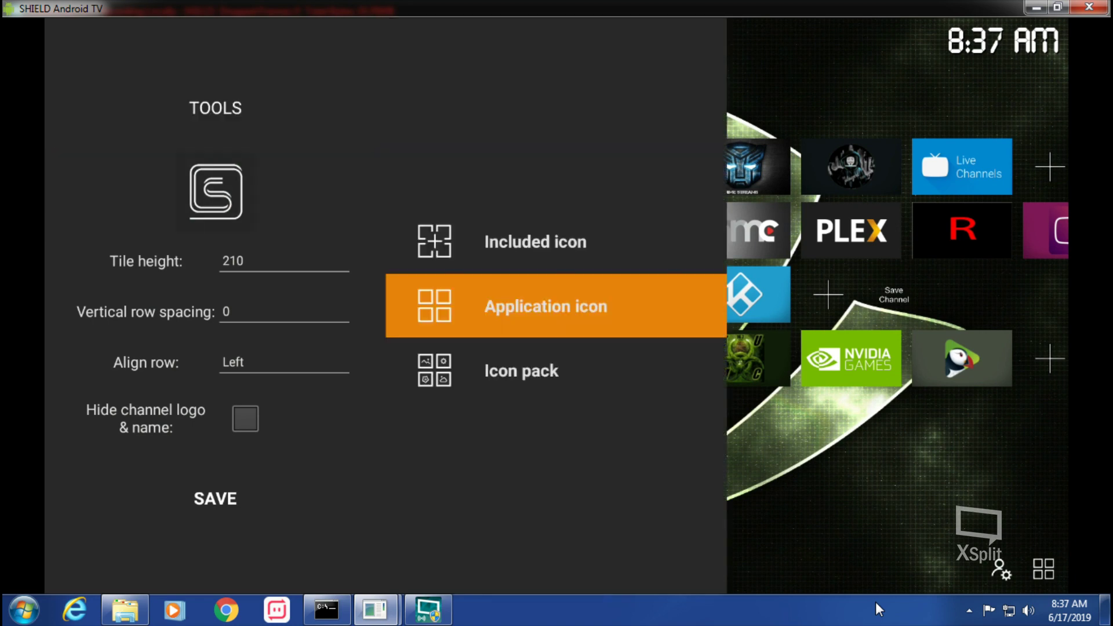
{"action": "key", "text": "Up"}
{"action": "key", "text": "Return"}
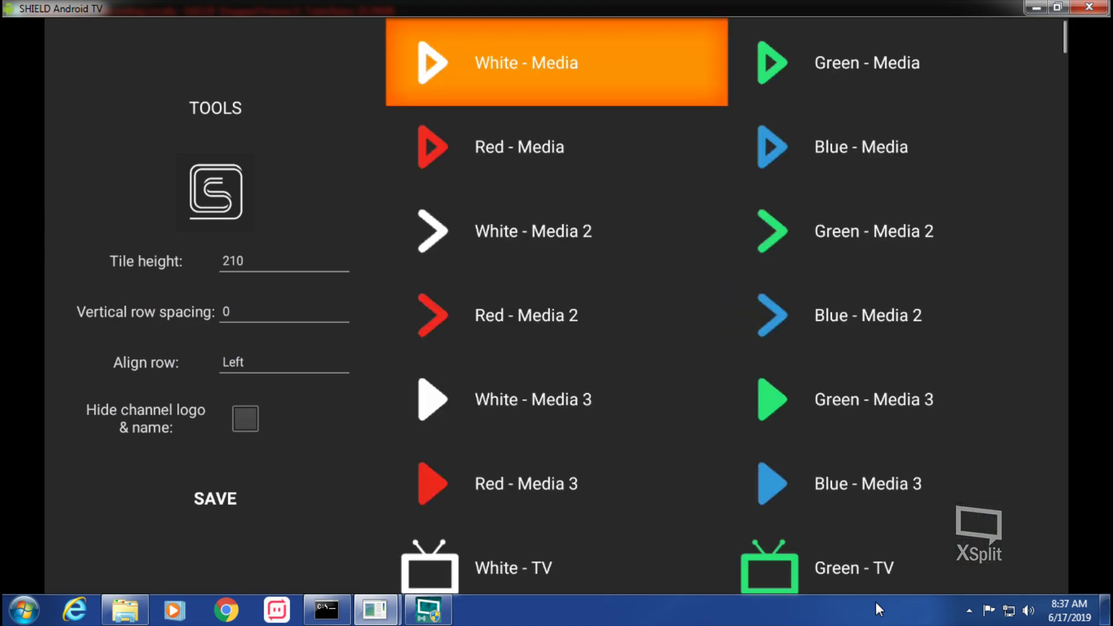
{"action": "key", "text": "Down"}
{"action": "key", "text": "Down"}
{"action": "key", "text": "Down"}
{"action": "key", "text": "Down"}
{"action": "key", "text": "Down"}
{"action": "key", "text": "Down"}
{"action": "key", "text": "Down"}
{"action": "key", "text": "Down"}
{"action": "key", "text": "Down"}
{"action": "key", "text": "Down"}
{"action": "key", "text": "Down"}
{"action": "key", "text": "Down"}
{"action": "key", "text": "Down"}
{"action": "key", "text": "Down"}
{"action": "key", "text": "Down"}
{"action": "key", "text": "Down"}
{"action": "key", "text": "Down"}
{"action": "key", "text": "Down"}
{"action": "key", "text": "Down"}
{"action": "key", "text": "Down"}
{"action": "key", "text": "Down"}
{"action": "key", "text": "Down"}
{"action": "key", "text": "Down"}
{"action": "key", "text": "Down"}
{"action": "key", "text": "Down"}
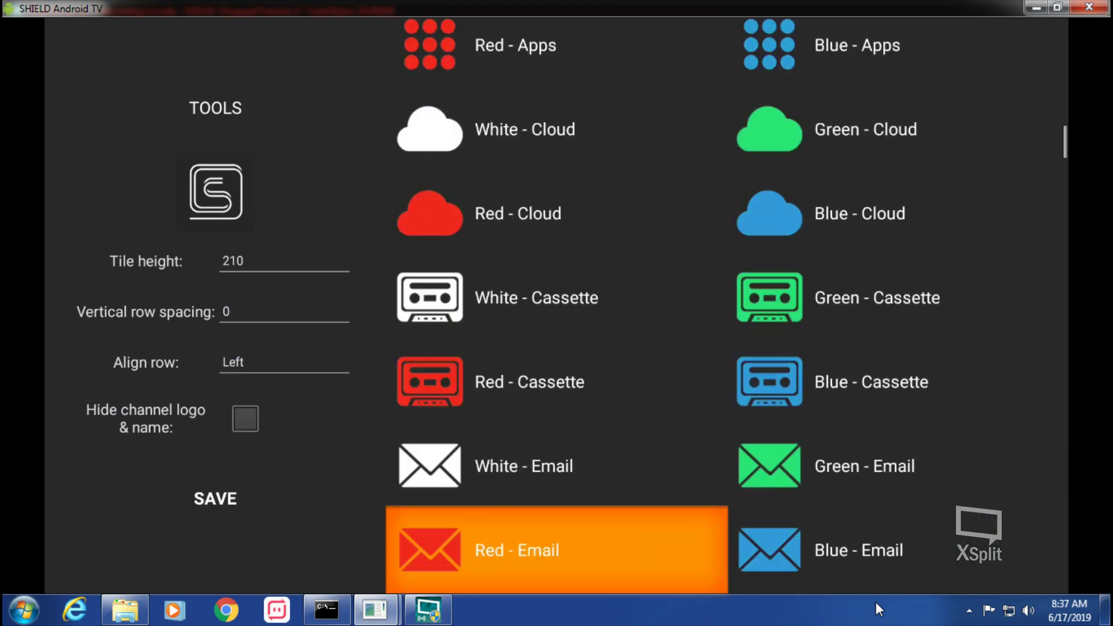
{"action": "key", "text": "Down"}
{"action": "key", "text": "Down"}
{"action": "key", "text": "Down"}
{"action": "key", "text": "Down"}
{"action": "key", "text": "Down"}
{"action": "key", "text": "Down"}
{"action": "key", "text": "Down"}
{"action": "key", "text": "Down"}
{"action": "key", "text": "Down"}
{"action": "key", "text": "Down"}
{"action": "key", "text": "Down"}
{"action": "key", "text": "Down"}
{"action": "key", "text": "Down"}
{"action": "key", "text": "Down"}
{"action": "key", "text": "Down"}
{"action": "key", "text": "Down"}
{"action": "key", "text": "Down"}
{"action": "key", "text": "Down"}
{"action": "key", "text": "Down"}
{"action": "key", "text": "Down"}
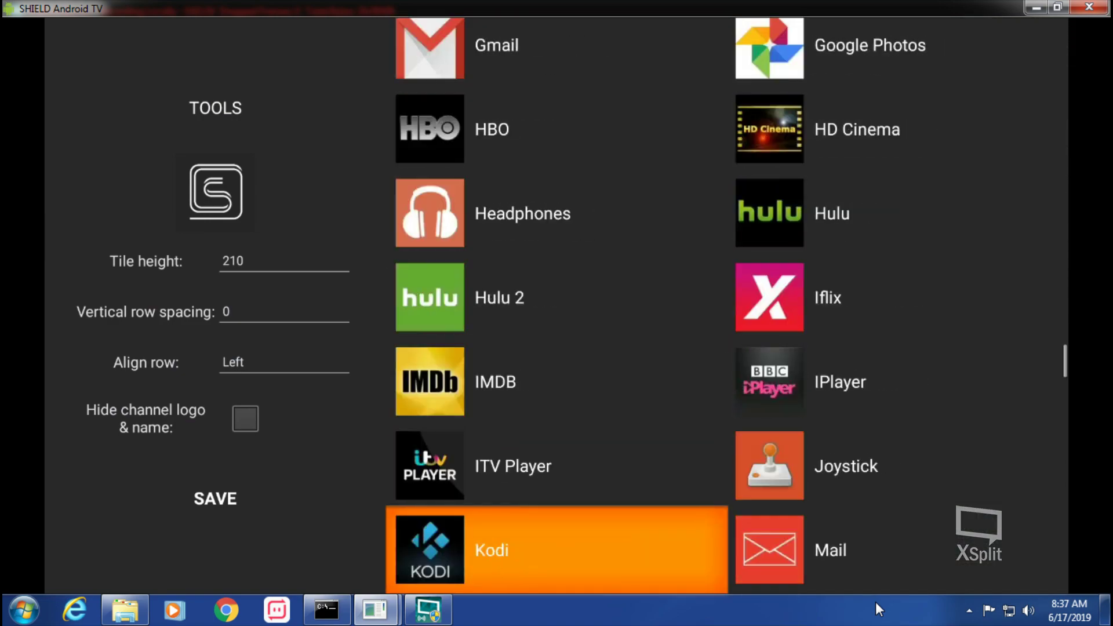
{"action": "key", "text": "Down"}
{"action": "key", "text": "Down"}
{"action": "key", "text": "Down"}
{"action": "key", "text": "Down"}
{"action": "key", "text": "Down"}
{"action": "key", "text": "Down"}
{"action": "key", "text": "Down"}
{"action": "key", "text": "Down"}
{"action": "key", "text": "Down"}
{"action": "key", "text": "Down"}
{"action": "key", "text": "Down"}
{"action": "key", "text": "Down"}
{"action": "key", "text": "Down"}
{"action": "key", "text": "Down"}
{"action": "key", "text": "Down"}
{"action": "key", "text": "Down"}
{"action": "key", "text": "Down"}
{"action": "key", "text": "Down"}
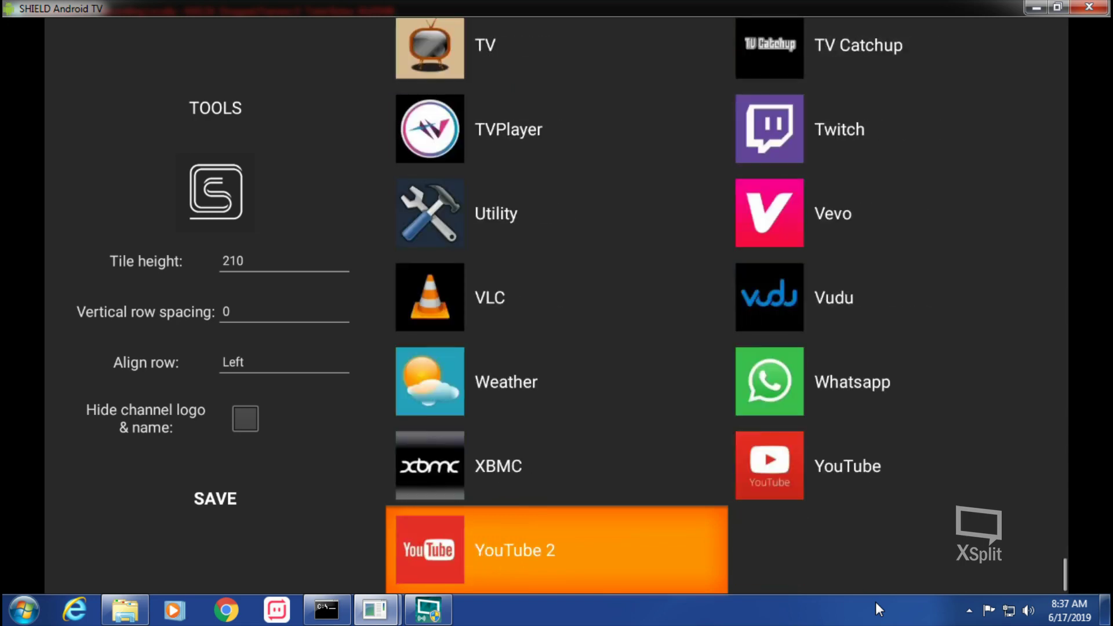
{"action": "key", "text": "Escape"}
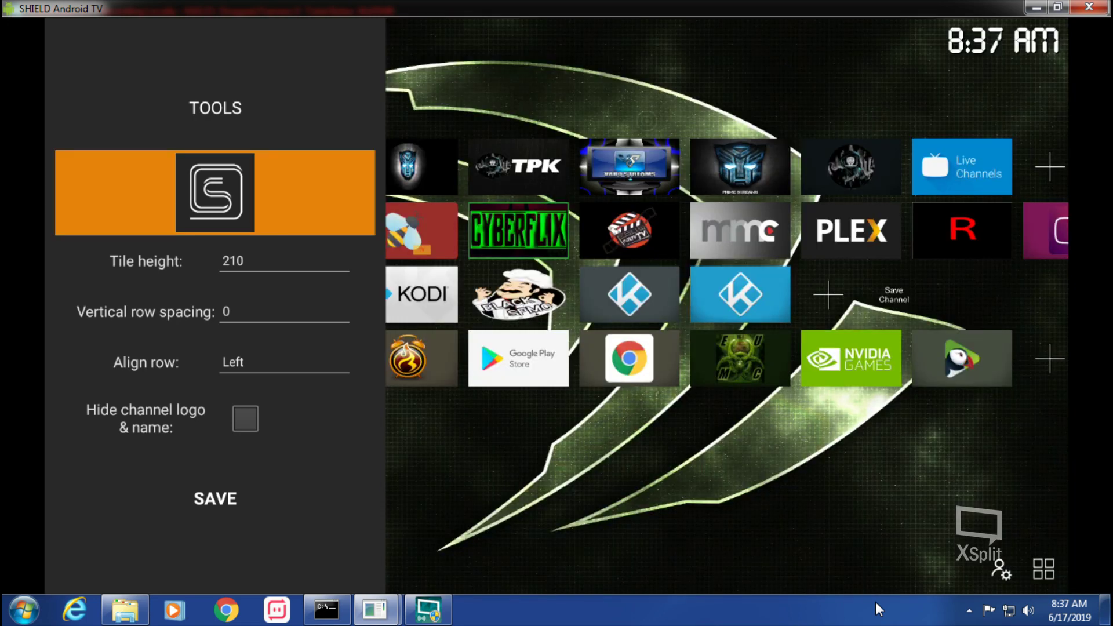
Set the TOOLS row logo to the All-In-One Toolbox application icon.
{"action": "key", "text": "Return"}
{"action": "key", "text": "Down"}
{"action": "key", "text": "Return"}
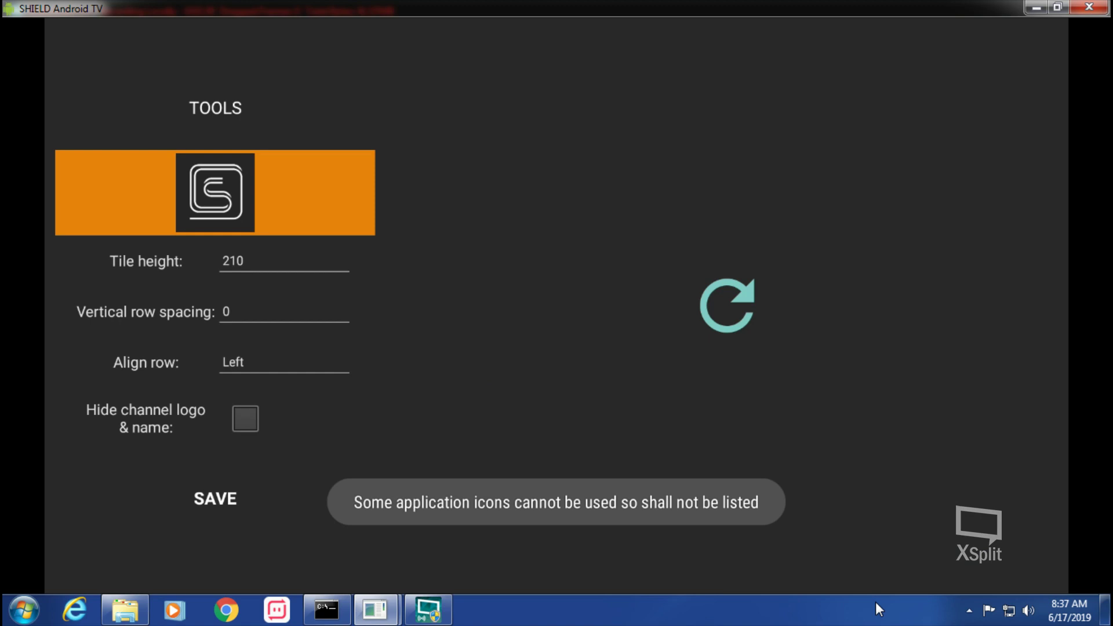
{"action": "key", "text": "Down"}
{"action": "key", "text": "Down"}
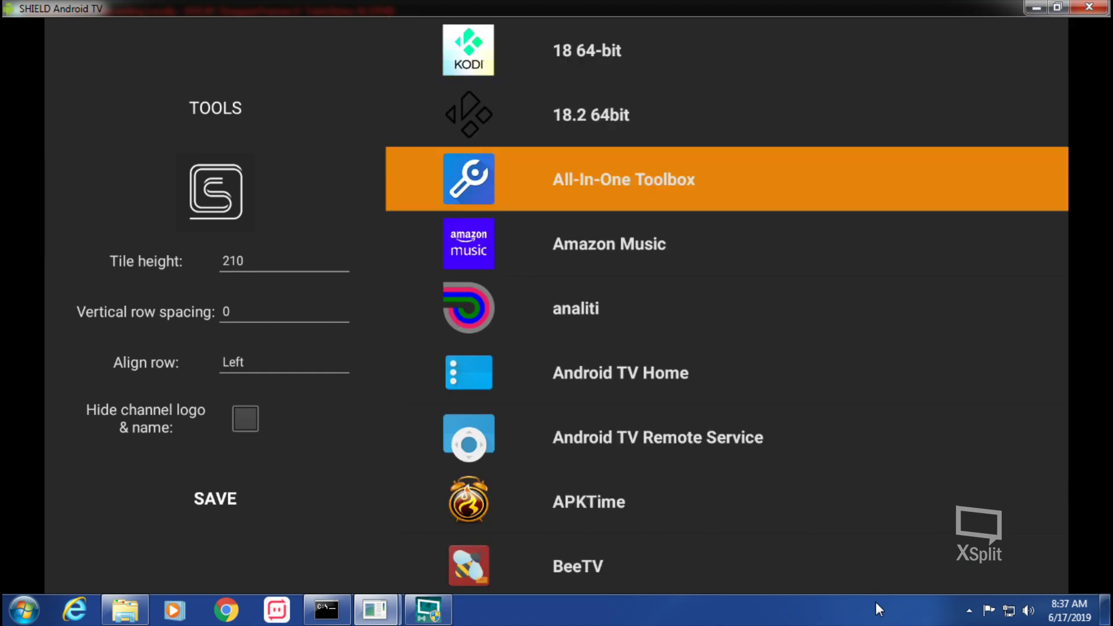
{"action": "key", "text": "Down"}
{"action": "key", "text": "Down"}
{"action": "key", "text": "Up"}
{"action": "key", "text": "Up"}
{"action": "key", "text": "Up"}
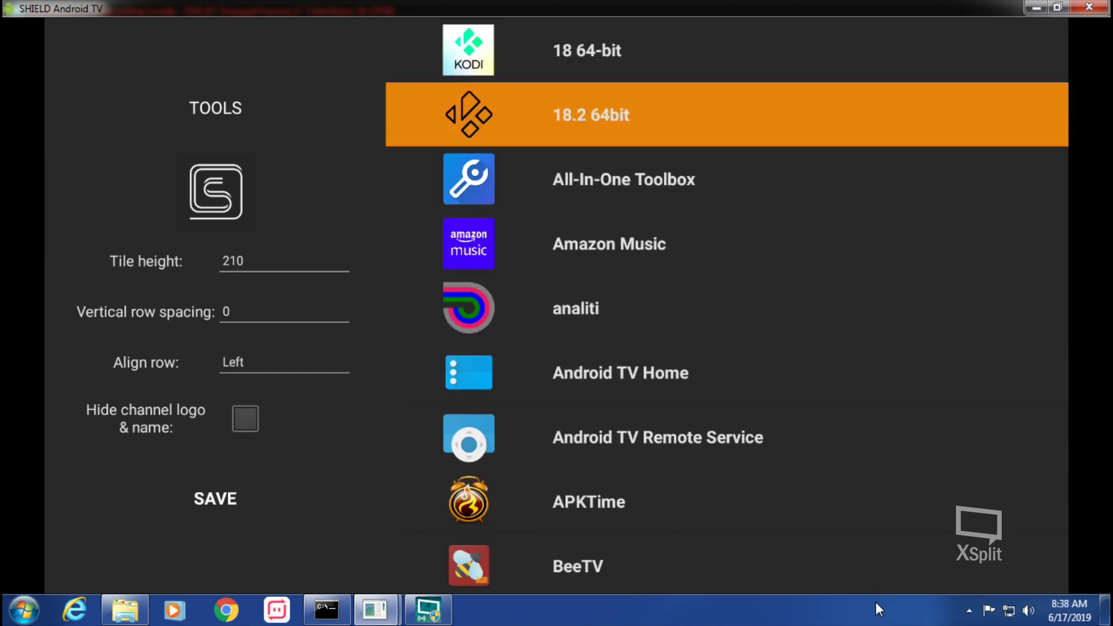
{"action": "key", "text": "Down"}
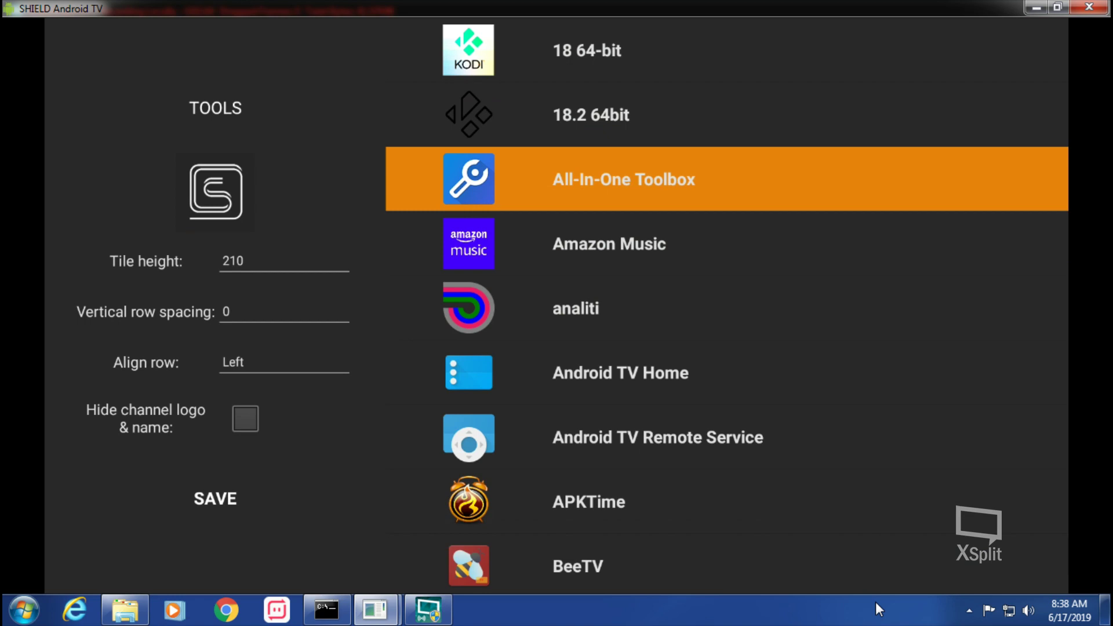
{"action": "key", "text": "Return"}
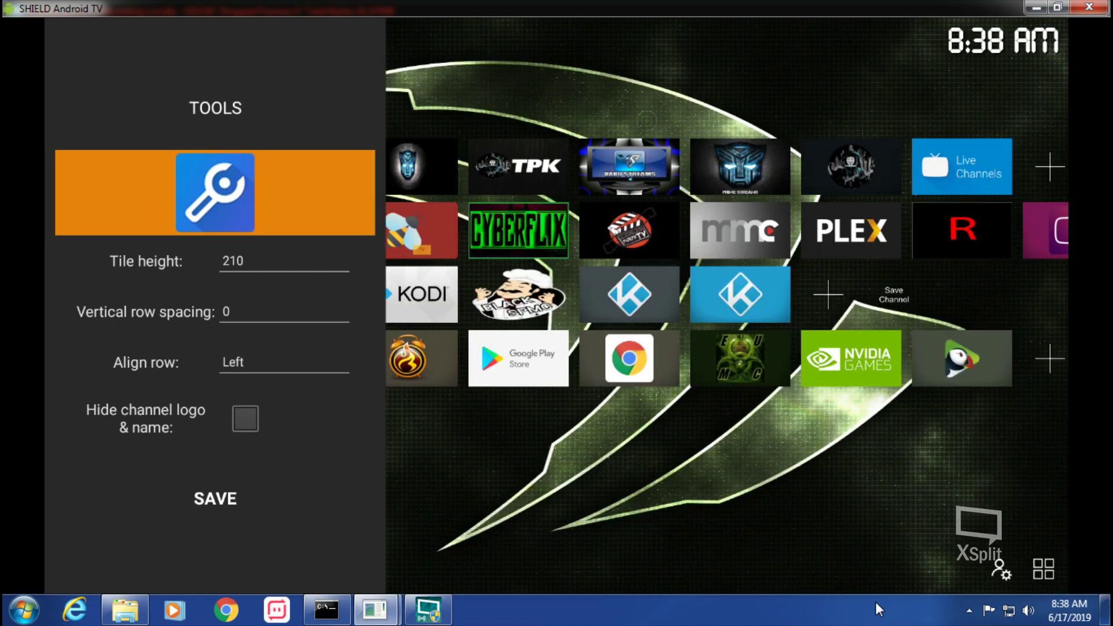
Set the row's tile height to 120.
{"action": "key", "text": "Down"}
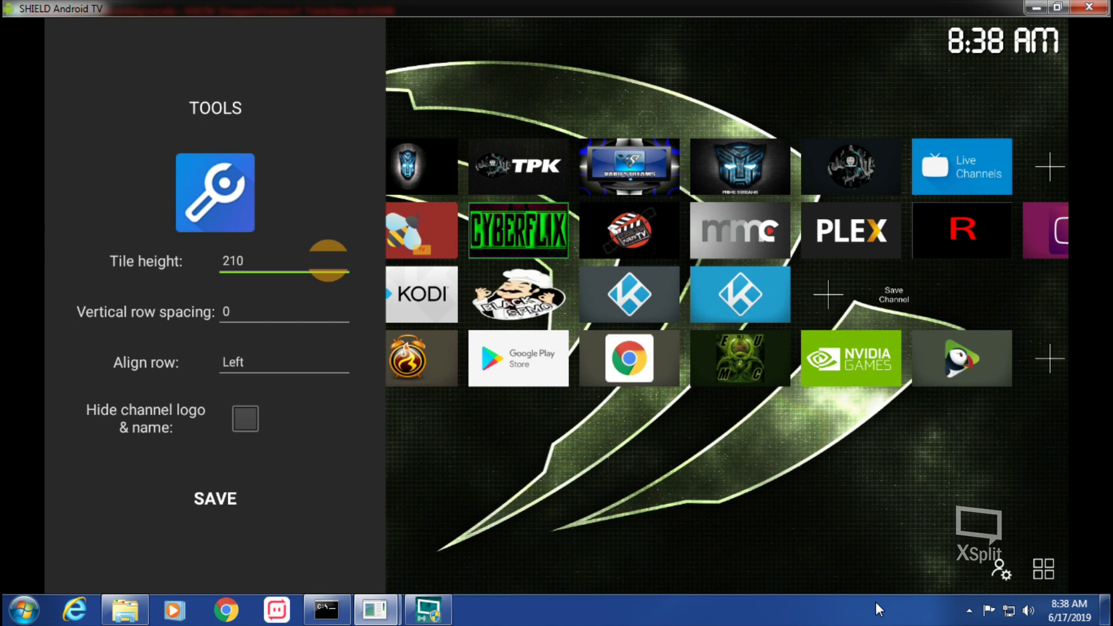
{"action": "key", "text": "Return"}
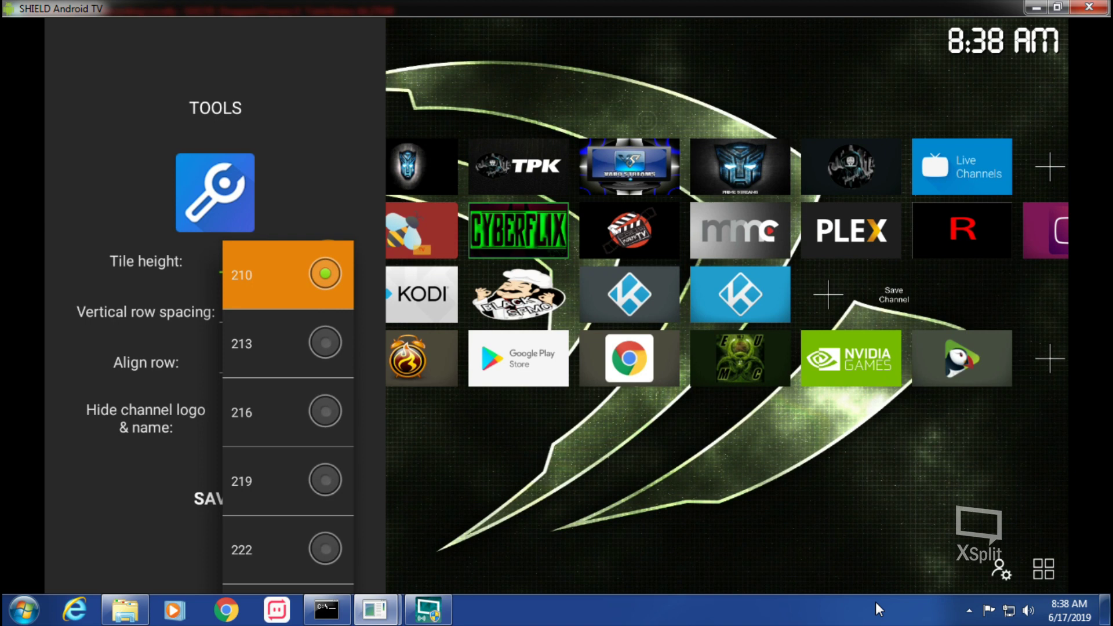
{"action": "key", "text": "Up"}
{"action": "key", "text": "Up"}
{"action": "key", "text": "Up"}
{"action": "key", "text": "Up"}
{"action": "key", "text": "Up"}
{"action": "key", "text": "Up"}
{"action": "key", "text": "Up"}
{"action": "key", "text": "Up"}
{"action": "key", "text": "Up"}
{"action": "key", "text": "Up"}
{"action": "key", "text": "Up"}
{"action": "key", "text": "Up"}
{"action": "key", "text": "Up"}
{"action": "key", "text": "Up"}
{"action": "key", "text": "Up"}
{"action": "key", "text": "Up"}
{"action": "key", "text": "Up"}
{"action": "key", "text": "Up"}
{"action": "key", "text": "Up"}
{"action": "key", "text": "Up"}
{"action": "key", "text": "Up"}
{"action": "key", "text": "Up"}
{"action": "key", "text": "Up"}
{"action": "key", "text": "Up"}
{"action": "key", "text": "Up"}
{"action": "key", "text": "Up"}
{"action": "key", "text": "Up"}
{"action": "key", "text": "Up"}
{"action": "key", "text": "Up"}
{"action": "key", "text": "Up"}
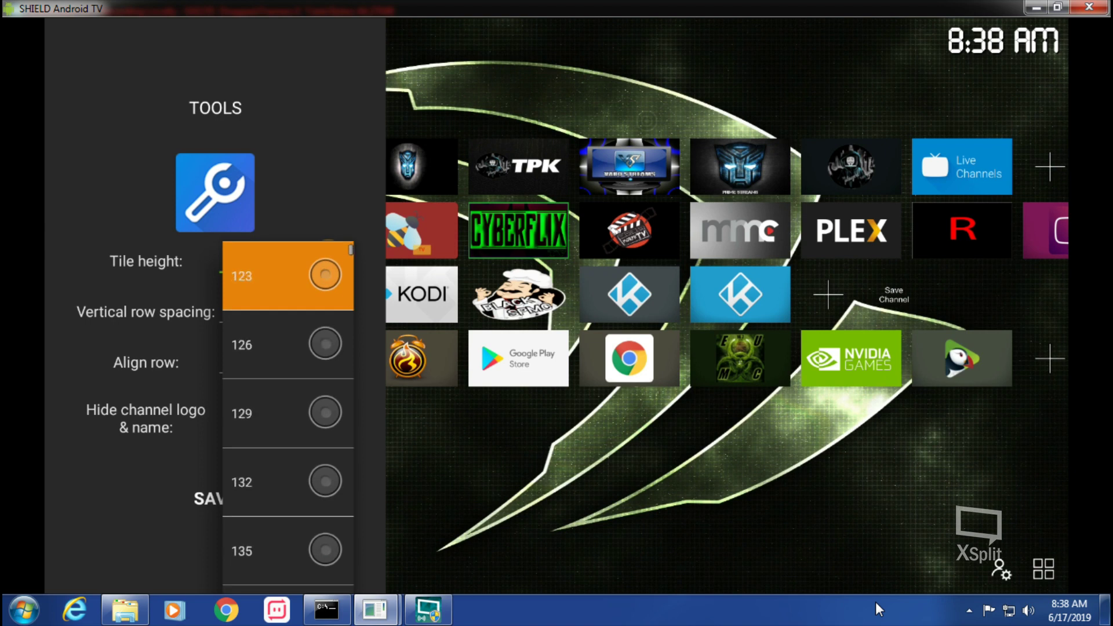
{"action": "key", "text": "Return"}
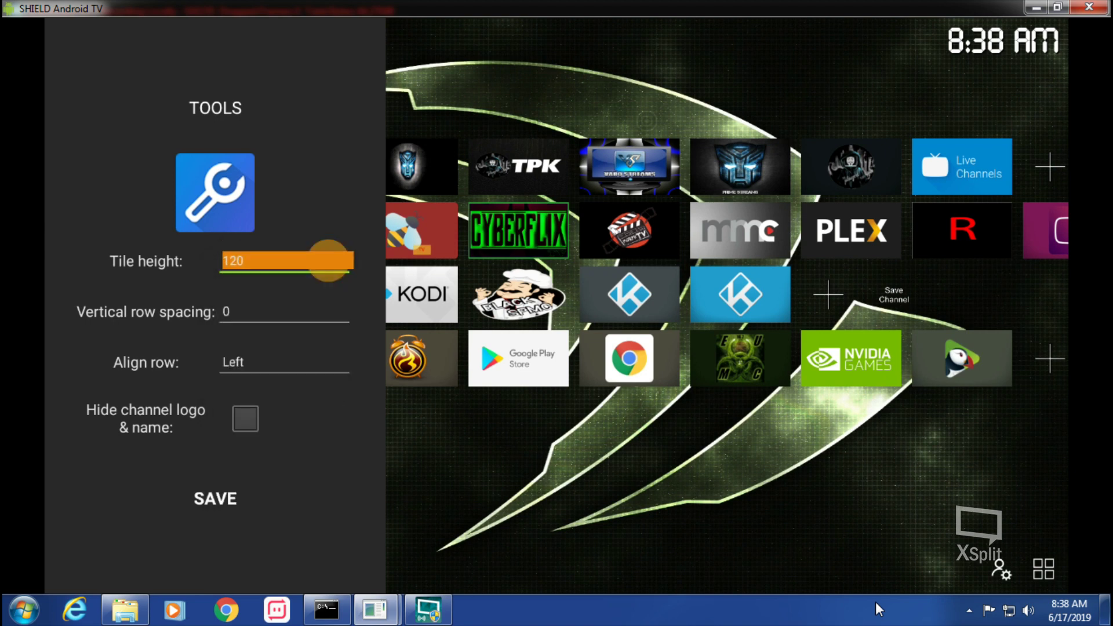
Turn on Hide channel logo & name, leaving spacing and alignment unchanged.
{"action": "key", "text": "Down"}
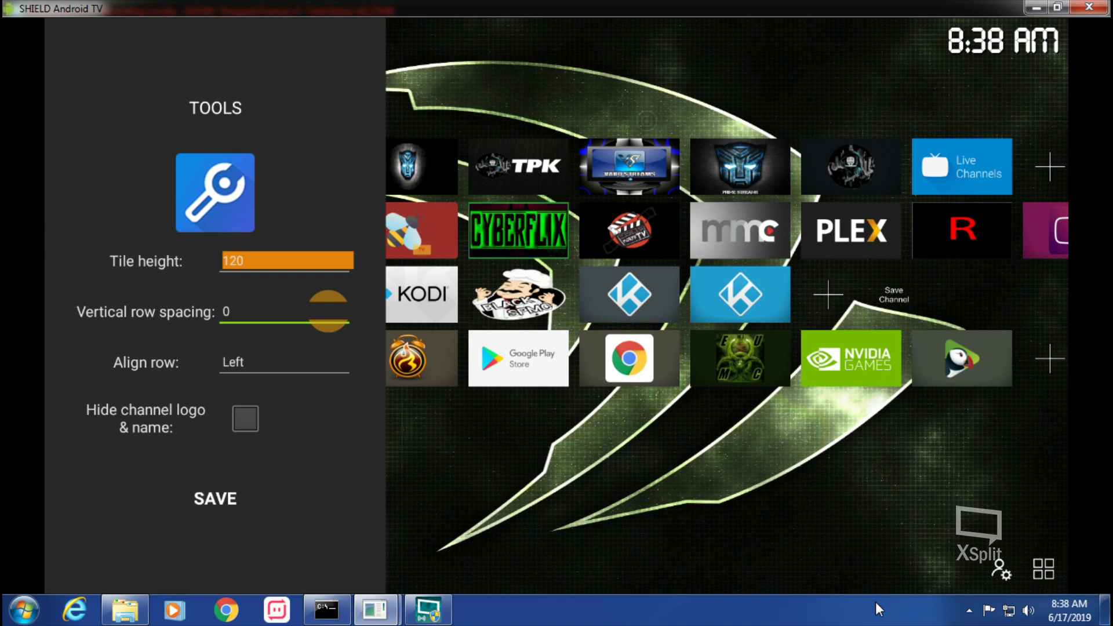
{"action": "key", "text": "Down"}
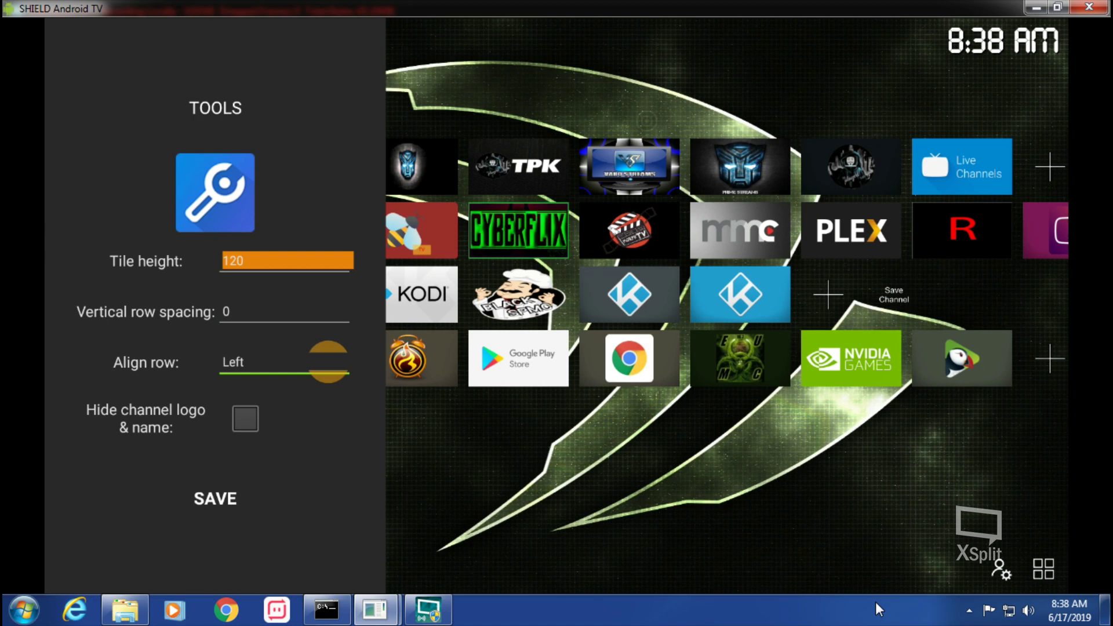
{"action": "key", "text": "Down"}
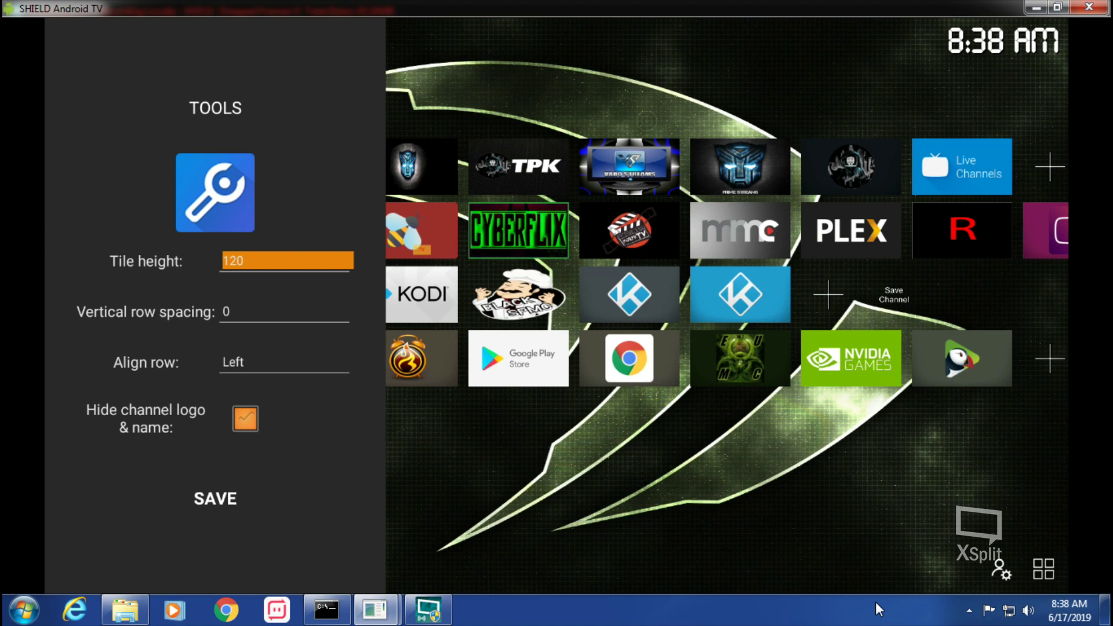
{"action": "key", "text": "Return"}
{"action": "key", "text": "Down"}
Save the TOOLS row settings and move to the empty slot in TOOLS.
{"action": "key", "text": "Return"}
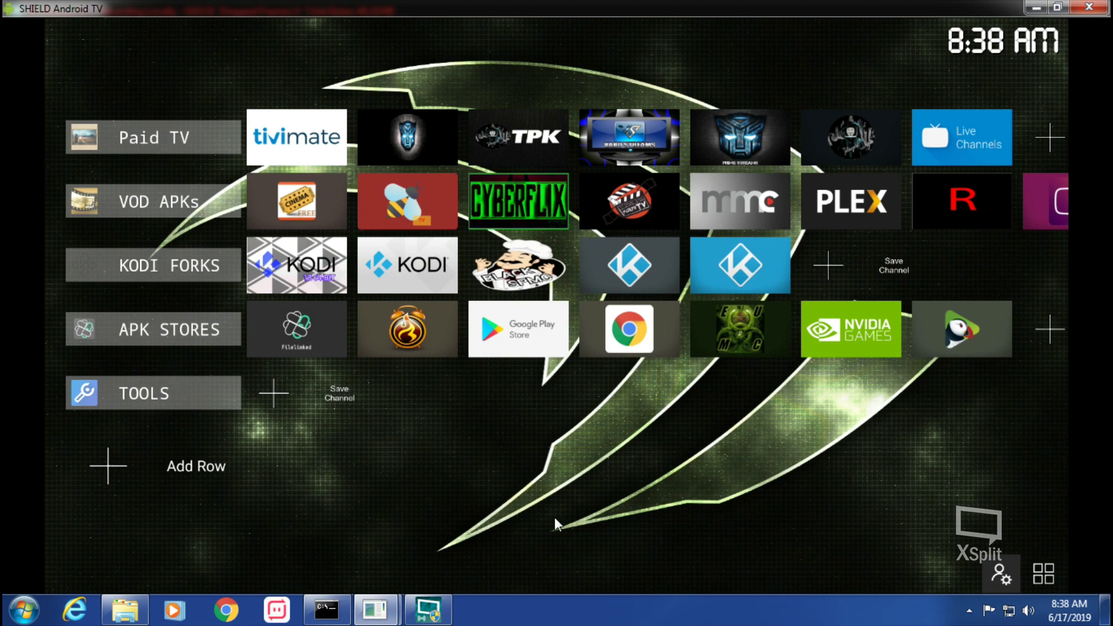
{"action": "key", "text": "Right"}
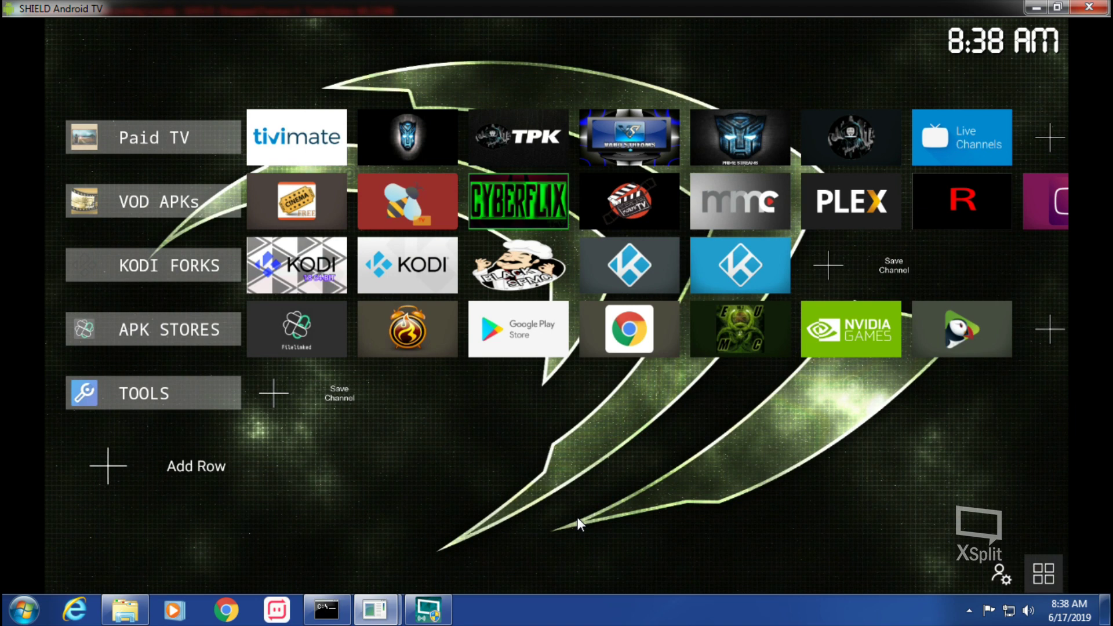
{"action": "key", "text": "Up"}
{"action": "key", "text": "Left"}
{"action": "key", "text": "Left"}
{"action": "key", "text": "Left"}
{"action": "key", "text": "Left"}
{"action": "key", "text": "Left"}
{"action": "key", "text": "Left"}
{"action": "key", "text": "Left"}
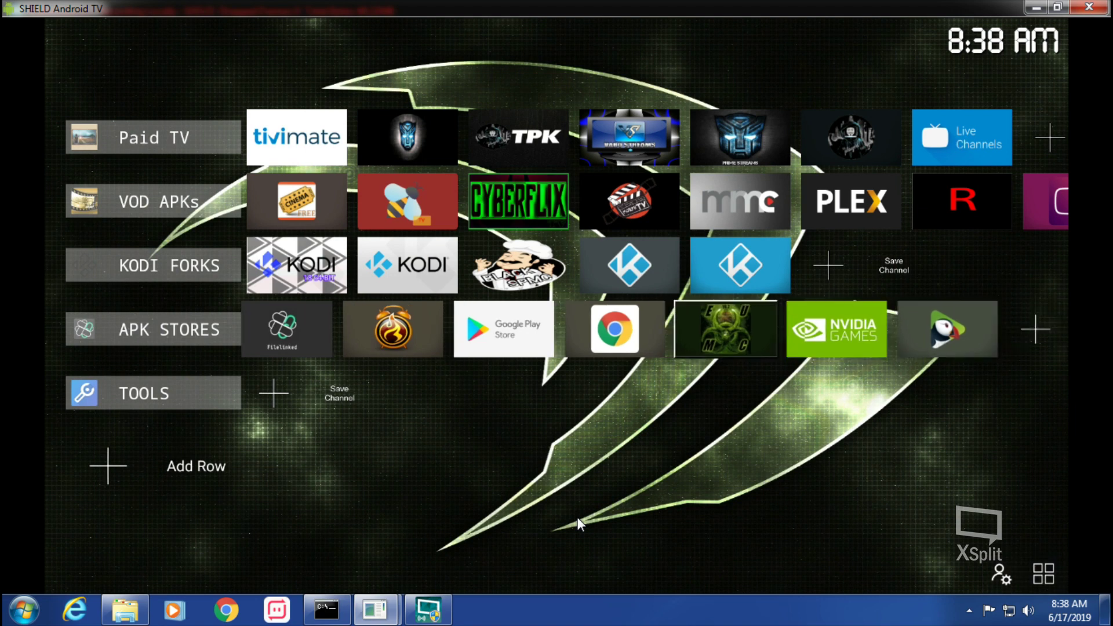
{"action": "key", "text": "Down"}
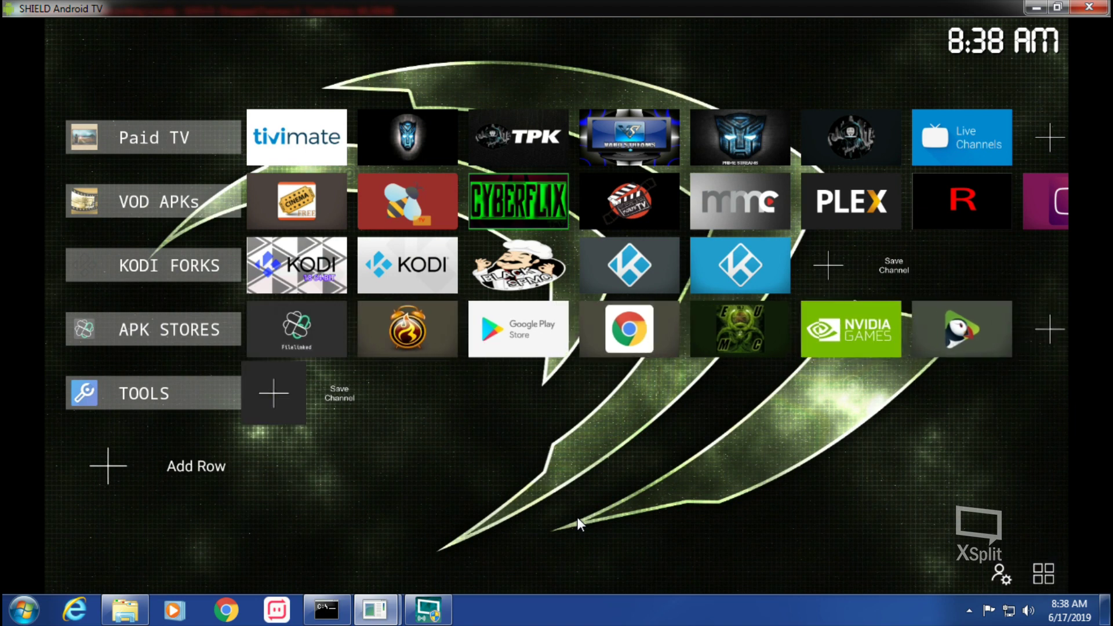
Add an All-In-One Toolbox tile to TOOLS using its sixth icon style.
{"action": "key", "text": "Return"}
{"action": "key", "text": "Return"}
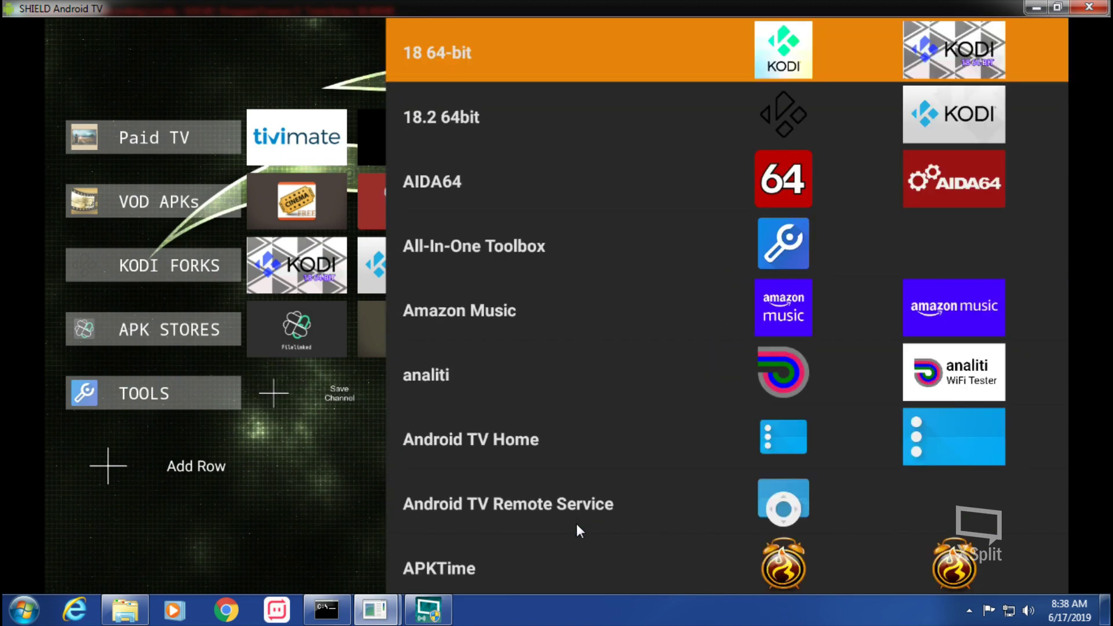
{"action": "key", "text": "Down"}
{"action": "key", "text": "Down"}
{"action": "key", "text": "Down"}
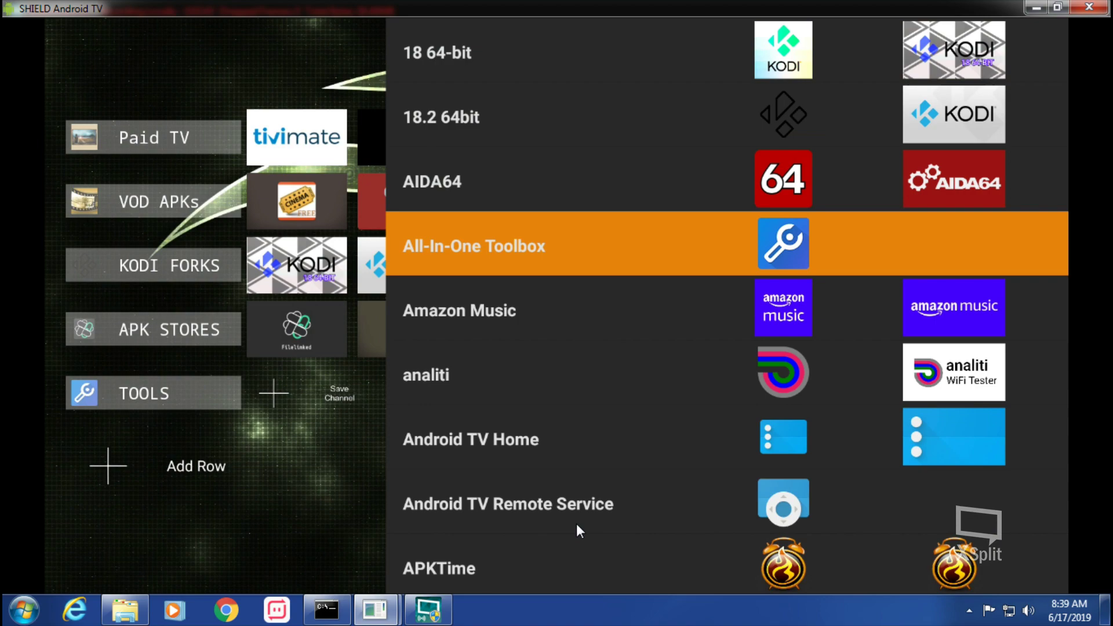
{"action": "key", "text": "Return"}
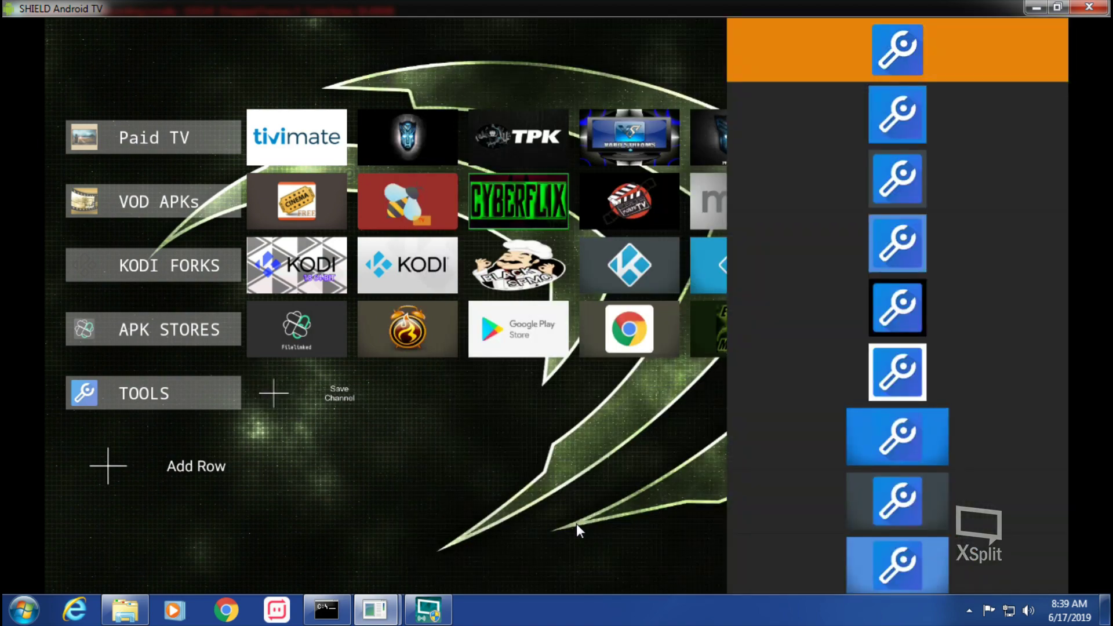
{"action": "key", "text": "Down"}
{"action": "key", "text": "Down"}
{"action": "key", "text": "Down"}
{"action": "key", "text": "Down"}
{"action": "key", "text": "Down"}
{"action": "key", "text": "Down"}
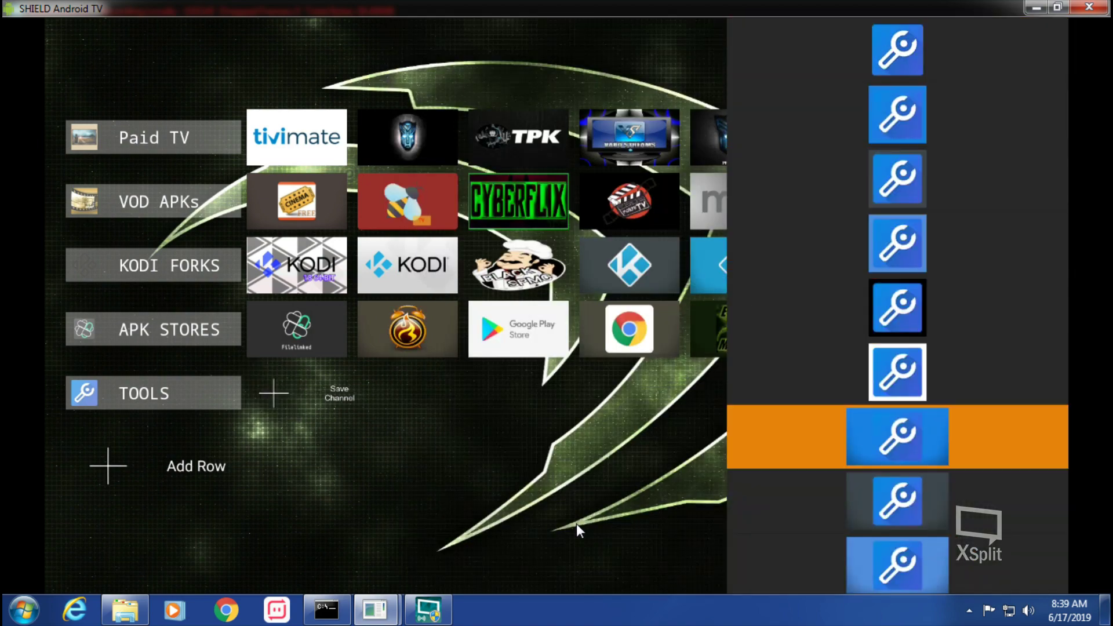
{"action": "key", "text": "Up"}
{"action": "key", "text": "Up"}
{"action": "key", "text": "Up"}
{"action": "key", "text": "Up"}
{"action": "key", "text": "Up"}
{"action": "key", "text": "Up"}
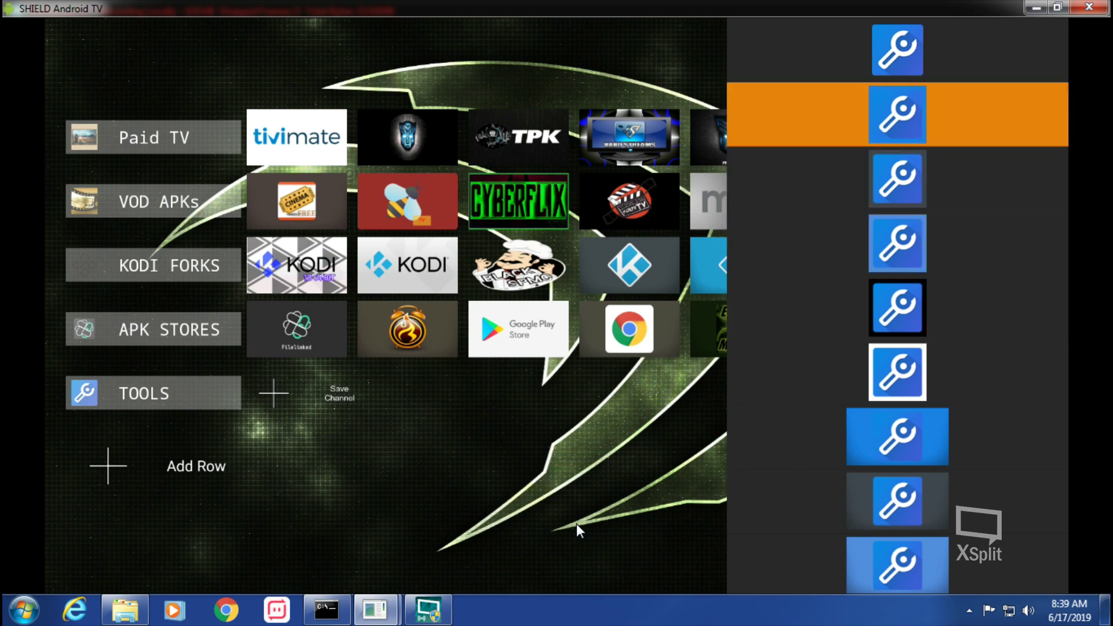
{"action": "key", "text": "Down"}
{"action": "key", "text": "Down"}
{"action": "key", "text": "Down"}
{"action": "key", "text": "Down"}
{"action": "key", "text": "Down"}
{"action": "key", "text": "Down"}
{"action": "key", "text": "Down"}
{"action": "key", "text": "Down"}
{"action": "key", "text": "Down"}
{"action": "key", "text": "Down"}
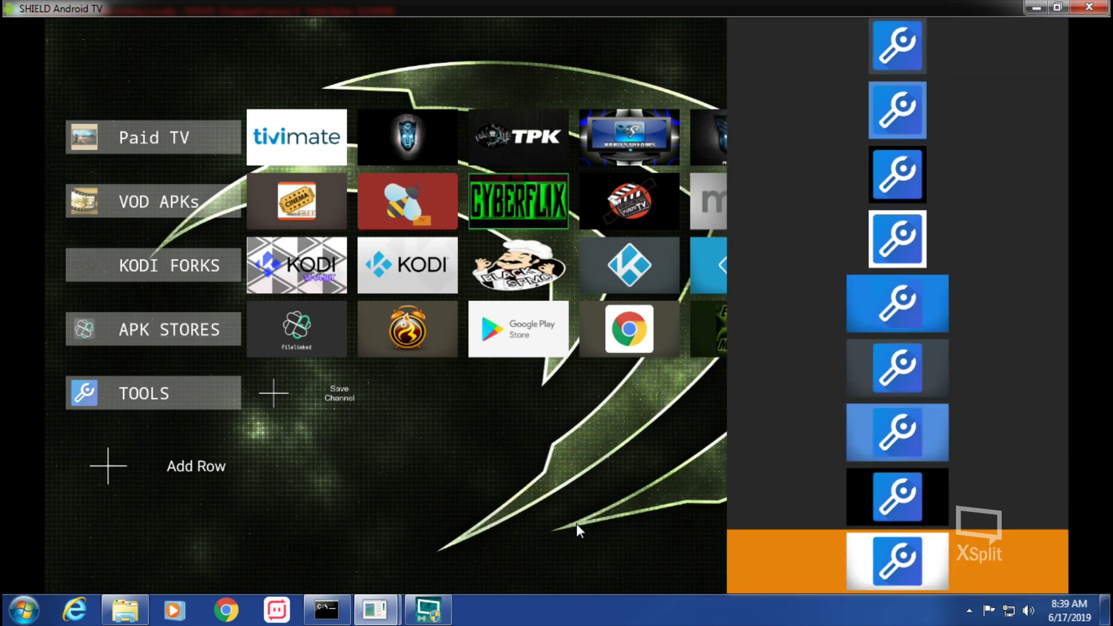
{"action": "key", "text": "Up"}
{"action": "key", "text": "Up"}
{"action": "key", "text": "Up"}
{"action": "key", "text": "Up"}
{"action": "key", "text": "Up"}
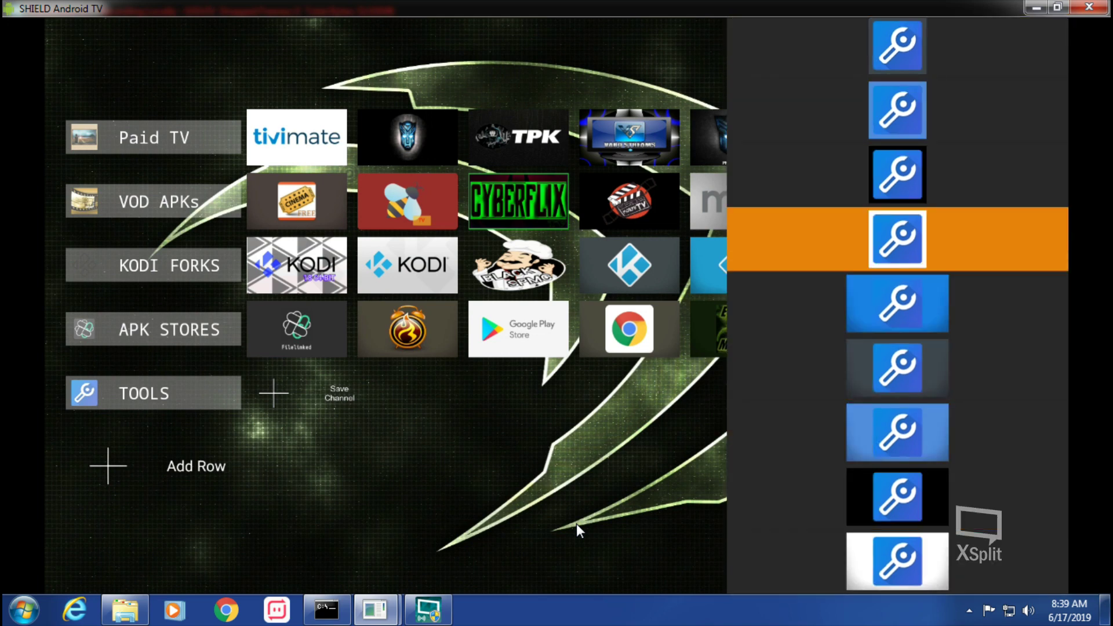
{"action": "key", "text": "Down"}
{"action": "key", "text": "Down"}
{"action": "key", "text": "Down"}
{"action": "key", "text": "Down"}
{"action": "key", "text": "Down"}
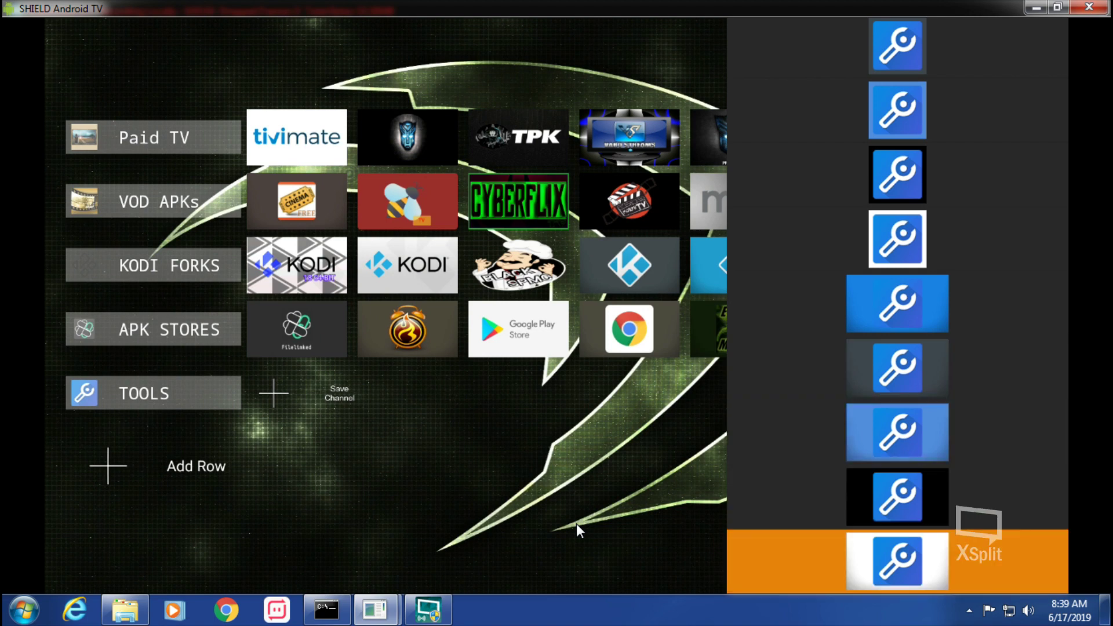
{"action": "key", "text": "Up"}
{"action": "key", "text": "Up"}
{"action": "key", "text": "Up"}
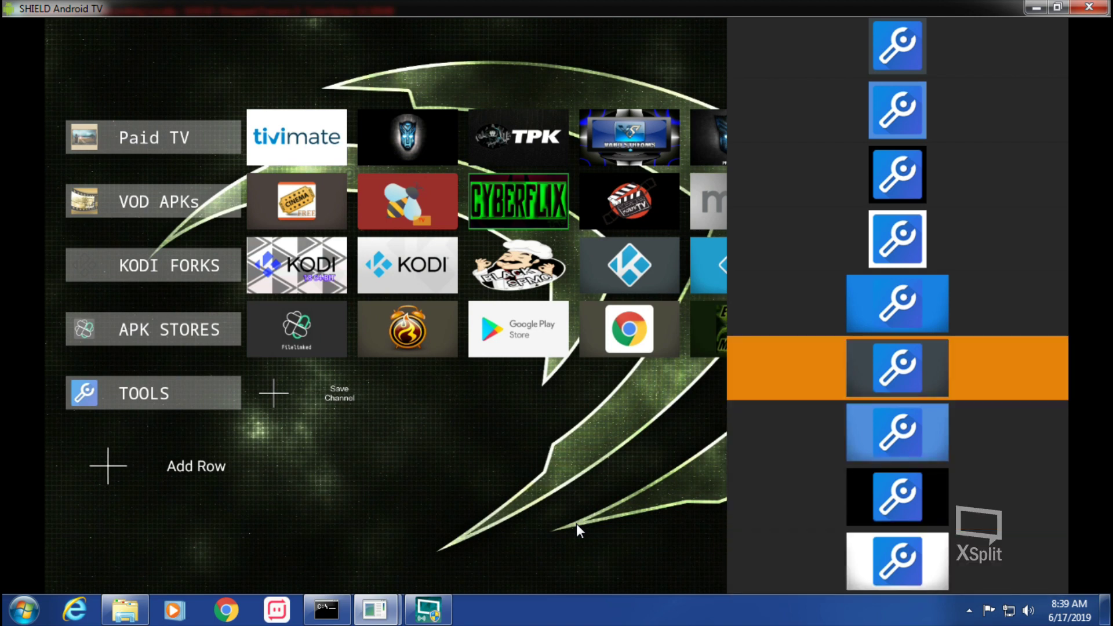
{"action": "key", "text": "Up"}
{"action": "key", "text": "Down"}
{"action": "key", "text": "Return"}
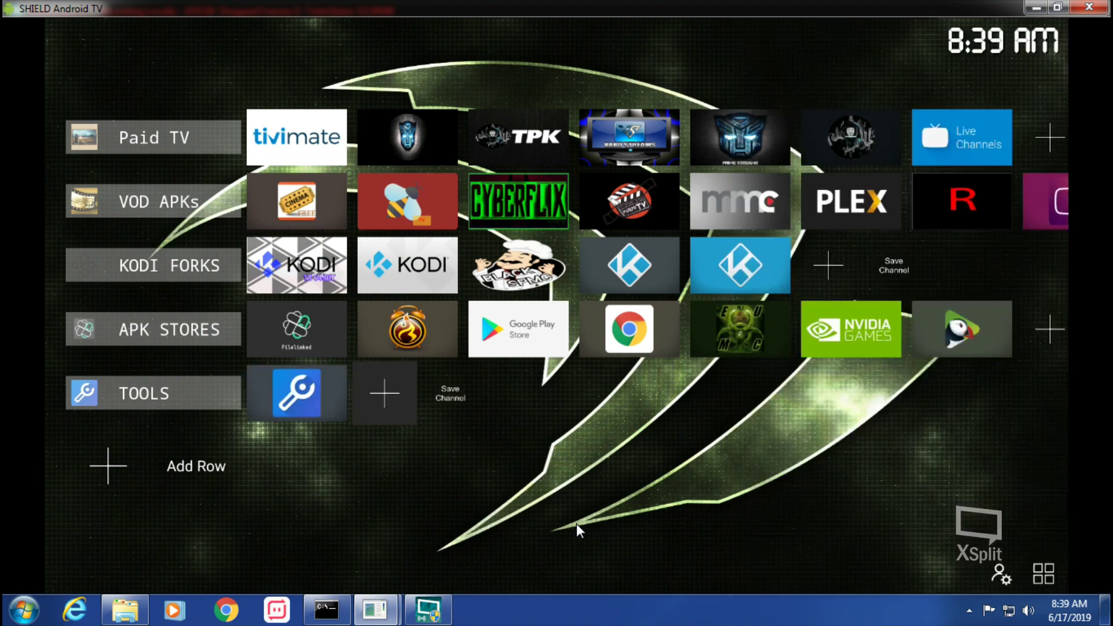
Add an AIDA64 tile to the TOOLS row with a chosen icon style.
{"action": "key", "text": "Return"}
{"action": "key", "text": "Return"}
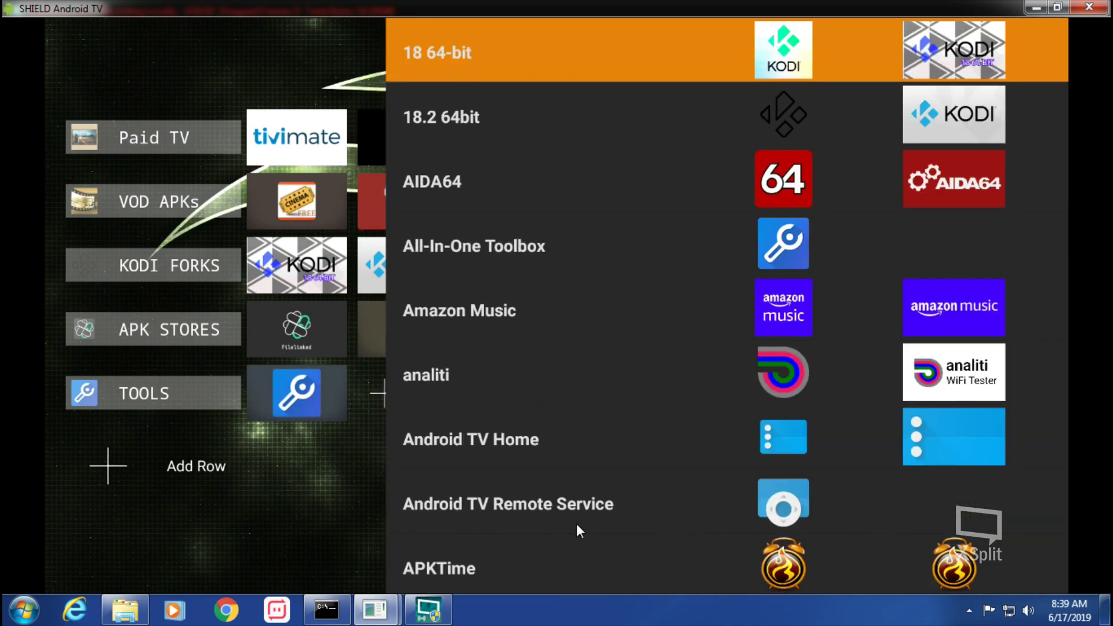
{"action": "key", "text": "Down"}
{"action": "key", "text": "Down"}
{"action": "key", "text": "Return"}
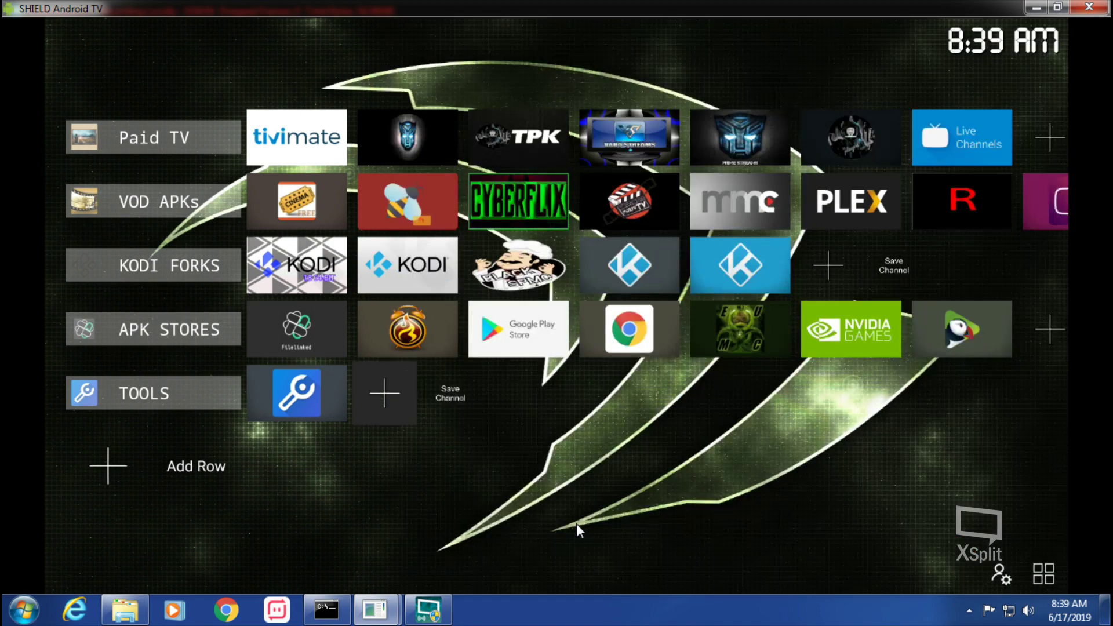
{"action": "key", "text": "Down"}
{"action": "key", "text": "Down"}
{"action": "key", "text": "Down"}
{"action": "key", "text": "Down"}
{"action": "key", "text": "Down"}
{"action": "key", "text": "Down"}
{"action": "key", "text": "Down"}
{"action": "key", "text": "Down"}
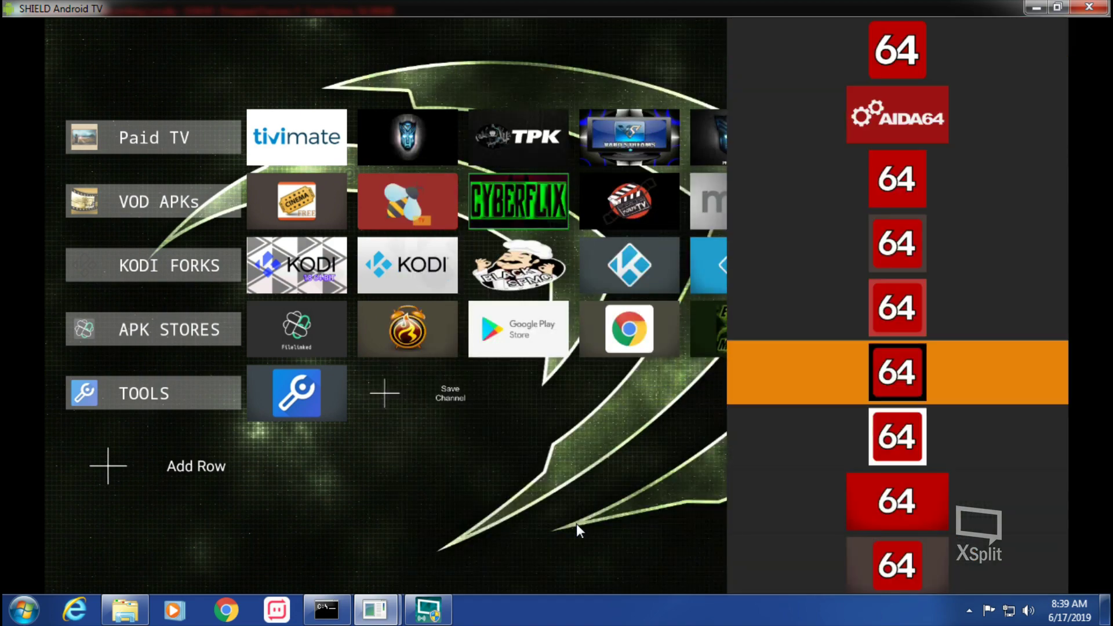
{"action": "key", "text": "Down"}
{"action": "key", "text": "Down"}
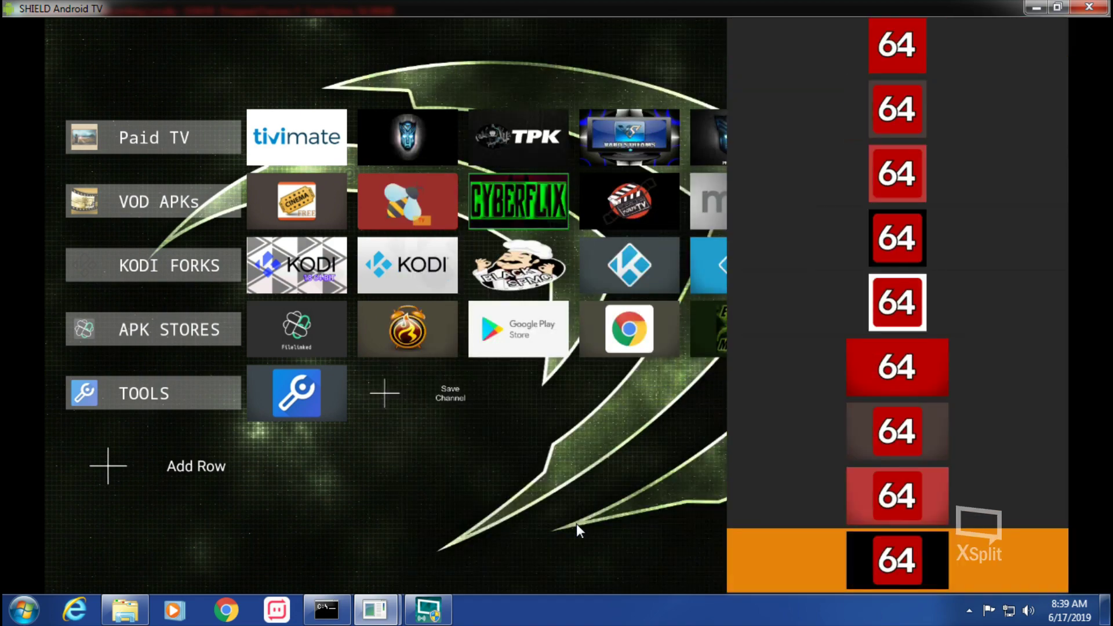
{"action": "key", "text": "Up"}
{"action": "key", "text": "Up"}
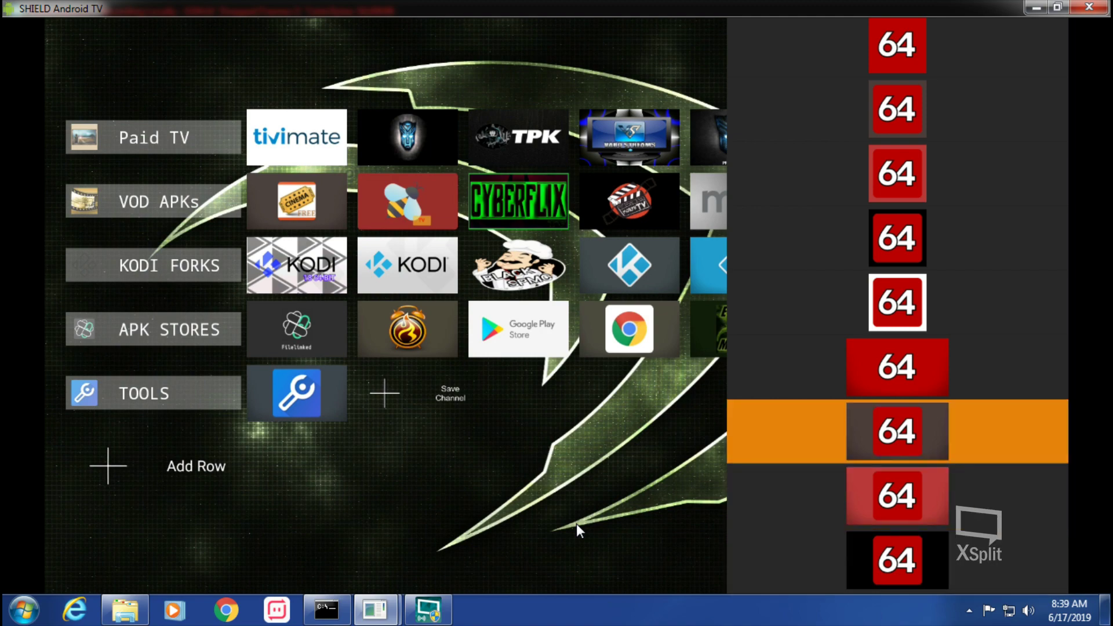
{"action": "key", "text": "Return"}
Add an analiti tile to the TOOLS row.
{"action": "key", "text": "Return"}
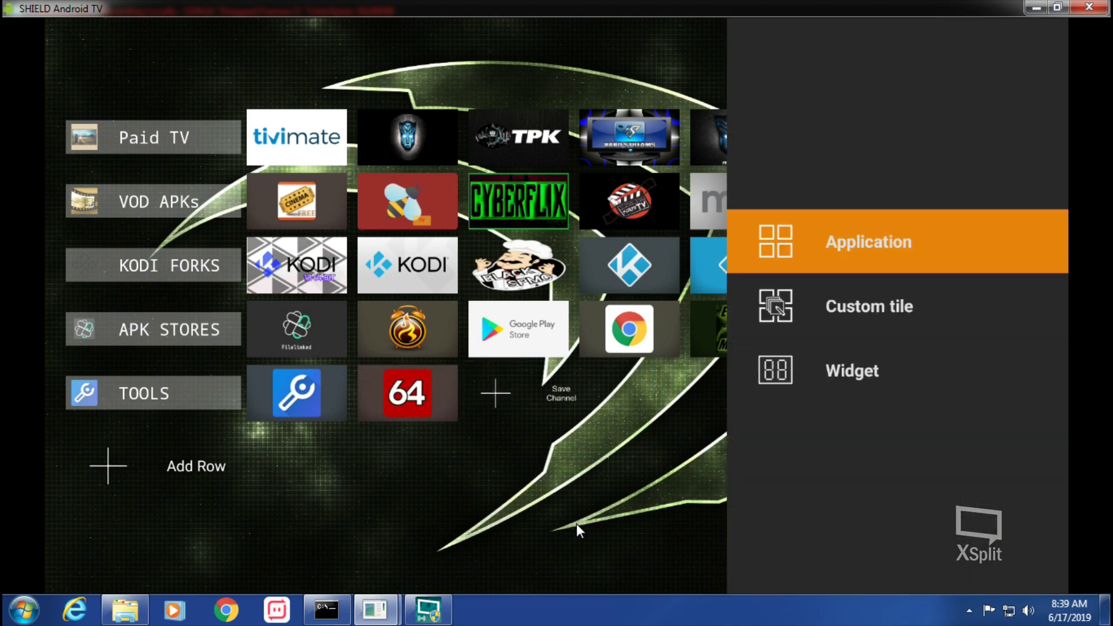
{"action": "key", "text": "Return"}
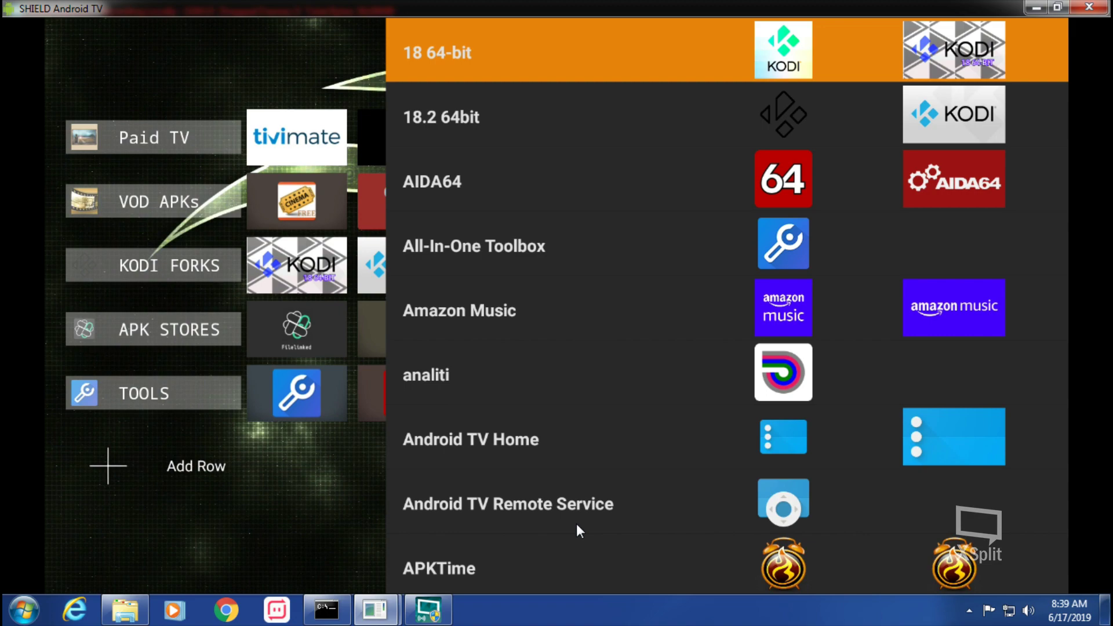
{"action": "key", "text": "Down"}
{"action": "key", "text": "Down"}
{"action": "key", "text": "Down"}
{"action": "key", "text": "Down"}
{"action": "key", "text": "Down"}
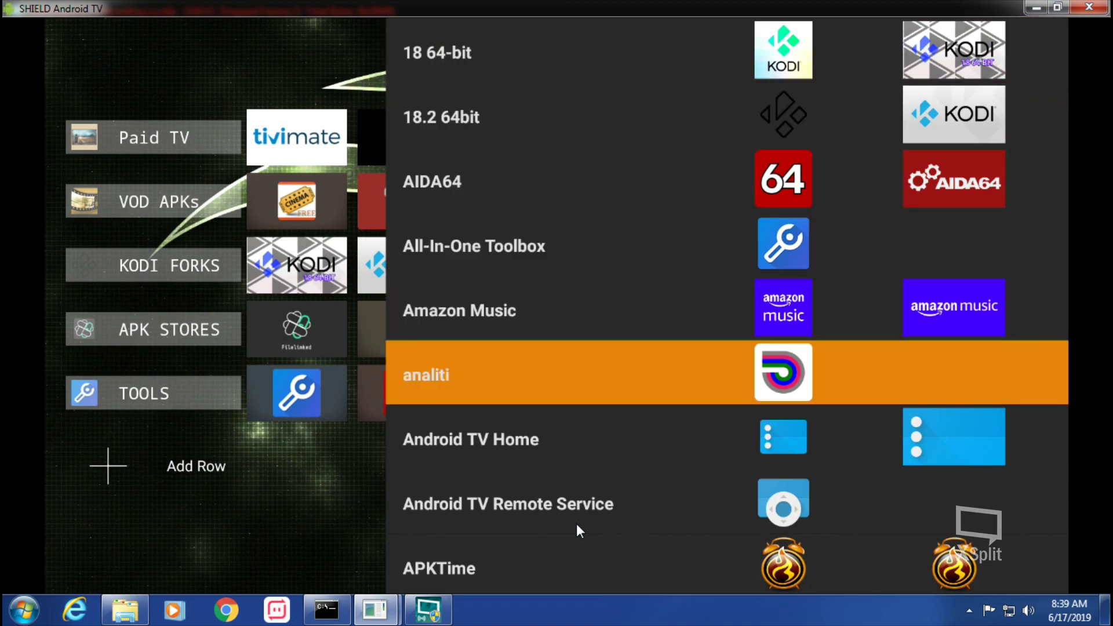
{"action": "key", "text": "Return"}
{"action": "key", "text": "Down"}
{"action": "key", "text": "Down"}
{"action": "key", "text": "Down"}
{"action": "key", "text": "Down"}
{"action": "key", "text": "Down"}
{"action": "key", "text": "Down"}
{"action": "key", "text": "Down"}
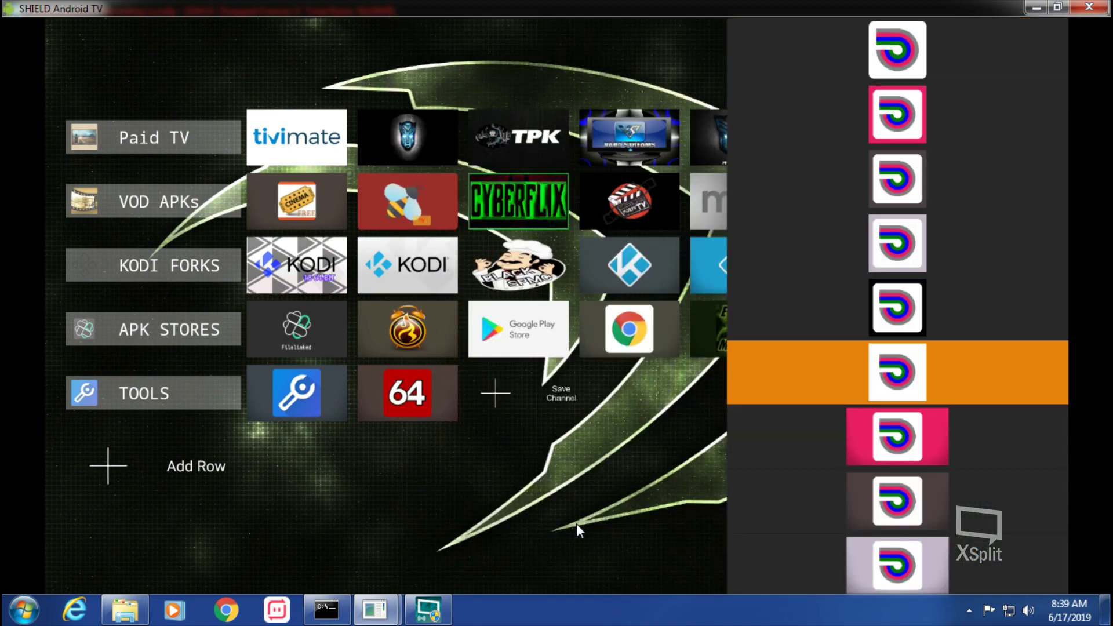
{"action": "key", "text": "Return"}
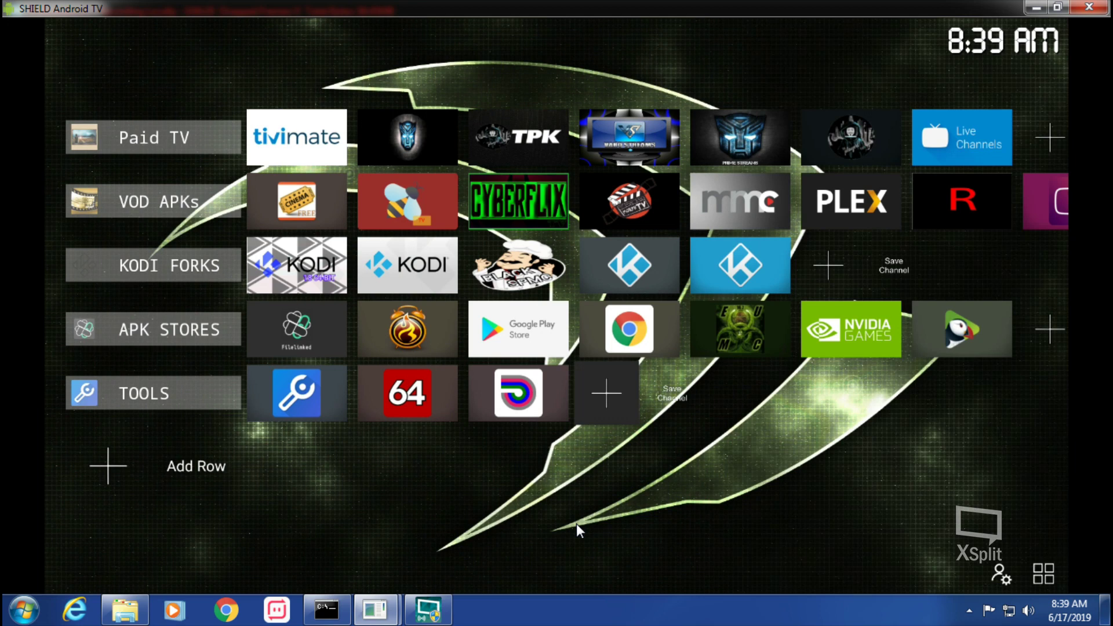
Start a new TOOLS tile from an installed application rather than a custom tile.
{"action": "key", "text": "Return"}
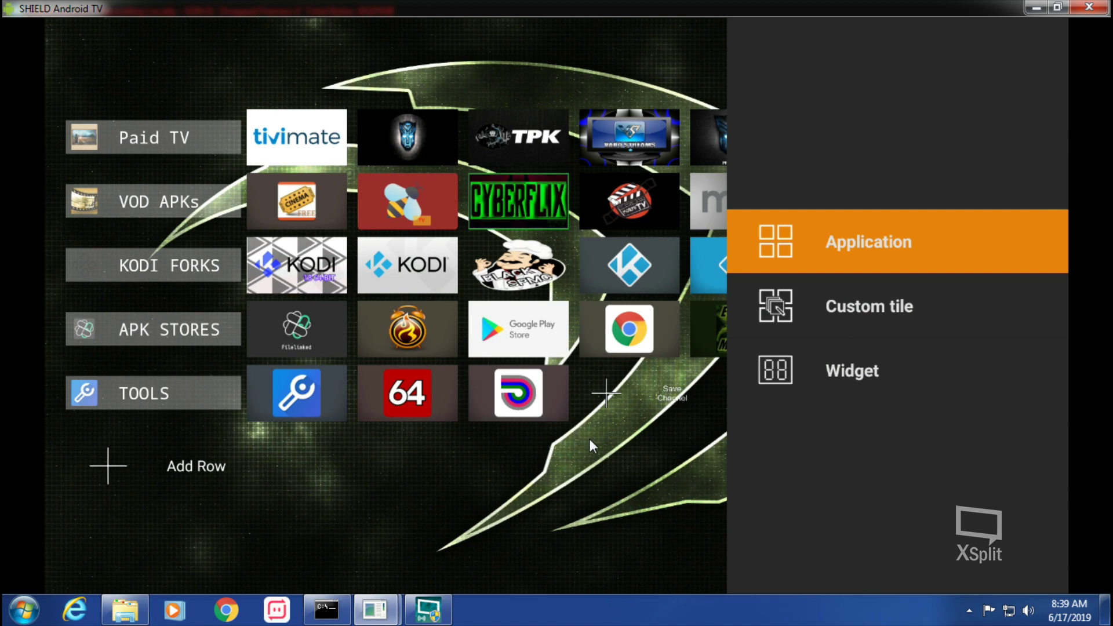
{"action": "key", "text": "Down"}
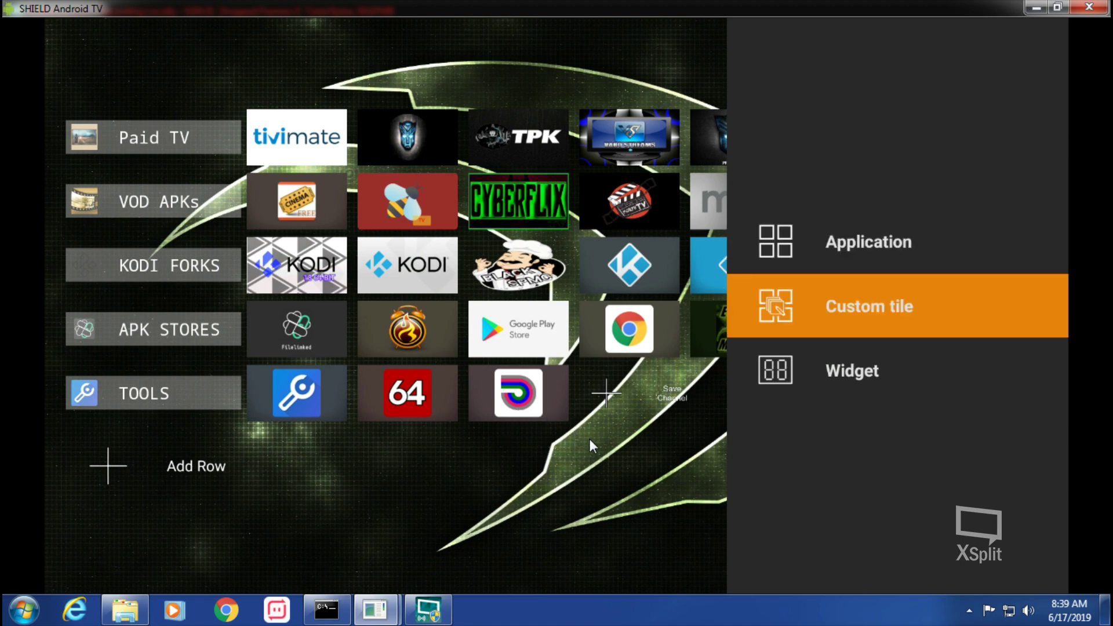
{"action": "key", "text": "Up"}
{"action": "key", "text": "Return"}
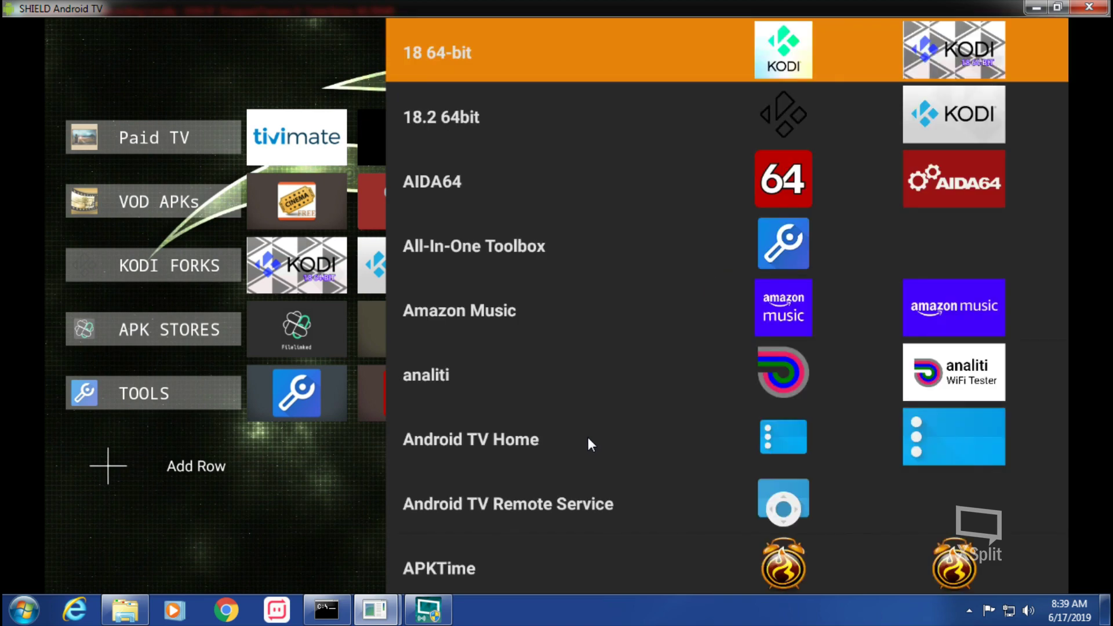
Pick DNS Changer from the app list with its wide L!DNS icon.
{"action": "key", "text": "Down"}
{"action": "key", "text": "Down"}
{"action": "key", "text": "Down"}
{"action": "key", "text": "Down"}
{"action": "key", "text": "Down"}
{"action": "key", "text": "Down"}
{"action": "key", "text": "Down"}
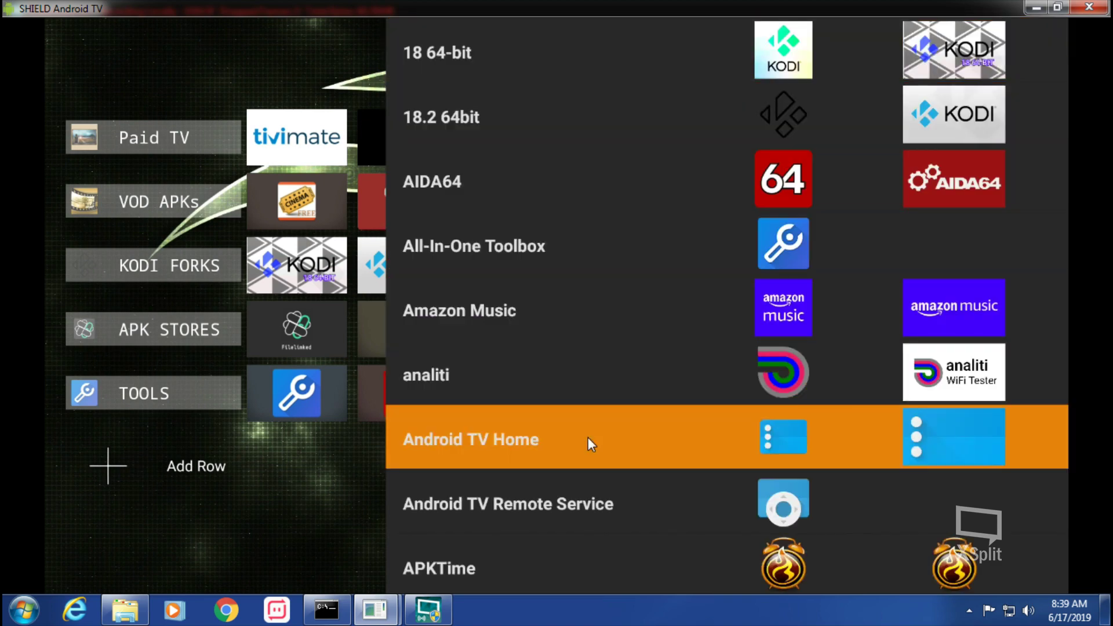
{"action": "key", "text": "Down"}
{"action": "key", "text": "Down"}
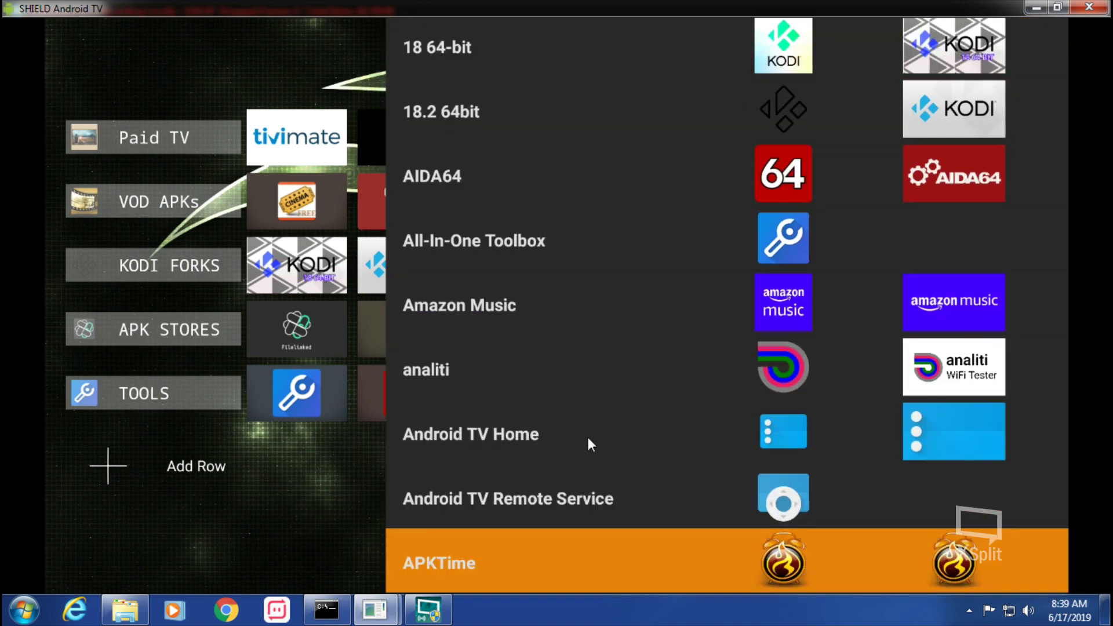
{"action": "key", "text": "Down"}
{"action": "key", "text": "Down"}
{"action": "key", "text": "Down"}
{"action": "key", "text": "Down"}
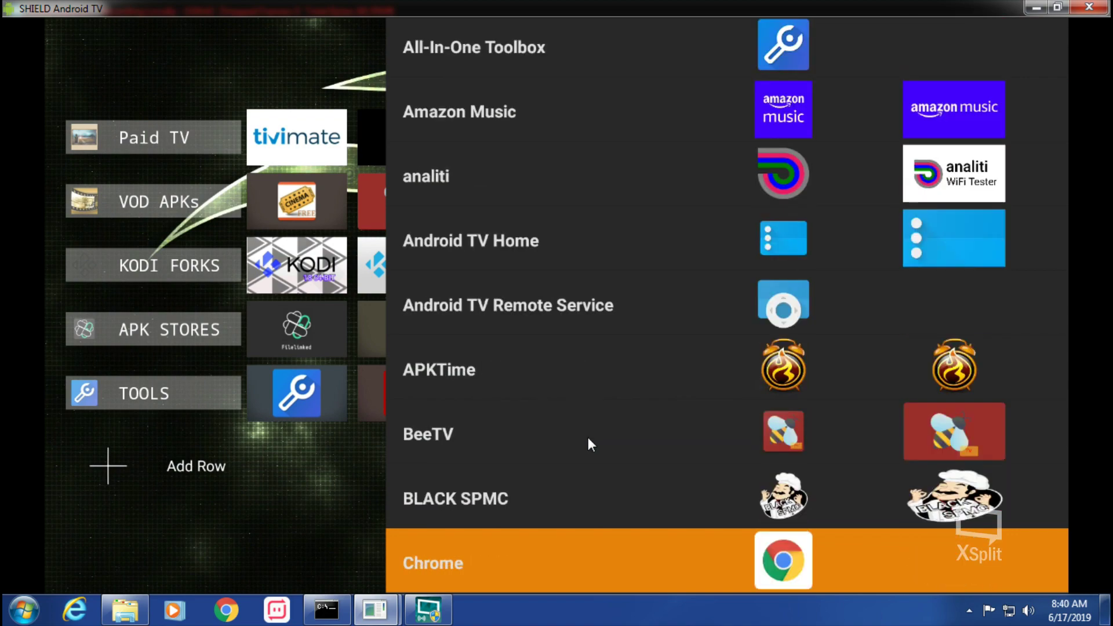
{"action": "key", "text": "Down"}
{"action": "key", "text": "Down"}
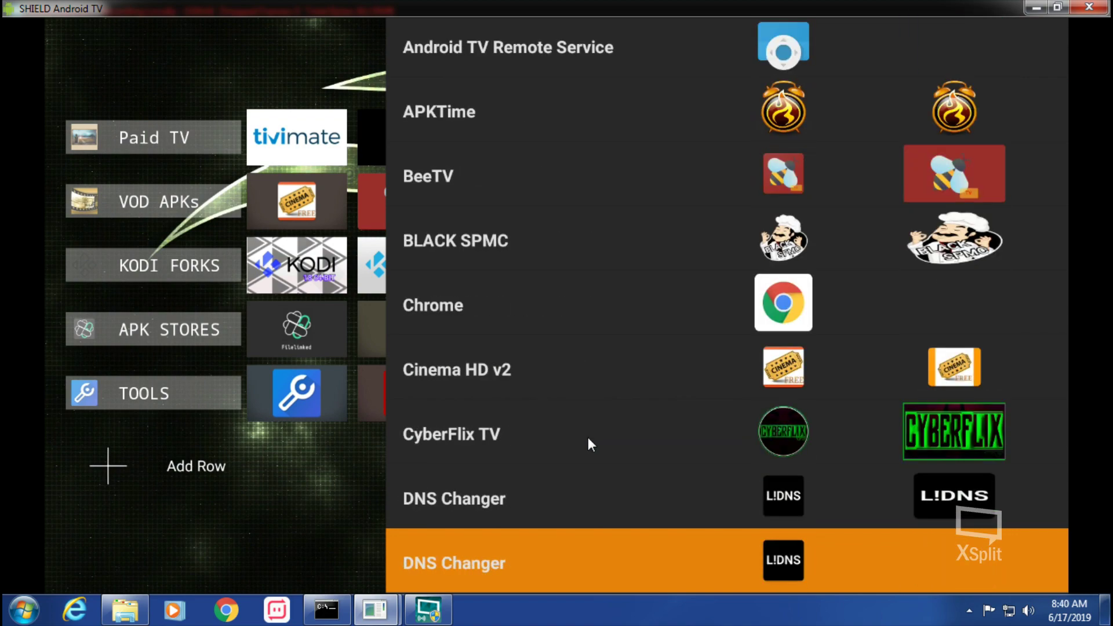
{"action": "key", "text": "Up"}
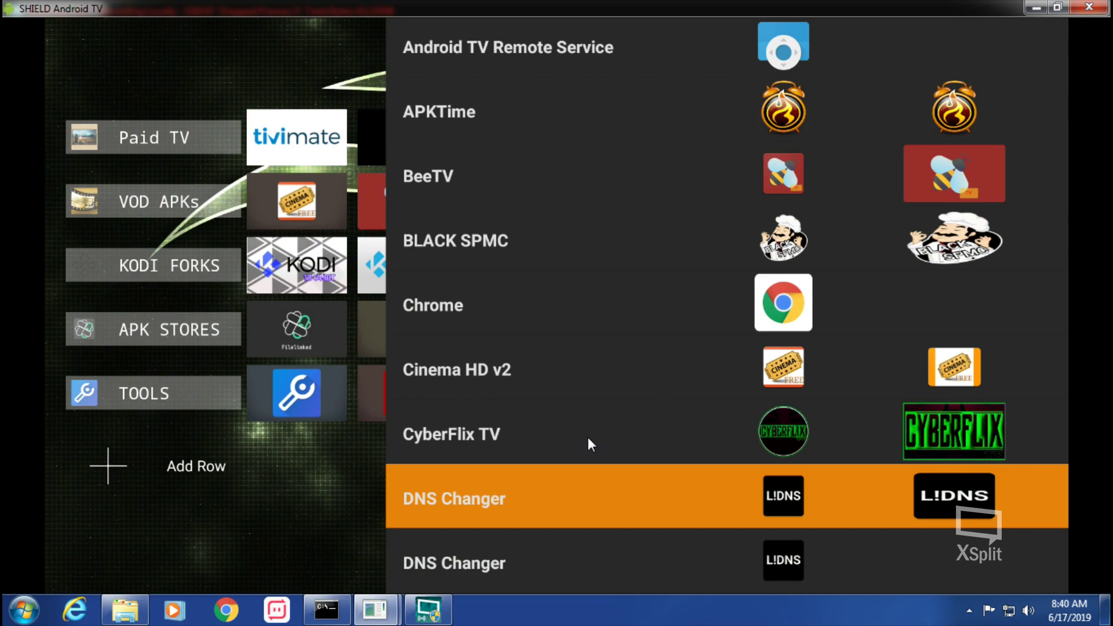
{"action": "key", "text": "Return"}
{"action": "key", "text": "Down"}
{"action": "key", "text": "Down"}
{"action": "key", "text": "Down"}
{"action": "key", "text": "Down"}
{"action": "key", "text": "Down"}
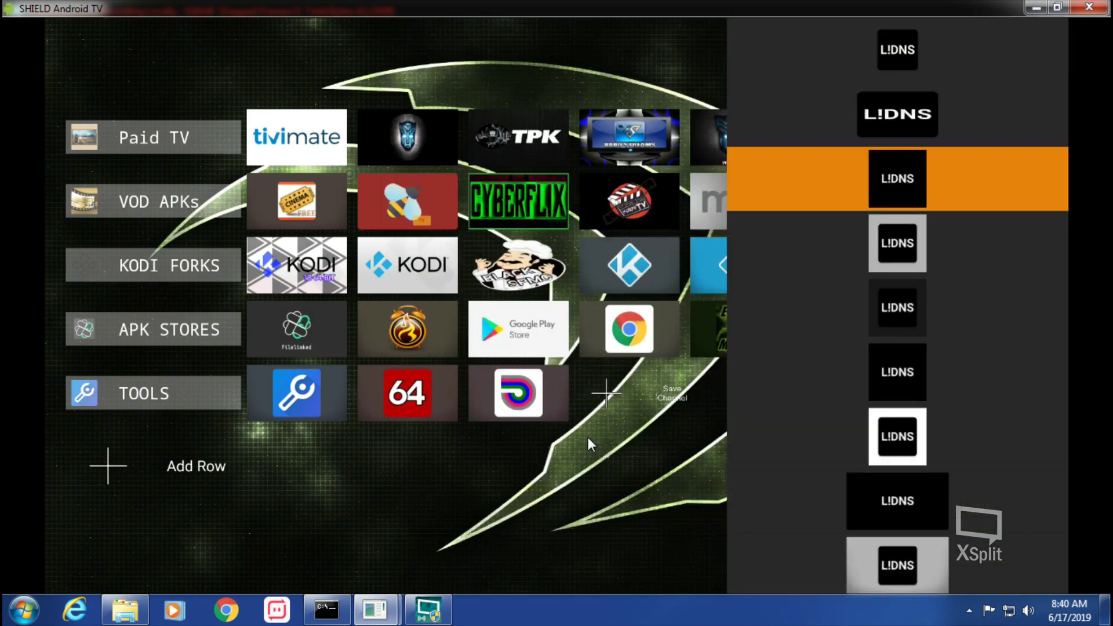
{"action": "key", "text": "Up"}
{"action": "key", "text": "Up"}
{"action": "key", "text": "Up"}
{"action": "key", "text": "Up"}
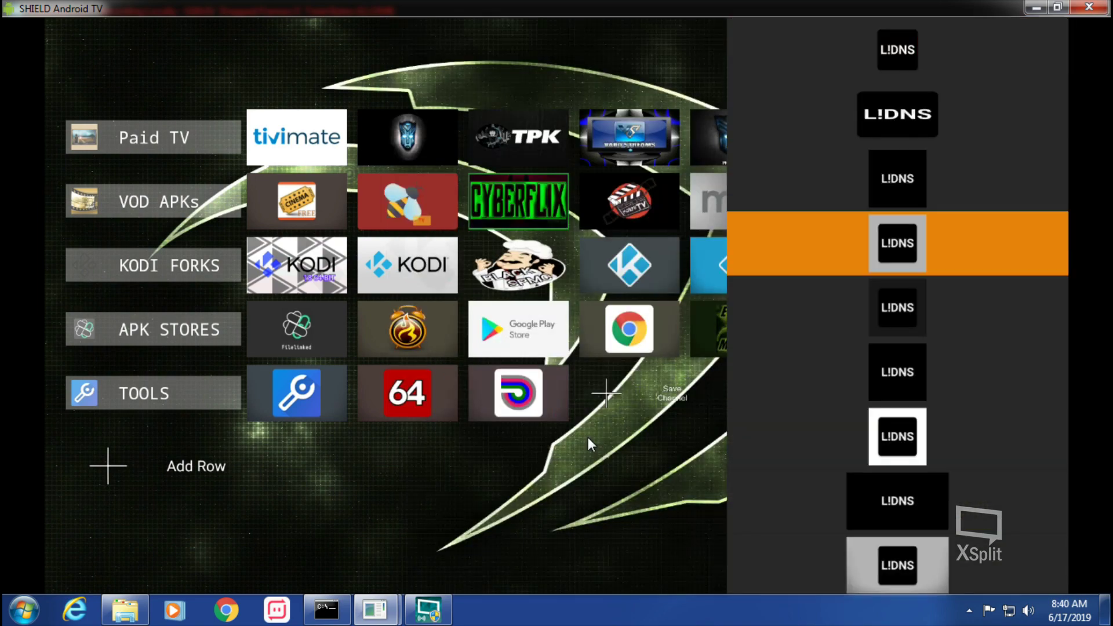
{"action": "key", "text": "Return"}
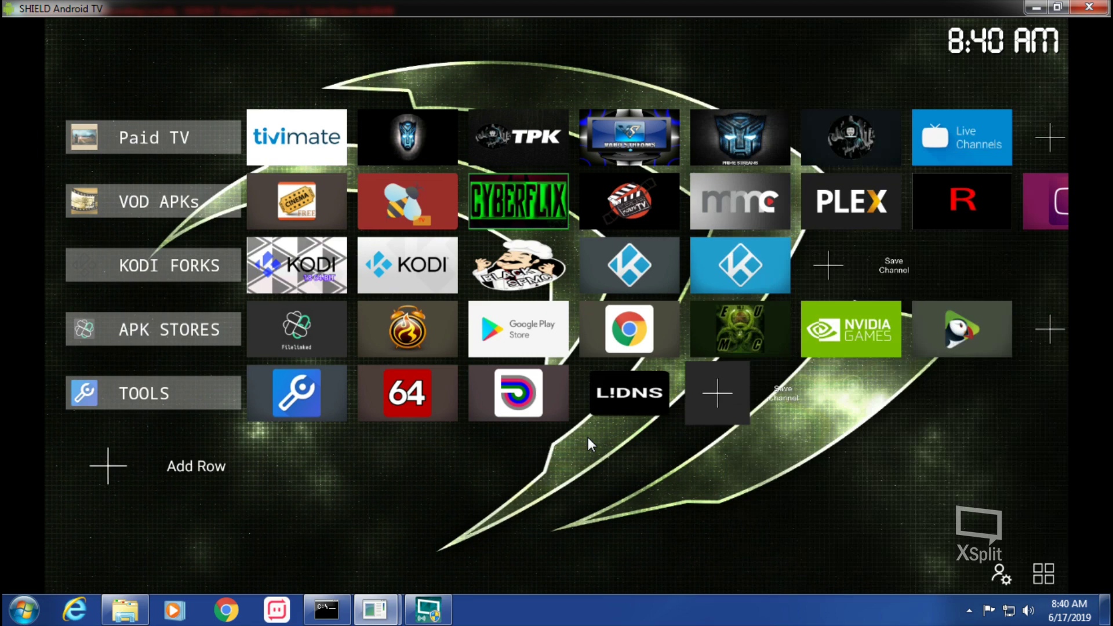
Add a DU Recorder tile with its banner icon to TOOLS.
{"action": "key", "text": "Return"}
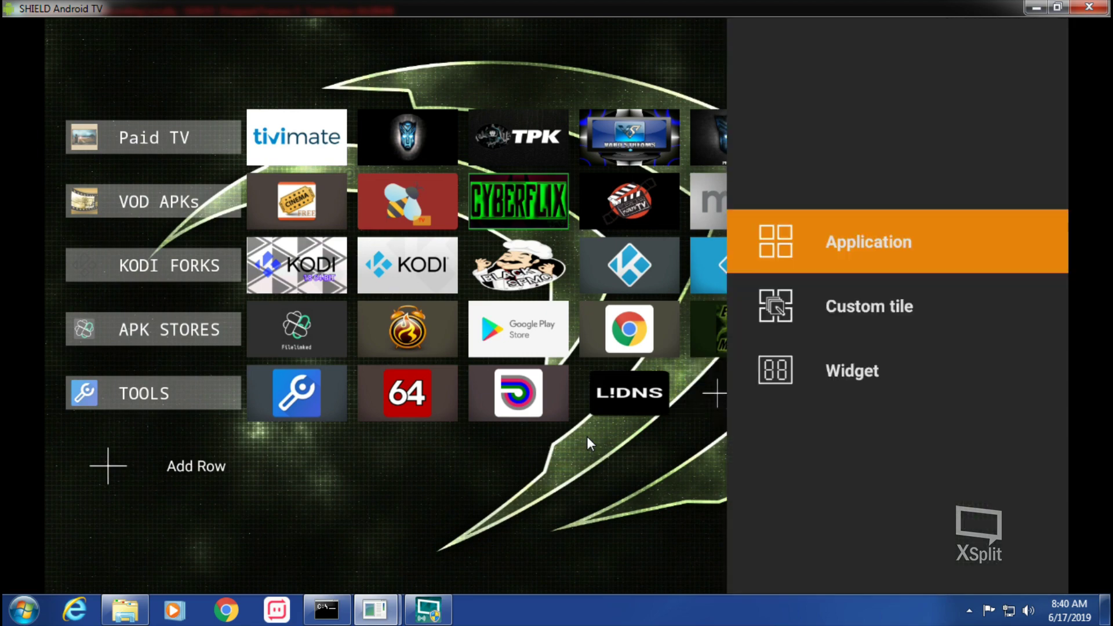
{"action": "key", "text": "Return"}
{"action": "key", "text": "Down"}
{"action": "key", "text": "Down"}
{"action": "key", "text": "Down"}
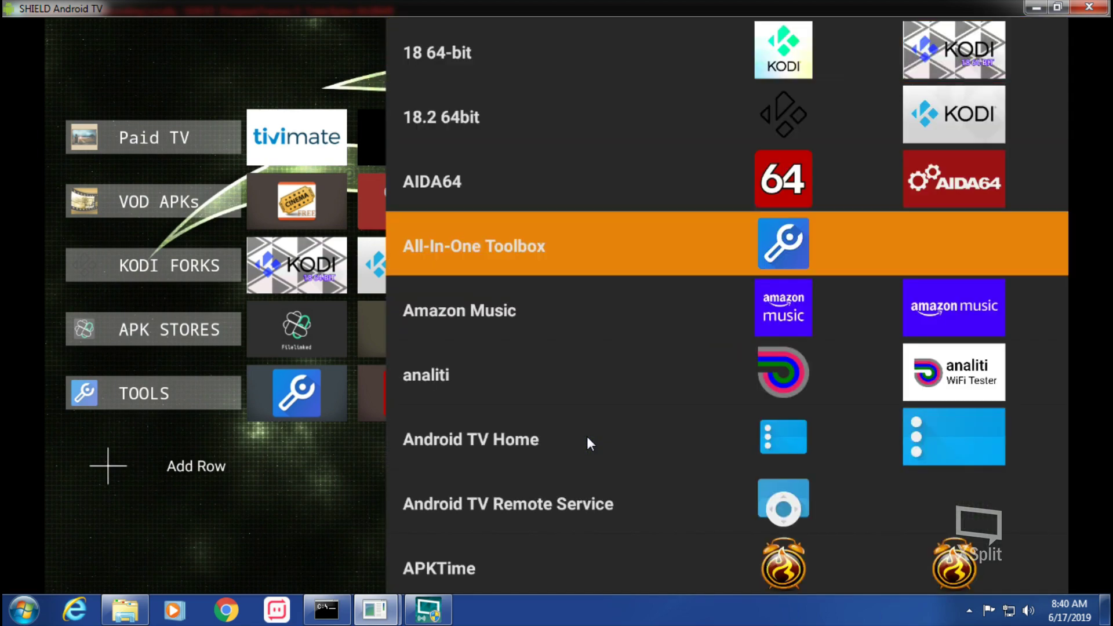
{"action": "key", "text": "Down"}
{"action": "key", "text": "Down"}
{"action": "key", "text": "Down"}
{"action": "key", "text": "Down"}
{"action": "key", "text": "Down"}
{"action": "key", "text": "Down"}
{"action": "key", "text": "Down"}
{"action": "key", "text": "Down"}
{"action": "key", "text": "Down"}
{"action": "key", "text": "Down"}
{"action": "key", "text": "Down"}
{"action": "key", "text": "Down"}
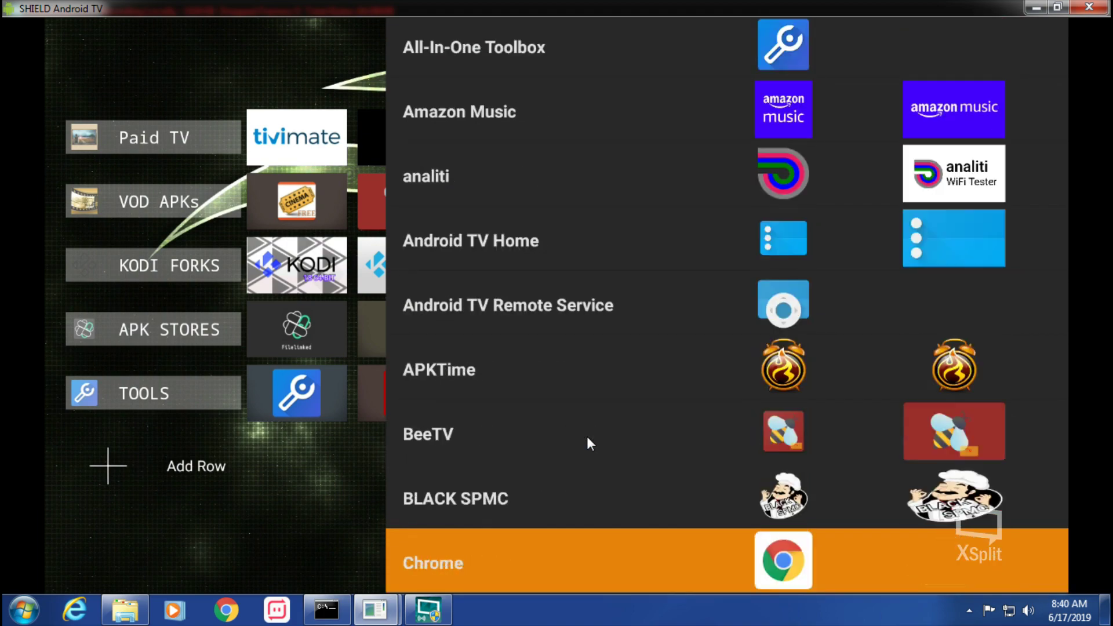
{"action": "key", "text": "Down"}
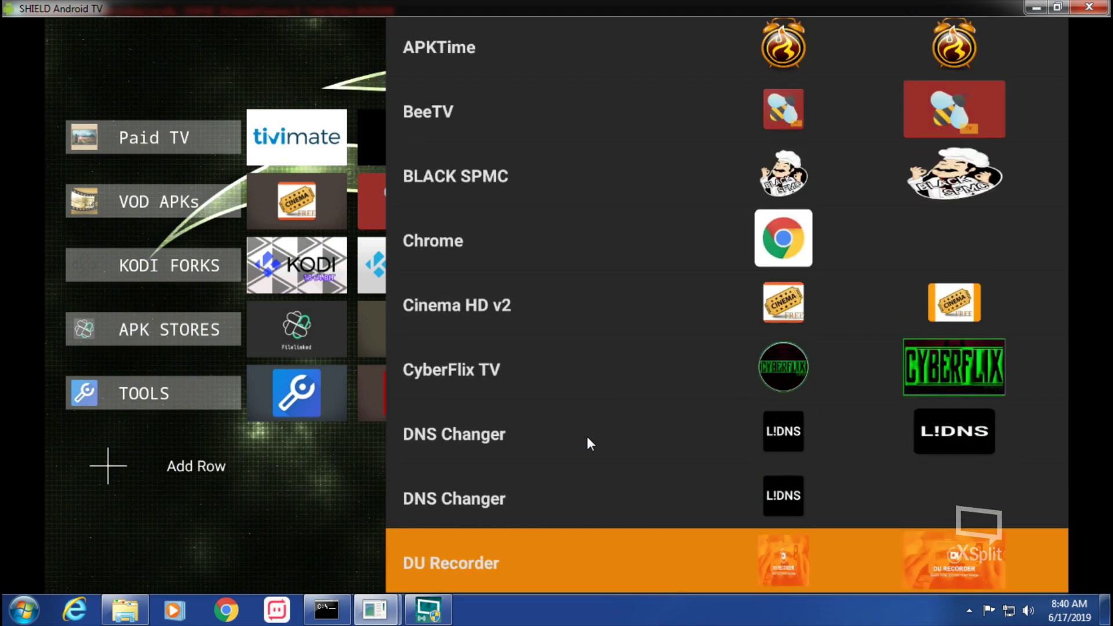
{"action": "key", "text": "Return"}
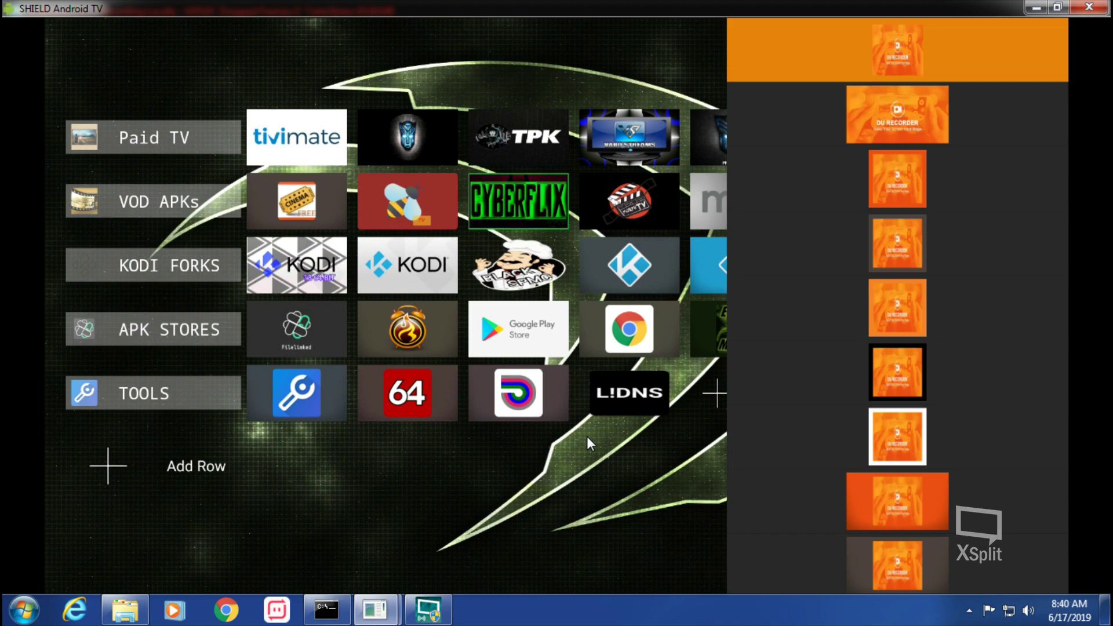
{"action": "key", "text": "Down"}
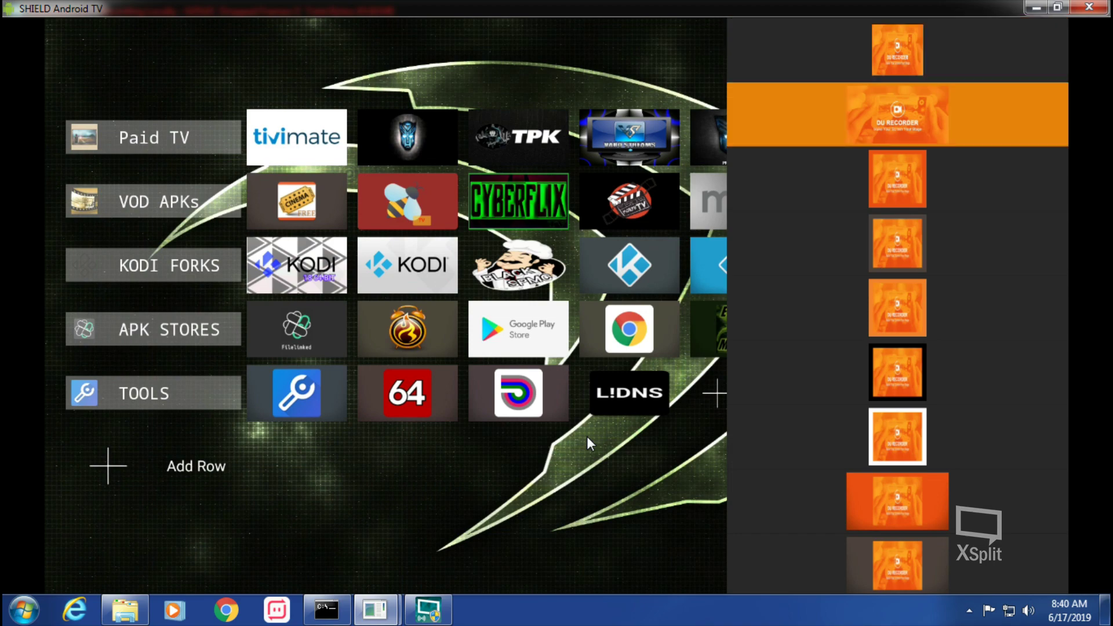
{"action": "key", "text": "Return"}
{"action": "key", "text": "Return"}
{"action": "key", "text": "Return"}
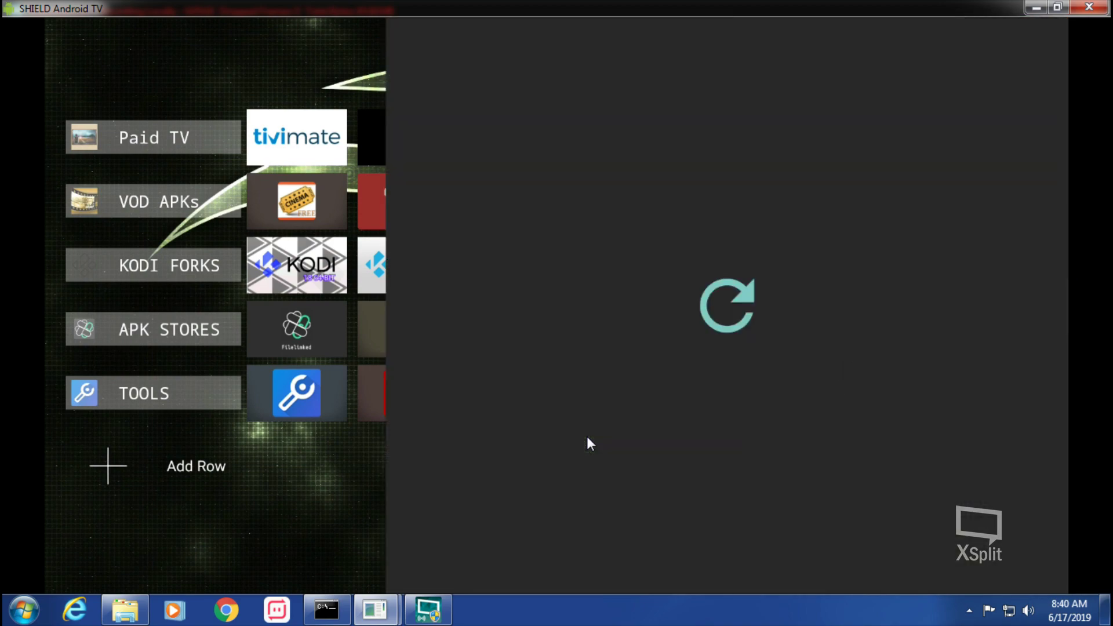
Add an ES File Explorer Pro tile using its eighth icon style.
{"action": "key", "text": "Down"}
{"action": "key", "text": "Down"}
{"action": "key", "text": "Down"}
{"action": "key", "text": "Down"}
{"action": "key", "text": "Down"}
{"action": "key", "text": "Down"}
{"action": "key", "text": "Down"}
{"action": "key", "text": "Down"}
{"action": "key", "text": "Down"}
{"action": "key", "text": "Down"}
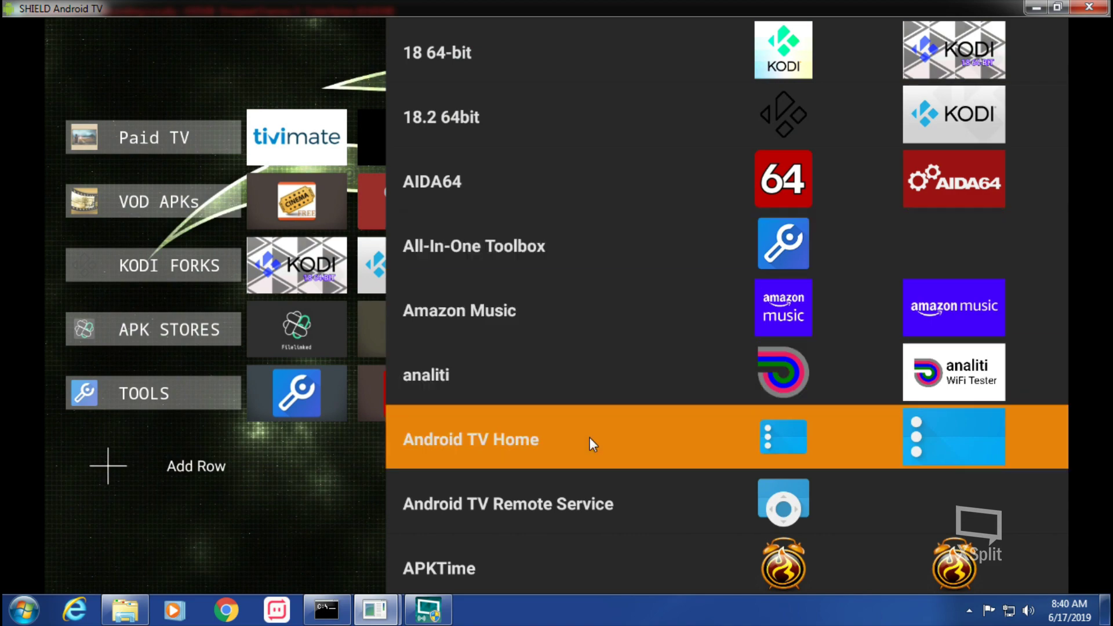
{"action": "key", "text": "Down"}
{"action": "key", "text": "Down"}
{"action": "key", "text": "Down"}
{"action": "key", "text": "Down"}
{"action": "key", "text": "Down"}
{"action": "key", "text": "Down"}
{"action": "key", "text": "Down"}
{"action": "key", "text": "Down"}
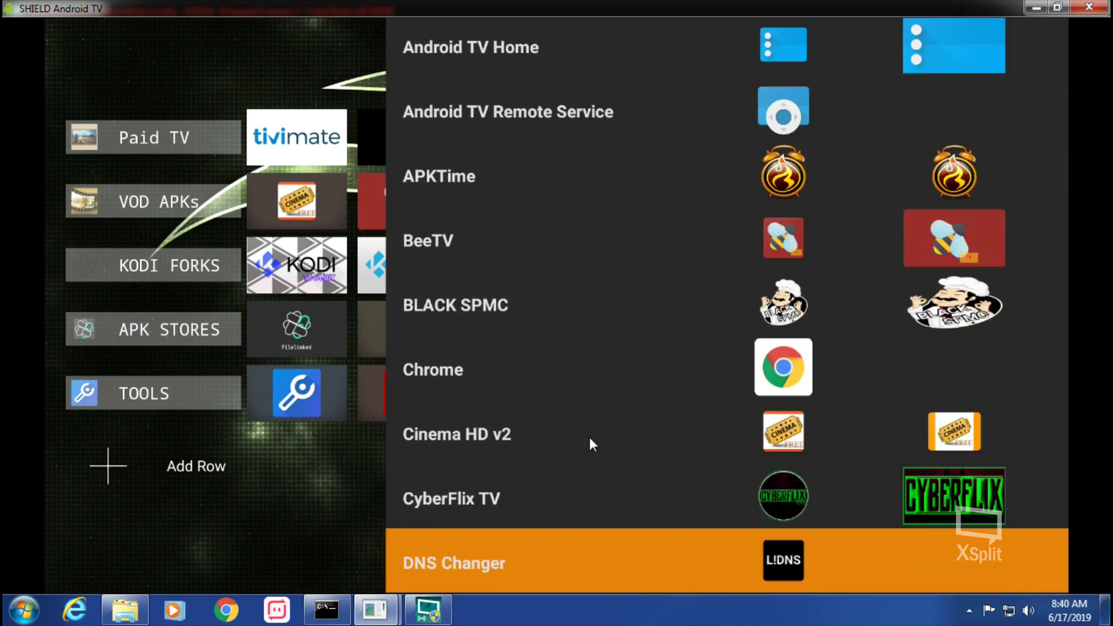
{"action": "key", "text": "Down"}
{"action": "key", "text": "Down"}
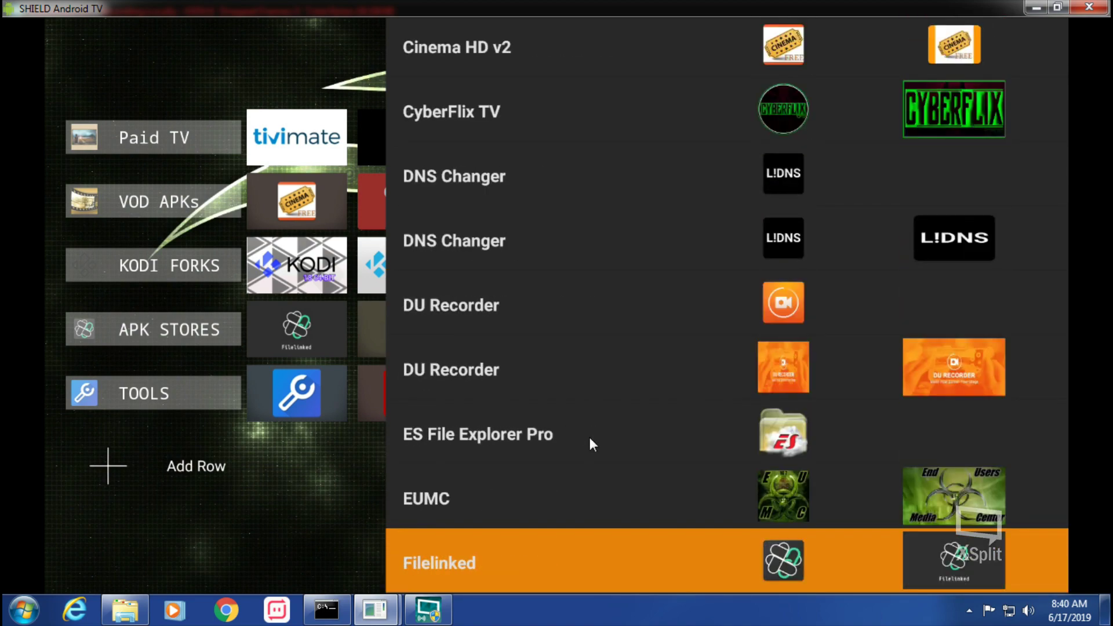
{"action": "key", "text": "Up"}
{"action": "key", "text": "Up"}
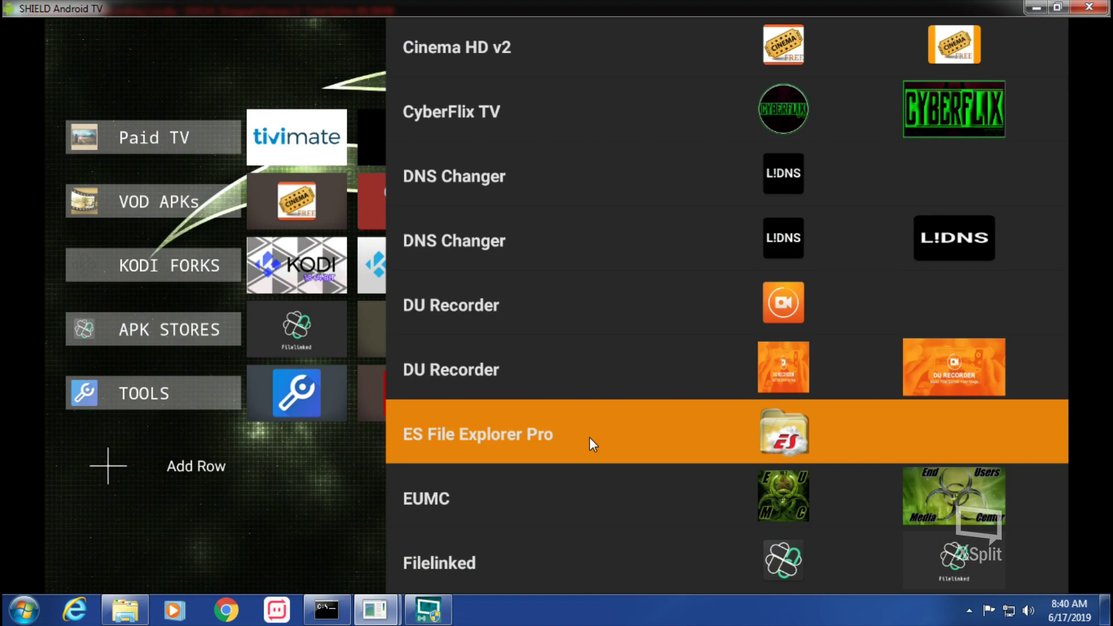
{"action": "key", "text": "Return"}
{"action": "key", "text": "Down"}
{"action": "key", "text": "Down"}
{"action": "key", "text": "Down"}
{"action": "key", "text": "Down"}
{"action": "key", "text": "Down"}
{"action": "key", "text": "Down"}
{"action": "key", "text": "Down"}
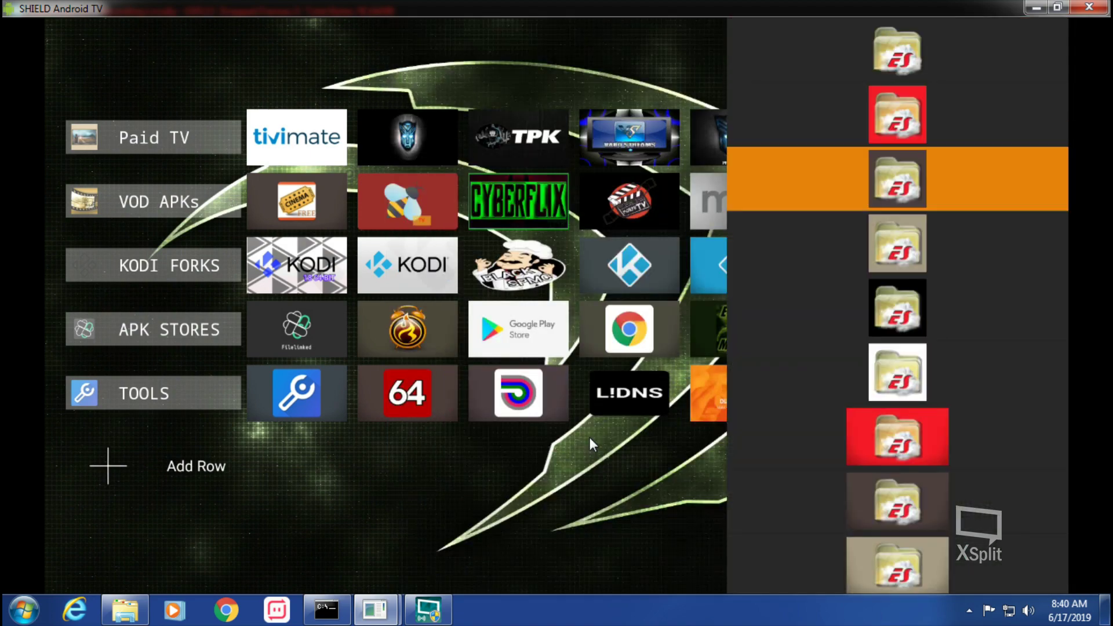
{"action": "key", "text": "Return"}
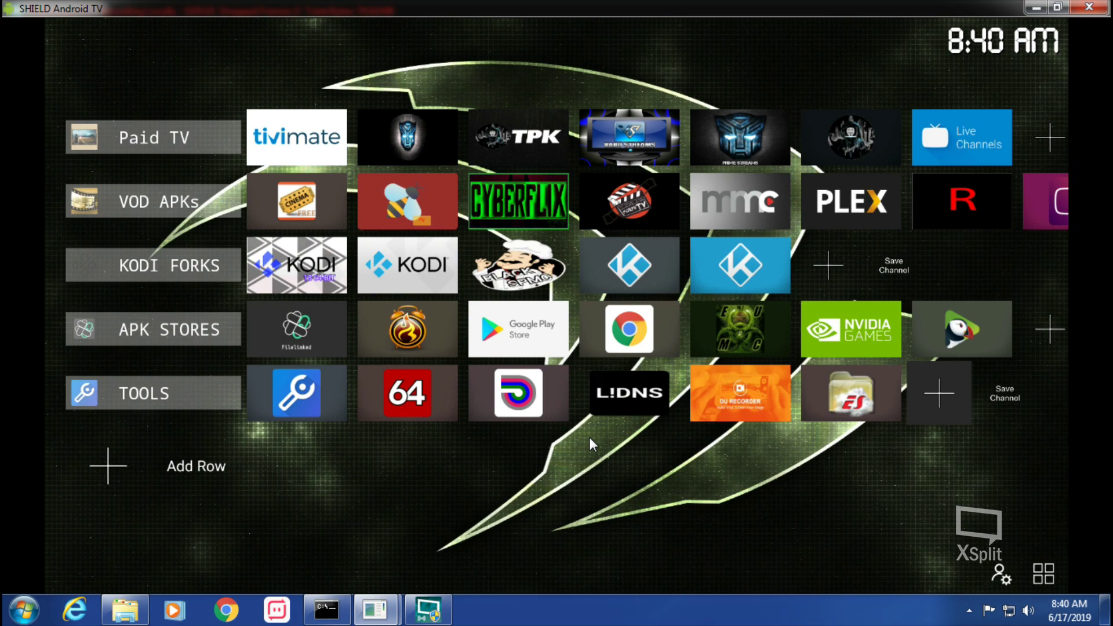
Add a Files tile using its eighth icon style.
{"action": "key", "text": "Return"}
{"action": "key", "text": "Return"}
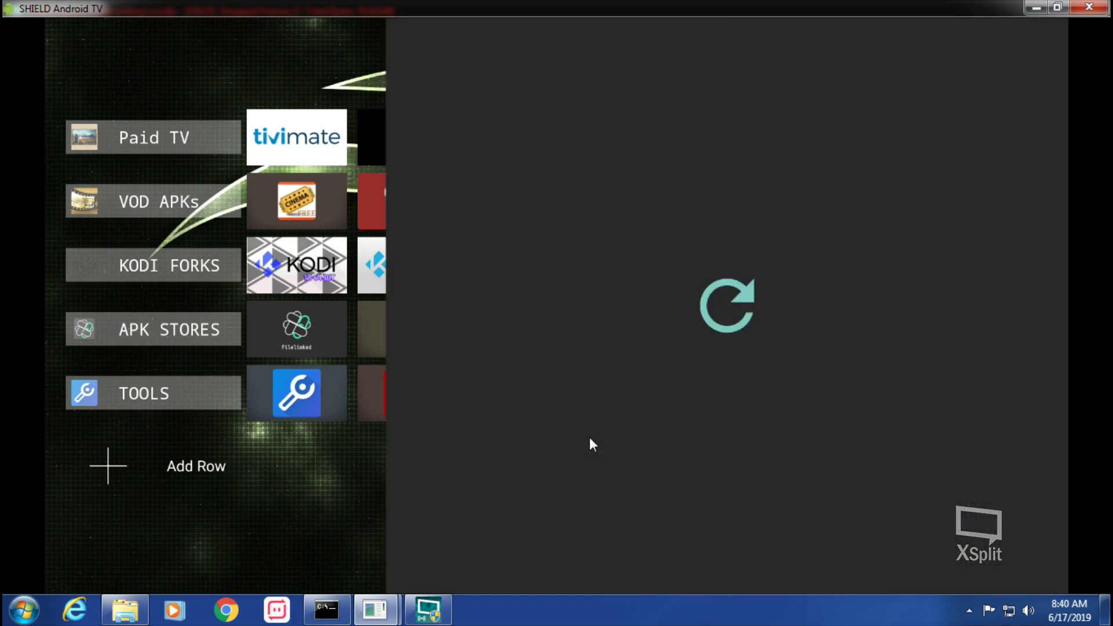
{"action": "key", "text": "Down"}
{"action": "key", "text": "Down"}
{"action": "key", "text": "Down"}
{"action": "key", "text": "Down"}
{"action": "key", "text": "Down"}
{"action": "key", "text": "Down"}
{"action": "key", "text": "Down"}
{"action": "key", "text": "Down"}
{"action": "key", "text": "Down"}
{"action": "key", "text": "Down"}
{"action": "key", "text": "Down"}
{"action": "key", "text": "Down"}
{"action": "key", "text": "Down"}
{"action": "key", "text": "Down"}
{"action": "key", "text": "Down"}
{"action": "key", "text": "Down"}
{"action": "key", "text": "Down"}
{"action": "key", "text": "Down"}
{"action": "key", "text": "Down"}
{"action": "key", "text": "Down"}
{"action": "key", "text": "Down"}
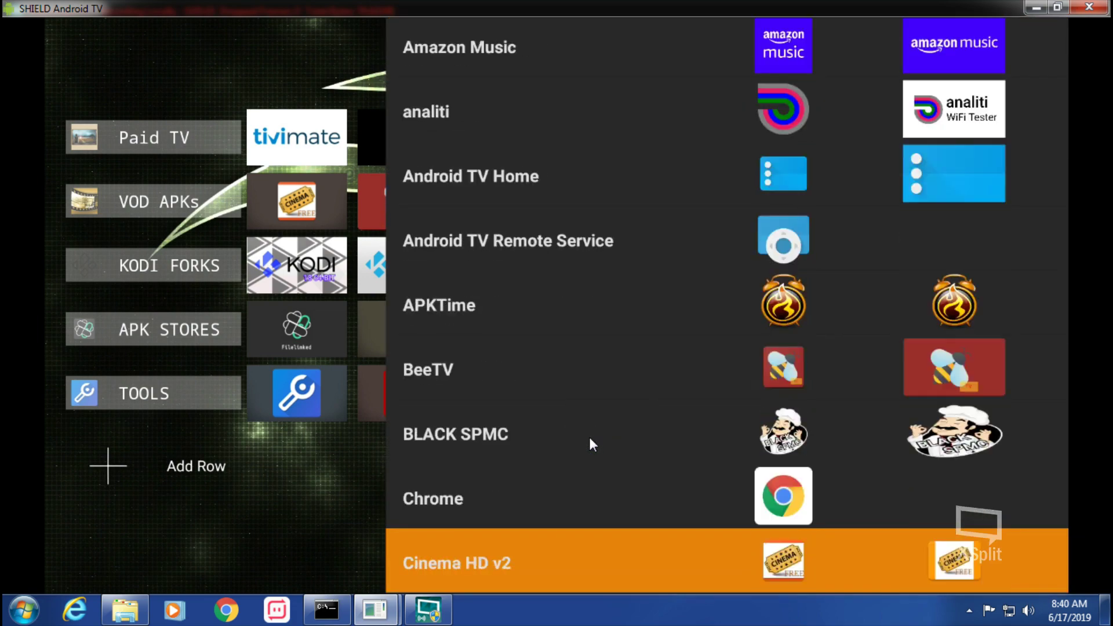
{"action": "key", "text": "Down"}
{"action": "key", "text": "Down"}
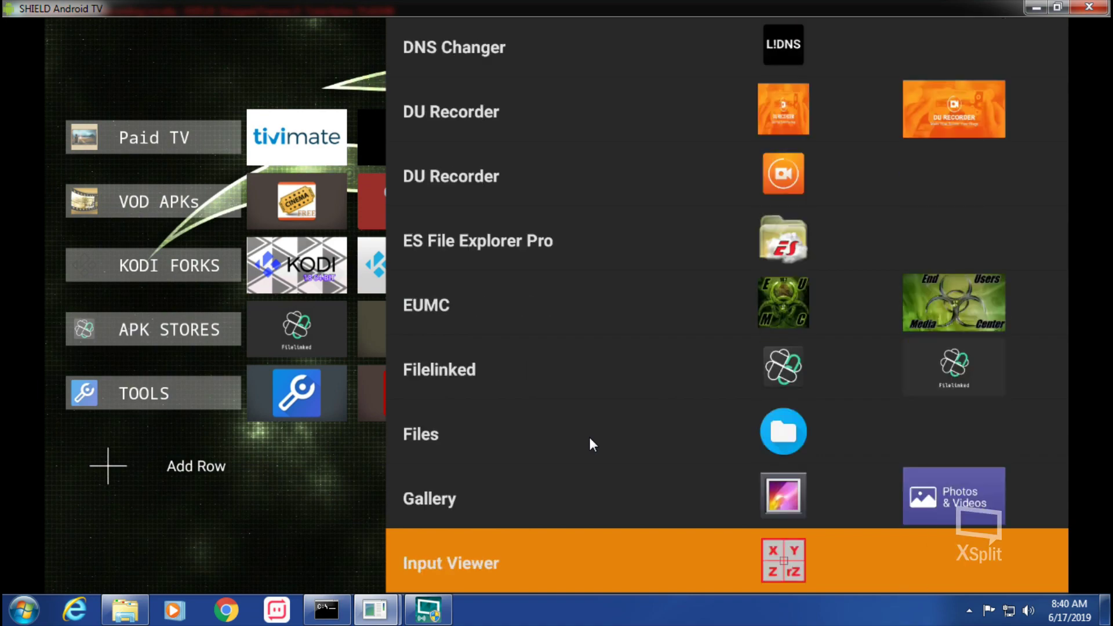
{"action": "key", "text": "Up"}
{"action": "key", "text": "Up"}
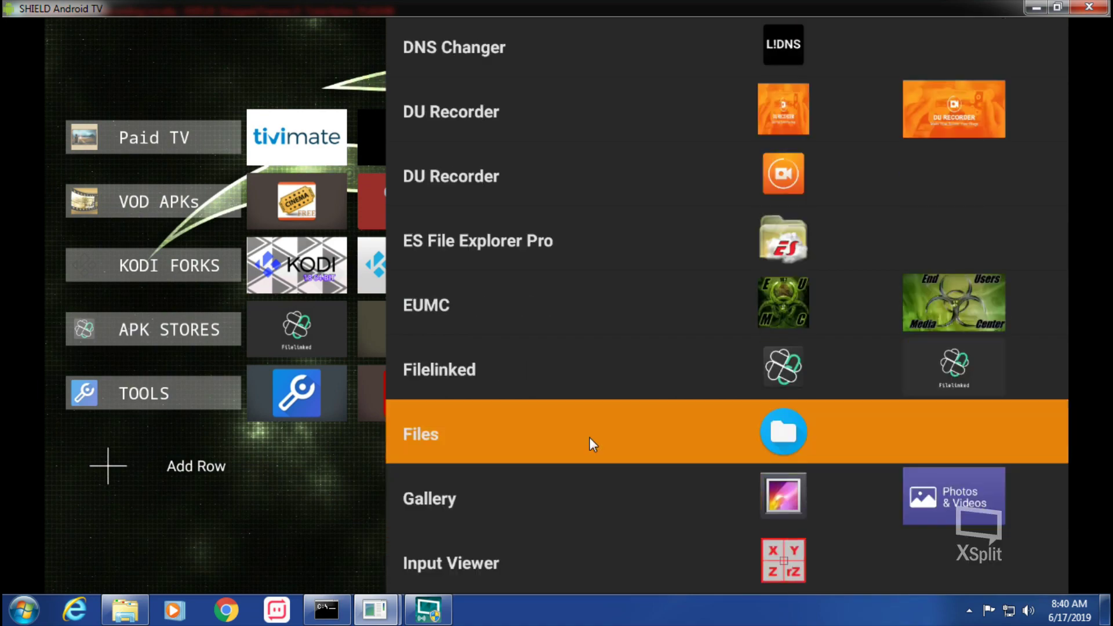
{"action": "key", "text": "Return"}
{"action": "key", "text": "Down"}
{"action": "key", "text": "Down"}
{"action": "key", "text": "Down"}
{"action": "key", "text": "Down"}
{"action": "key", "text": "Down"}
{"action": "key", "text": "Down"}
{"action": "key", "text": "Down"}
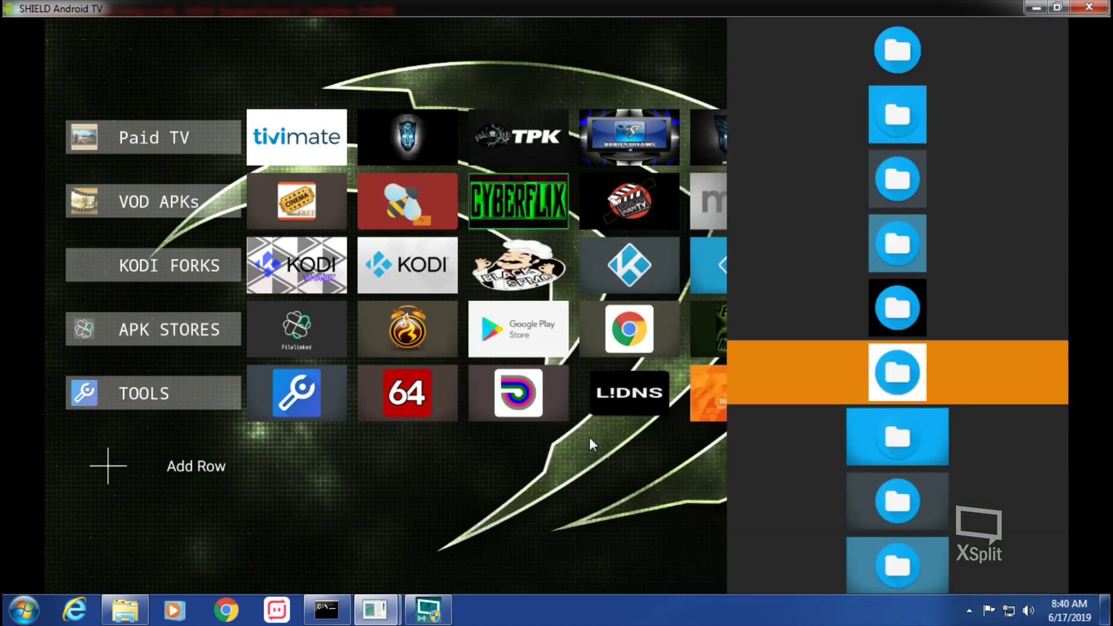
{"action": "key", "text": "Return"}
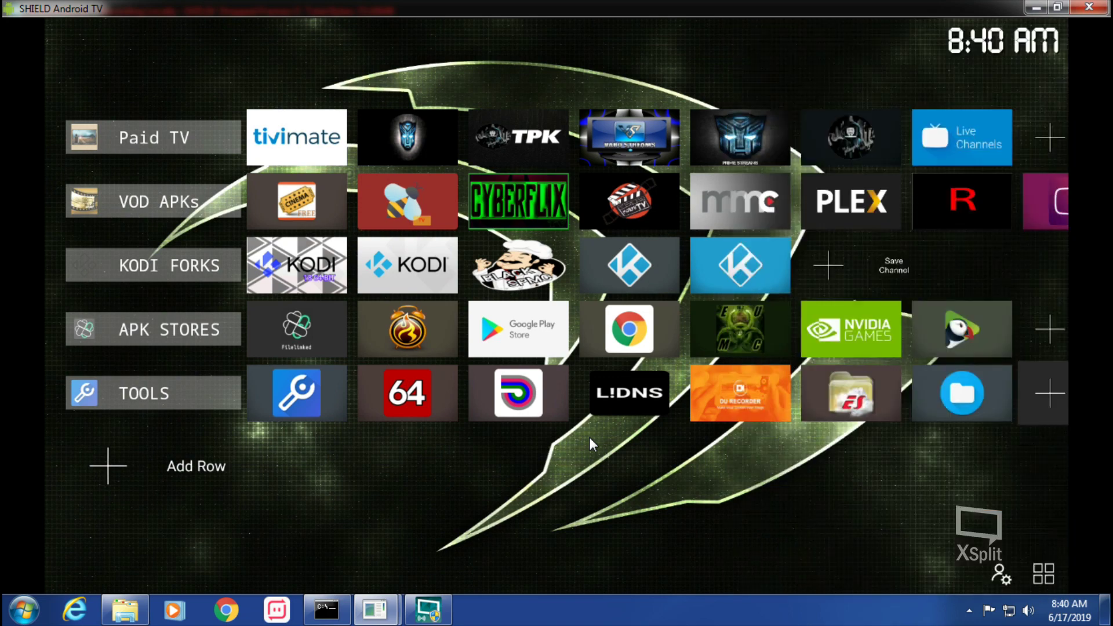
{"action": "key", "text": "Return"}
{"action": "key", "text": "Return"}
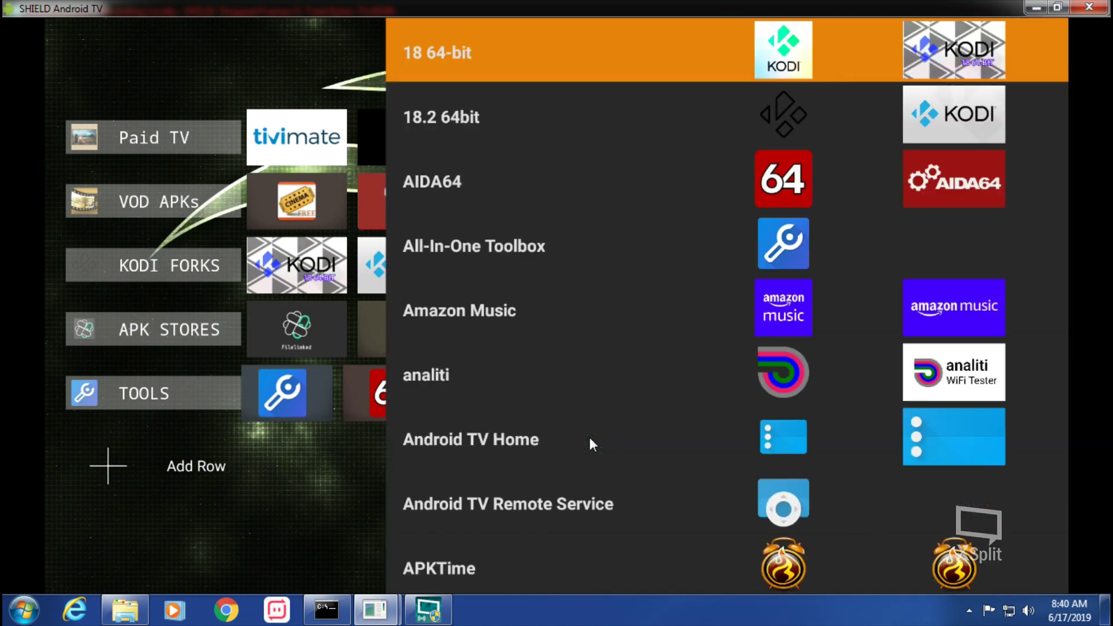
Add an SD Maid tile with the green icon to the end of the TOOLS row.
{"action": "key", "text": "Down"}
{"action": "key", "text": "Down"}
{"action": "key", "text": "Down"}
{"action": "key", "text": "Down"}
{"action": "key", "text": "Down"}
{"action": "key", "text": "Down"}
{"action": "key", "text": "Down"}
{"action": "key", "text": "Down"}
{"action": "key", "text": "Down"}
{"action": "key", "text": "Down"}
{"action": "key", "text": "Down"}
{"action": "key", "text": "Down"}
{"action": "key", "text": "Down"}
{"action": "key", "text": "Down"}
{"action": "key", "text": "Down"}
{"action": "key", "text": "Down"}
{"action": "key", "text": "Down"}
{"action": "key", "text": "Down"}
{"action": "key", "text": "Down"}
{"action": "key", "text": "Down"}
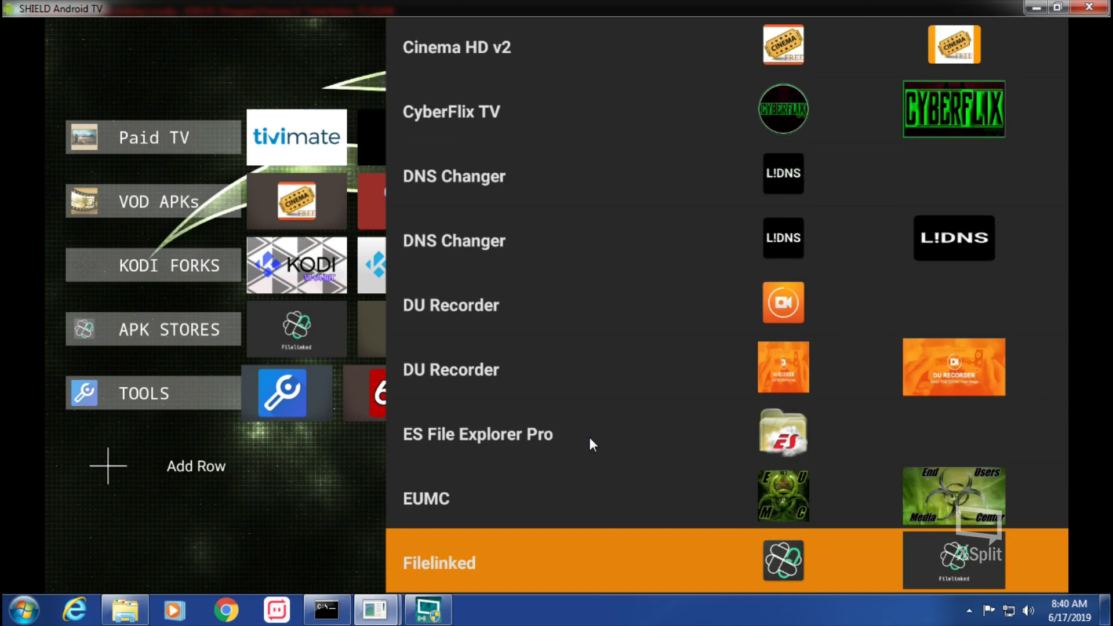
{"action": "key", "text": "Down"}
{"action": "key", "text": "Down"}
{"action": "key", "text": "Down"}
{"action": "key", "text": "Down"}
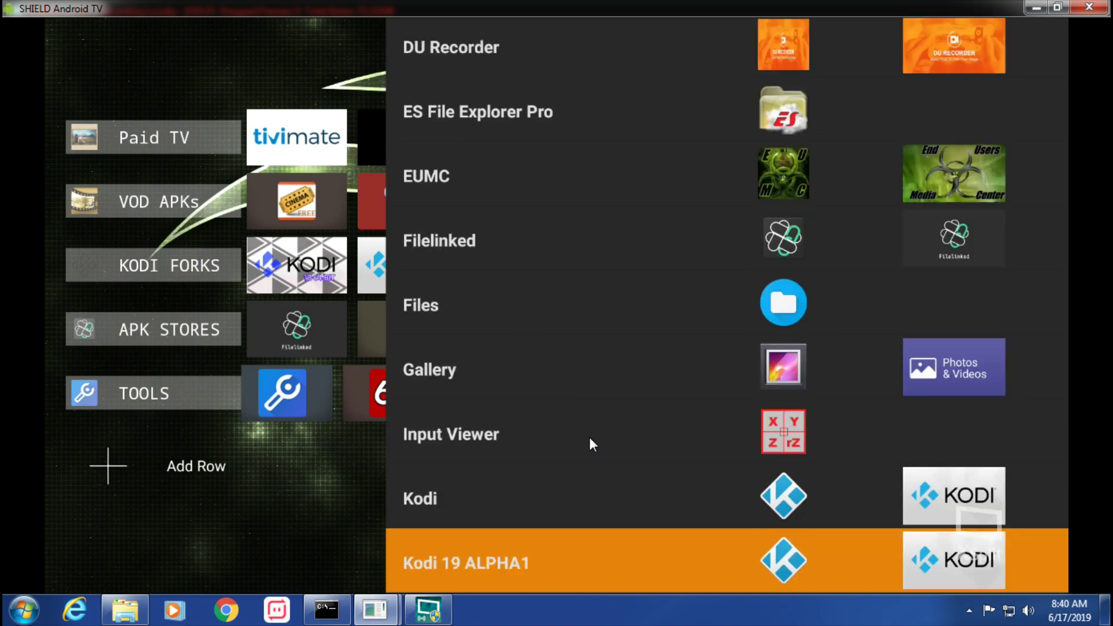
{"action": "key", "text": "Down"}
{"action": "key", "text": "Down"}
{"action": "key", "text": "Down"}
{"action": "key", "text": "Down"}
{"action": "key", "text": "Down"}
{"action": "key", "text": "Down"}
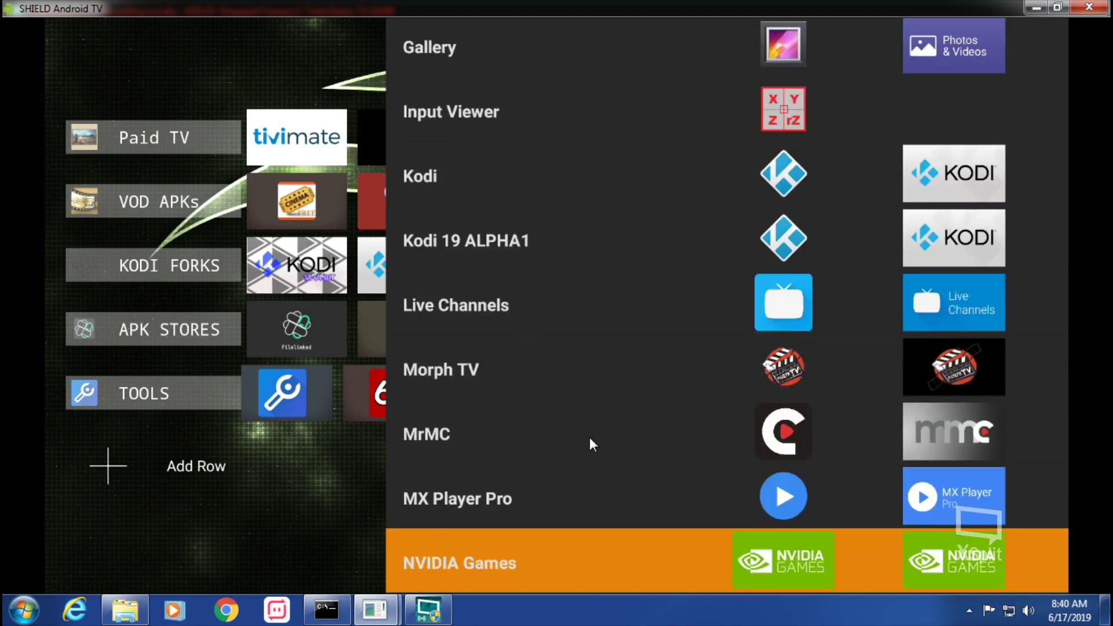
{"action": "key", "text": "Down"}
{"action": "key", "text": "Down"}
{"action": "key", "text": "Down"}
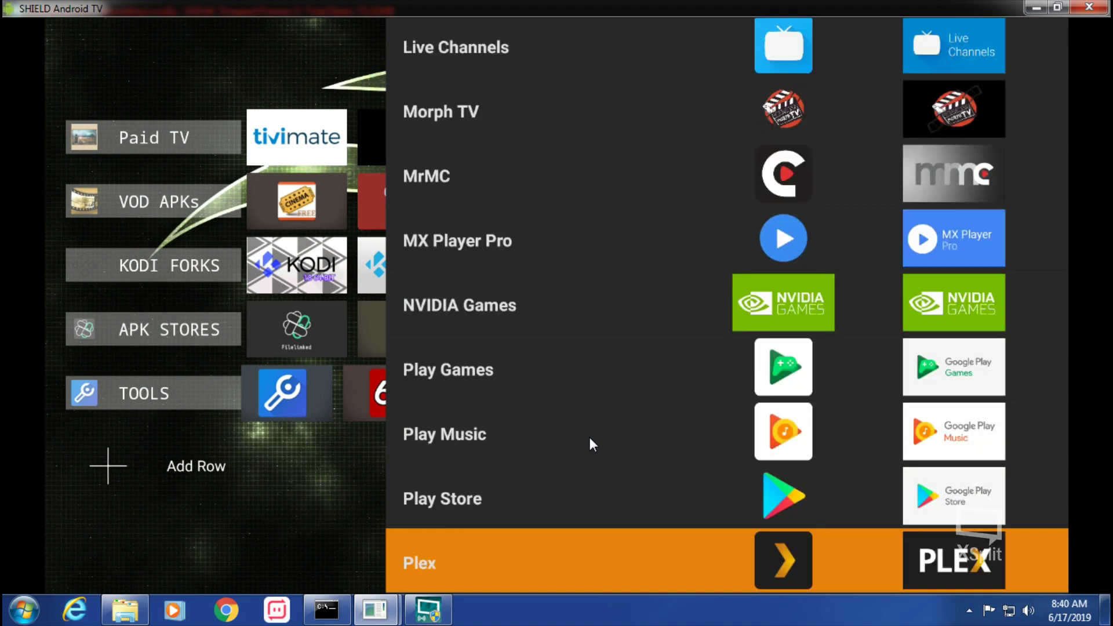
{"action": "key", "text": "Down"}
{"action": "key", "text": "Down"}
{"action": "key", "text": "Down"}
{"action": "key", "text": "Down"}
{"action": "key", "text": "Down"}
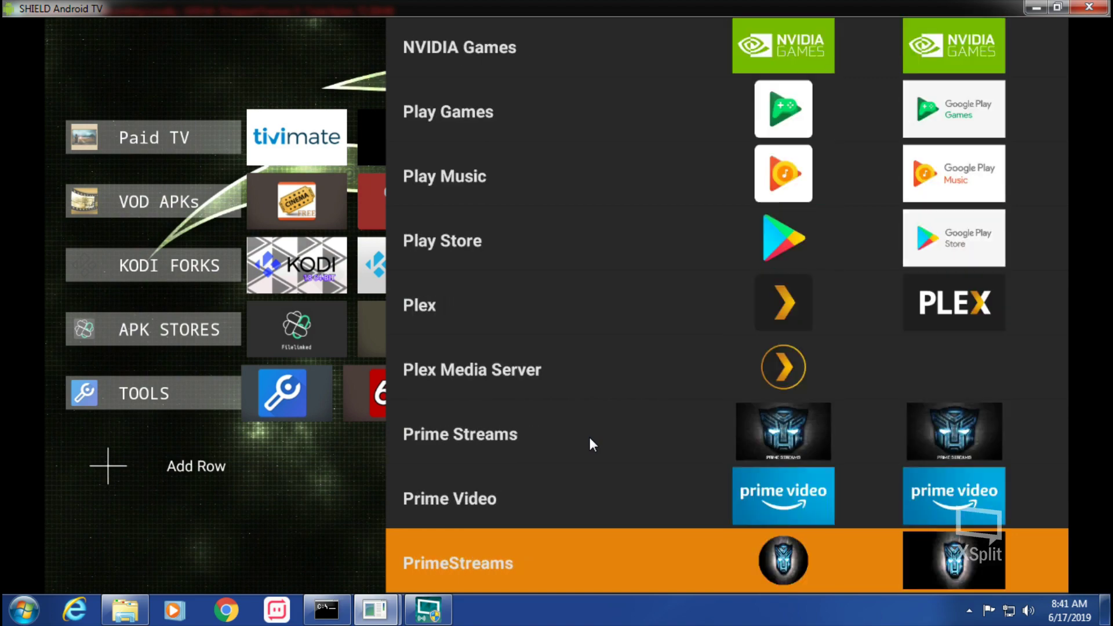
{"action": "key", "text": "Down"}
{"action": "key", "text": "Down"}
{"action": "key", "text": "Down"}
{"action": "key", "text": "Down"}
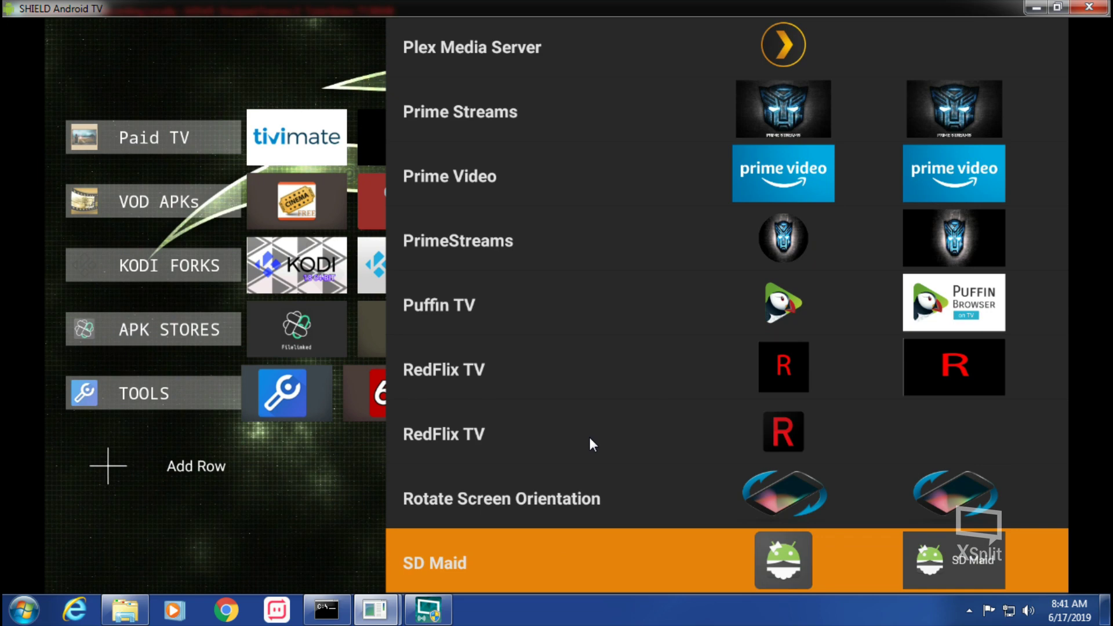
{"action": "key", "text": "Up"}
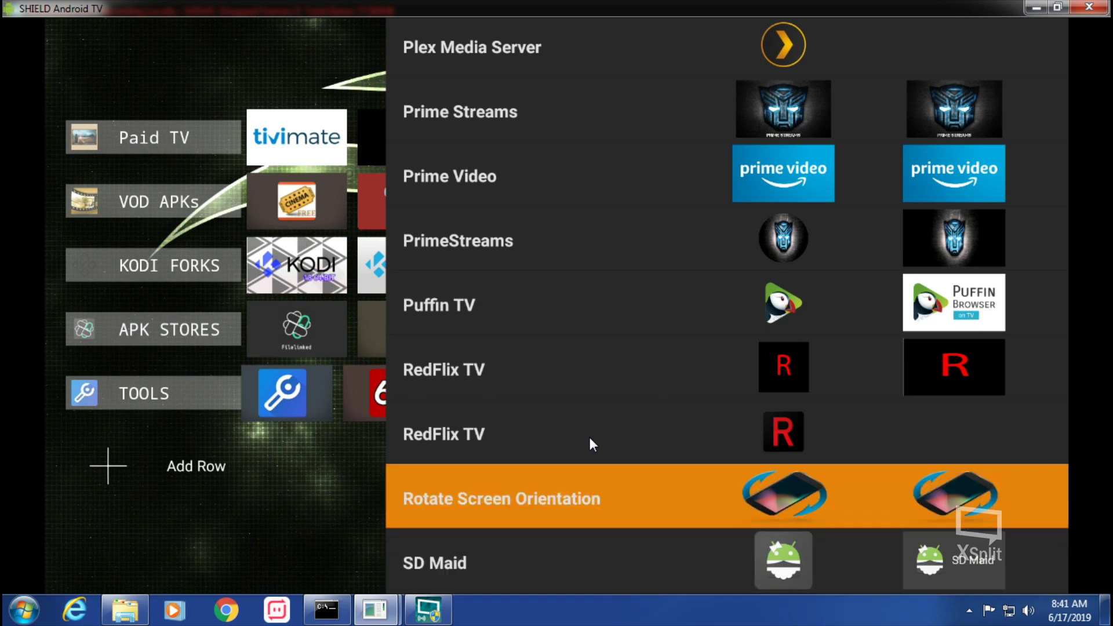
{"action": "key", "text": "Down"}
{"action": "key", "text": "Down"}
{"action": "key", "text": "Up"}
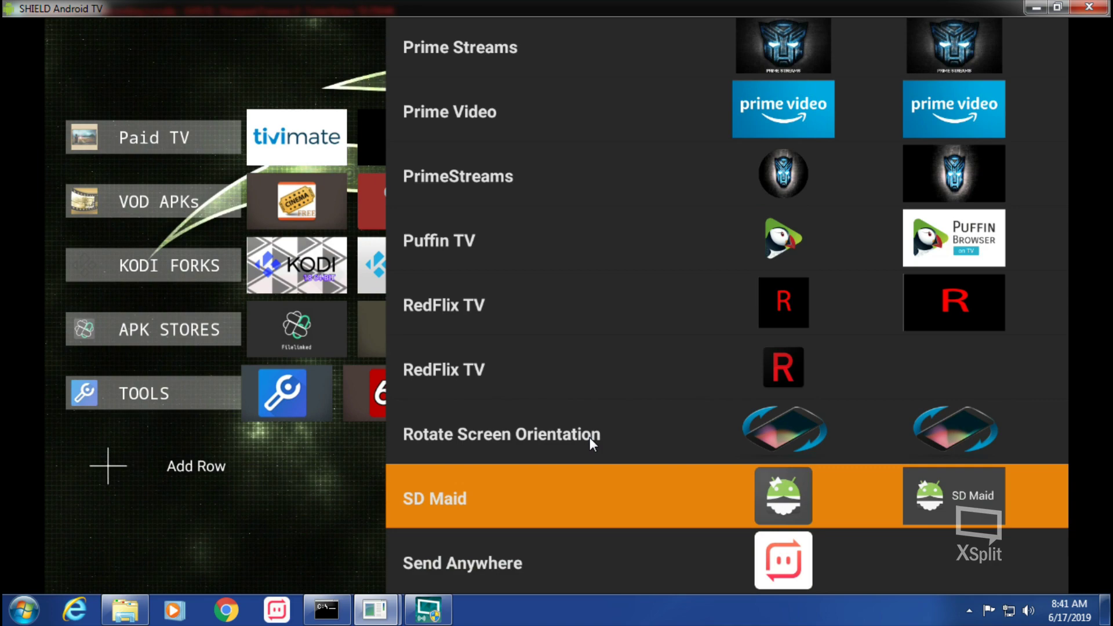
{"action": "key", "text": "Return"}
{"action": "key", "text": "Down"}
{"action": "key", "text": "Down"}
{"action": "key", "text": "Down"}
{"action": "key", "text": "Down"}
{"action": "key", "text": "Down"}
{"action": "key", "text": "Down"}
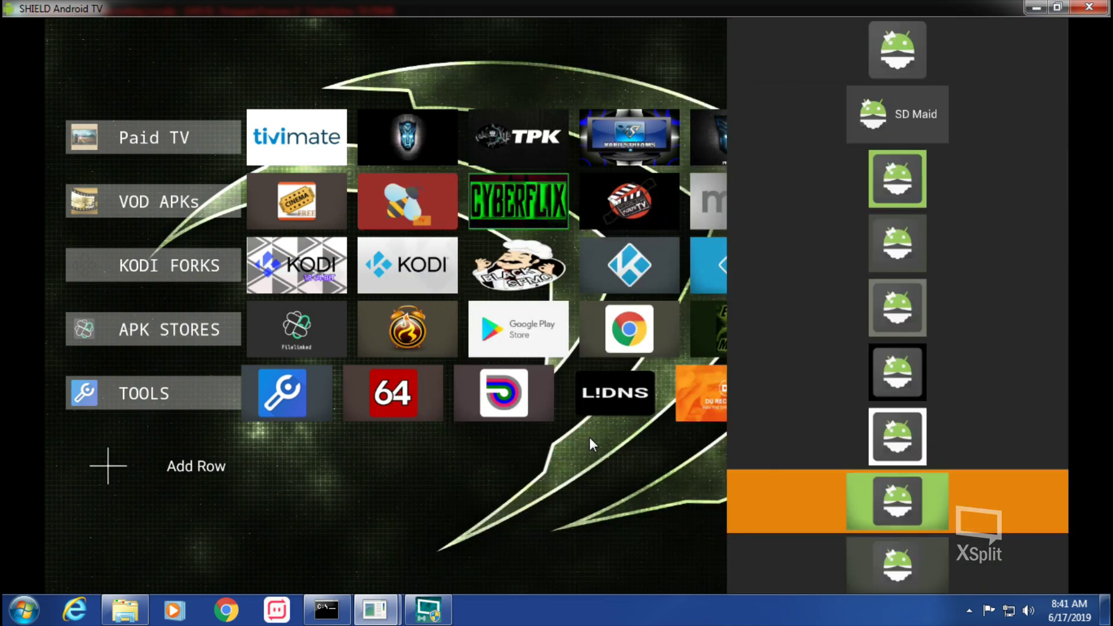
{"action": "key", "text": "Return"}
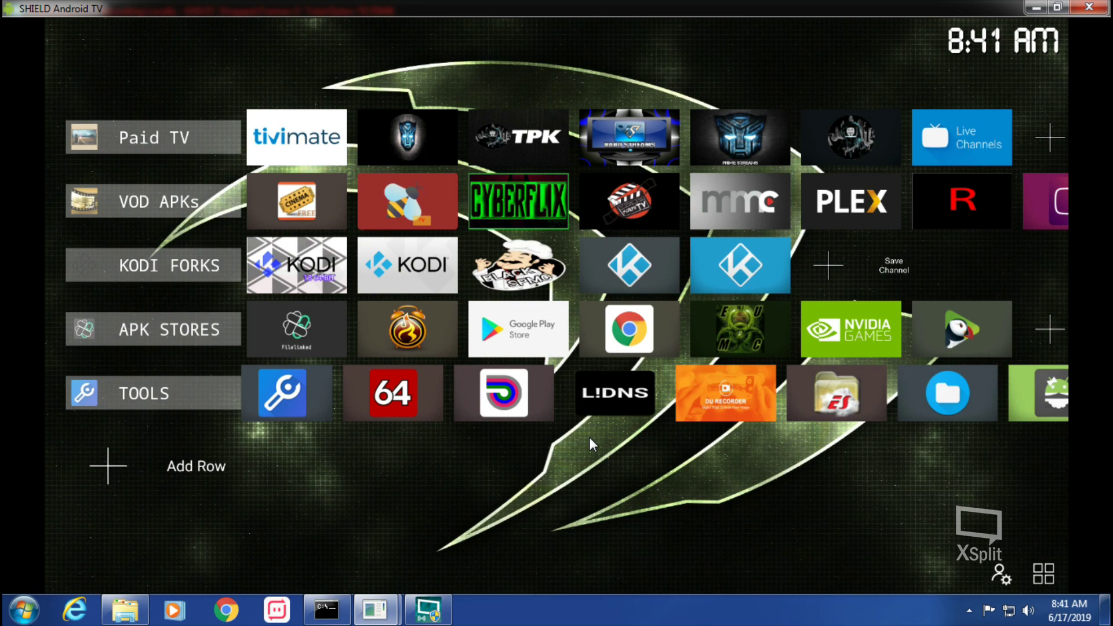
Add a Send Anywhere tile using its eighth icon style after SD Maid.
{"action": "key", "text": "Return"}
{"action": "key", "text": "Return"}
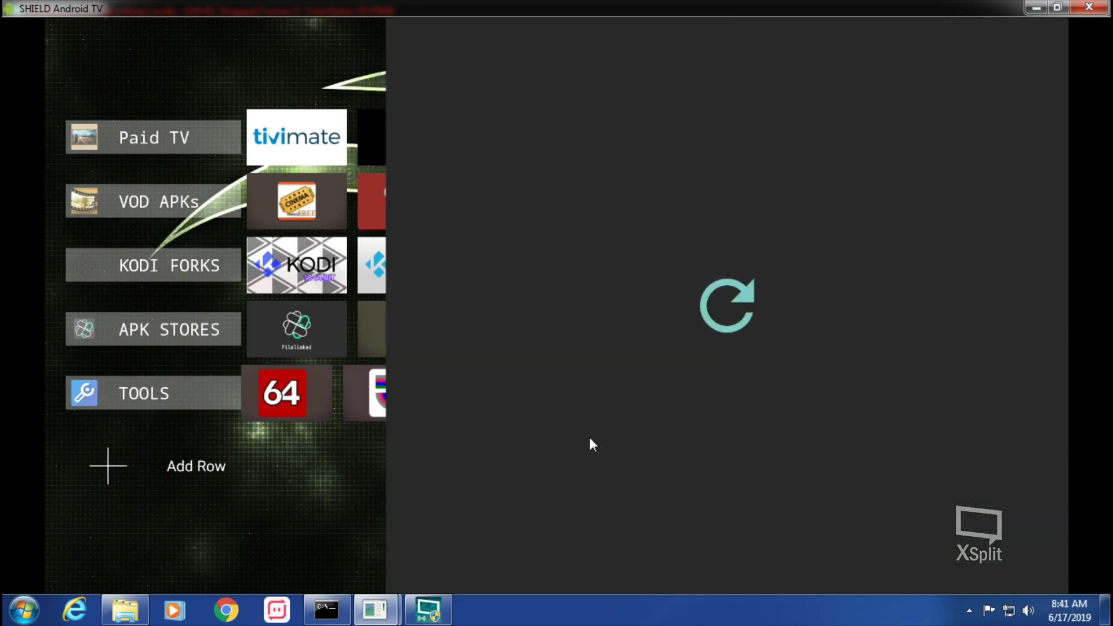
{"action": "key", "text": "Down"}
{"action": "key", "text": "Down"}
{"action": "key", "text": "Down"}
{"action": "key", "text": "Down"}
{"action": "key", "text": "Down"}
{"action": "key", "text": "Down"}
{"action": "key", "text": "Down"}
{"action": "key", "text": "Down"}
{"action": "key", "text": "Down"}
{"action": "key", "text": "Down"}
{"action": "key", "text": "Down"}
{"action": "key", "text": "Down"}
{"action": "key", "text": "Down"}
{"action": "key", "text": "Down"}
{"action": "key", "text": "Down"}
{"action": "key", "text": "Down"}
{"action": "key", "text": "Down"}
{"action": "key", "text": "Down"}
{"action": "key", "text": "Down"}
{"action": "key", "text": "Down"}
{"action": "key", "text": "Down"}
{"action": "key", "text": "Down"}
{"action": "key", "text": "Down"}
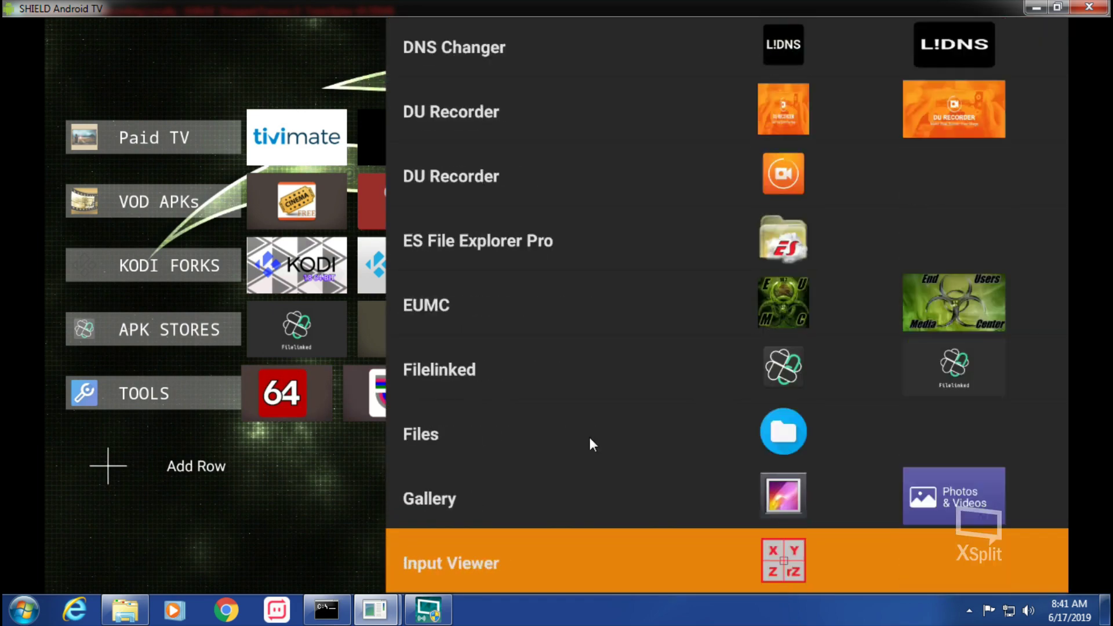
{"action": "key", "text": "Down"}
{"action": "key", "text": "Down"}
{"action": "key", "text": "Down"}
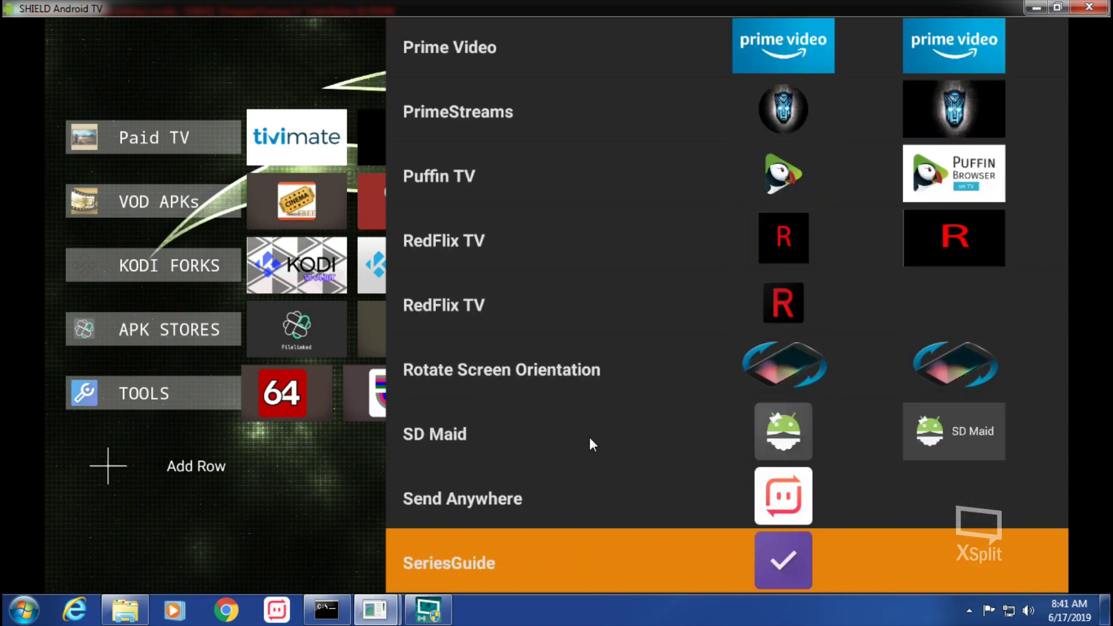
{"action": "key", "text": "Up"}
{"action": "key", "text": "Return"}
{"action": "key", "text": "Down"}
{"action": "key", "text": "Down"}
{"action": "key", "text": "Down"}
{"action": "key", "text": "Down"}
{"action": "key", "text": "Down"}
{"action": "key", "text": "Down"}
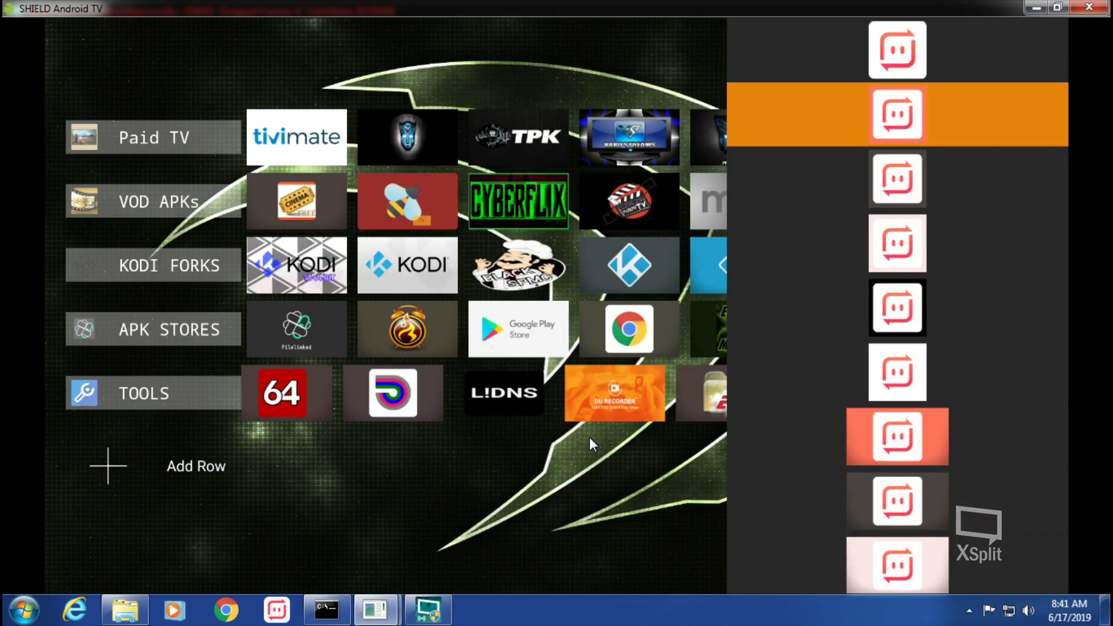
{"action": "key", "text": "Down"}
{"action": "key", "text": "Return"}
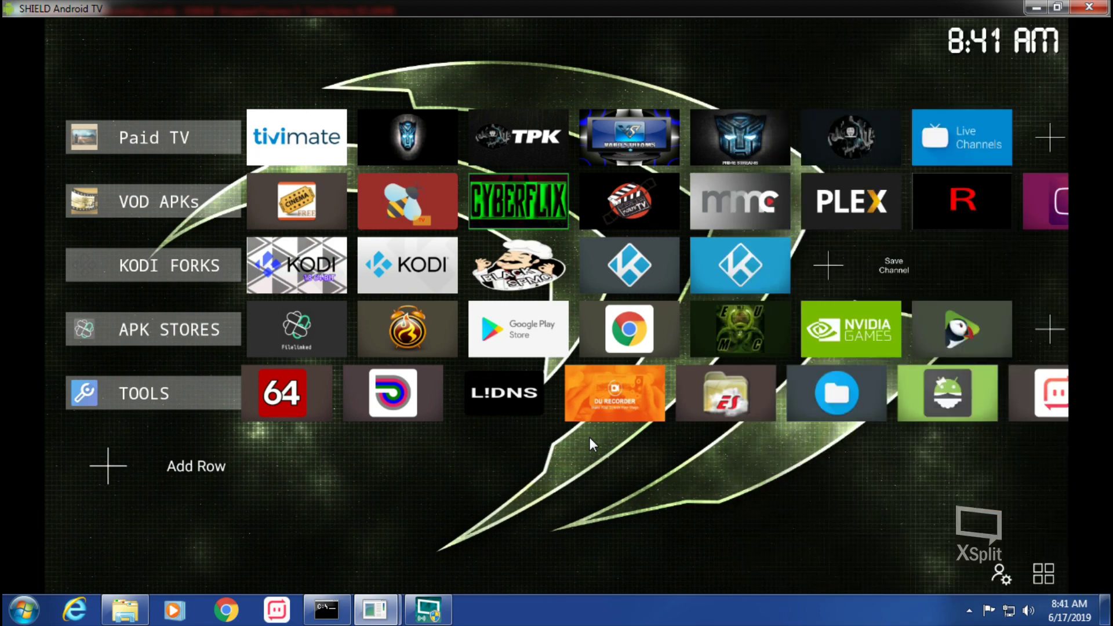
{"action": "key", "text": "Return"}
{"action": "key", "text": "Return"}
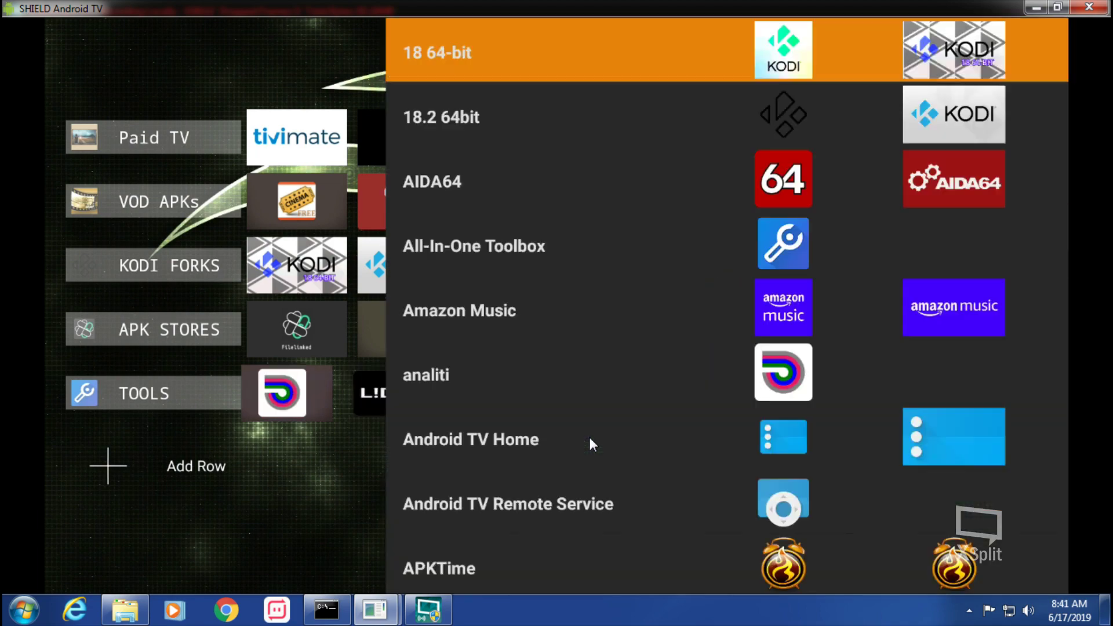
Add a Speedtest tile with the chosen icon style to the TOOLS row.
{"action": "key", "text": "Down"}
{"action": "key", "text": "Down"}
{"action": "key", "text": "Down"}
{"action": "key", "text": "Down"}
{"action": "key", "text": "Down"}
{"action": "key", "text": "Down"}
{"action": "key", "text": "Down"}
{"action": "key", "text": "Down"}
{"action": "key", "text": "Down"}
{"action": "key", "text": "Down"}
{"action": "key", "text": "Down"}
{"action": "key", "text": "Down"}
{"action": "key", "text": "Down"}
{"action": "key", "text": "Down"}
{"action": "key", "text": "Down"}
{"action": "key", "text": "Down"}
{"action": "key", "text": "Down"}
{"action": "key", "text": "Down"}
{"action": "key", "text": "Down"}
{"action": "key", "text": "Down"}
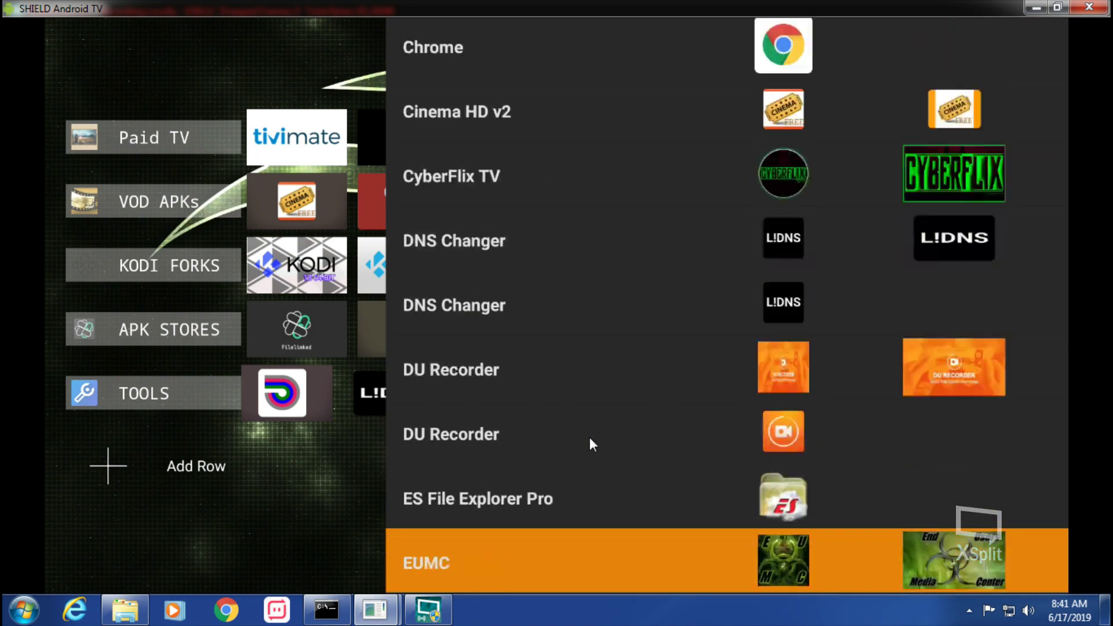
{"action": "key", "text": "Down"}
{"action": "key", "text": "Down"}
{"action": "key", "text": "Down"}
{"action": "key", "text": "Down"}
{"action": "key", "text": "Down"}
{"action": "key", "text": "Down"}
{"action": "key", "text": "Down"}
{"action": "key", "text": "Down"}
{"action": "key", "text": "Down"}
{"action": "key", "text": "Down"}
{"action": "key", "text": "Down"}
{"action": "key", "text": "Down"}
{"action": "key", "text": "Down"}
{"action": "key", "text": "Down"}
{"action": "key", "text": "Down"}
{"action": "key", "text": "Down"}
{"action": "key", "text": "Down"}
{"action": "key", "text": "Down"}
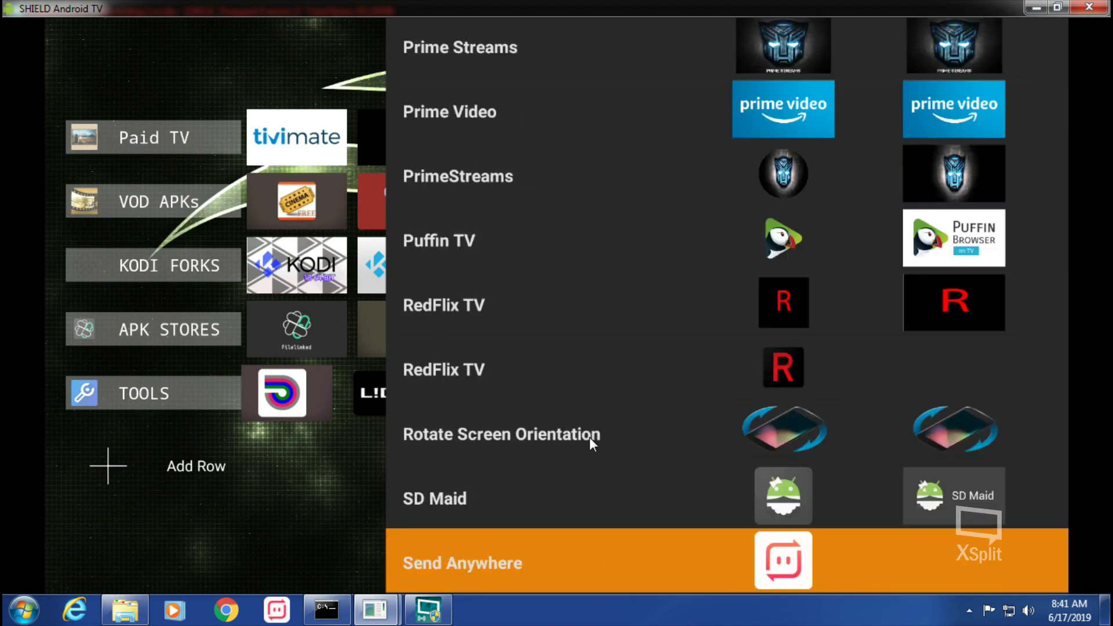
{"action": "key", "text": "Down"}
{"action": "key", "text": "Down"}
{"action": "key", "text": "Down"}
{"action": "key", "text": "Down"}
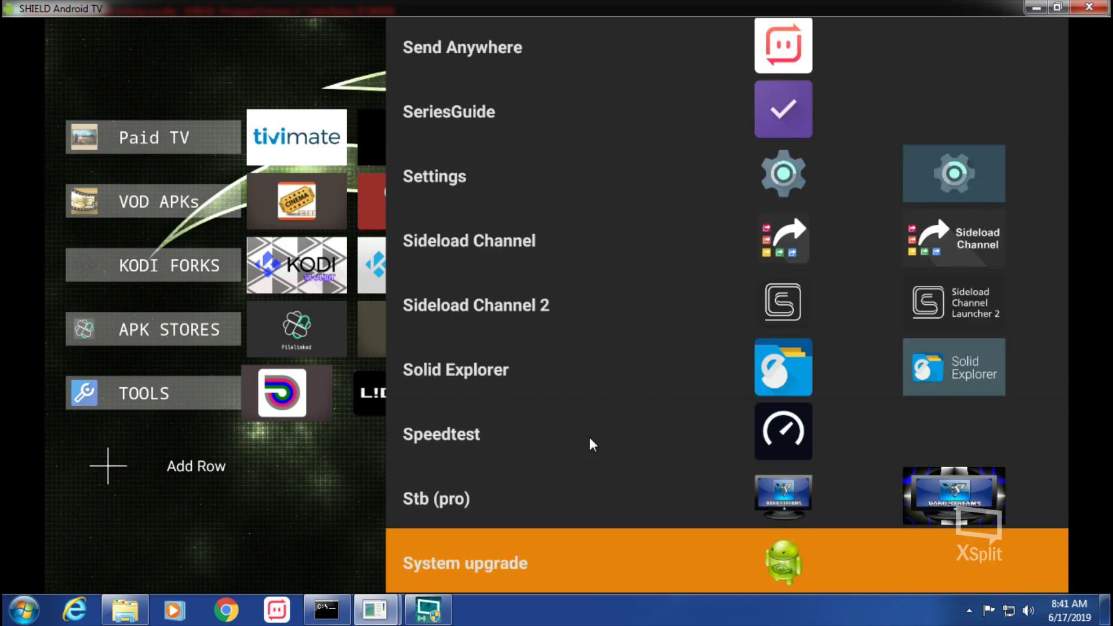
{"action": "key", "text": "Up"}
{"action": "key", "text": "Up"}
{"action": "key", "text": "Return"}
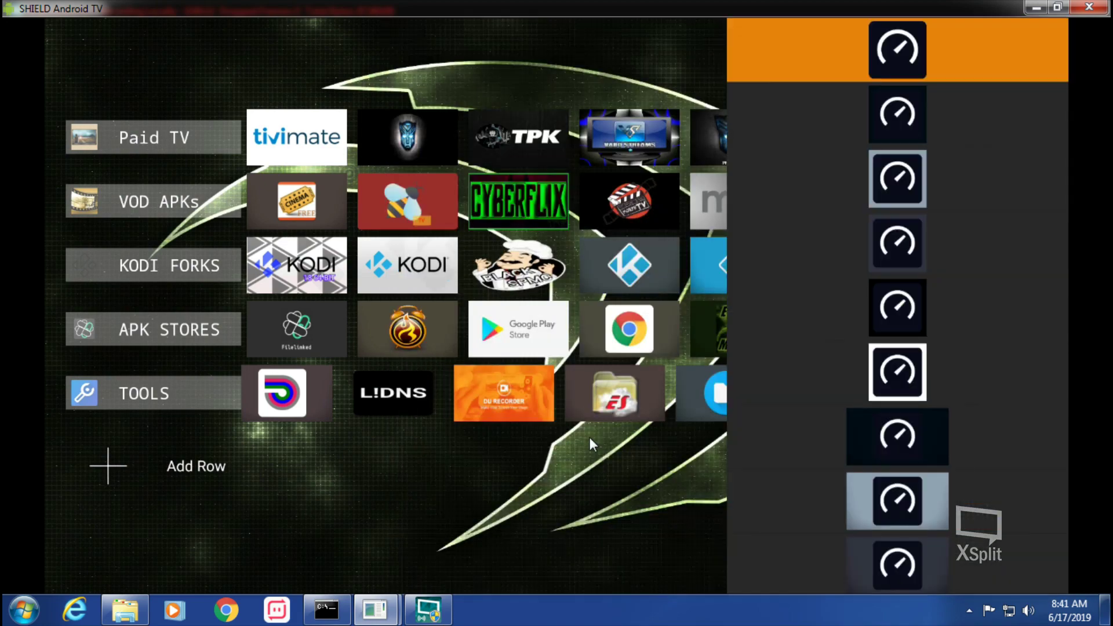
{"action": "key", "text": "Down"}
{"action": "key", "text": "Down"}
{"action": "key", "text": "Down"}
{"action": "key", "text": "Down"}
{"action": "key", "text": "Down"}
{"action": "key", "text": "Down"}
{"action": "key", "text": "Down"}
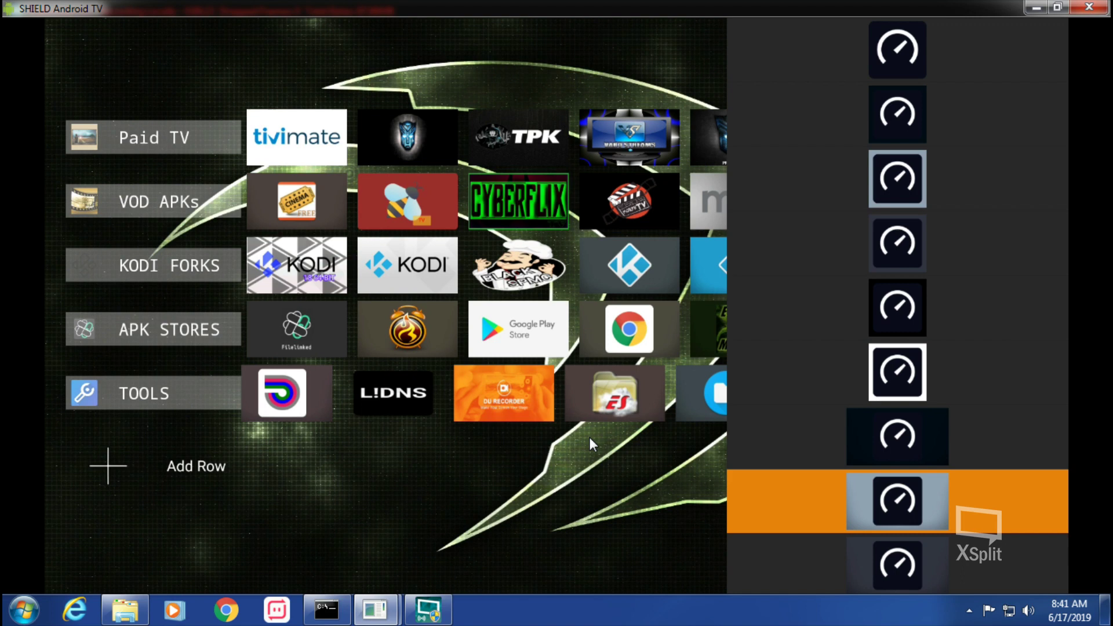
{"action": "key", "text": "Down"}
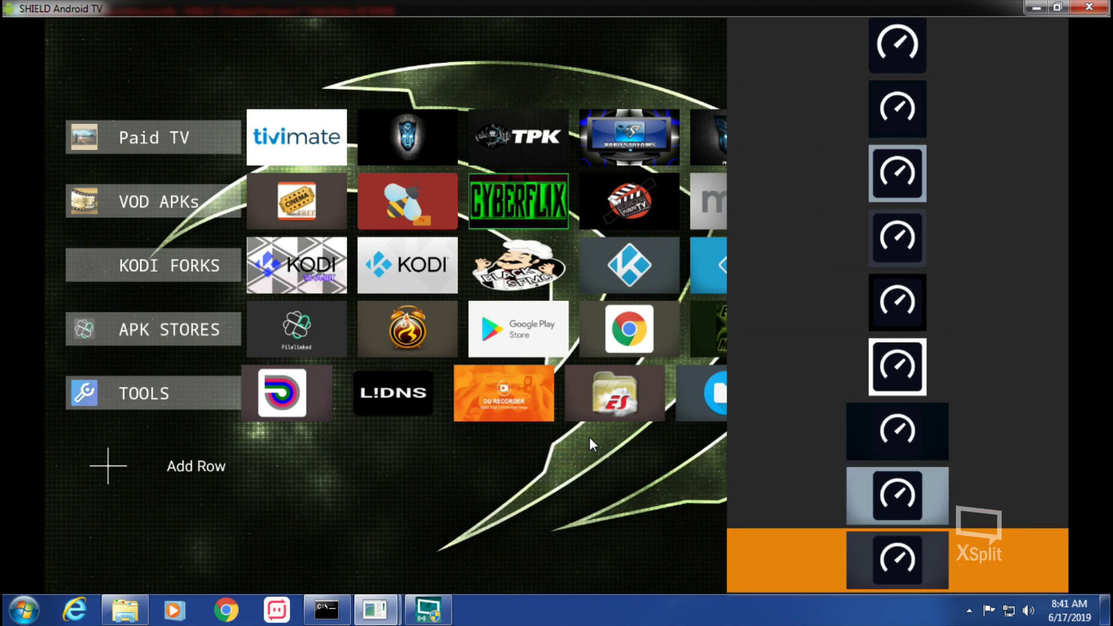
{"action": "key", "text": "Down"}
{"action": "key", "text": "Up"}
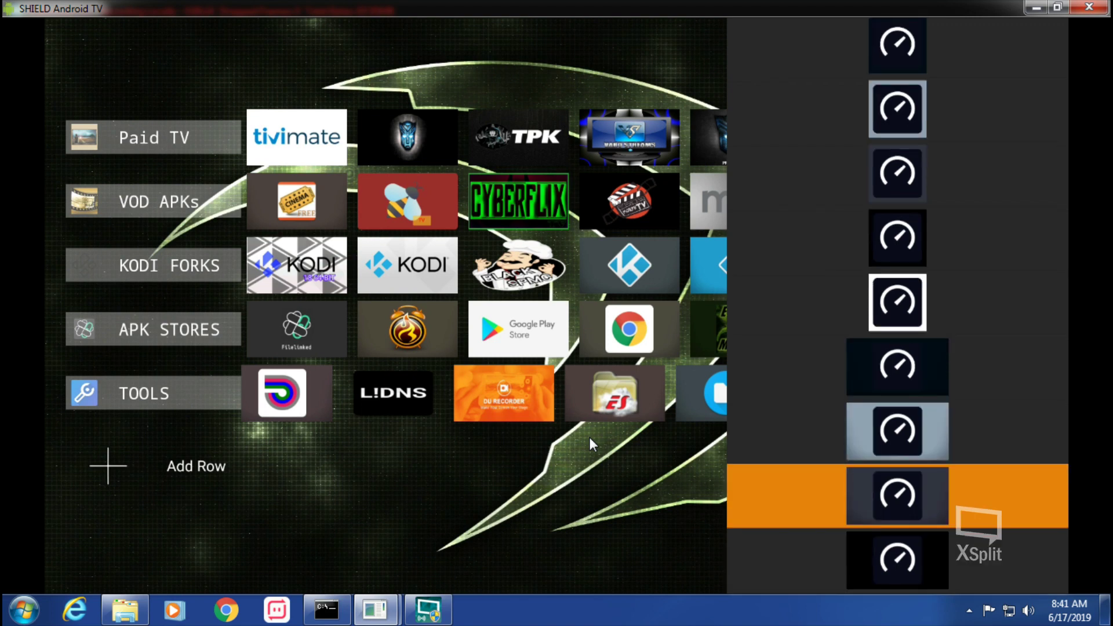
{"action": "key", "text": "Return"}
Browse the installed-app list down to TPK Player v3, then close it without adding anything.
{"action": "key", "text": "Return"}
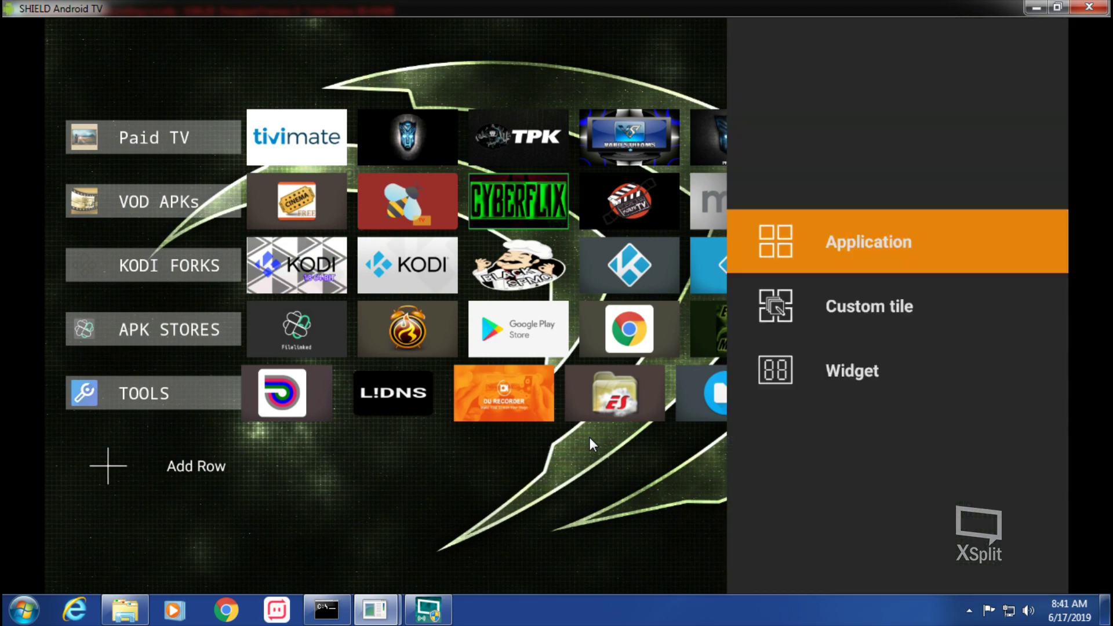
{"action": "key", "text": "Return"}
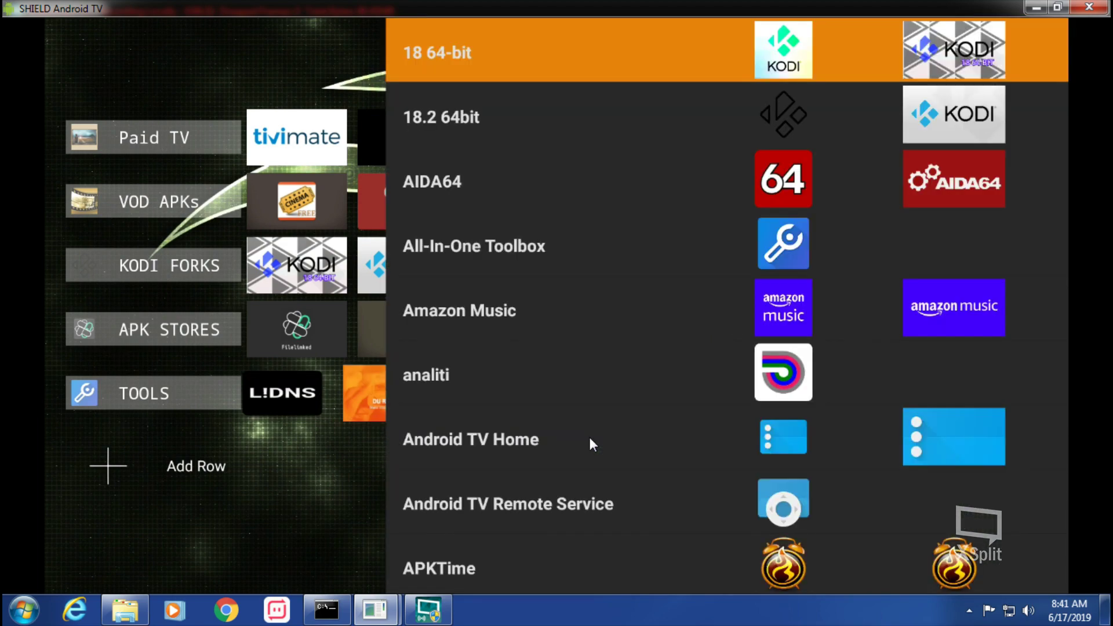
{"action": "key", "text": "Down"}
{"action": "key", "text": "Down"}
{"action": "key", "text": "Down"}
{"action": "key", "text": "Down"}
{"action": "key", "text": "Down"}
{"action": "key", "text": "Down"}
{"action": "key", "text": "Down"}
{"action": "key", "text": "Down"}
{"action": "key", "text": "Down"}
{"action": "key", "text": "Down"}
{"action": "key", "text": "Down"}
{"action": "key", "text": "Down"}
{"action": "key", "text": "Down"}
{"action": "key", "text": "Down"}
{"action": "key", "text": "Down"}
{"action": "key", "text": "Down"}
{"action": "key", "text": "Down"}
{"action": "key", "text": "Down"}
{"action": "key", "text": "Down"}
{"action": "key", "text": "Down"}
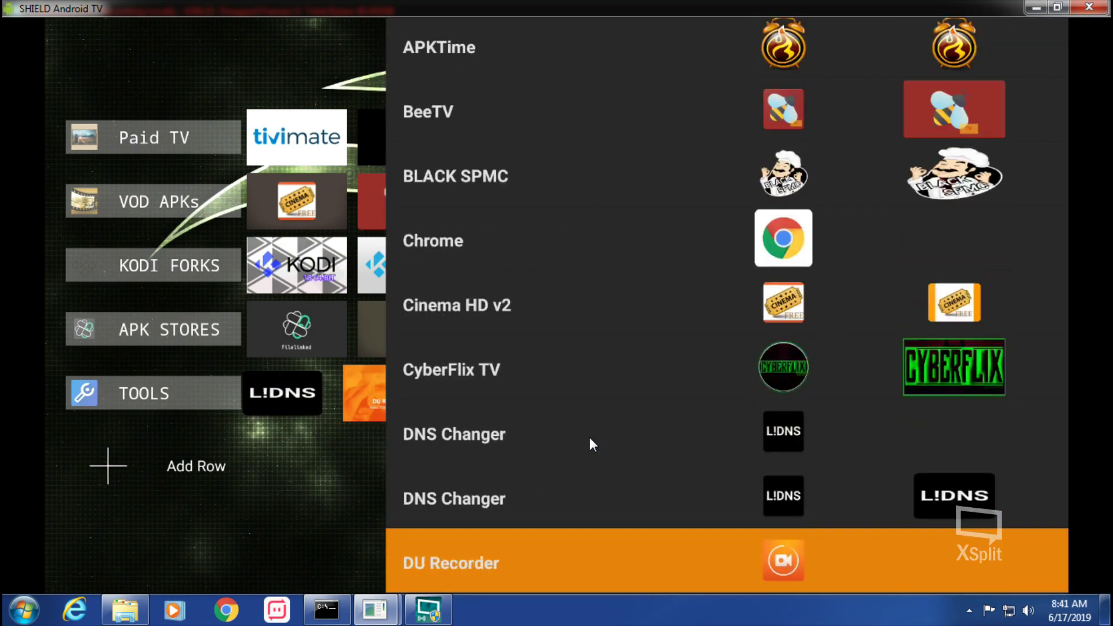
{"action": "key", "text": "Down"}
{"action": "key", "text": "Down"}
{"action": "key", "text": "Down"}
{"action": "key", "text": "Down"}
{"action": "key", "text": "Down"}
{"action": "key", "text": "Down"}
{"action": "key", "text": "Down"}
{"action": "key", "text": "Down"}
{"action": "key", "text": "Down"}
{"action": "key", "text": "Down"}
{"action": "key", "text": "Down"}
{"action": "key", "text": "Down"}
{"action": "key", "text": "Down"}
{"action": "key", "text": "Down"}
{"action": "key", "text": "Down"}
{"action": "key", "text": "Down"}
{"action": "key", "text": "Down"}
{"action": "key", "text": "Down"}
{"action": "key", "text": "Down"}
{"action": "key", "text": "Down"}
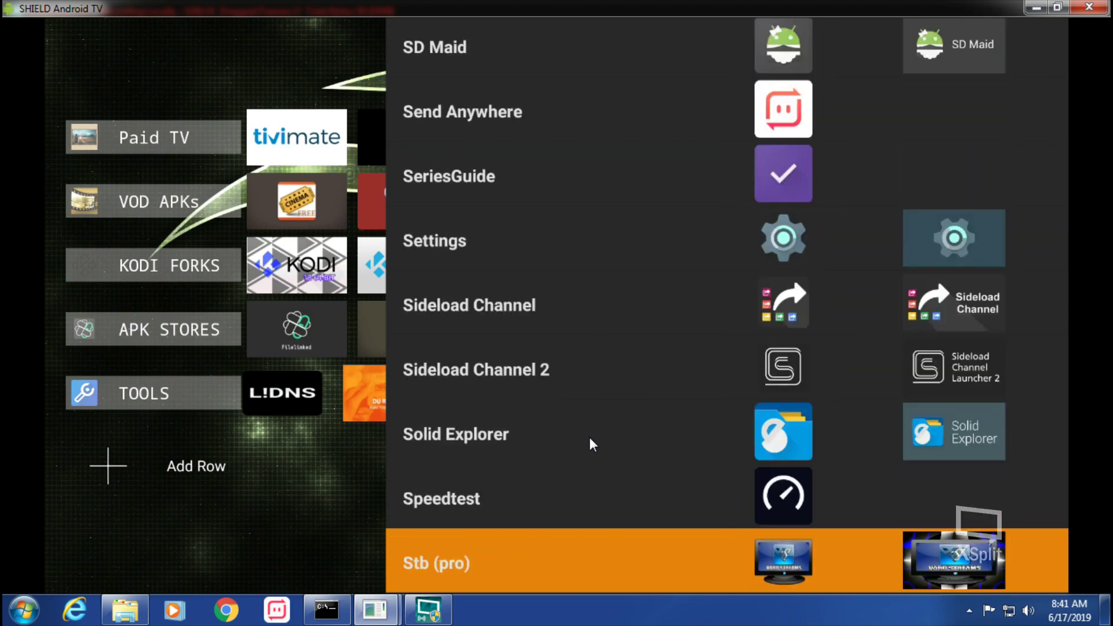
{"action": "key", "text": "Down"}
{"action": "key", "text": "Down"}
{"action": "key", "text": "Down"}
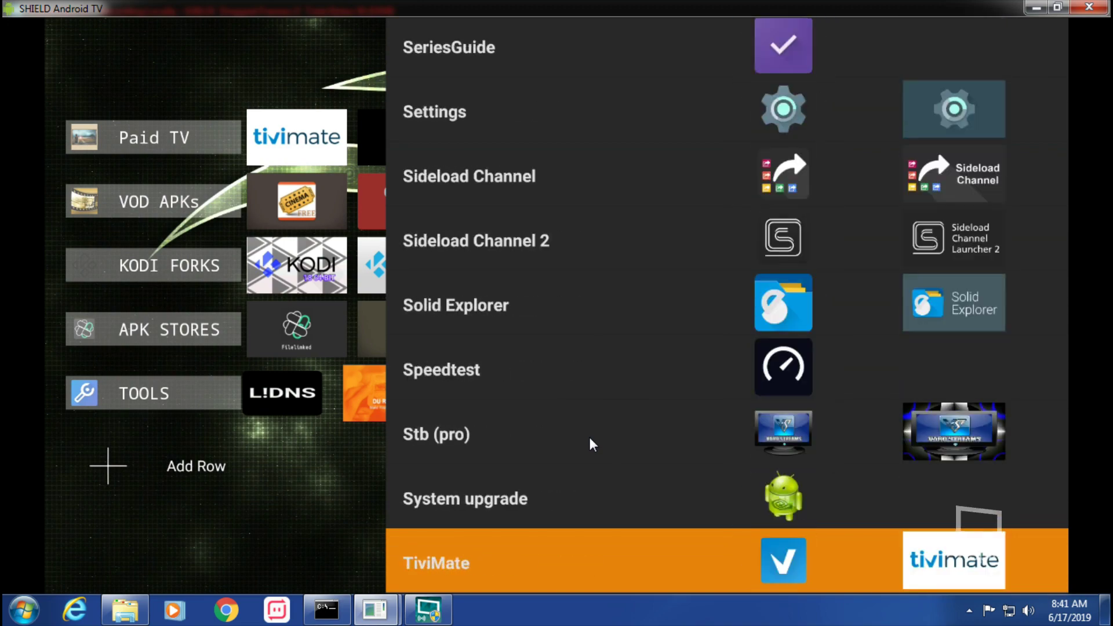
{"action": "key", "text": "Down"}
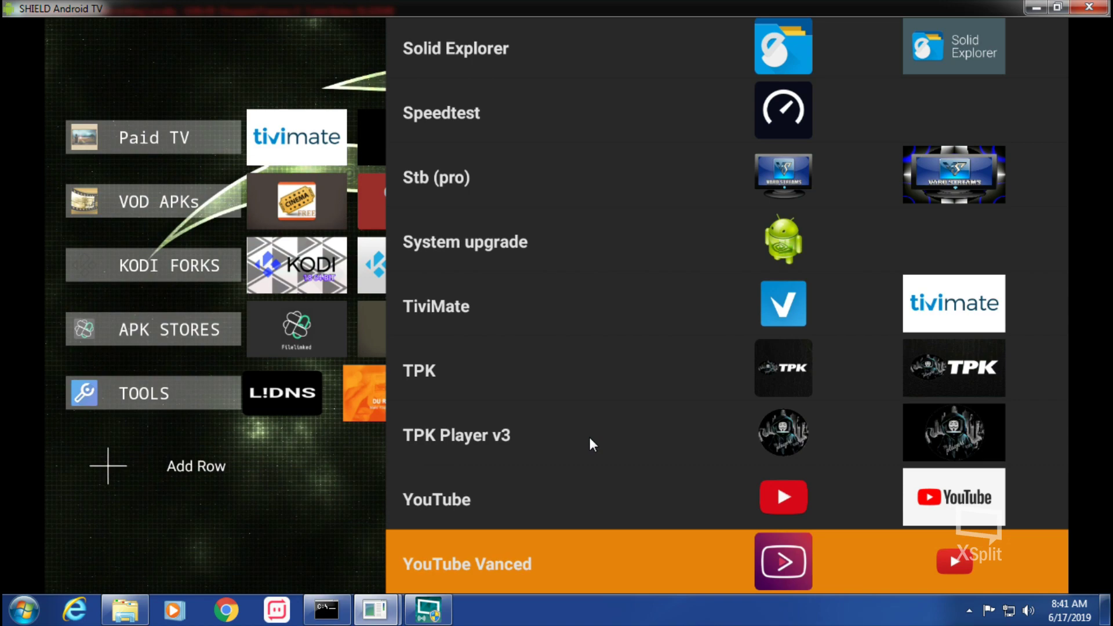
{"action": "key", "text": "Escape"}
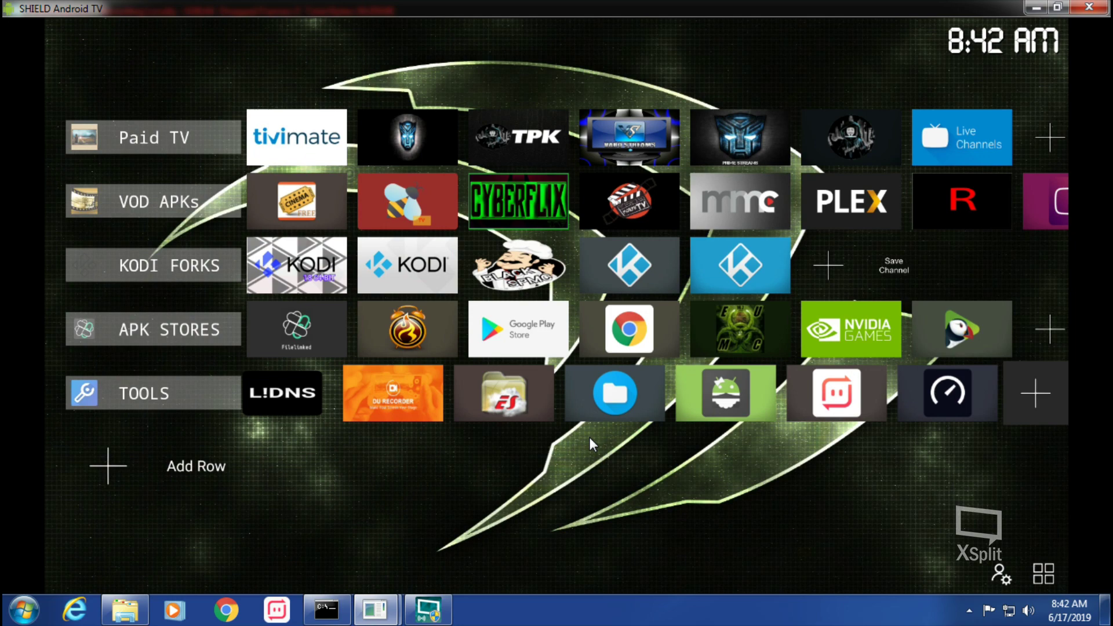
Use the TOOLS row's Save Channel tile and confirm Add to put it on the home screen.
{"action": "key", "text": "Up"}
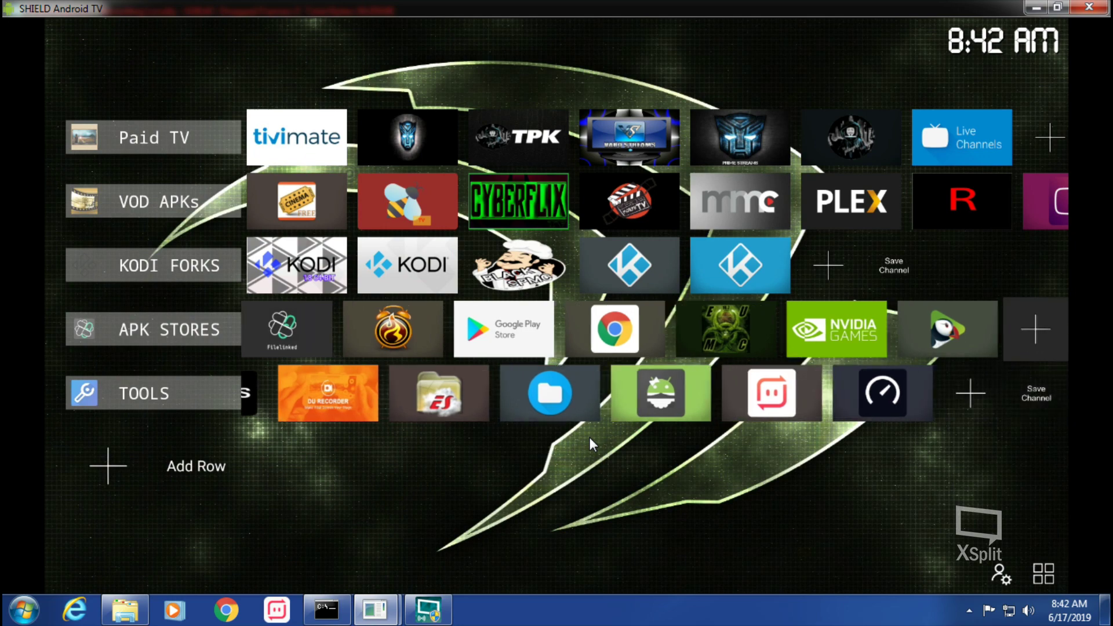
{"action": "key", "text": "Down"}
{"action": "key", "text": "Return"}
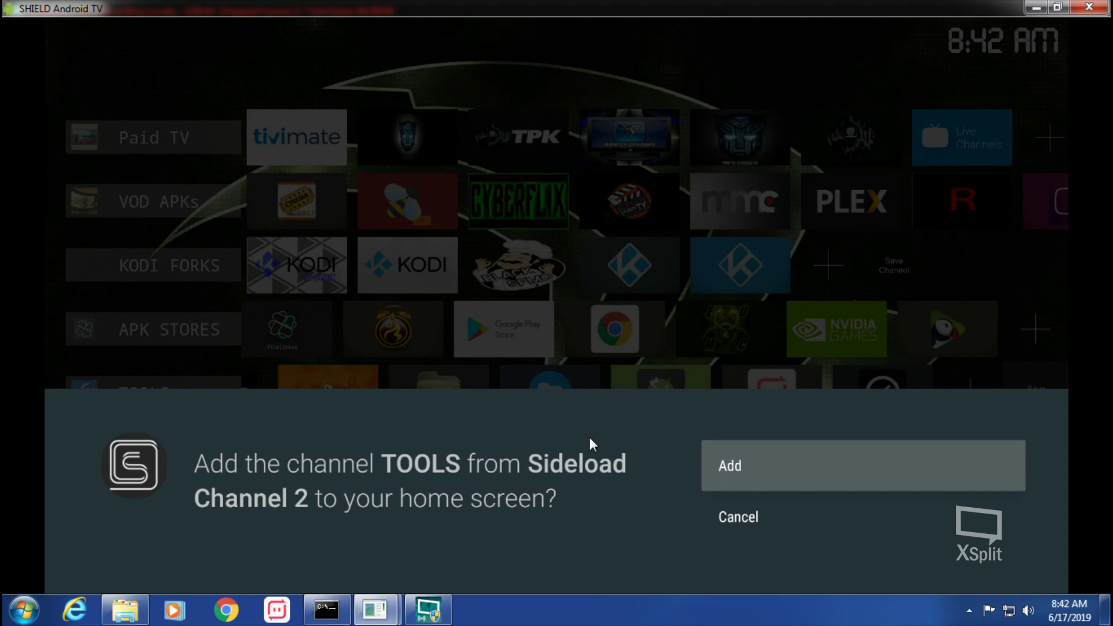
{"action": "key", "text": "Return"}
{"action": "key", "text": "Down"}
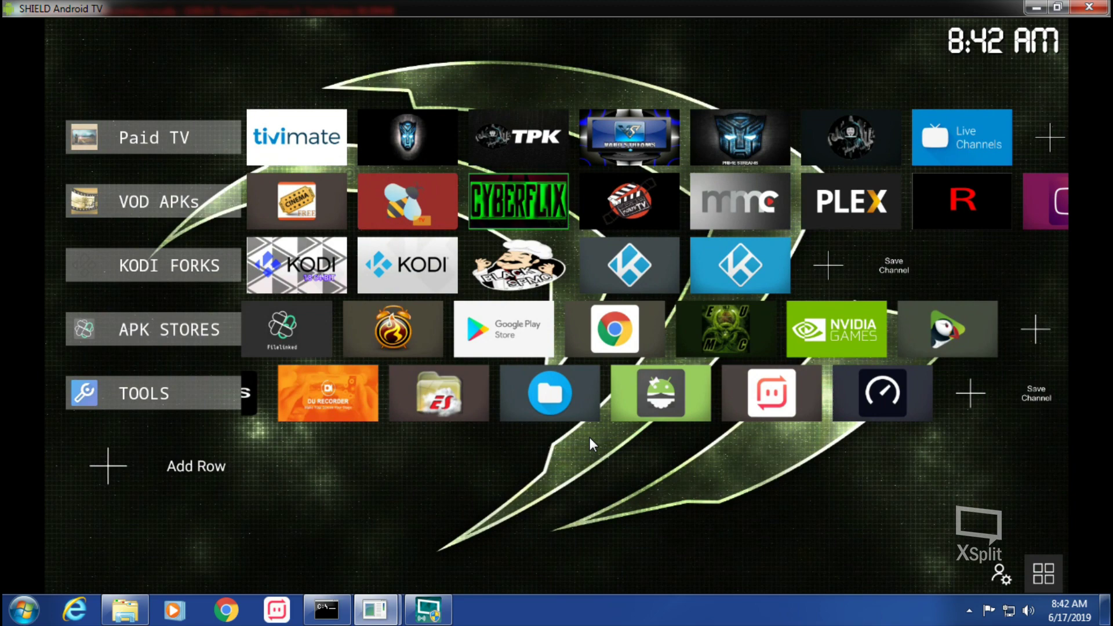
Close admin mode to preview the home layout without row labels.
{"action": "key", "text": "Left"}
{"action": "key", "text": "Return"}
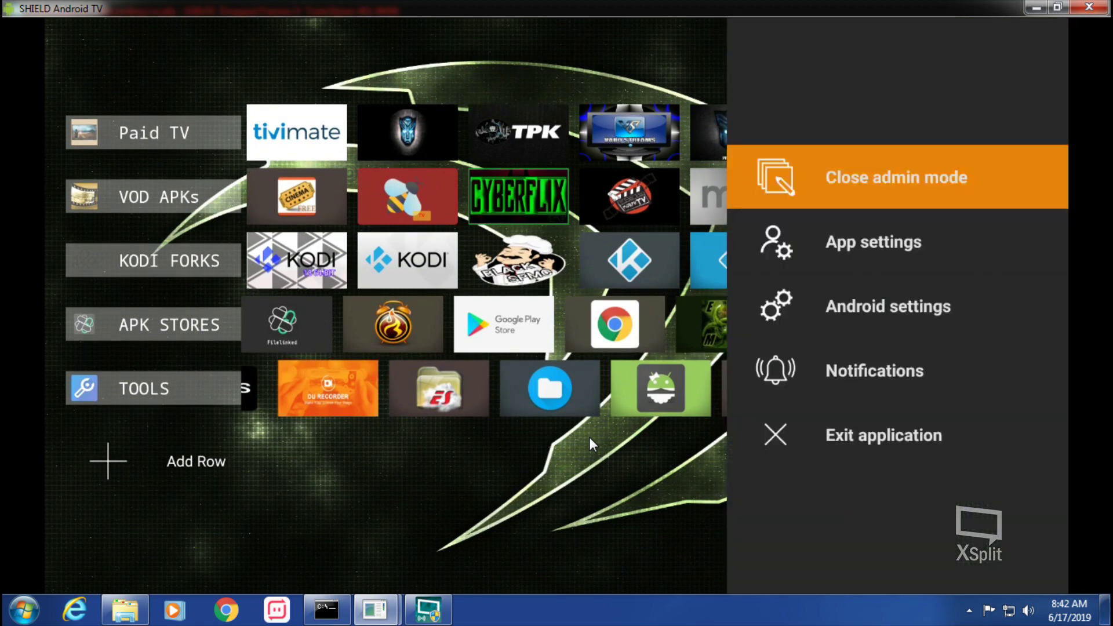
{"action": "key", "text": "Return"}
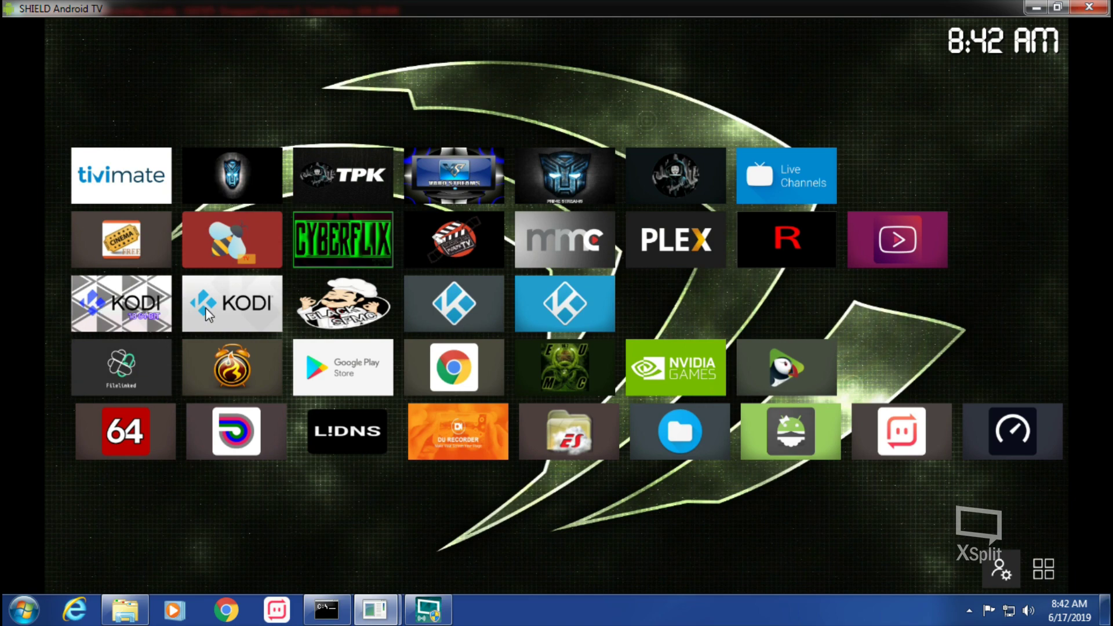
Reopen admin mode and select the KODI FORKS row label.
{"action": "key", "text": "Menu"}
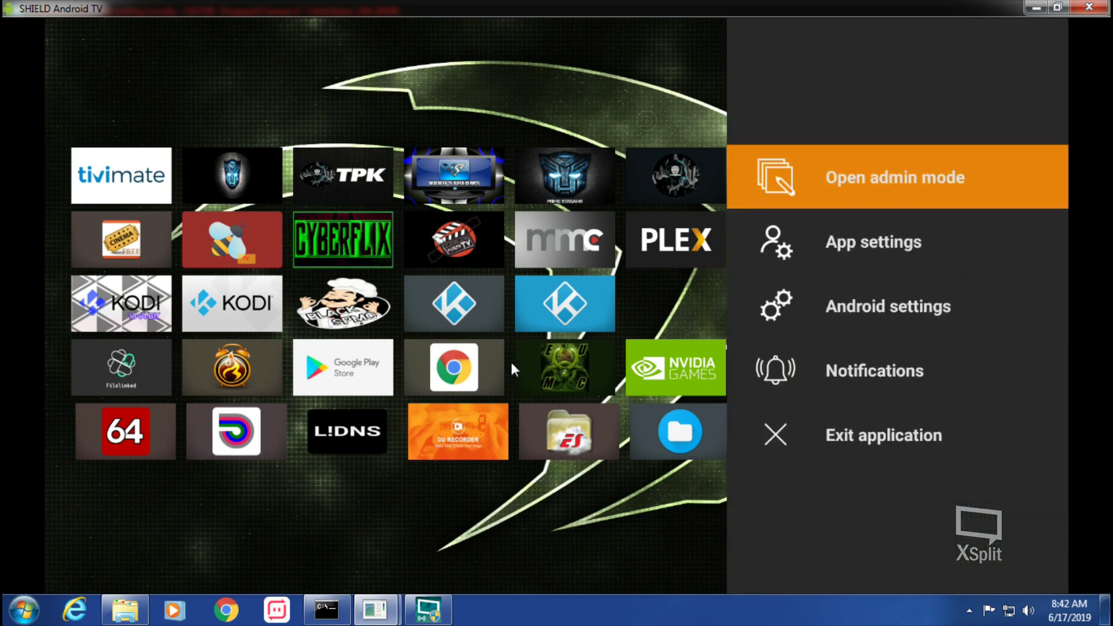
{"action": "key", "text": "Return"}
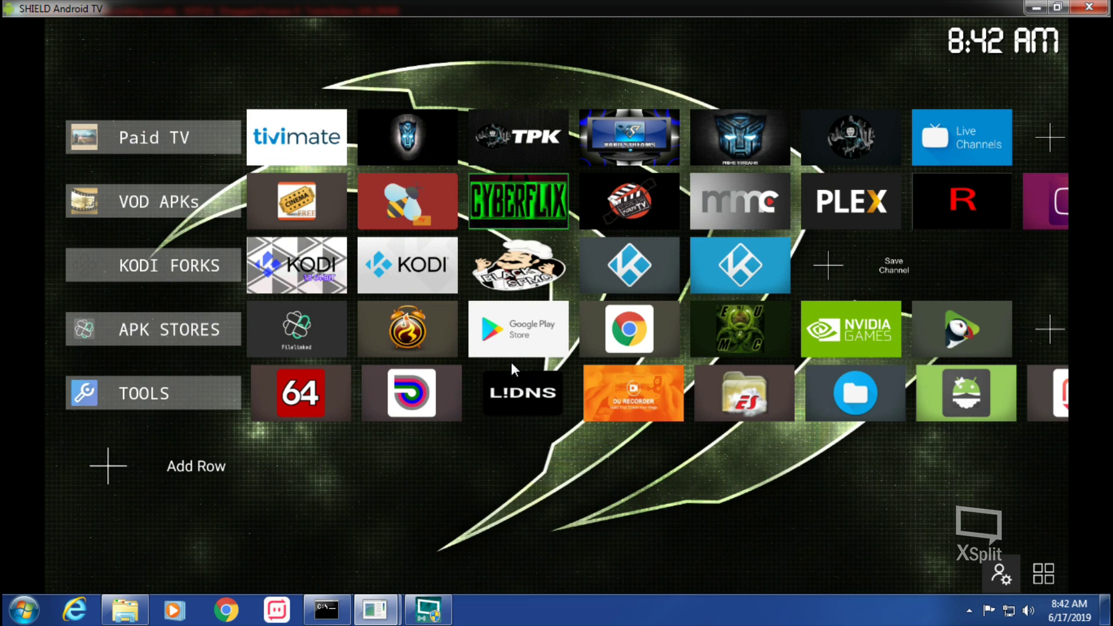
{"action": "key", "text": "Up"}
{"action": "key", "text": "Up"}
{"action": "key", "text": "Up"}
{"action": "key", "text": "Left"}
{"action": "key", "text": "Left"}
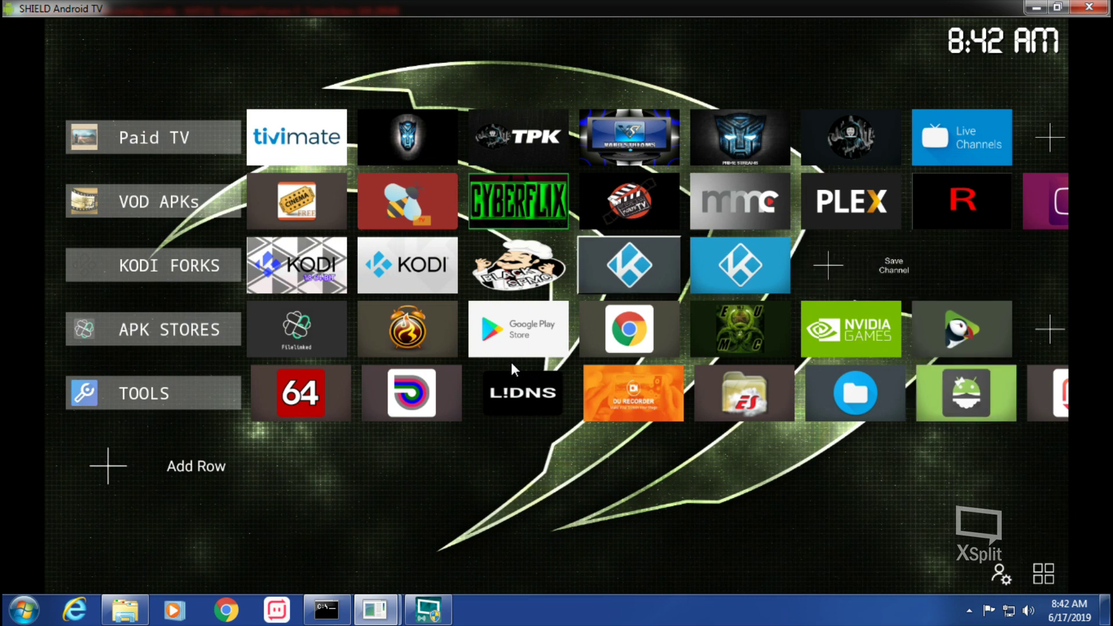
{"action": "key", "text": "Left"}
{"action": "key", "text": "Left"}
{"action": "key", "text": "Left"}
Set the KODI FORKS row's alignment to Center and save it.
{"action": "key", "text": "Return"}
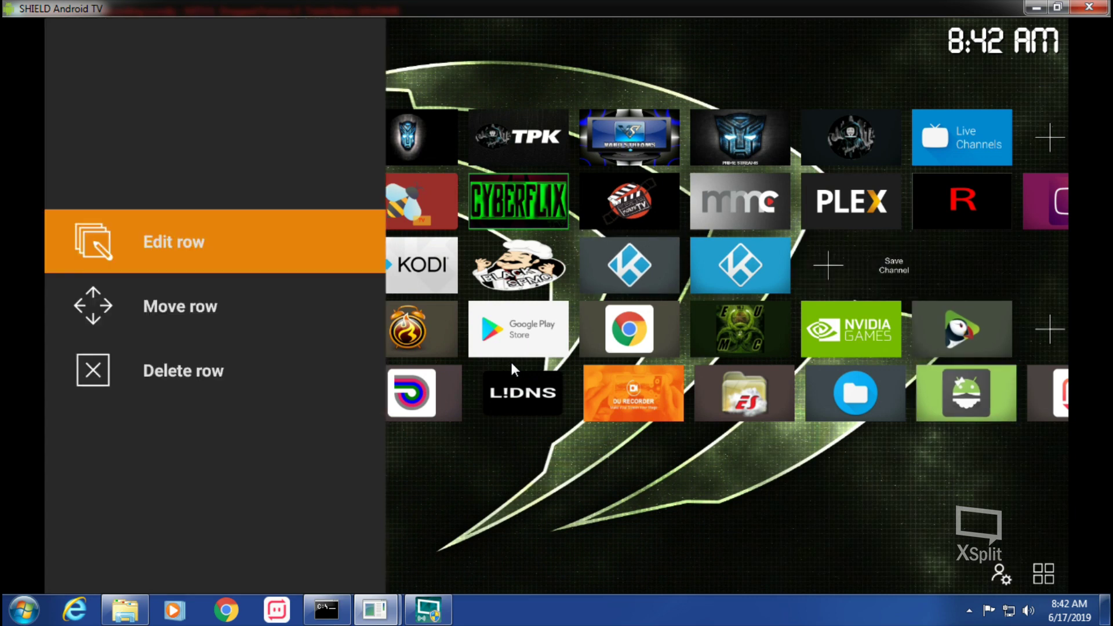
{"action": "key", "text": "Return"}
{"action": "key", "text": "Down"}
{"action": "key", "text": "Down"}
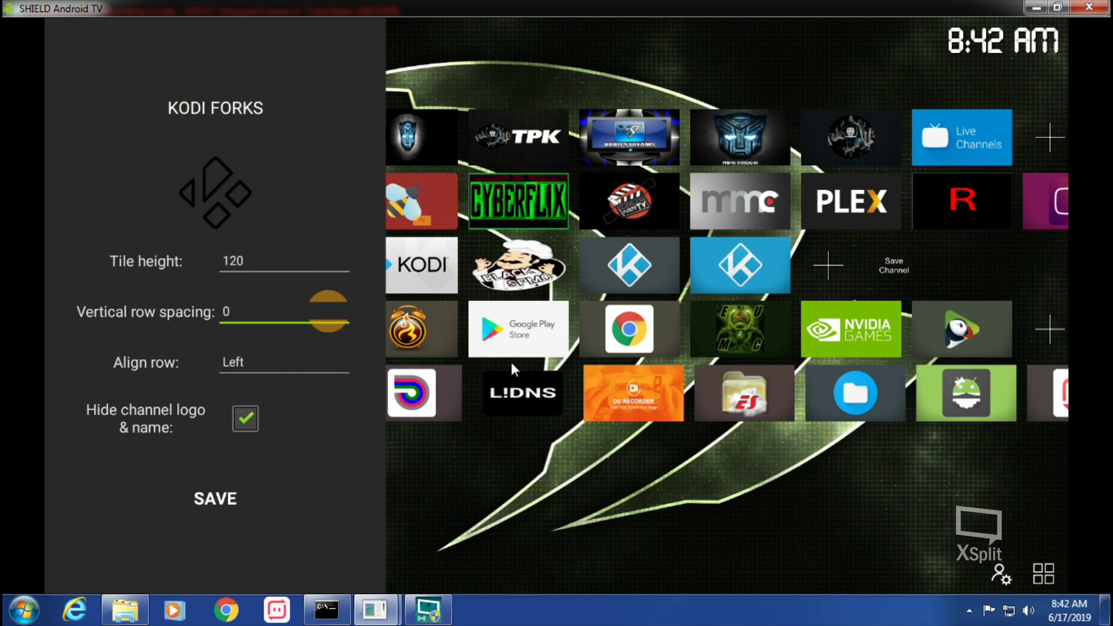
{"action": "key", "text": "Down"}
{"action": "key", "text": "Return"}
{"action": "key", "text": "Down"}
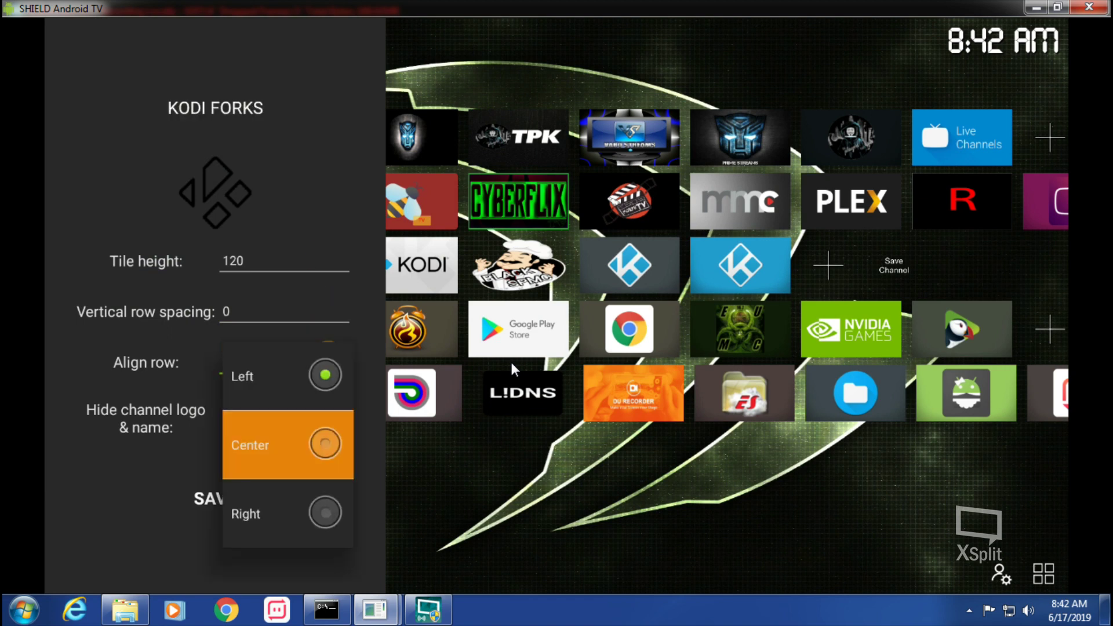
{"action": "key", "text": "Return"}
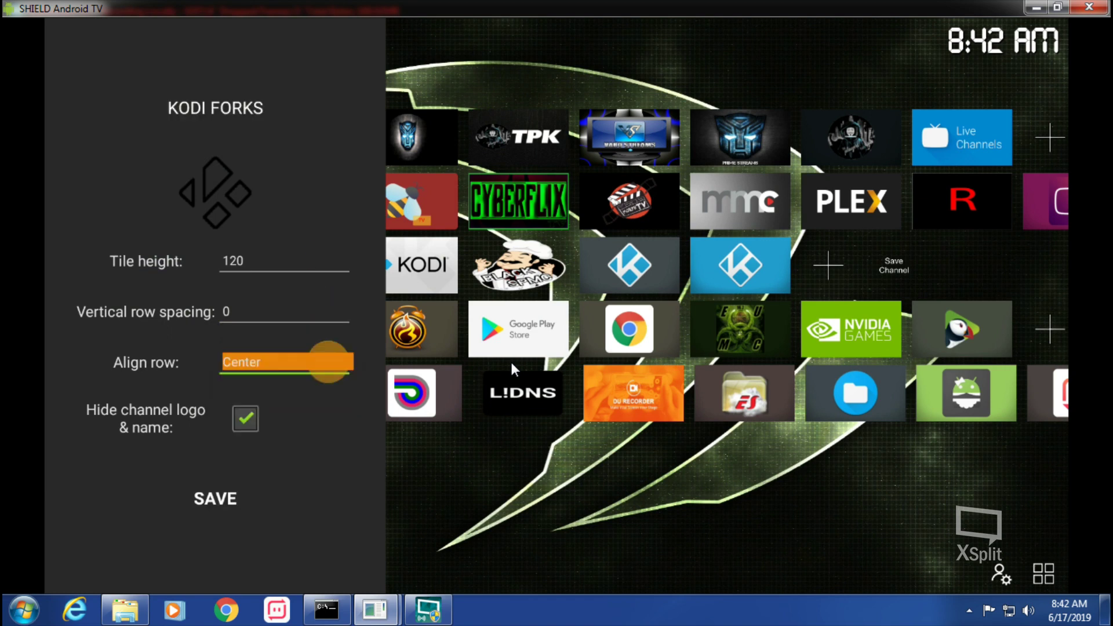
{"action": "key", "text": "Down"}
{"action": "key", "text": "Down"}
{"action": "key", "text": "Return"}
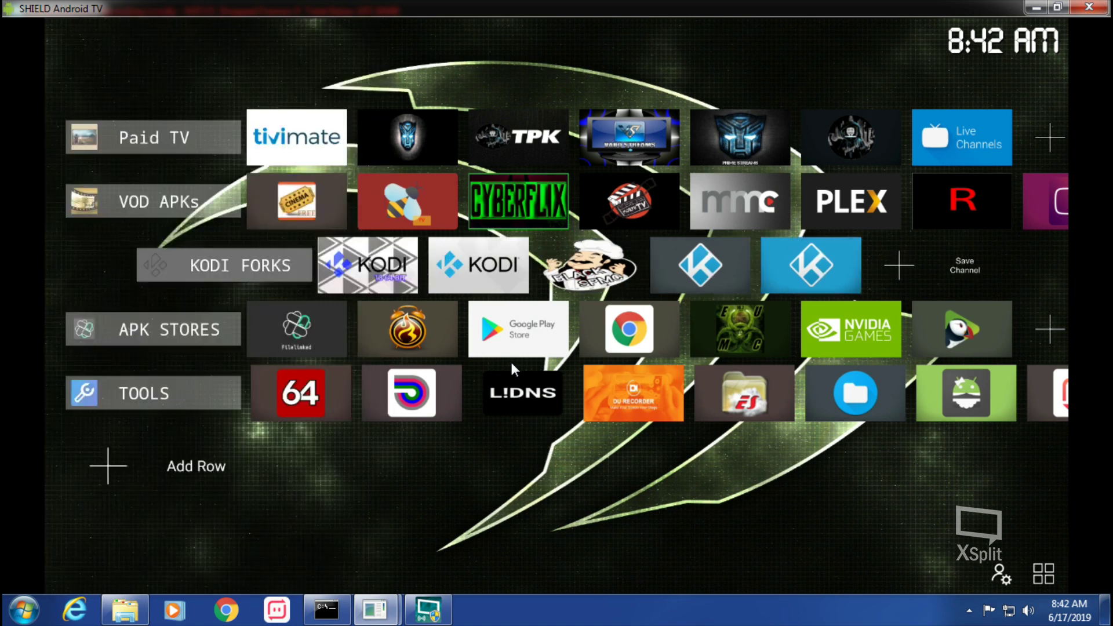
Close admin mode to view the centered KODI FORKS row.
{"action": "key", "text": "Down"}
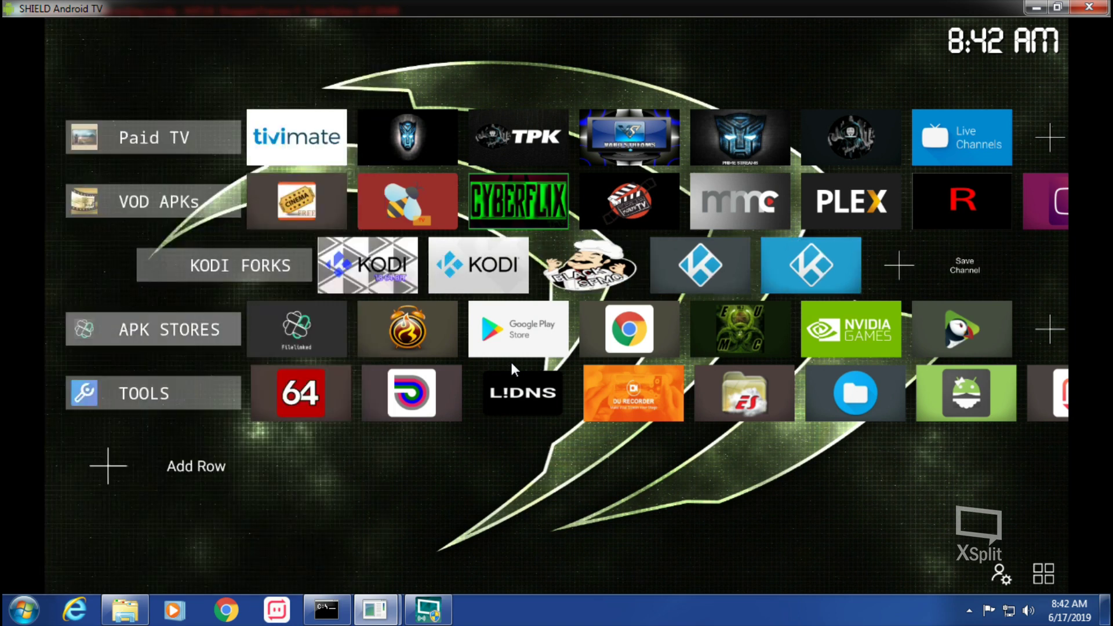
{"action": "key", "text": "Right"}
{"action": "key", "text": "Down"}
{"action": "key", "text": "Down"}
{"action": "key", "text": "Down"}
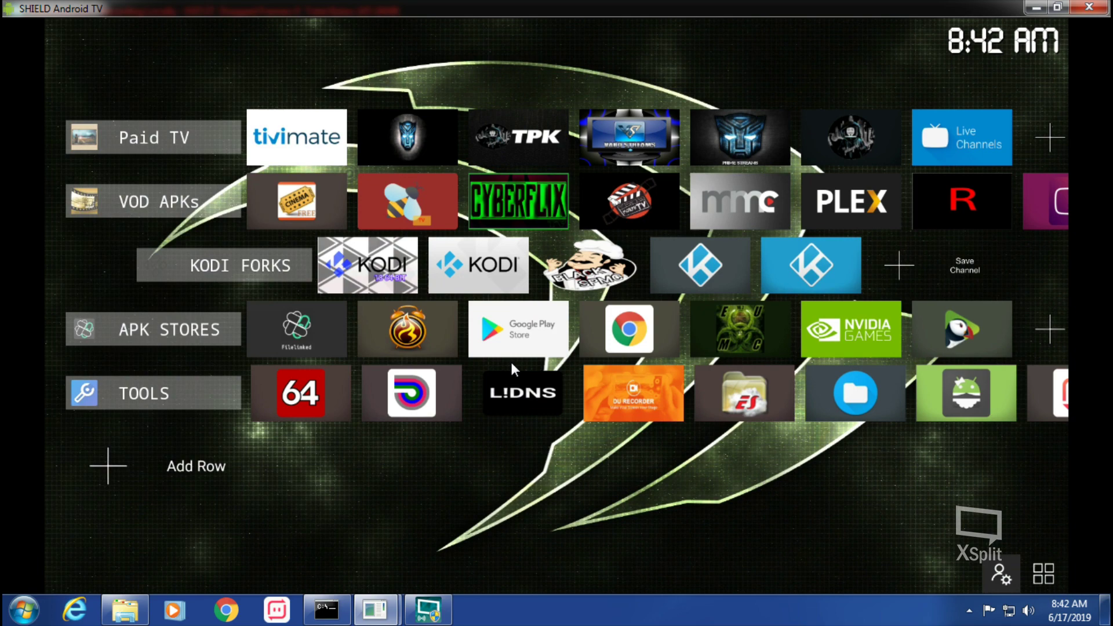
{"action": "key", "text": "Return"}
{"action": "key", "text": "Return"}
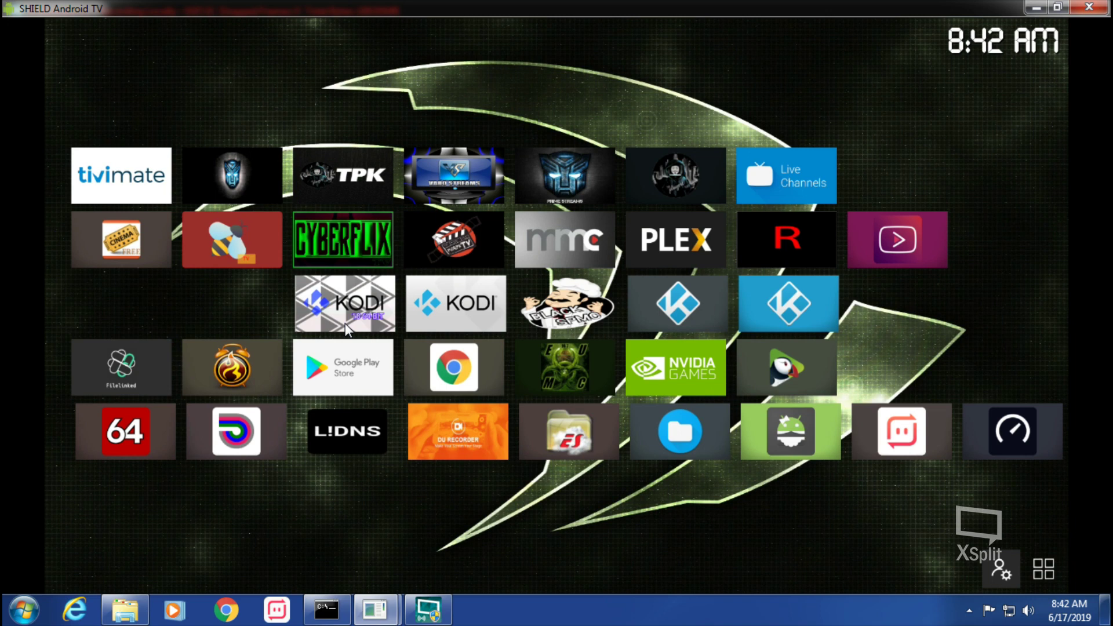
Reopen admin mode and save the APK STORES row with Center alignment.
{"action": "key", "text": "Menu"}
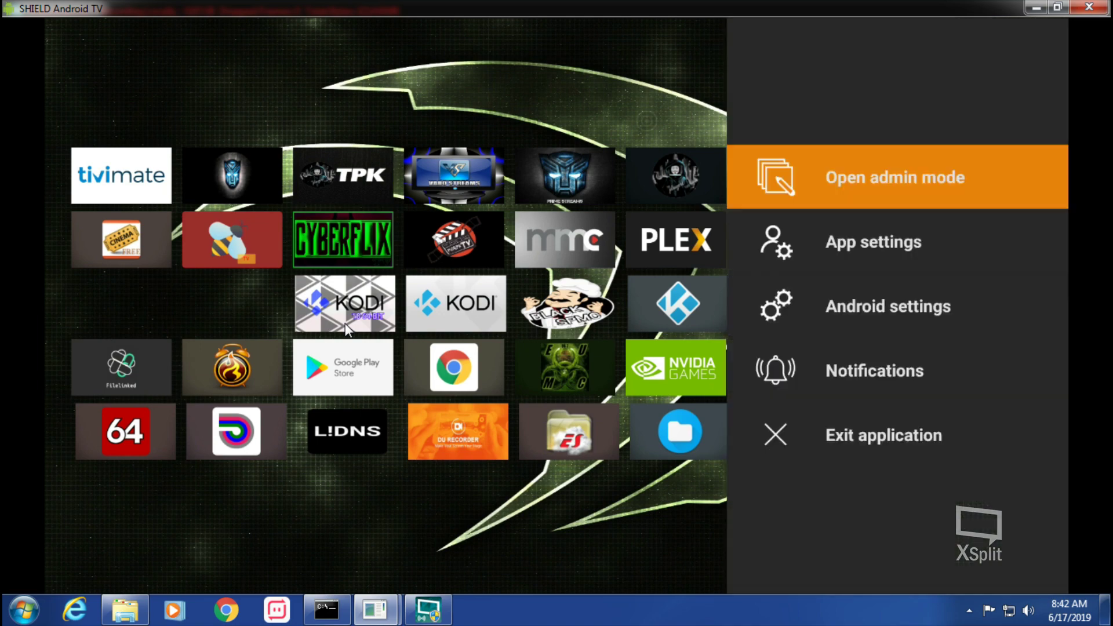
{"action": "key", "text": "Return"}
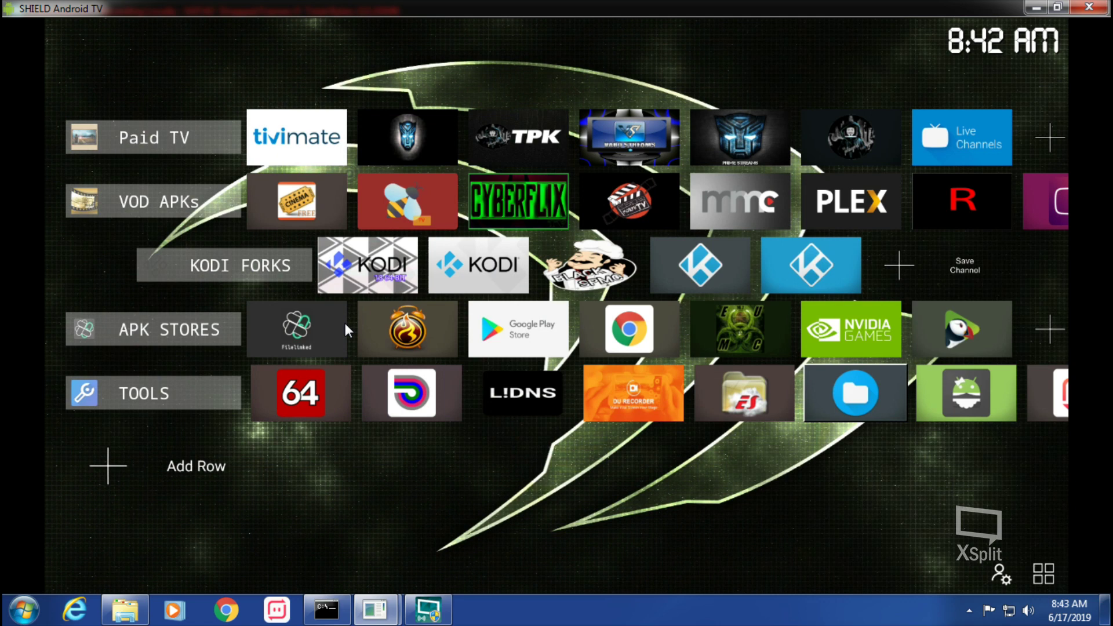
{"action": "key", "text": "Up"}
{"action": "key", "text": "Up"}
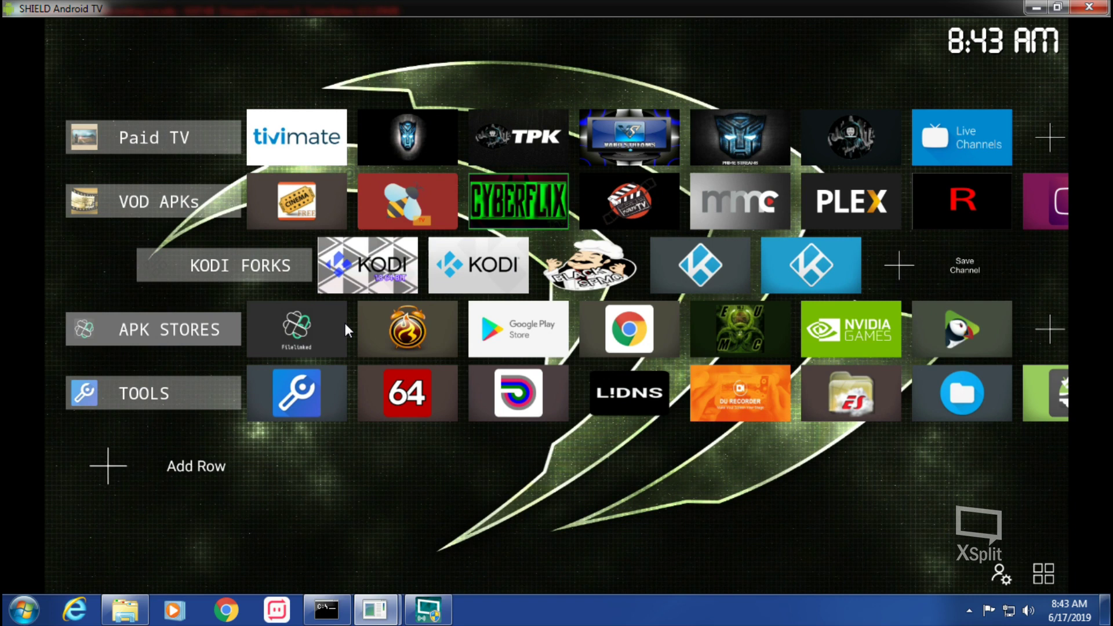
{"action": "key", "text": "Return"}
{"action": "key", "text": "Down"}
{"action": "key", "text": "Up"}
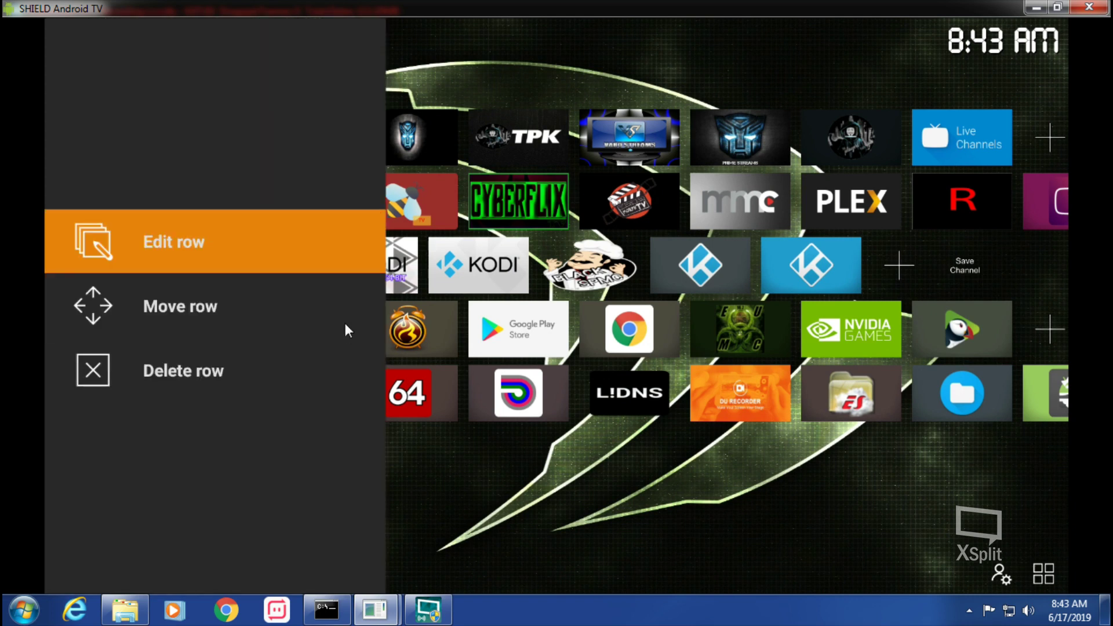
{"action": "key", "text": "Return"}
{"action": "key", "text": "Down"}
{"action": "key", "text": "Down"}
{"action": "key", "text": "Down"}
{"action": "key", "text": "Down"}
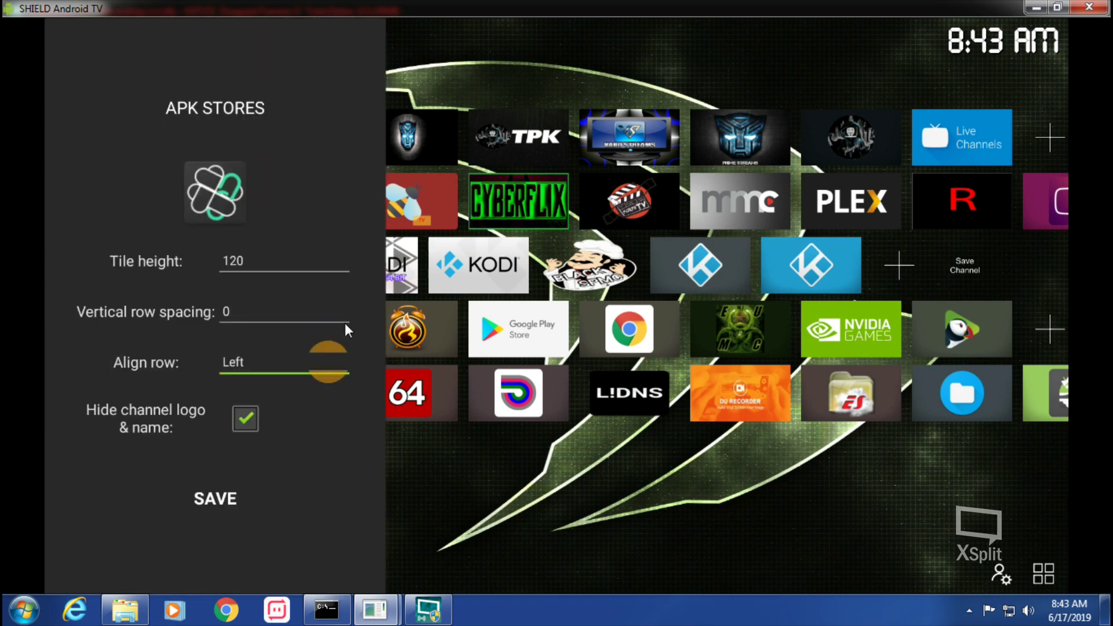
{"action": "key", "text": "Return"}
{"action": "key", "text": "Down"}
{"action": "key", "text": "Return"}
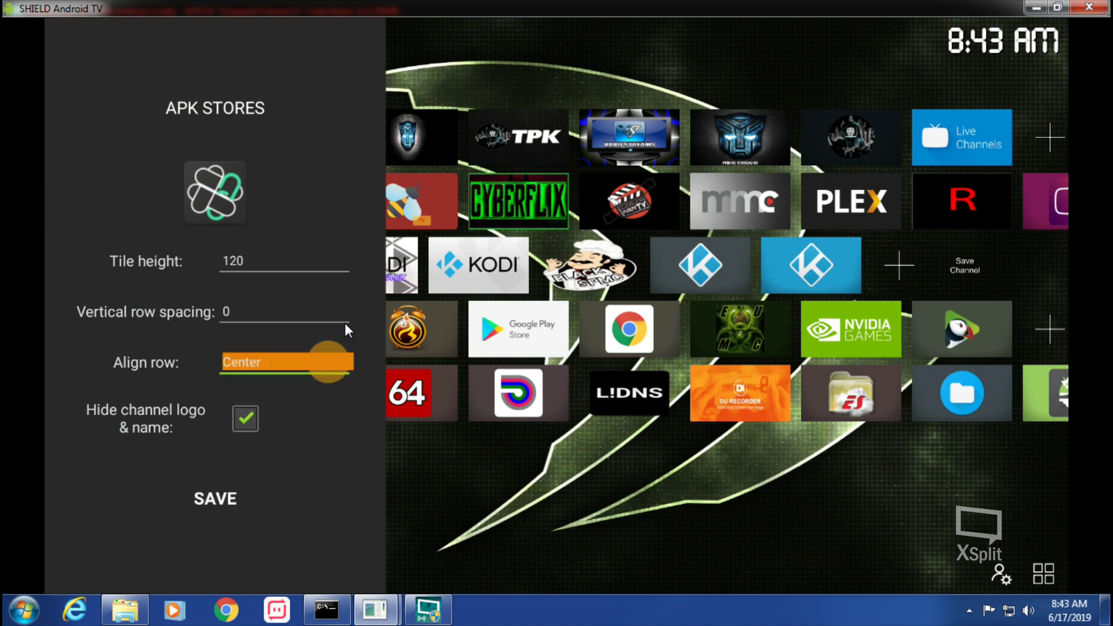
{"action": "key", "text": "Down"}
{"action": "key", "text": "Down"}
{"action": "key", "text": "Return"}
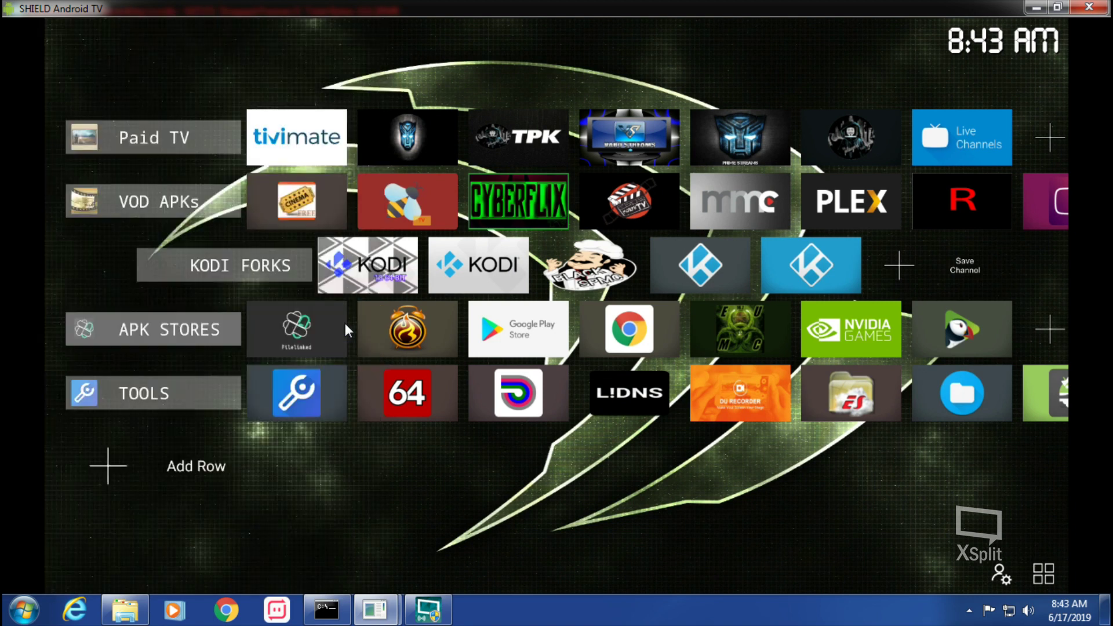
Set the VOD APKs row to Center alignment and save it.
{"action": "key", "text": "Up"}
{"action": "key", "text": "Up"}
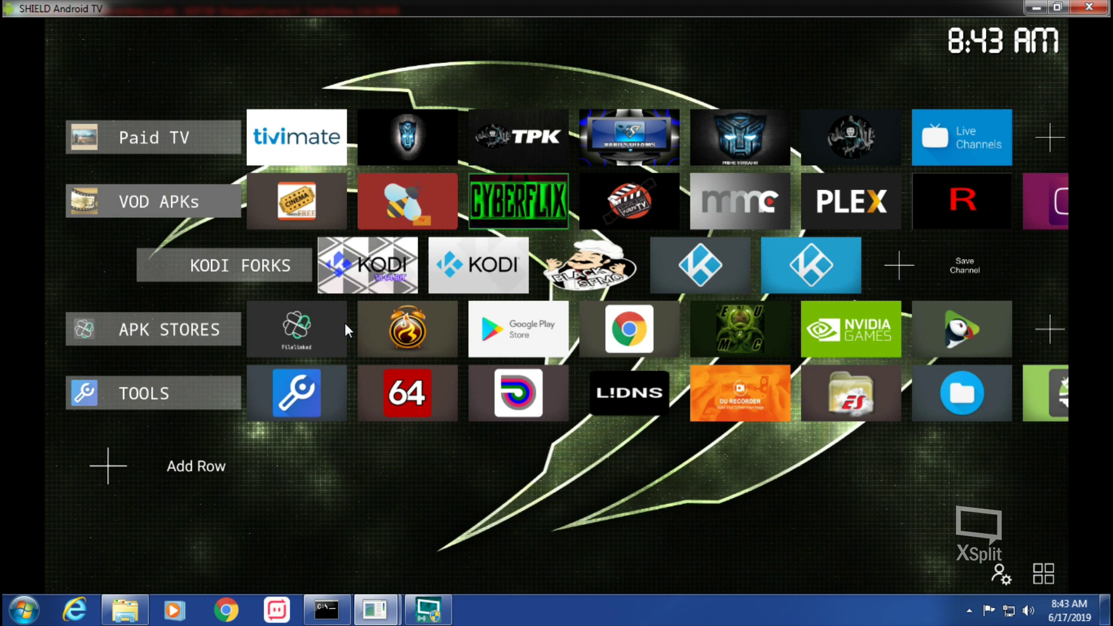
{"action": "key", "text": "Return"}
{"action": "key", "text": "Return"}
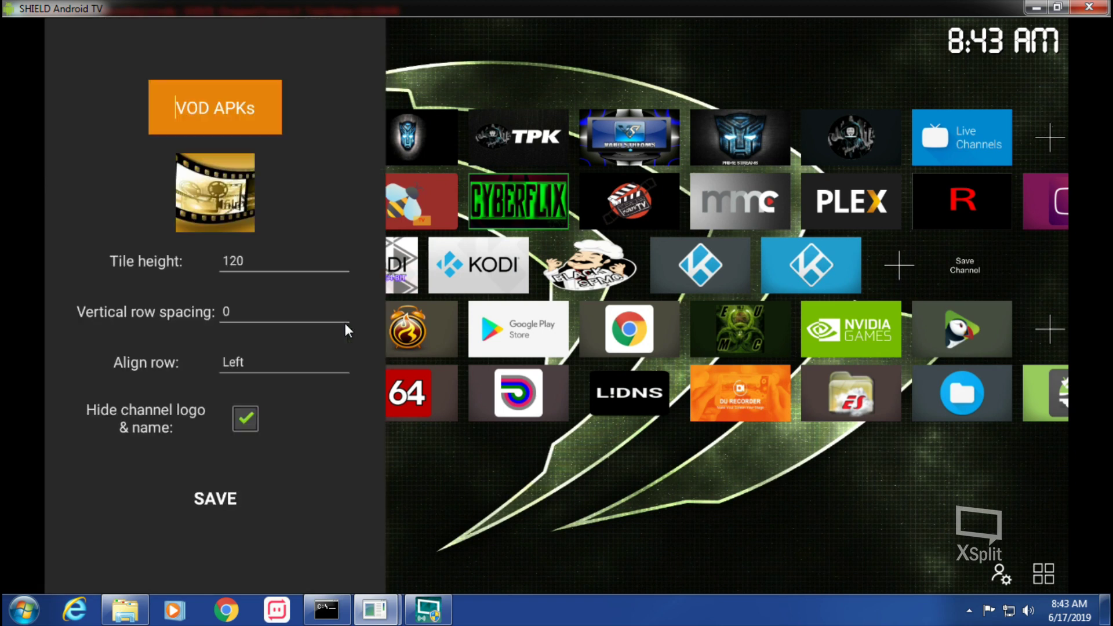
{"action": "key", "text": "Down"}
{"action": "key", "text": "Down"}
{"action": "key", "text": "Down"}
{"action": "key", "text": "Down"}
{"action": "key", "text": "Return"}
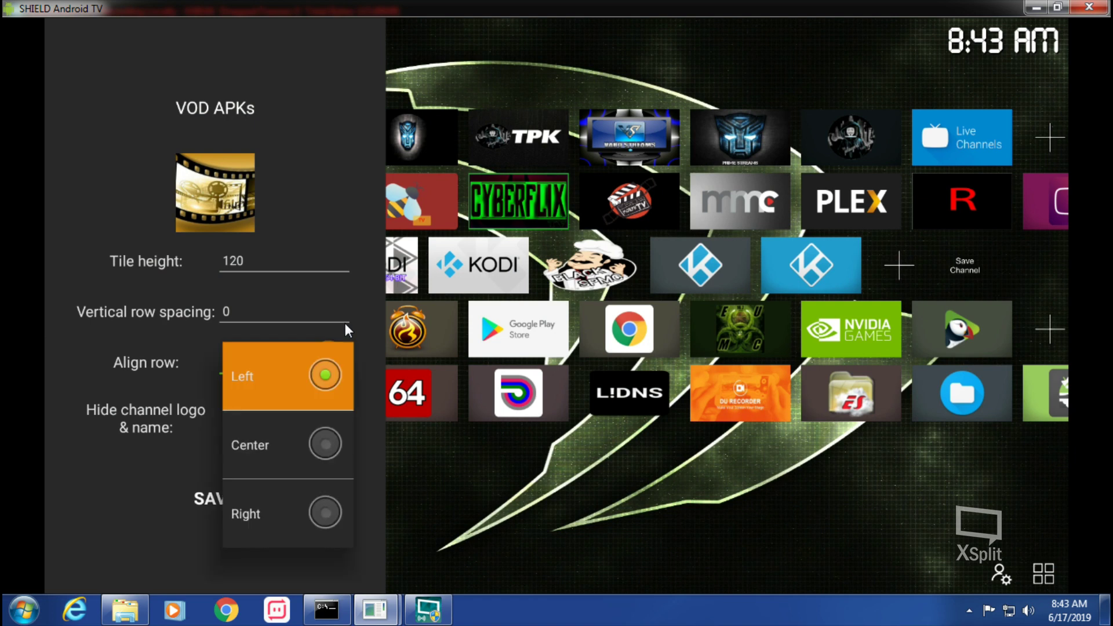
{"action": "key", "text": "Down"}
{"action": "key", "text": "Return"}
{"action": "key", "text": "Down"}
{"action": "key", "text": "Down"}
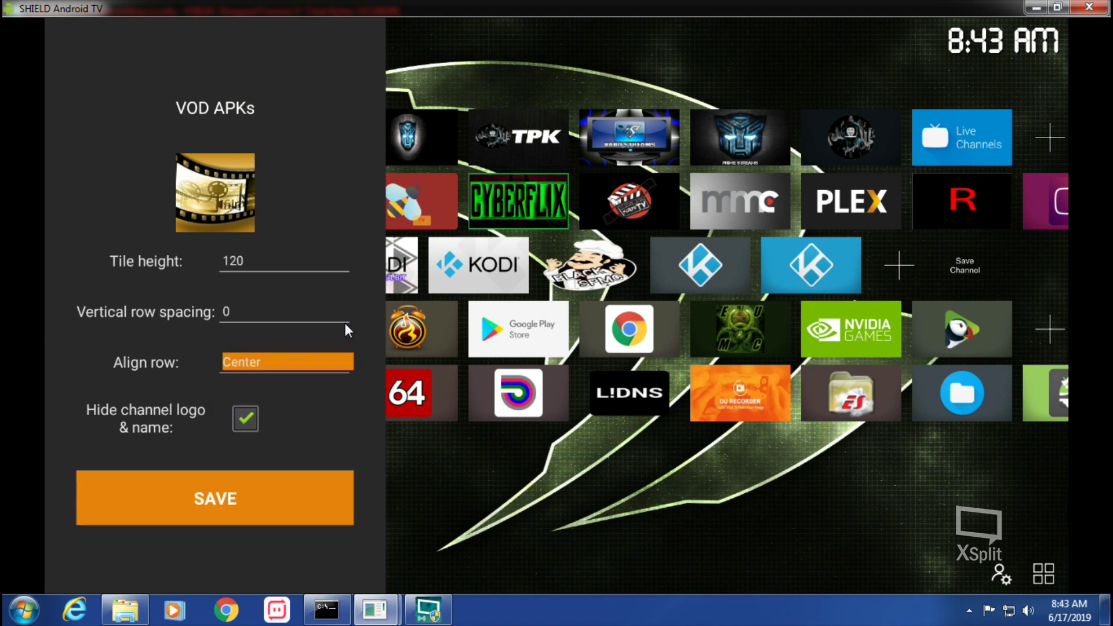
{"action": "key", "text": "Return"}
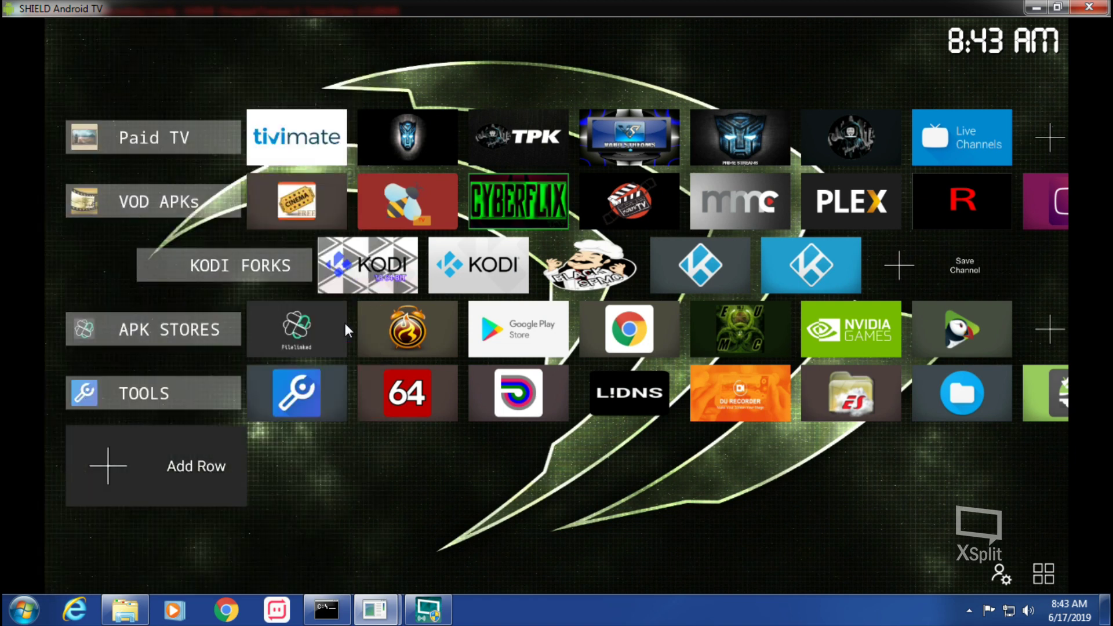
{"action": "key", "text": "Down"}
{"action": "key", "text": "Return"}
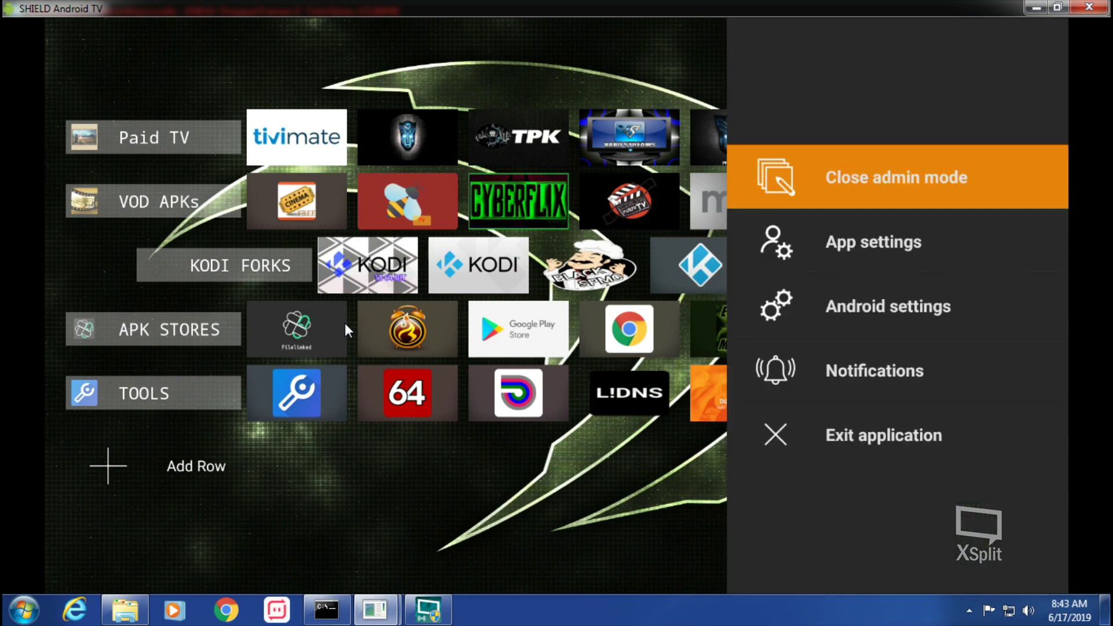
{"action": "key", "text": "Return"}
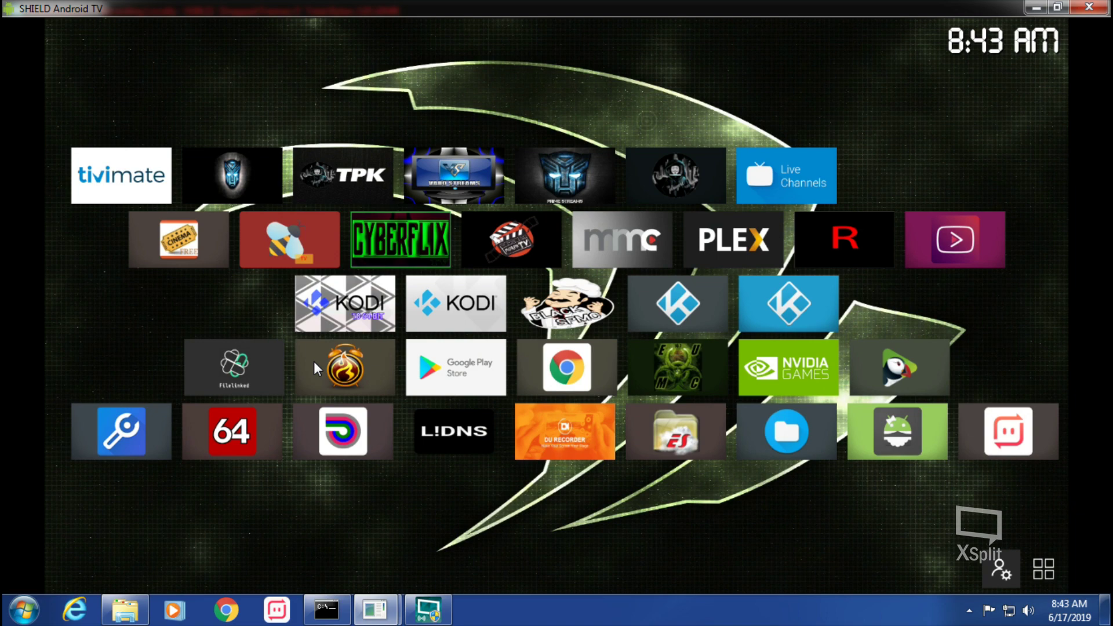
In admin mode, move the VOD APKs row down two places to below APK STORES.
{"action": "key", "text": "Menu"}
{"action": "key", "text": "Return"}
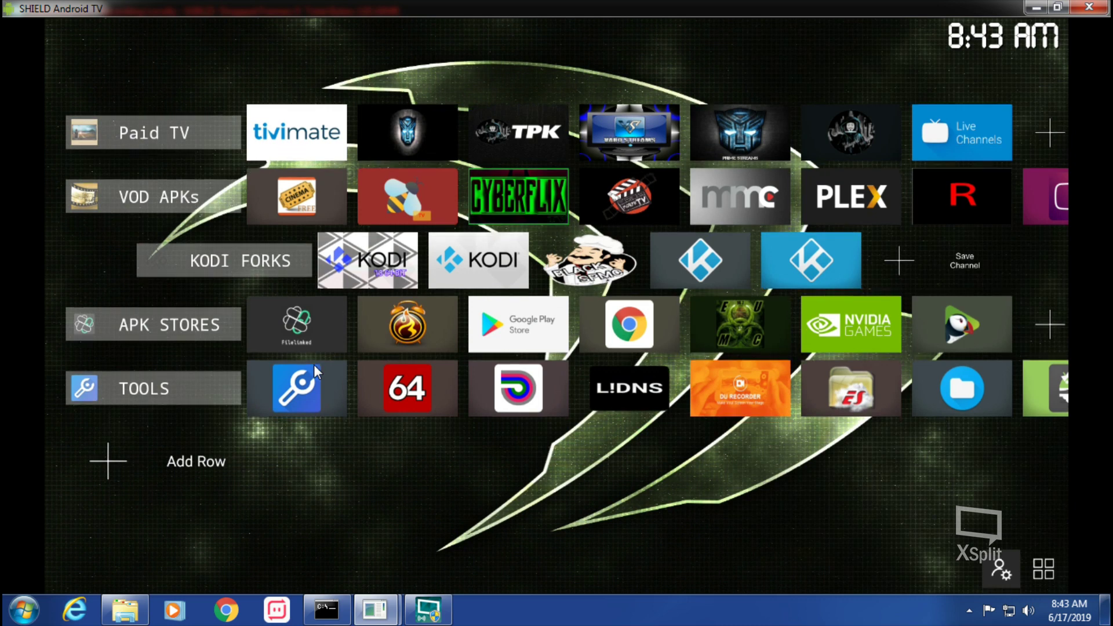
{"action": "key", "text": "Up"}
{"action": "key", "text": "Up"}
{"action": "key", "text": "Up"}
{"action": "key", "text": "Up"}
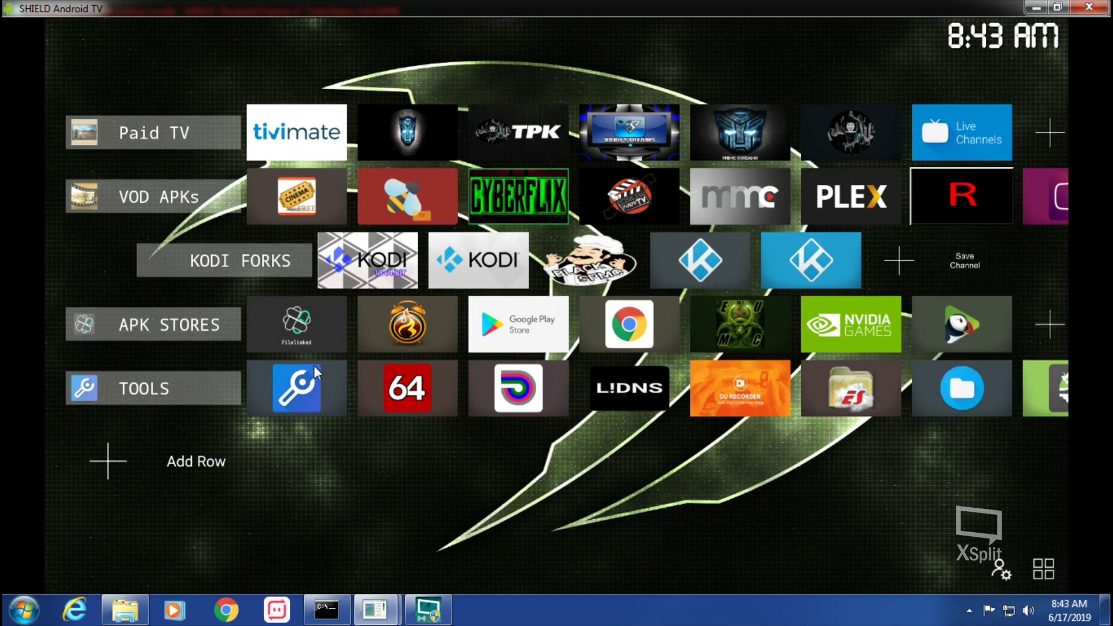
{"action": "key", "text": "Left"}
{"action": "key", "text": "Left"}
{"action": "key", "text": "Left"}
{"action": "key", "text": "Left"}
{"action": "key", "text": "Left"}
{"action": "key", "text": "Left"}
{"action": "key", "text": "Left"}
{"action": "key", "text": "Return"}
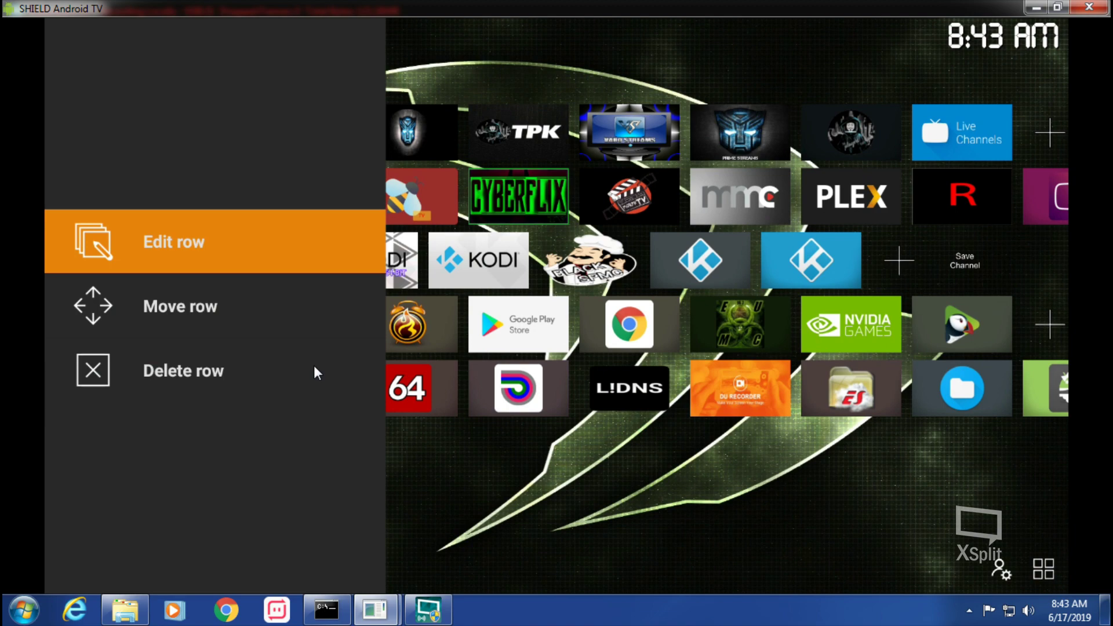
{"action": "key", "text": "Down"}
{"action": "key", "text": "Return"}
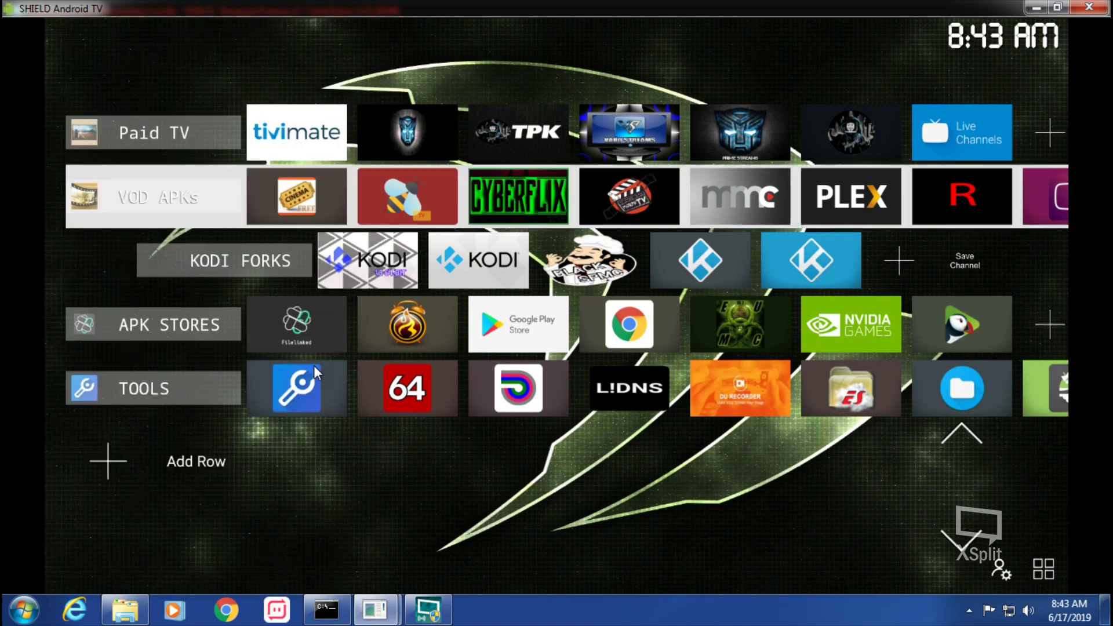
{"action": "key", "text": "Down"}
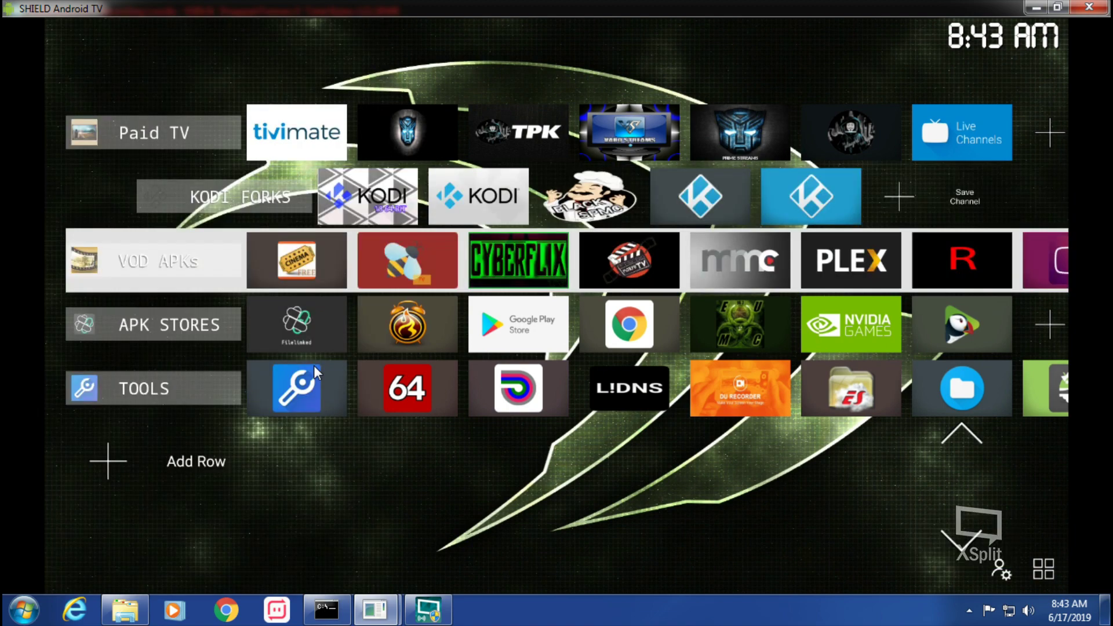
{"action": "key", "text": "Down"}
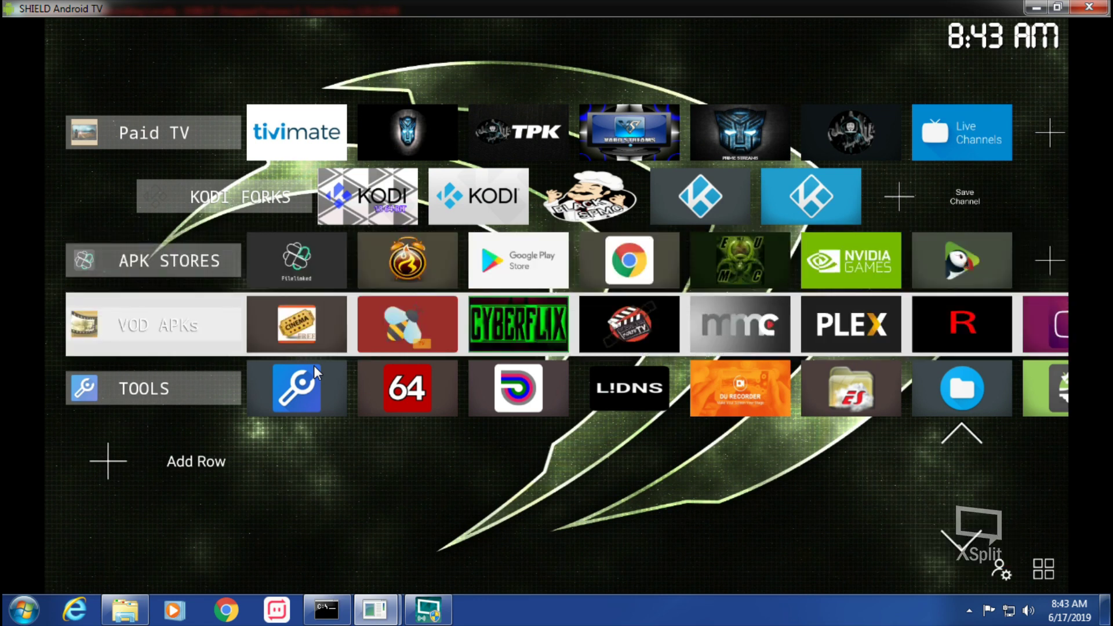
{"action": "key", "text": "Return"}
Move the Paid TV row down to sit just below KODI FORKS.
{"action": "key", "text": "Up"}
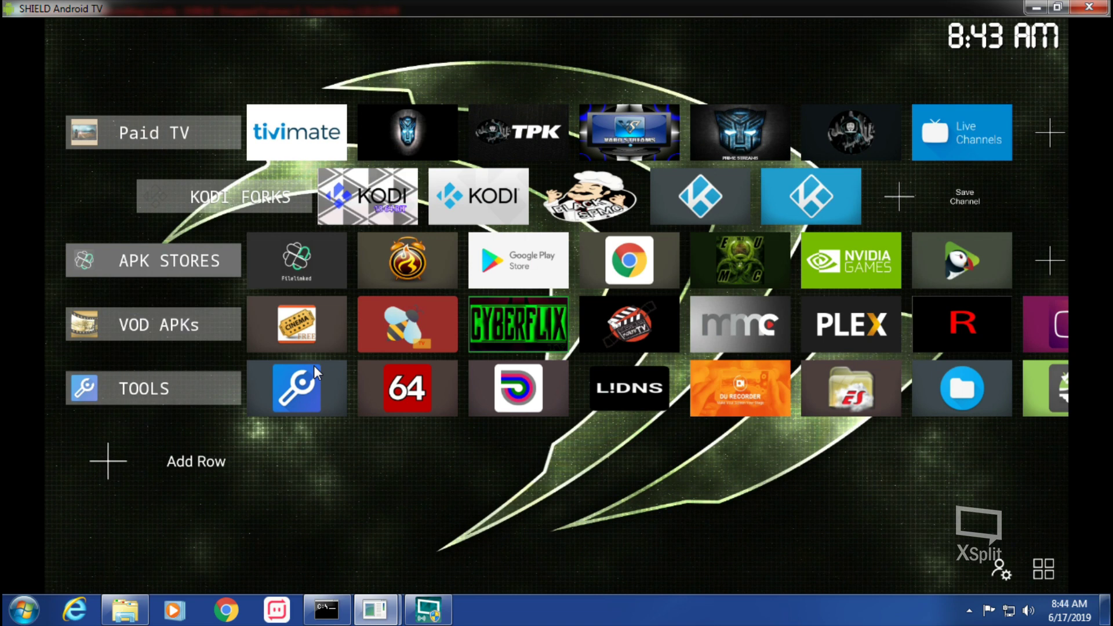
{"action": "key", "text": "Up"}
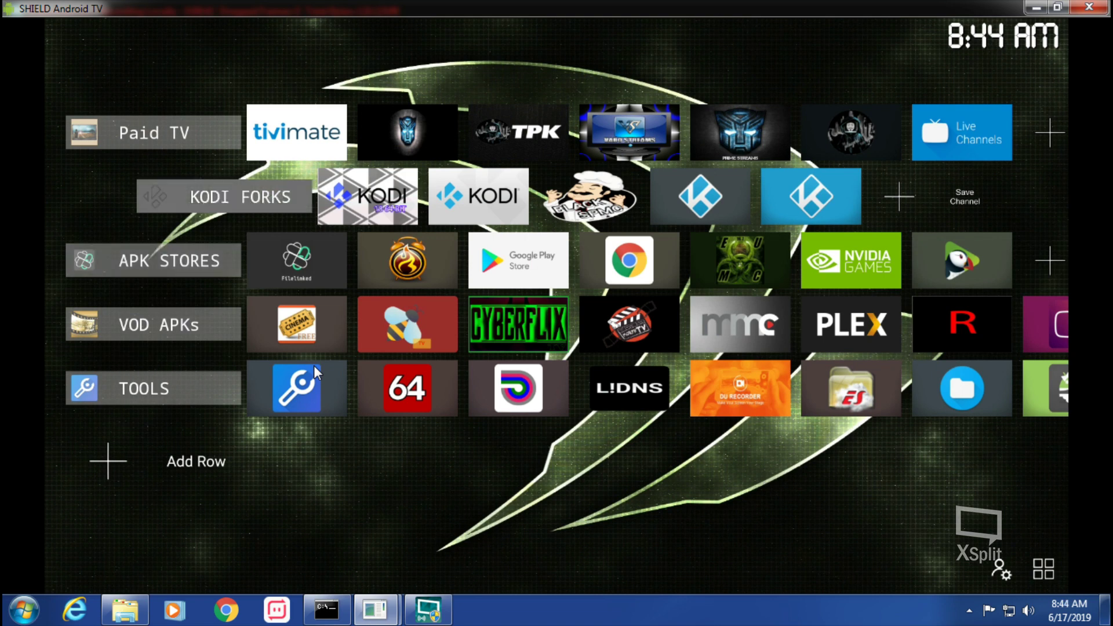
{"action": "key", "text": "Up"}
{"action": "key", "text": "Return"}
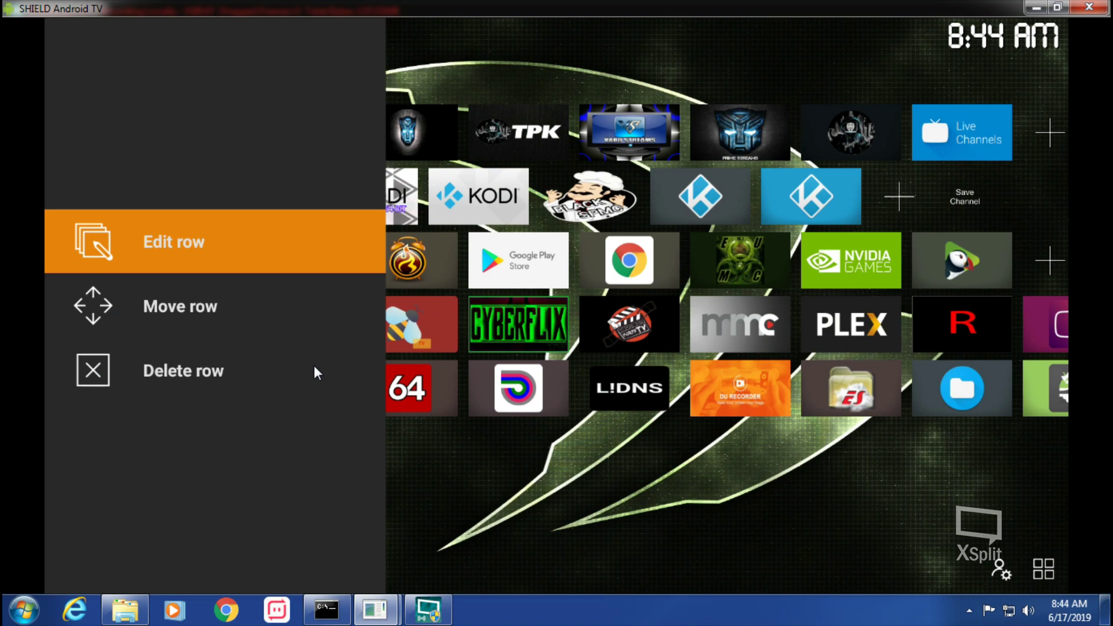
{"action": "key", "text": "Return"}
{"action": "key", "text": "Down"}
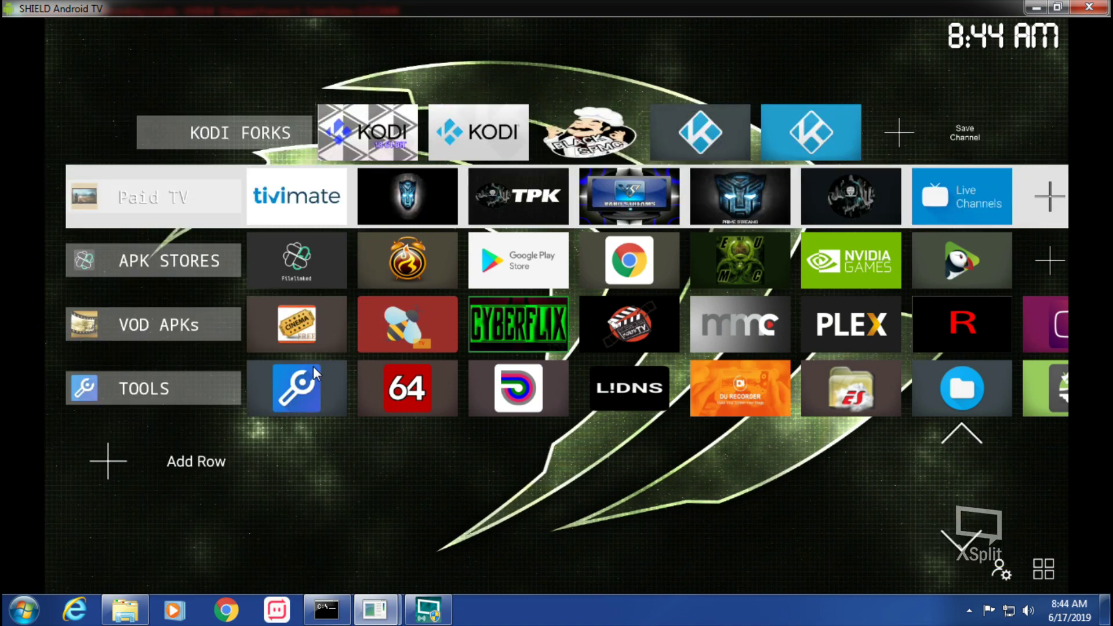
{"action": "key", "text": "Return"}
Close admin mode to preview the reordered rows.
{"action": "key", "text": "Down"}
{"action": "key", "text": "Down"}
{"action": "key", "text": "Down"}
{"action": "key", "text": "Down"}
{"action": "key", "text": "Down"}
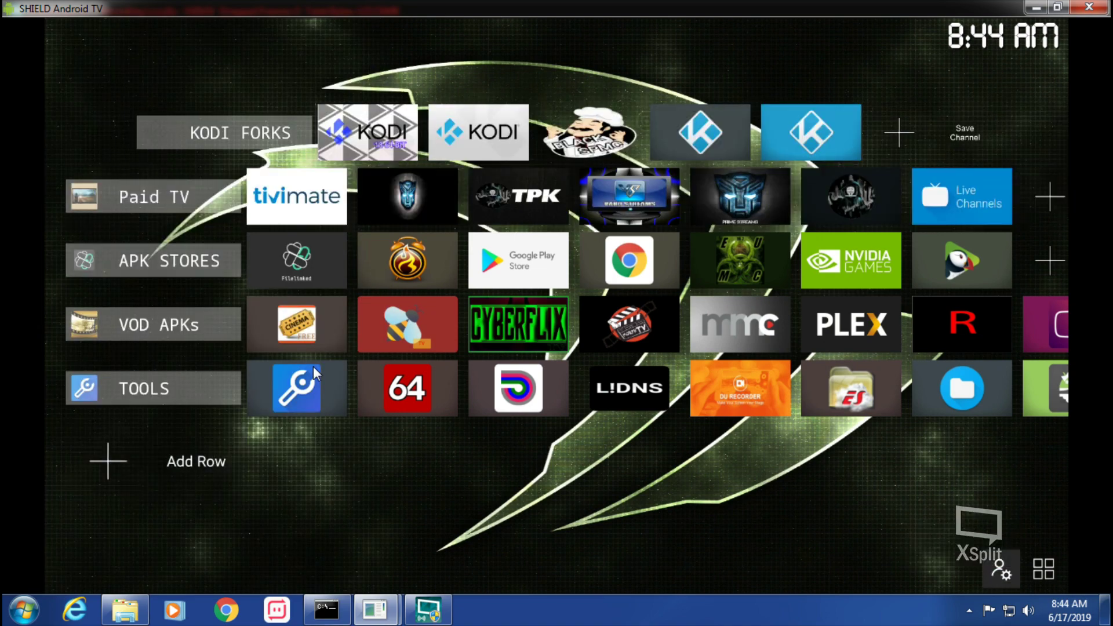
{"action": "key", "text": "Return"}
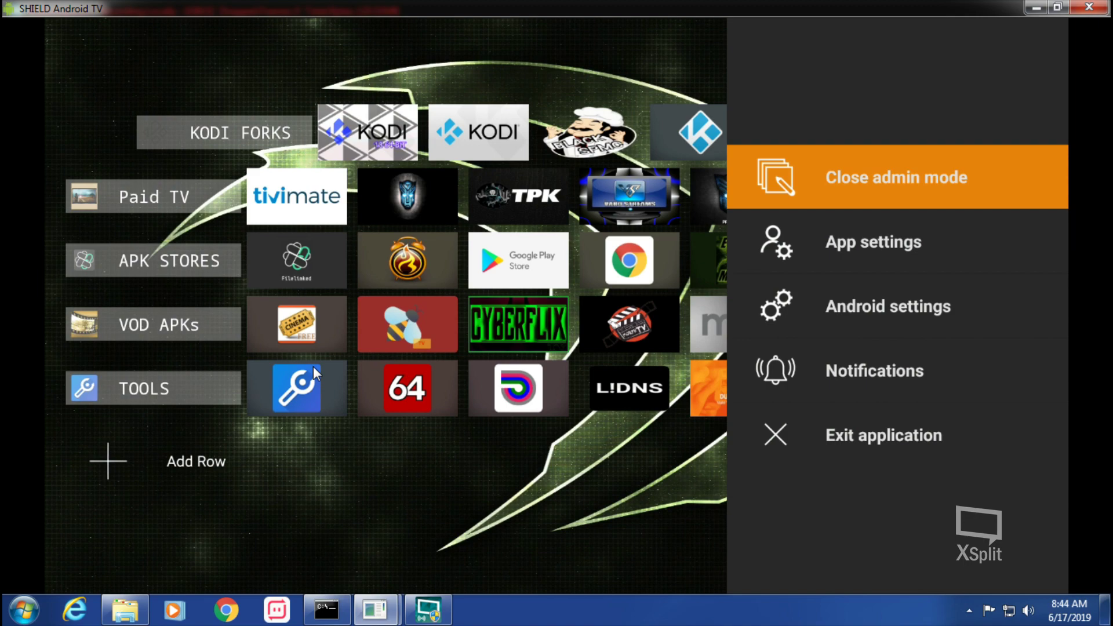
{"action": "key", "text": "Return"}
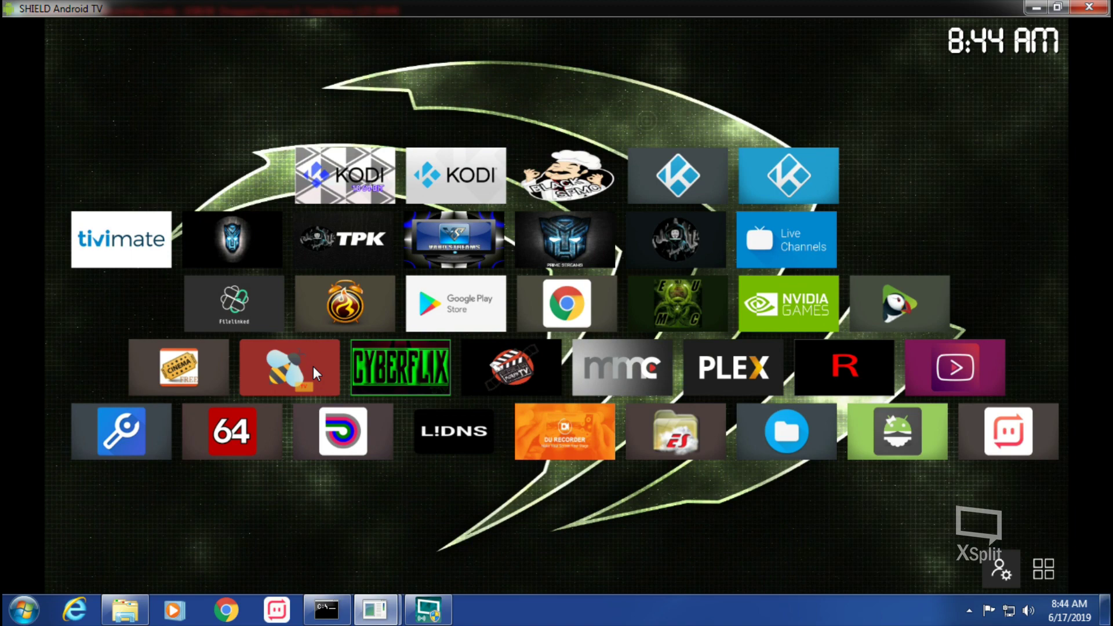
Switch back into admin mode and bring up the Paid TV row's options.
{"action": "key", "text": "Return"}
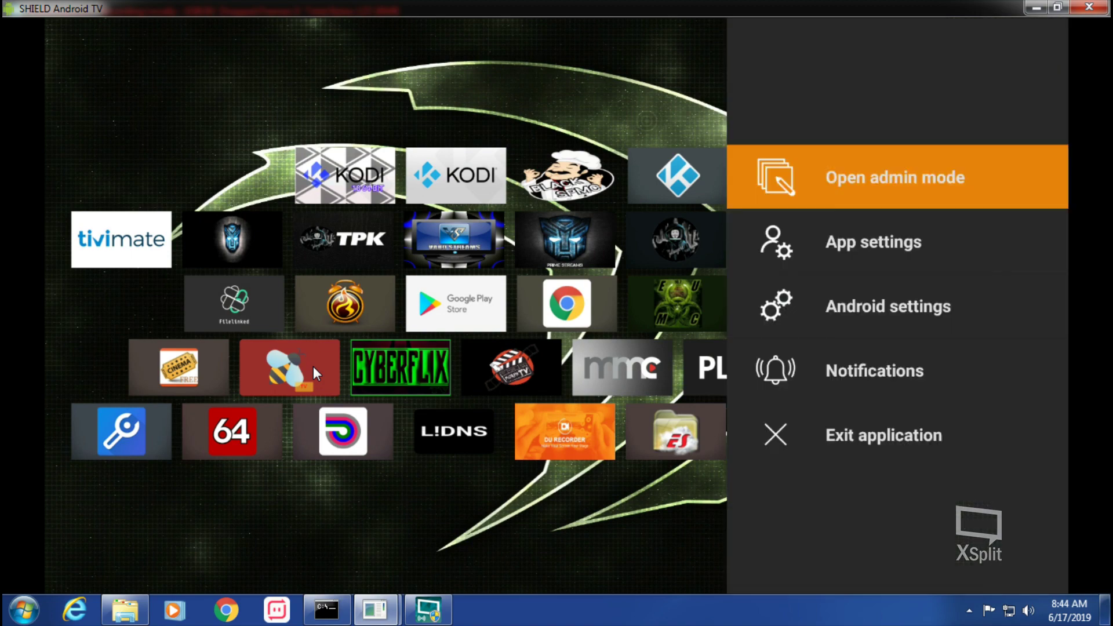
{"action": "key", "text": "Return"}
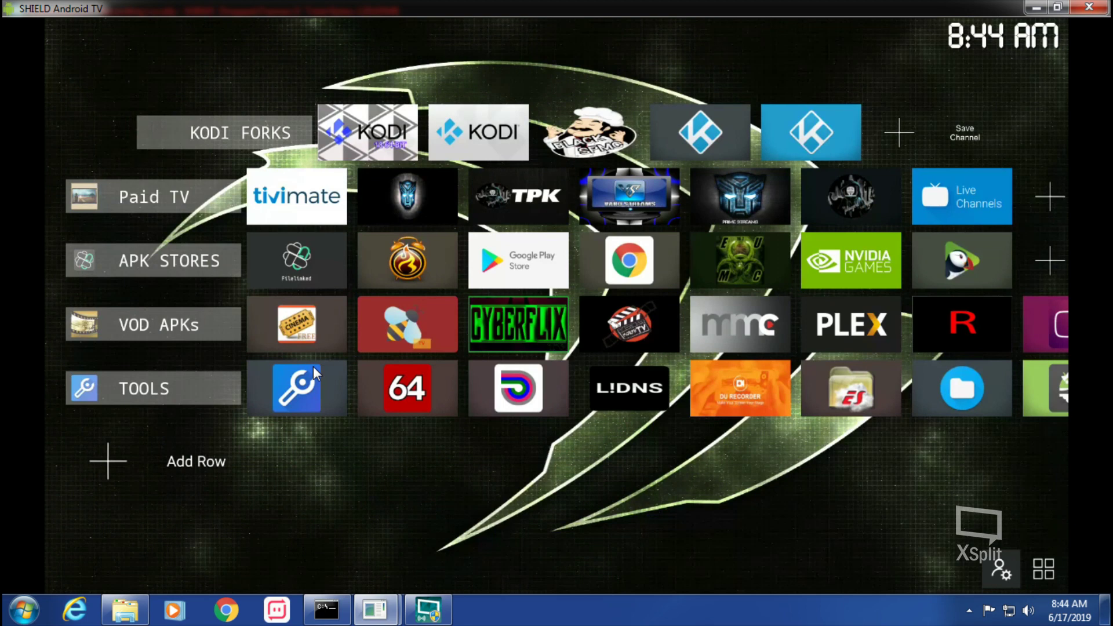
{"action": "key", "text": "Up"}
{"action": "key", "text": "Up"}
{"action": "key", "text": "Up"}
{"action": "key", "text": "Up"}
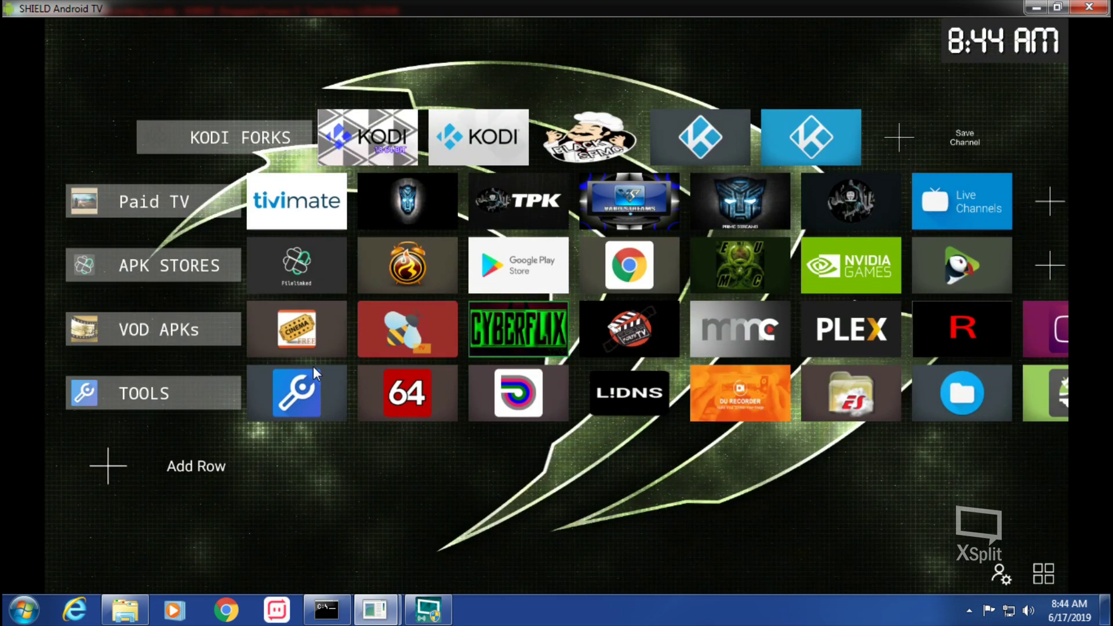
{"action": "key", "text": "Up"}
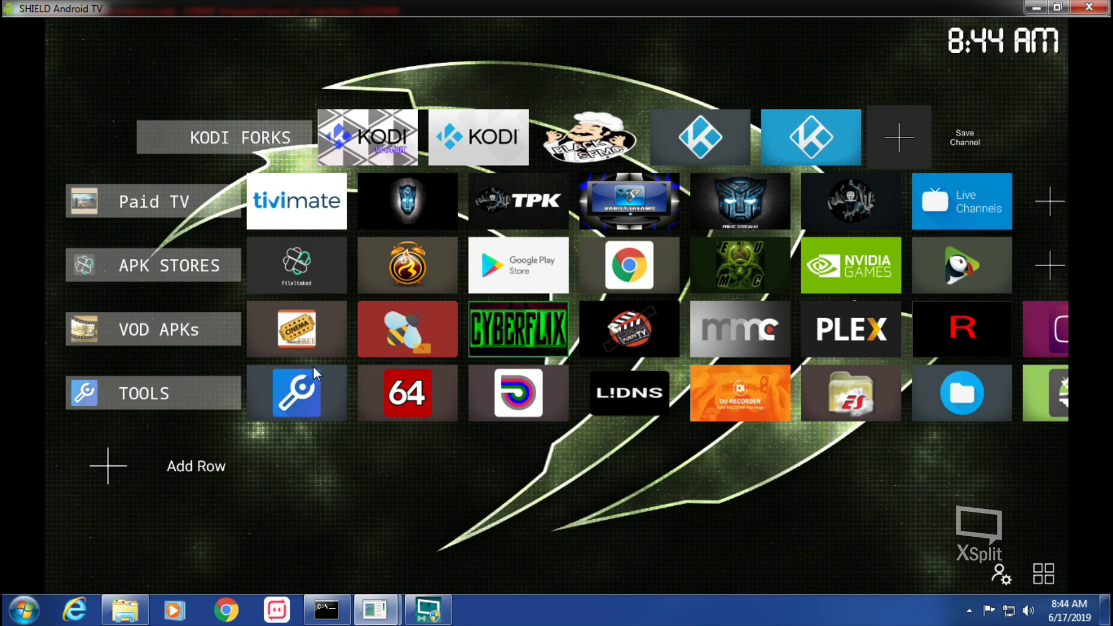
{"action": "key", "text": "Right"}
{"action": "key", "text": "Down"}
{"action": "key", "text": "Left"}
{"action": "key", "text": "Left"}
{"action": "key", "text": "Left"}
{"action": "key", "text": "Left"}
{"action": "key", "text": "Left"}
{"action": "key", "text": "Left"}
{"action": "key", "text": "Left"}
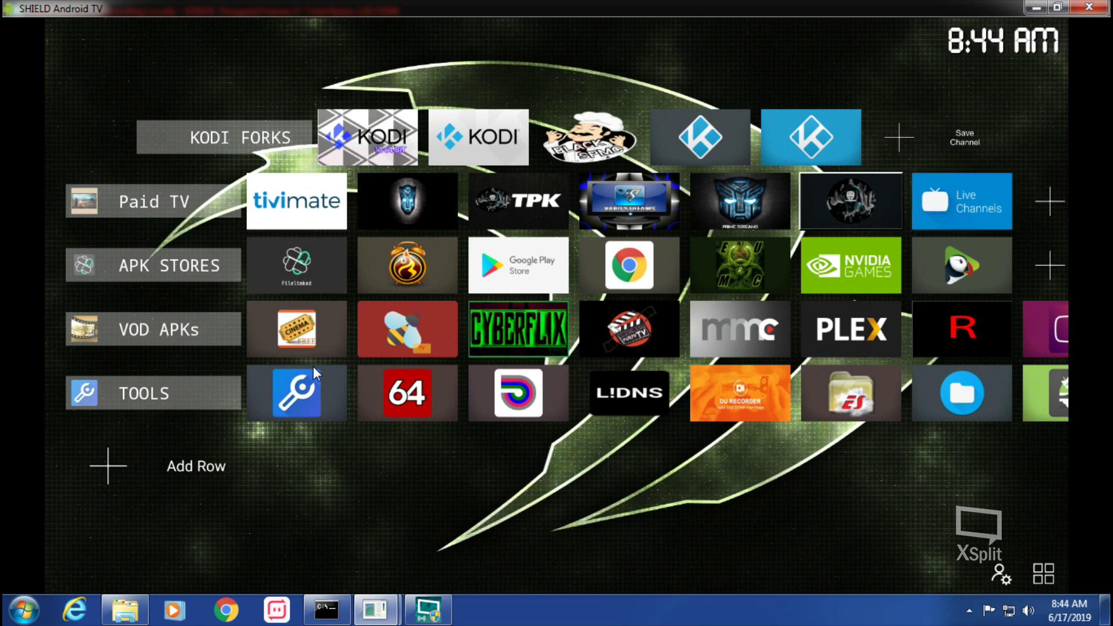
{"action": "key", "text": "Return"}
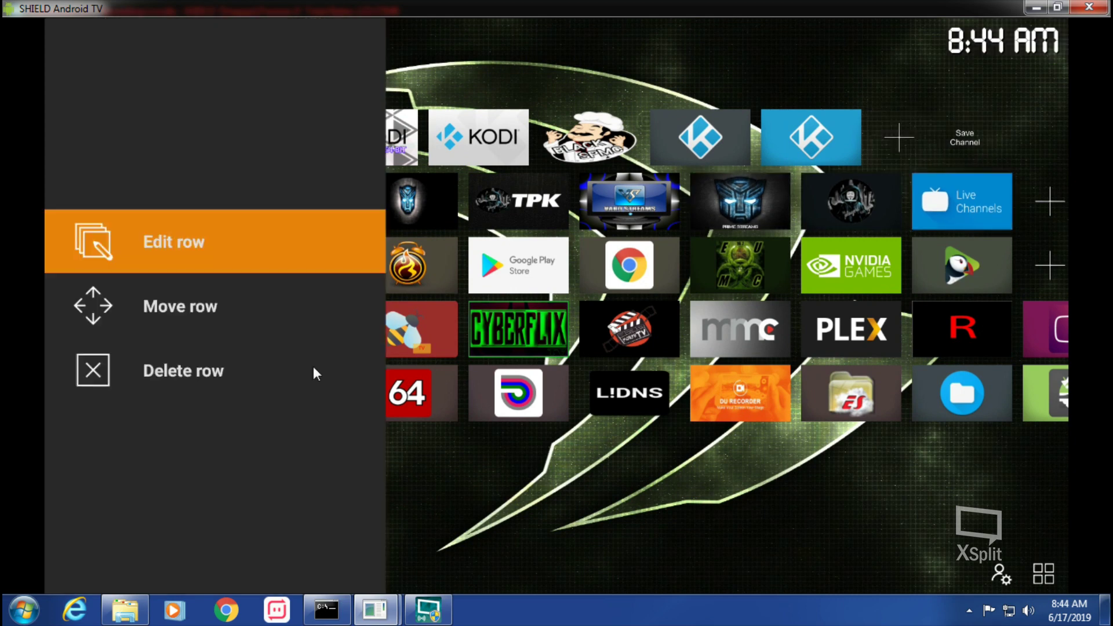
Set the Paid TV row's alignment to Center and save it.
{"action": "key", "text": "Return"}
{"action": "key", "text": "Down"}
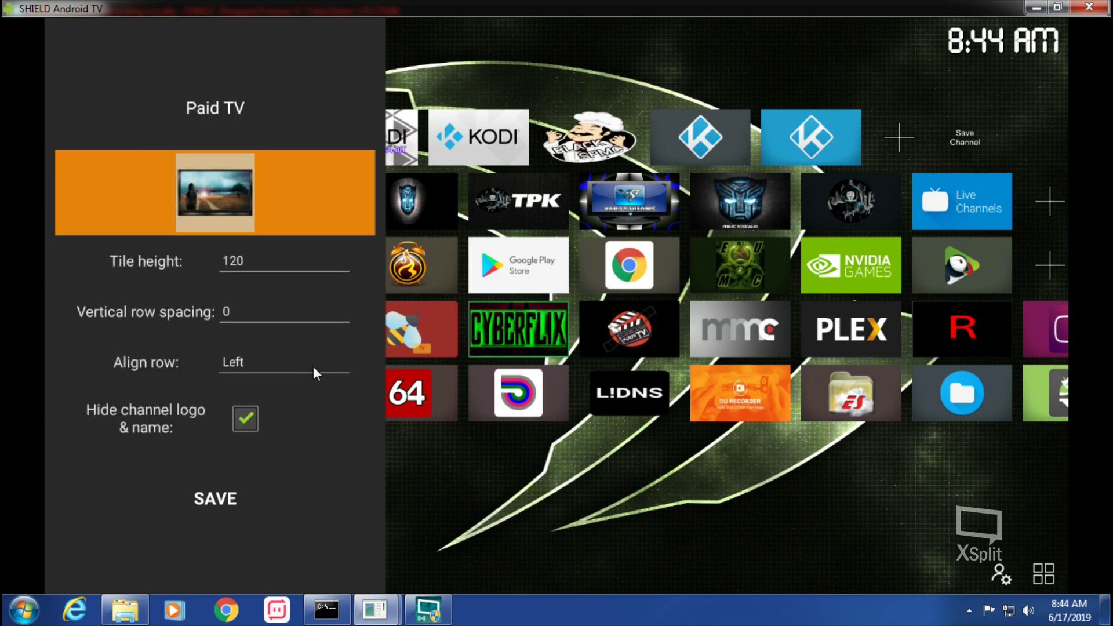
{"action": "key", "text": "Down"}
{"action": "key", "text": "Down"}
{"action": "key", "text": "Down"}
{"action": "key", "text": "Return"}
{"action": "key", "text": "Down"}
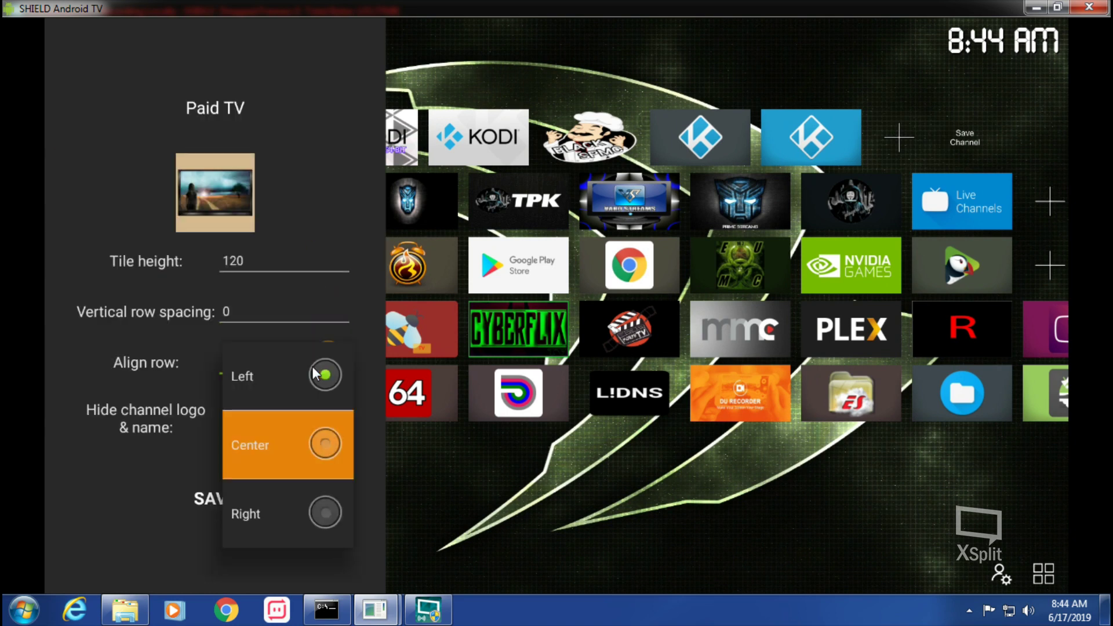
{"action": "key", "text": "Return"}
{"action": "key", "text": "Down"}
{"action": "key", "text": "Down"}
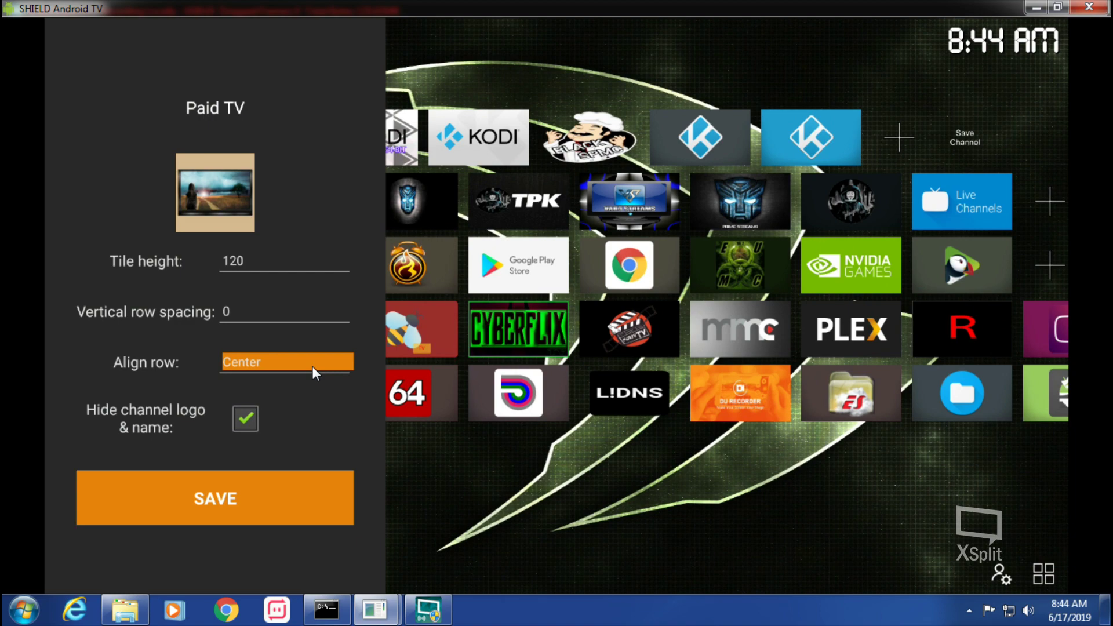
{"action": "key", "text": "Return"}
Close admin mode.
{"action": "key", "text": "Down"}
{"action": "key", "text": "Down"}
{"action": "key", "text": "Down"}
{"action": "key", "text": "Down"}
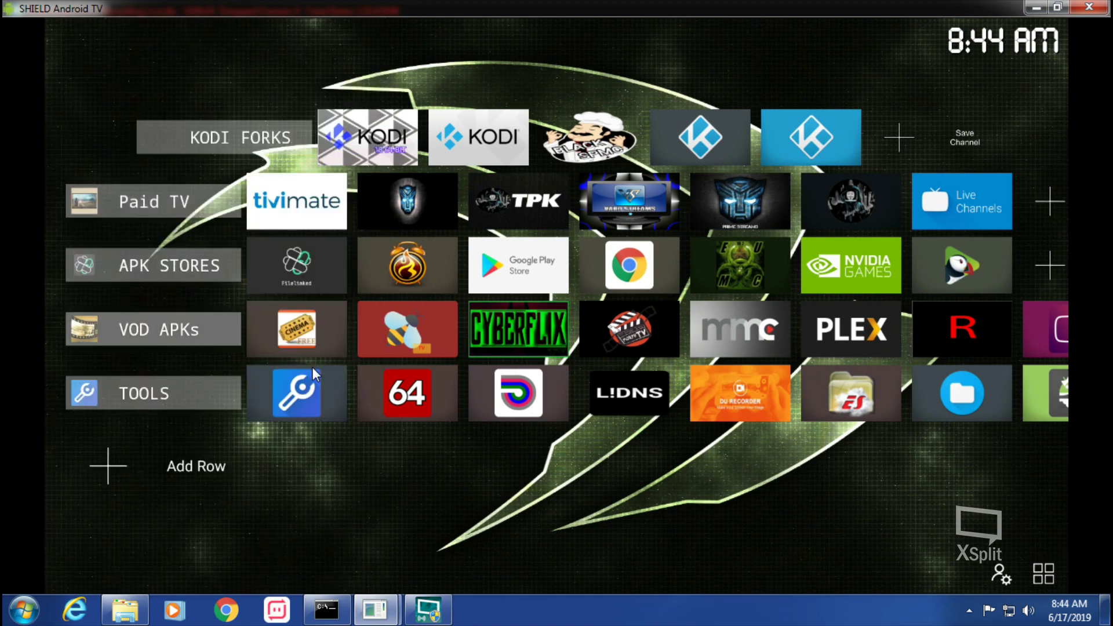
{"action": "key", "text": "Return"}
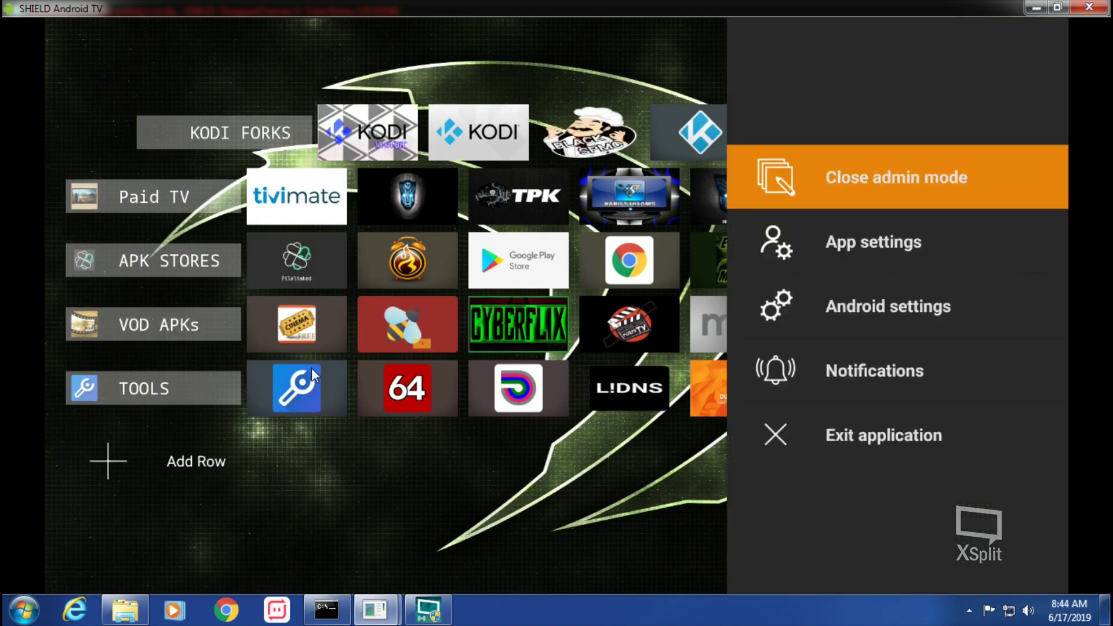
{"action": "key", "text": "Return"}
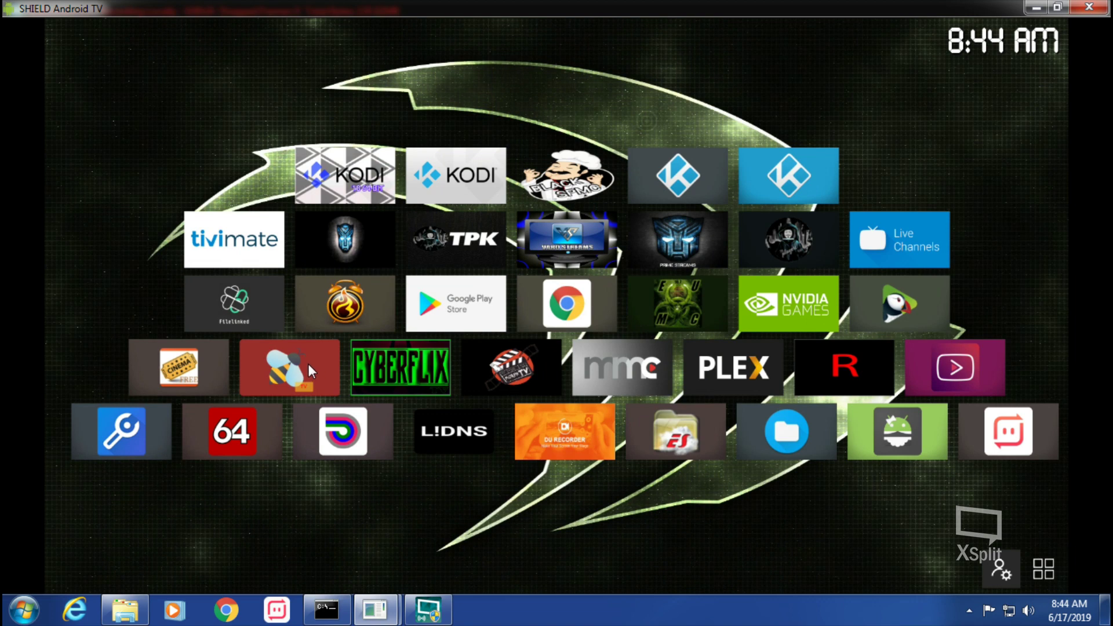
Bring up the launcher's App settings page.
{"action": "key", "text": "Return"}
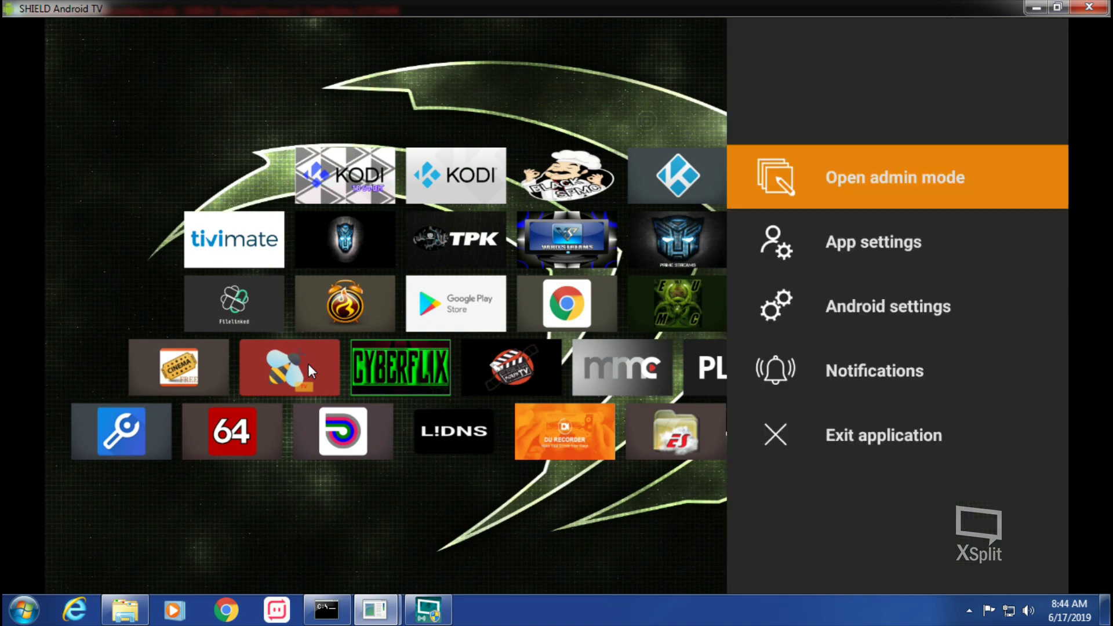
{"action": "key", "text": "Down"}
{"action": "key", "text": "Return"}
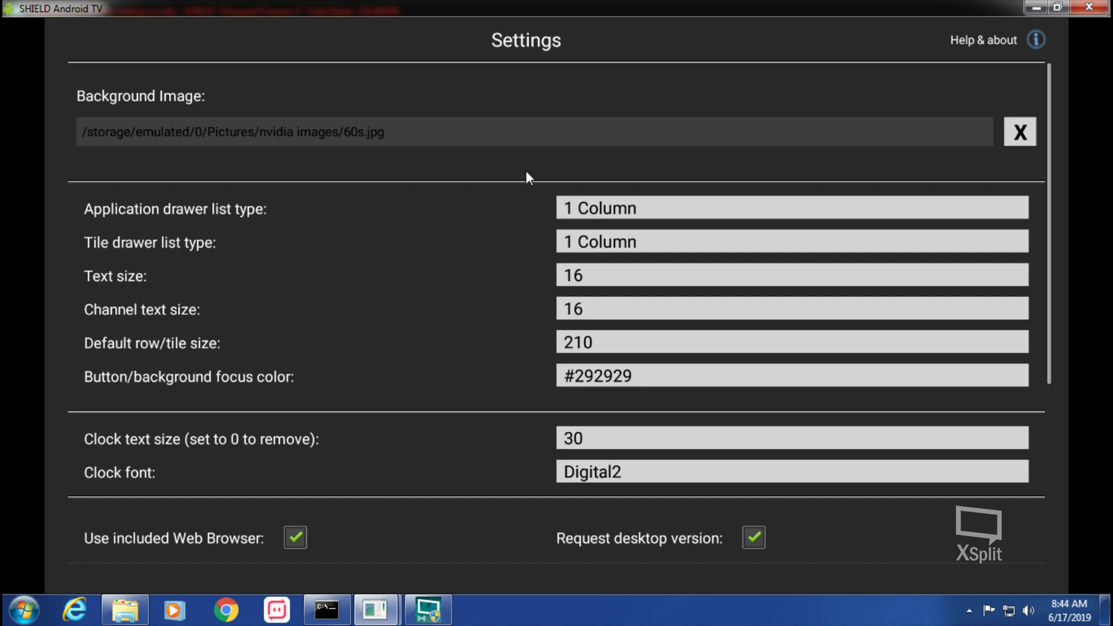
Browse the Background Image picker's nvidia images list to grafiti.jpg.
{"action": "key", "text": "Return"}
{"action": "key", "text": "Return"}
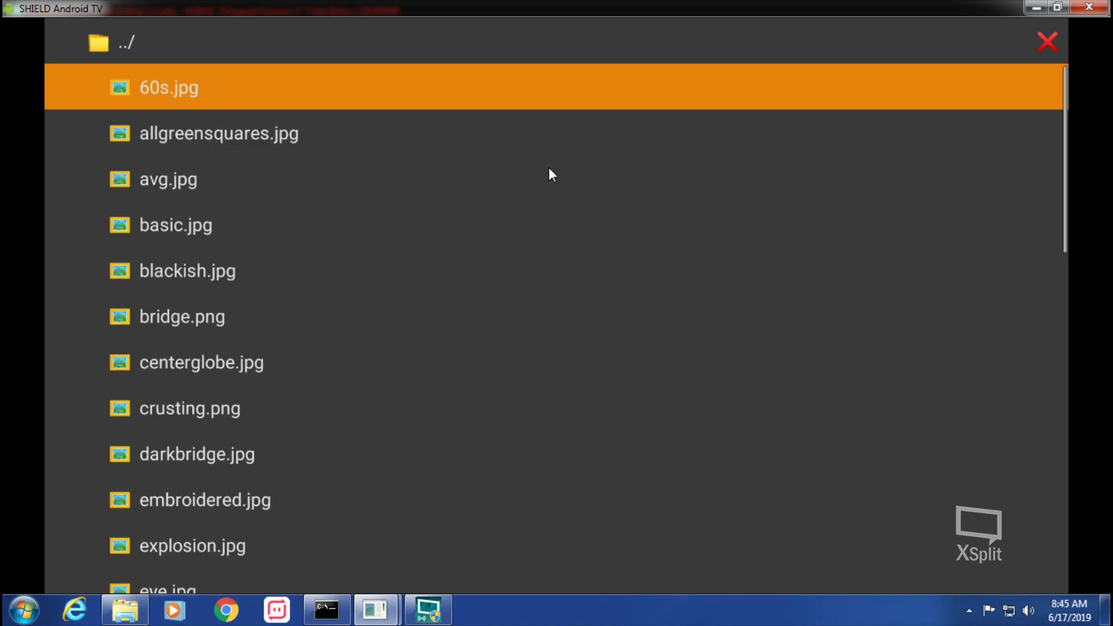
{"action": "key", "text": "Down"}
{"action": "key", "text": "Down"}
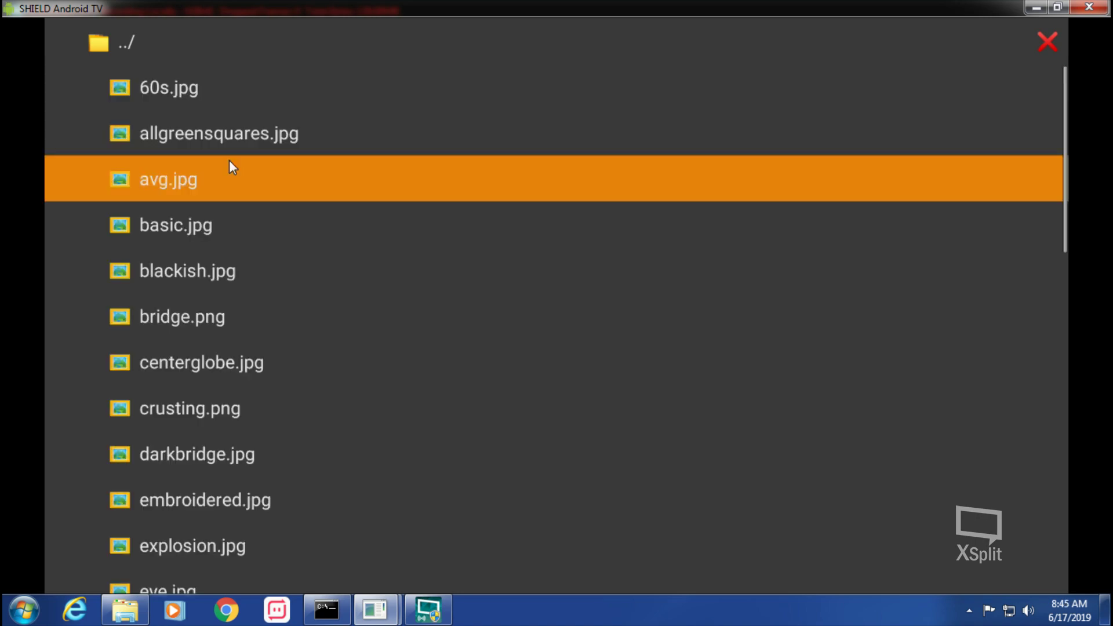
{"action": "key", "text": "Down"}
{"action": "key", "text": "Down"}
{"action": "key", "text": "Down"}
{"action": "key", "text": "Down"}
{"action": "key", "text": "Down"}
{"action": "key", "text": "Down"}
{"action": "key", "text": "Down"}
{"action": "key", "text": "Down"}
{"action": "key", "text": "Down"}
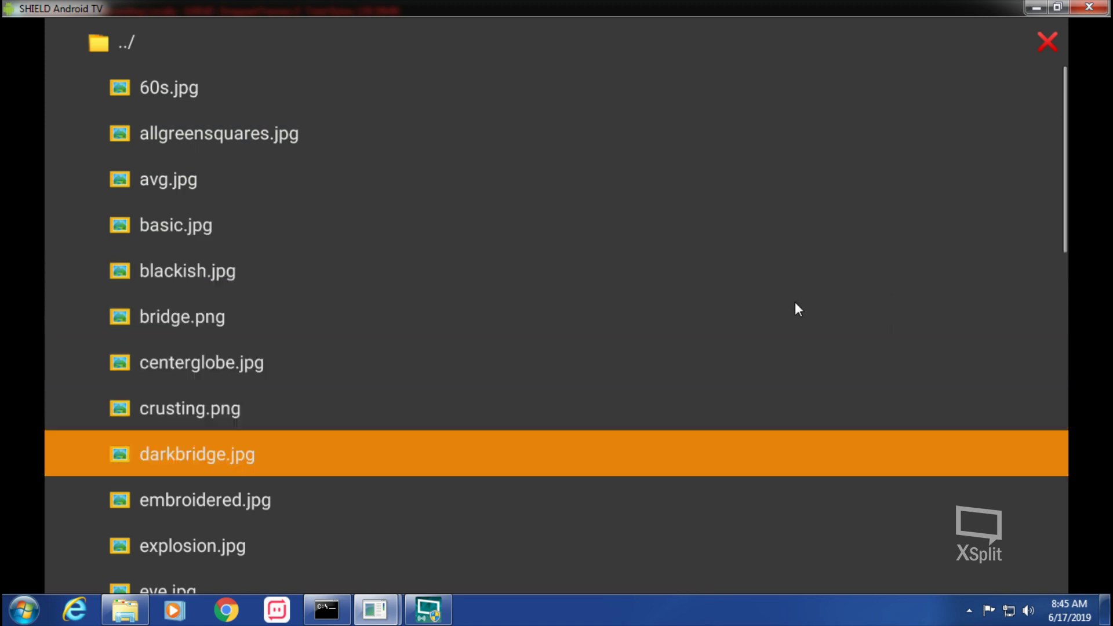
{"action": "key", "text": "Down"}
{"action": "key", "text": "Down"}
{"action": "key", "text": "Down"}
{"action": "key", "text": "Down"}
{"action": "key", "text": "Down"}
{"action": "key", "text": "Down"}
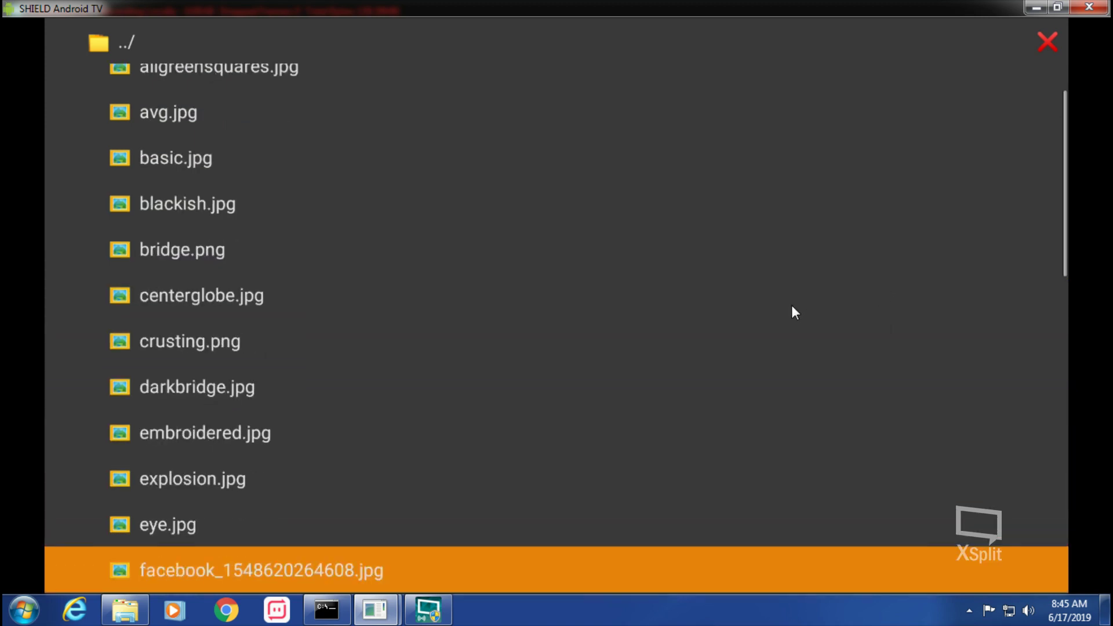
{"action": "key", "text": "Down"}
{"action": "key", "text": "Down"}
{"action": "key", "text": "Down"}
{"action": "key", "text": "Down"}
{"action": "key", "text": "Down"}
{"action": "key", "text": "Down"}
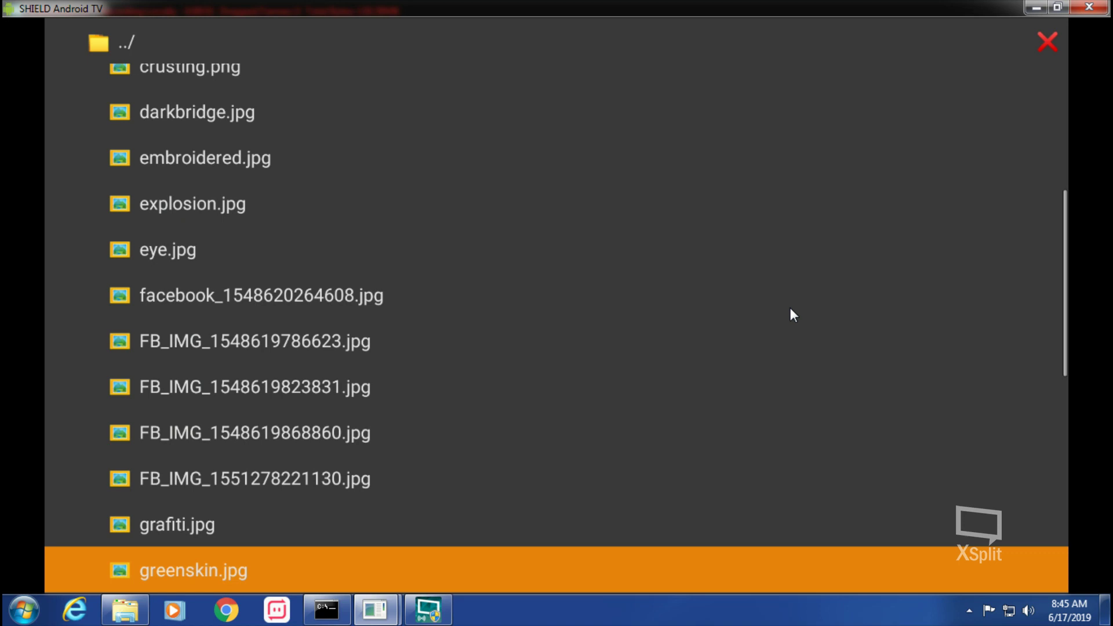
{"action": "key", "text": "Down"}
{"action": "key", "text": "Down"}
{"action": "key", "text": "Down"}
{"action": "key", "text": "Down"}
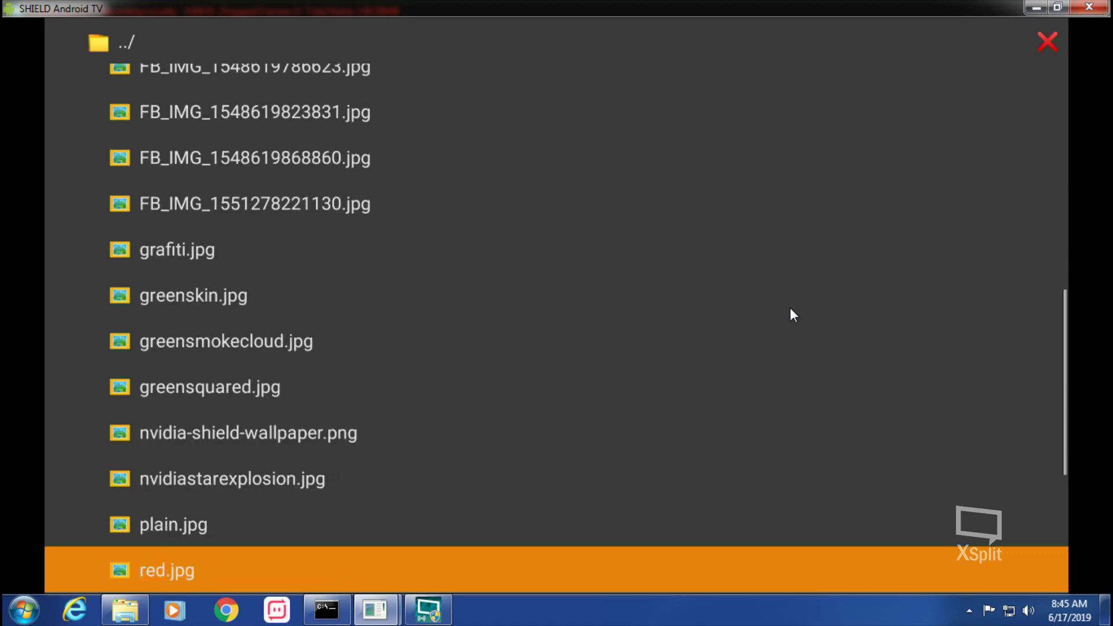
{"action": "key", "text": "Up"}
{"action": "key", "text": "Up"}
{"action": "key", "text": "Up"}
{"action": "key", "text": "Up"}
{"action": "key", "text": "Up"}
{"action": "key", "text": "Up"}
{"action": "key", "text": "Up"}
{"action": "key", "text": "Up"}
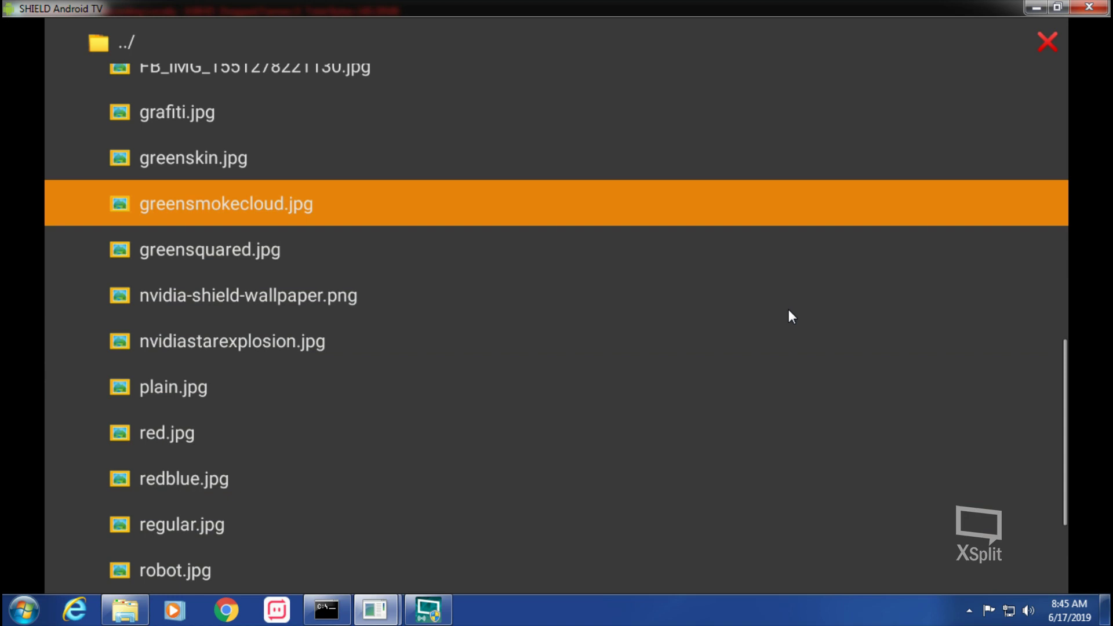
{"action": "key", "text": "Down"}
{"action": "key", "text": "Down"}
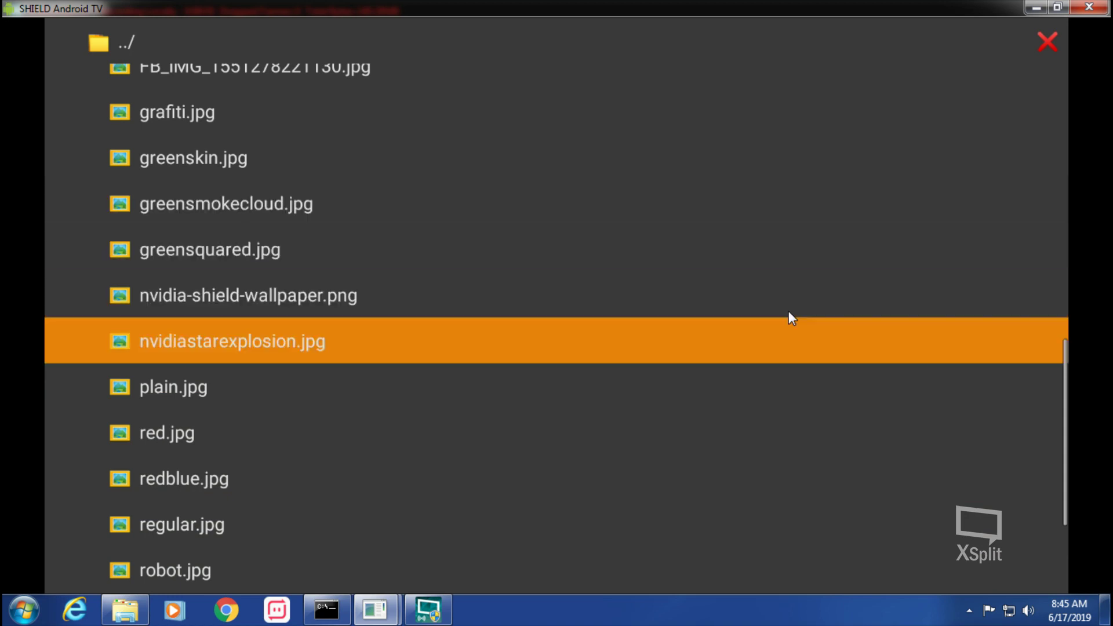
{"action": "key", "text": "Down"}
{"action": "key", "text": "Down"}
{"action": "key", "text": "Down"}
{"action": "key", "text": "Down"}
{"action": "key", "text": "Down"}
{"action": "key", "text": "Down"}
{"action": "key", "text": "Down"}
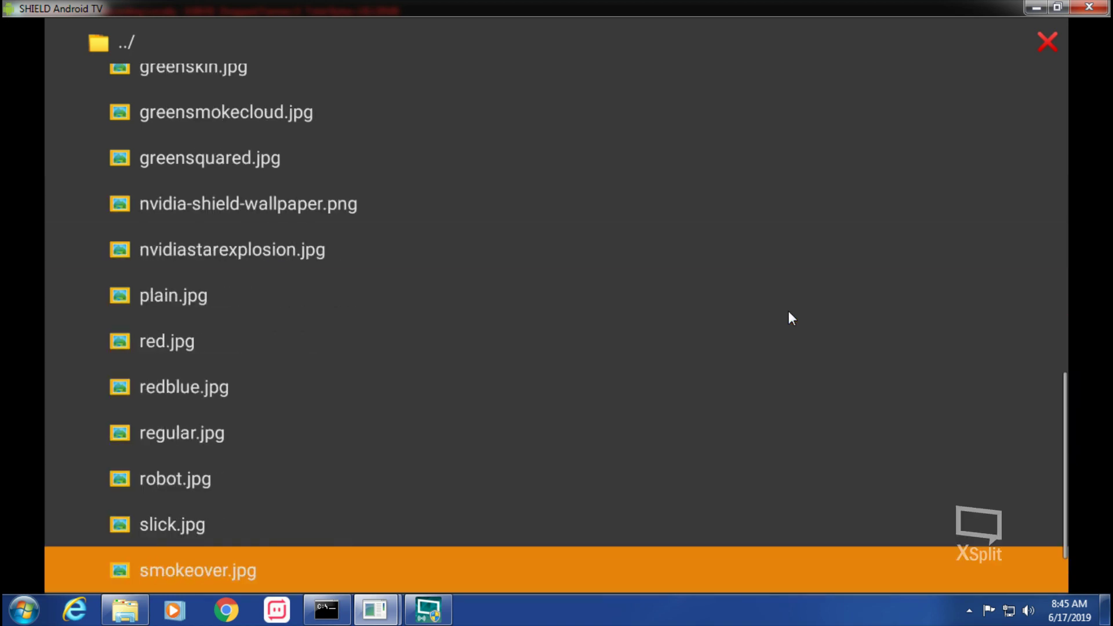
{"action": "key", "text": "Down"}
{"action": "key", "text": "Down"}
{"action": "key", "text": "Up"}
{"action": "key", "text": "Up"}
{"action": "key", "text": "Up"}
{"action": "key", "text": "Up"}
{"action": "key", "text": "Up"}
{"action": "key", "text": "Up"}
{"action": "key", "text": "Up"}
{"action": "key", "text": "Up"}
{"action": "key", "text": "Up"}
{"action": "key", "text": "Up"}
{"action": "key", "text": "Up"}
{"action": "key", "text": "Up"}
{"action": "key", "text": "Up"}
{"action": "key", "text": "Up"}
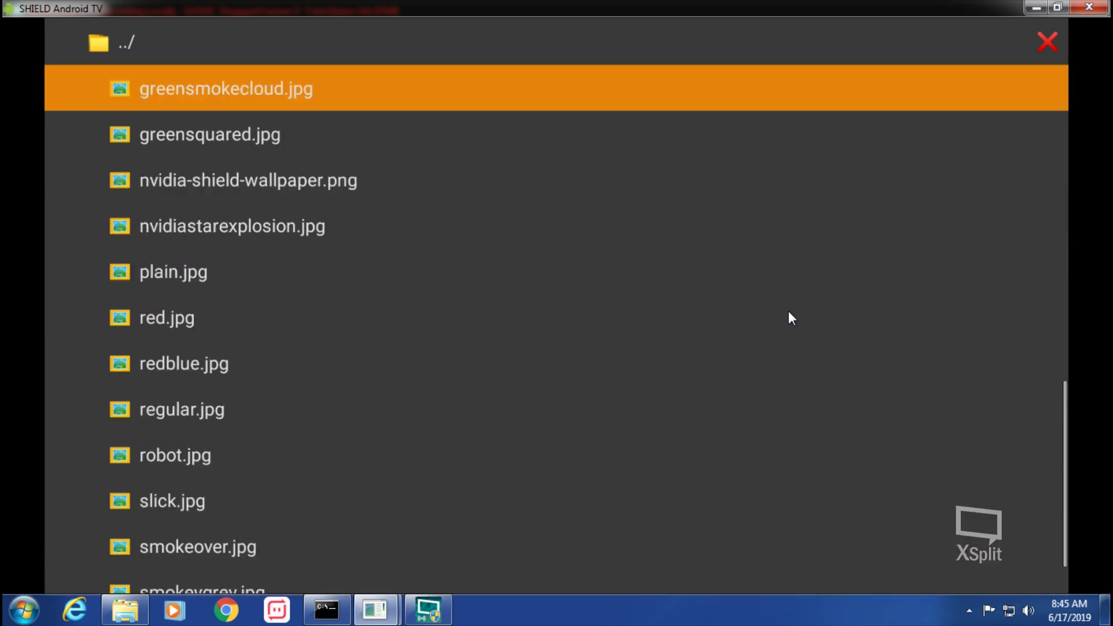
Apply grafiti.jpg as the background image and save the settings.
{"action": "key", "text": "Return"}
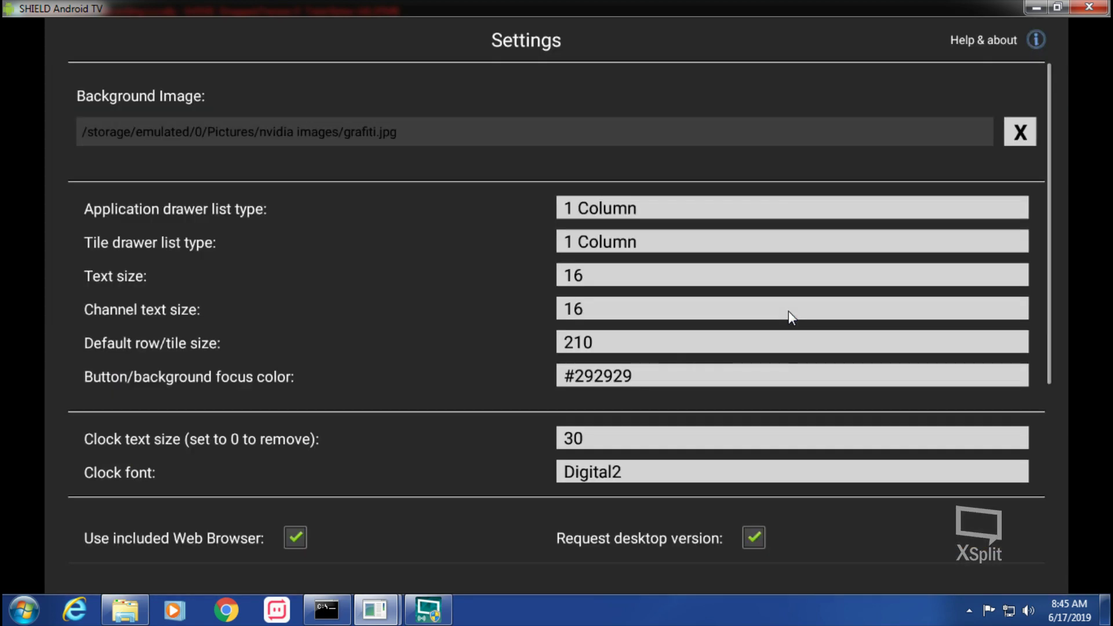
{"action": "key", "text": "Down"}
{"action": "key", "text": "Down"}
{"action": "key", "text": "Down"}
{"action": "key", "text": "Down"}
{"action": "key", "text": "Down"}
{"action": "key", "text": "Down"}
{"action": "key", "text": "Down"}
{"action": "key", "text": "Down"}
{"action": "key", "text": "Down"}
{"action": "key", "text": "Down"}
{"action": "key", "text": "Down"}
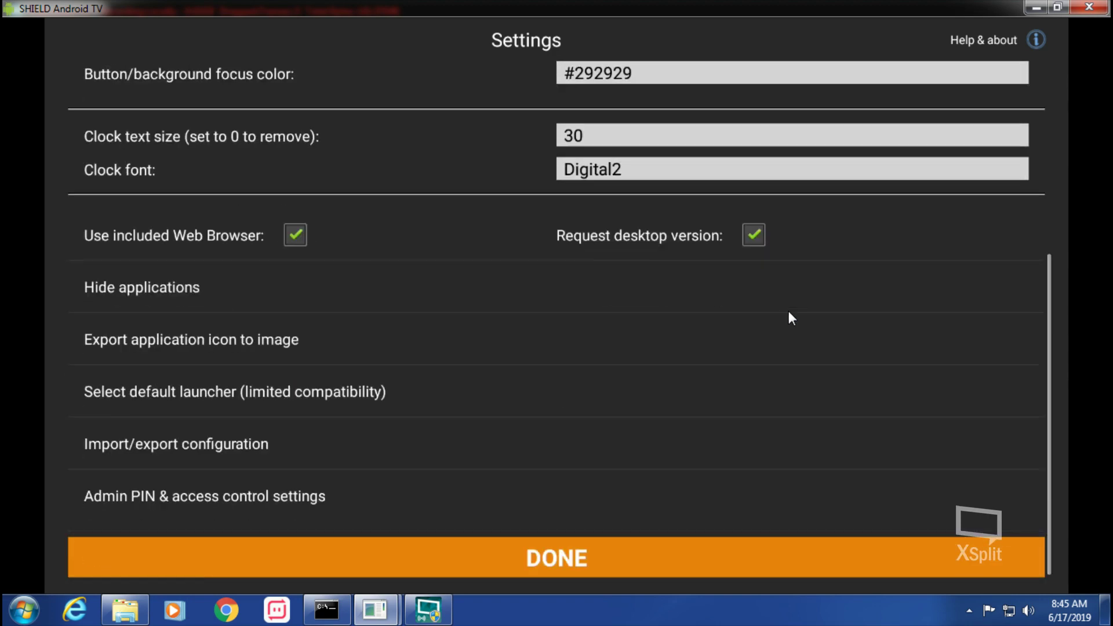
{"action": "key", "text": "Return"}
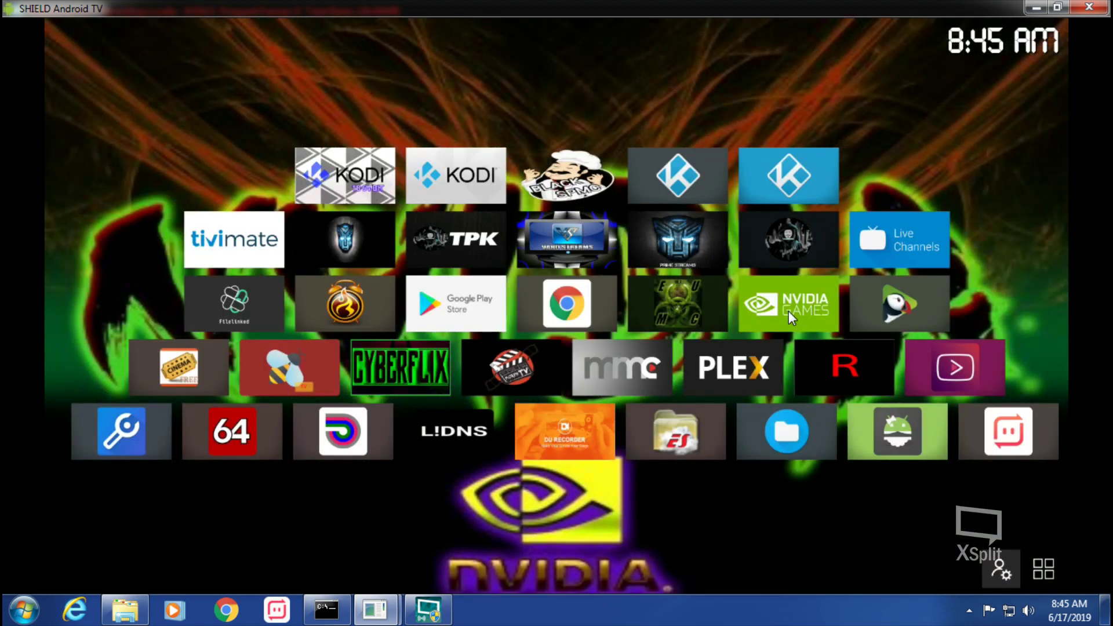
Choose allgreensquares.jpg from Pictures > nvidia images as the new background image.
{"action": "key", "text": "Return"}
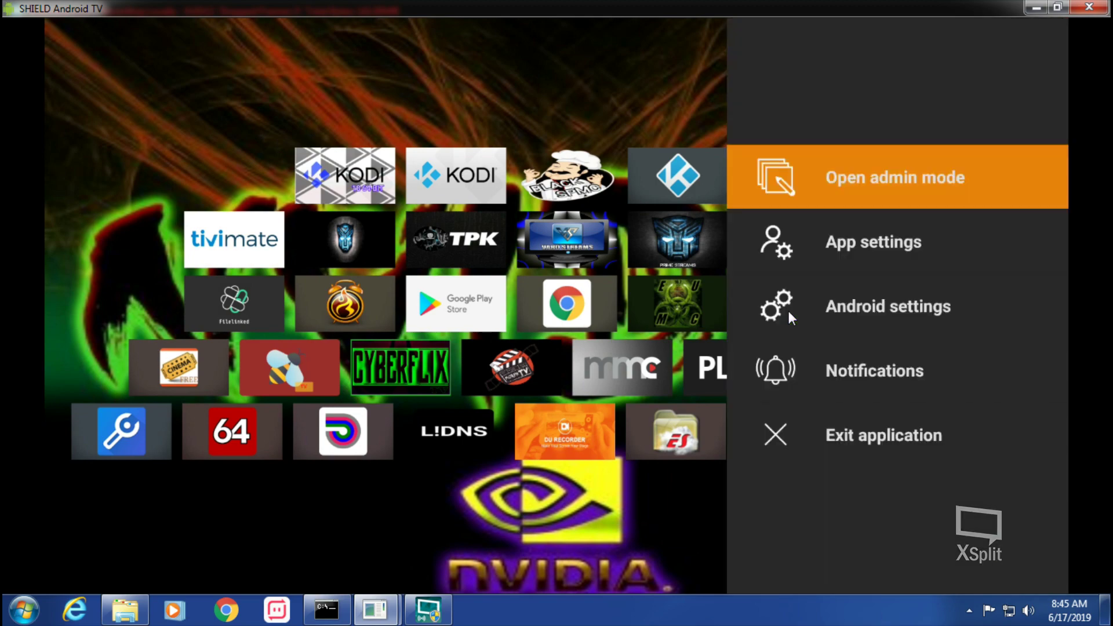
{"action": "key", "text": "Down"}
{"action": "key", "text": "Return"}
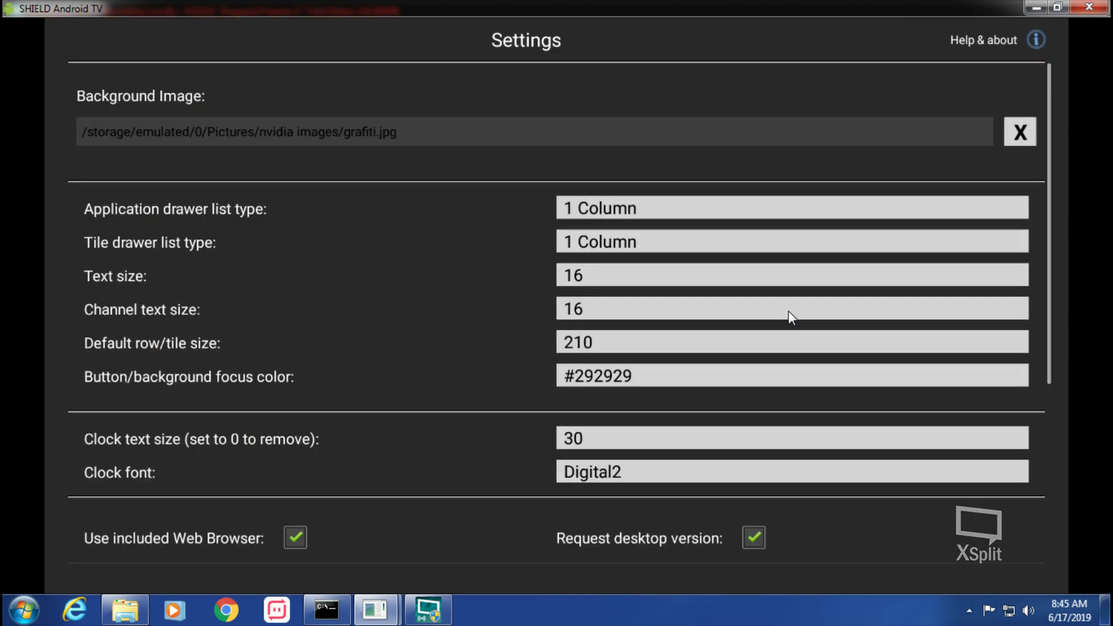
{"action": "key", "text": "Return"}
{"action": "key", "text": "Return"}
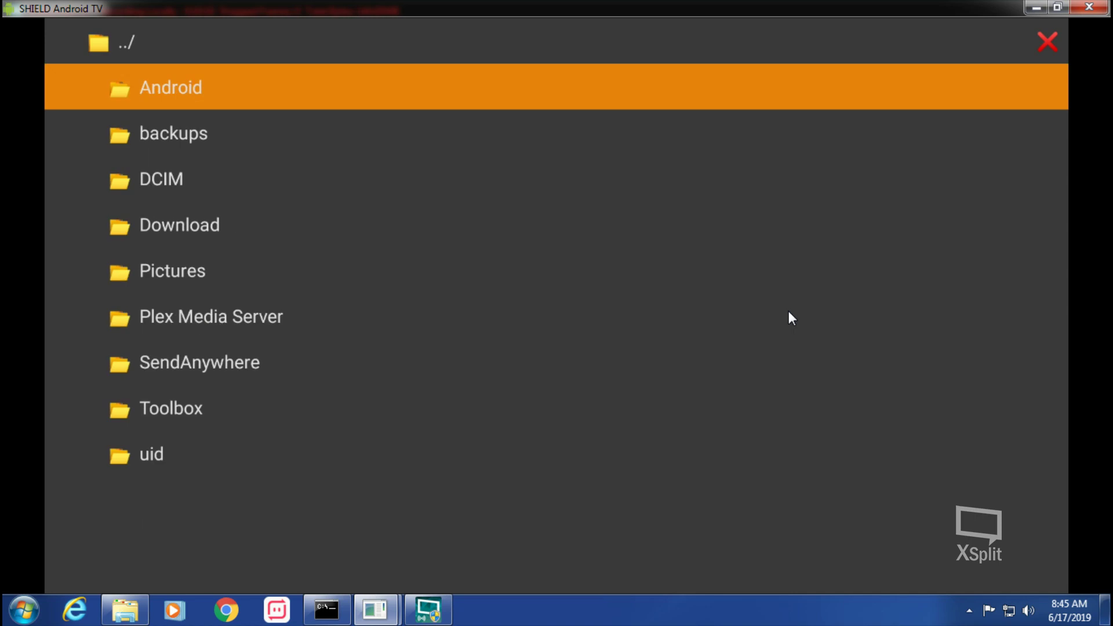
{"action": "key", "text": "Down"}
{"action": "key", "text": "Down"}
{"action": "key", "text": "Down"}
{"action": "key", "text": "Down"}
{"action": "key", "text": "Return"}
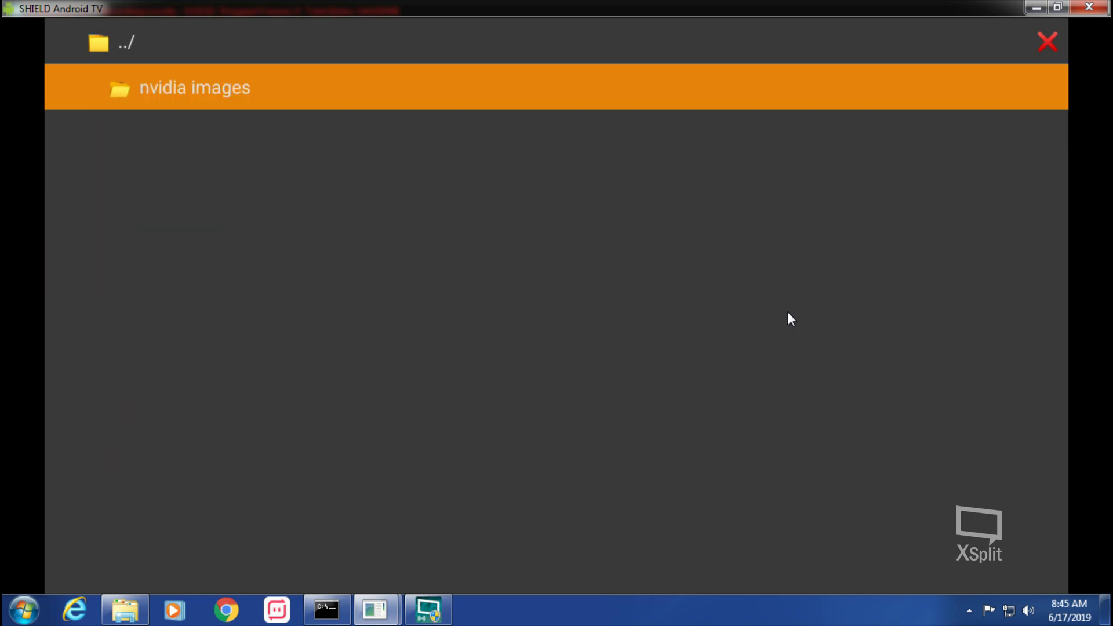
{"action": "key", "text": "Return"}
{"action": "key", "text": "Down"}
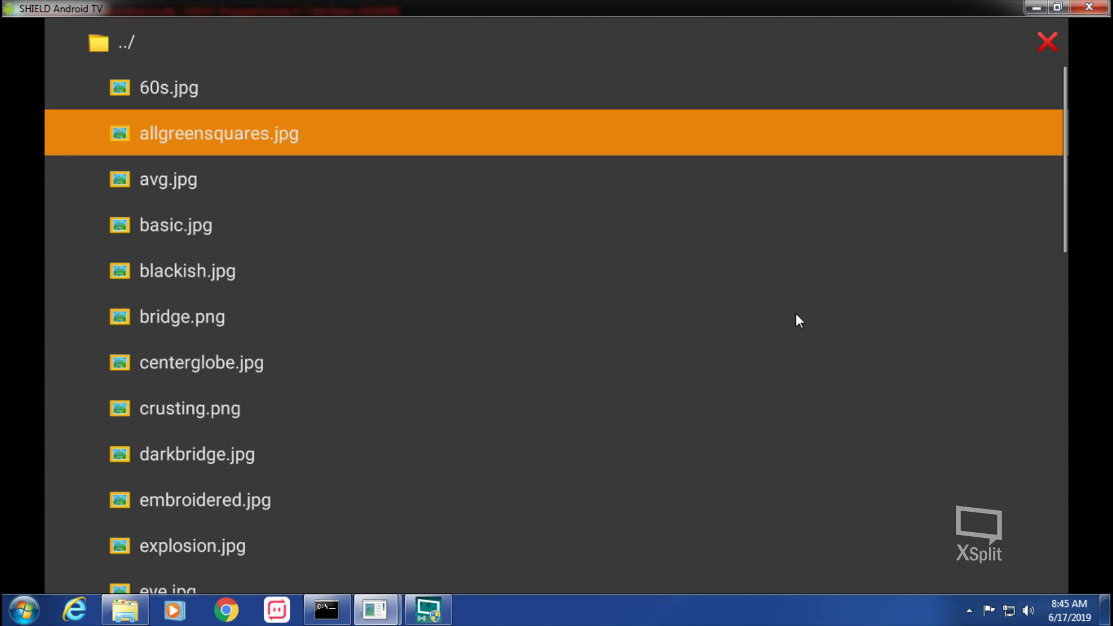
{"action": "key", "text": "Return"}
{"action": "key", "text": "Down"}
{"action": "key", "text": "Down"}
{"action": "key", "text": "Down"}
{"action": "key", "text": "Down"}
{"action": "key", "text": "Down"}
{"action": "key", "text": "Down"}
{"action": "key", "text": "Down"}
{"action": "key", "text": "Down"}
{"action": "key", "text": "Down"}
{"action": "key", "text": "Down"}
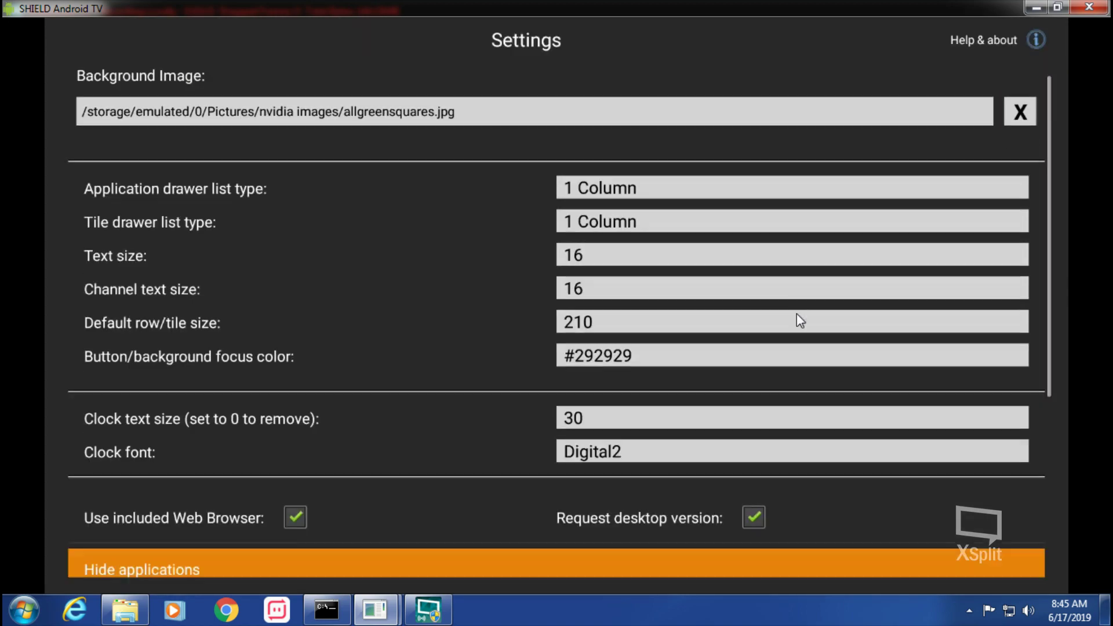
{"action": "key", "text": "Down"}
{"action": "key", "text": "Down"}
{"action": "key", "text": "Down"}
{"action": "key", "text": "Down"}
{"action": "key", "text": "Down"}
Save the settings and return to the green honeycomb home screen.
{"action": "key", "text": "Return"}
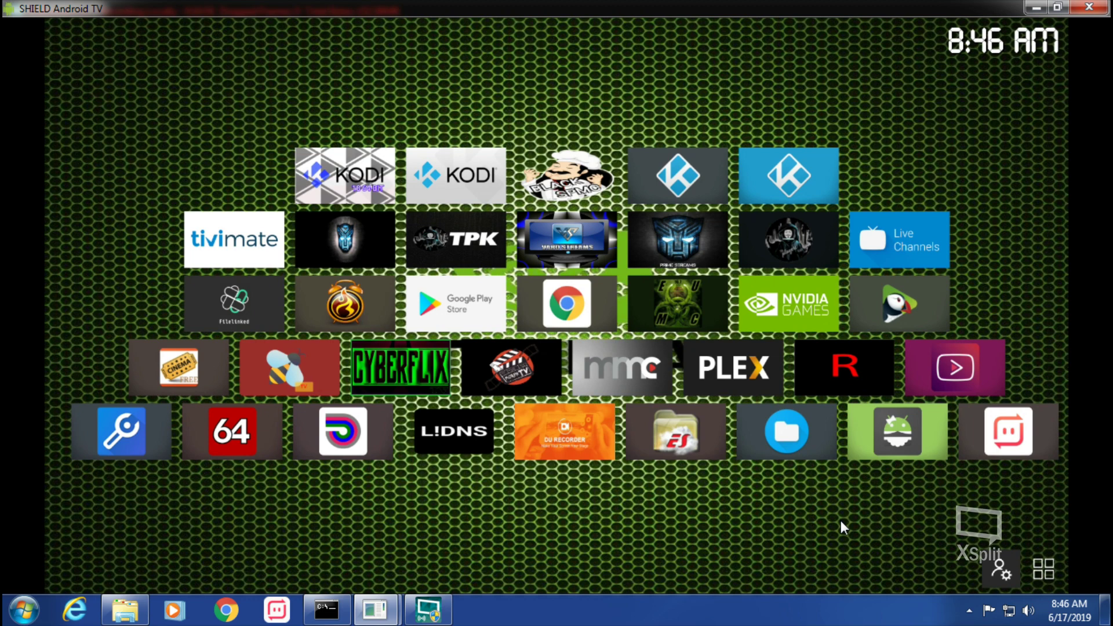
Open App settings and browse the Background Image picker to the Pictures folder.
{"action": "key", "text": "Return"}
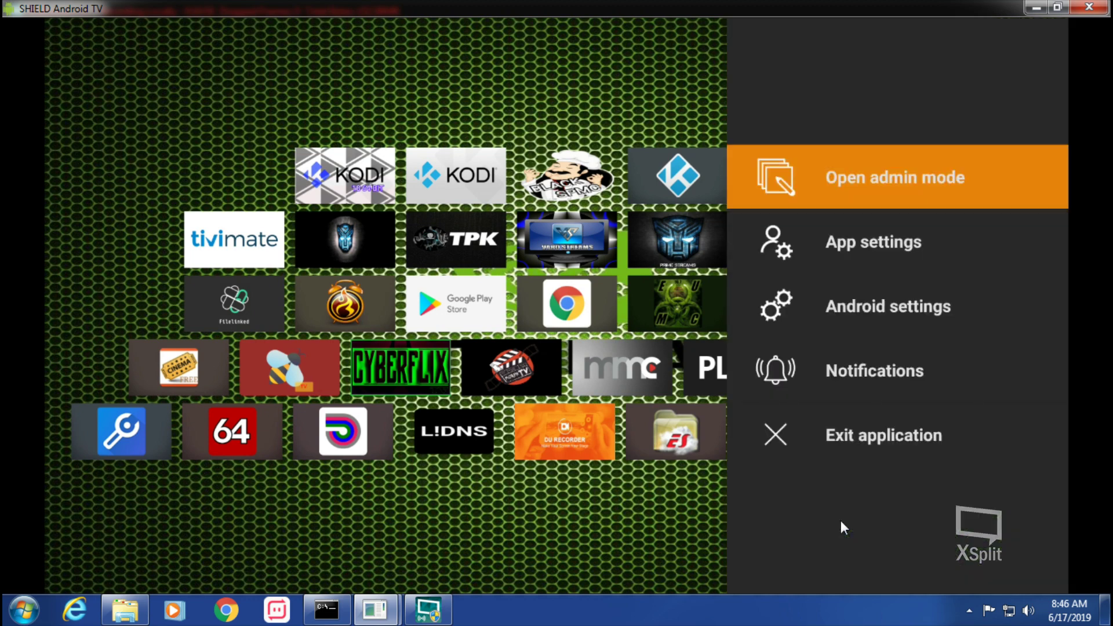
{"action": "key", "text": "Down"}
{"action": "key", "text": "Return"}
{"action": "key", "text": "Down"}
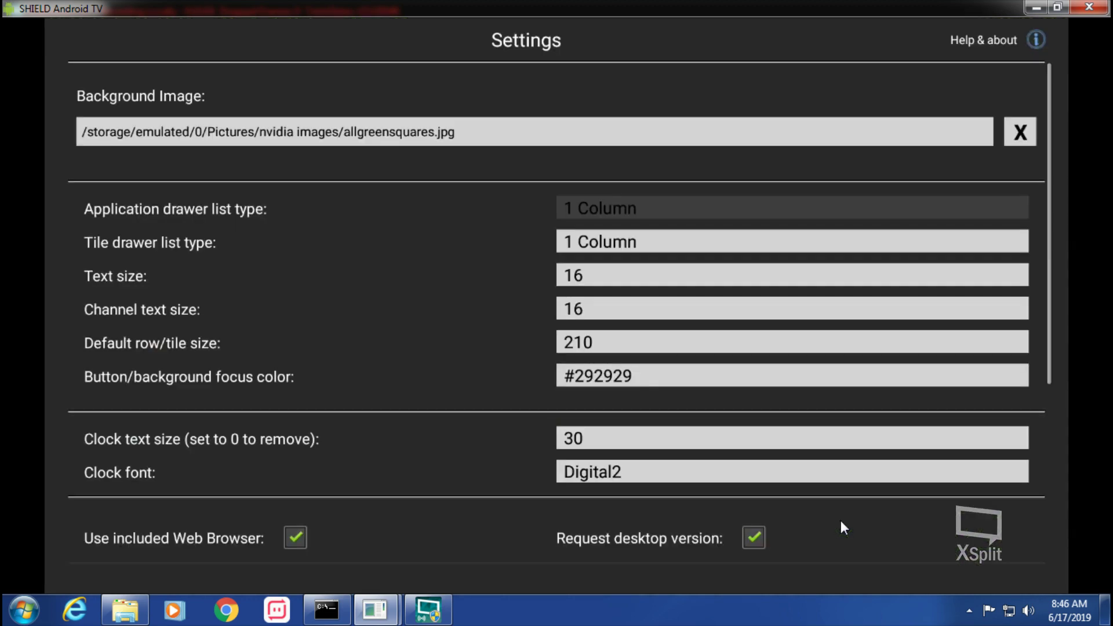
{"action": "key", "text": "Up"}
{"action": "key", "text": "Return"}
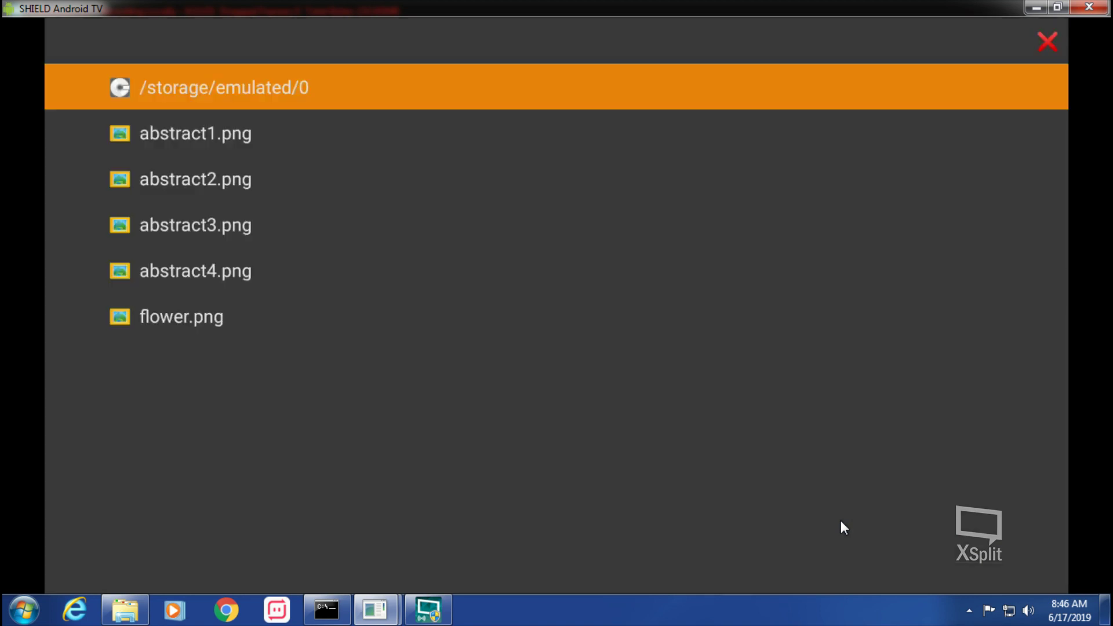
{"action": "key", "text": "Return"}
{"action": "key", "text": "Down"}
{"action": "key", "text": "Down"}
{"action": "key", "text": "Down"}
{"action": "key", "text": "Down"}
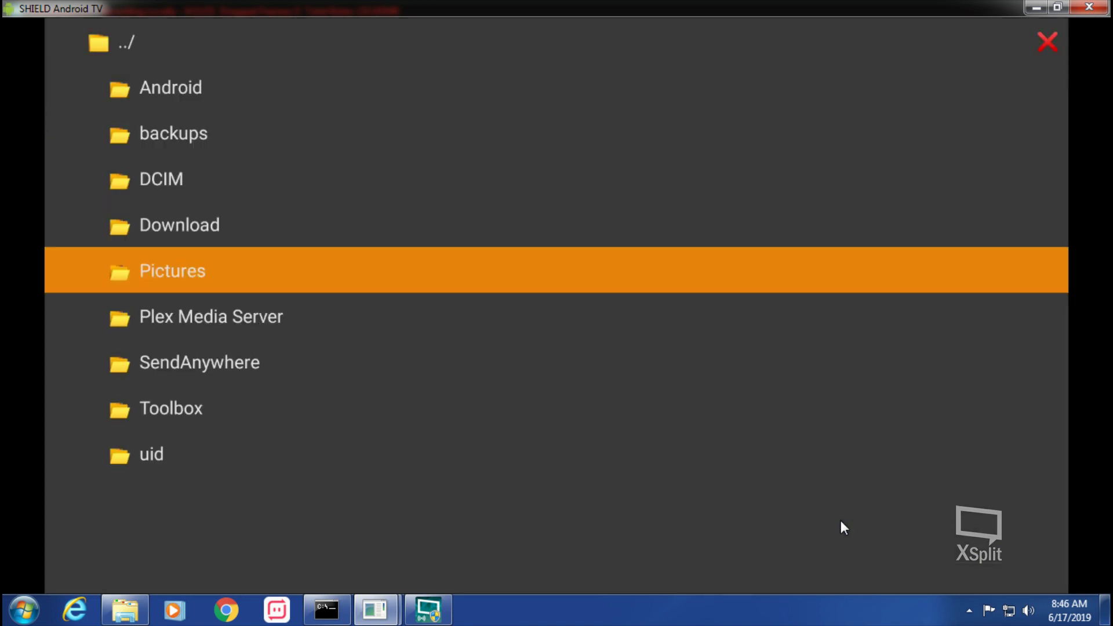
{"action": "key", "text": "Return"}
{"action": "key", "text": "Return"}
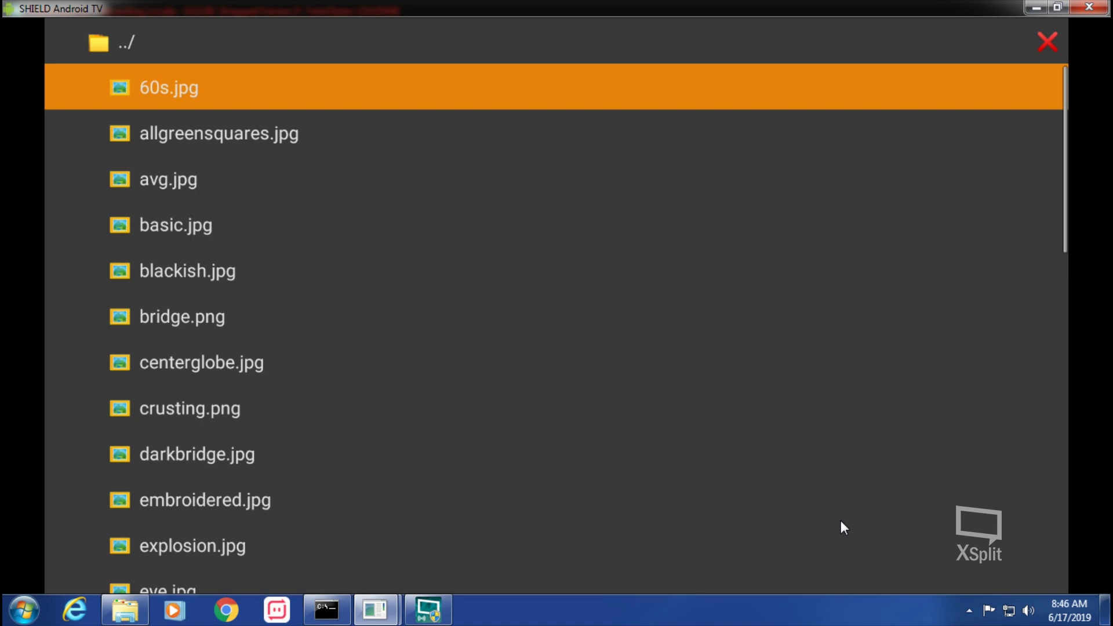
Browse the wallpaper list and select avg.jpg as the background image.
{"action": "key", "text": "Down"}
{"action": "key", "text": "Down"}
{"action": "key", "text": "Down"}
{"action": "key", "text": "Down"}
{"action": "key", "text": "Down"}
{"action": "key", "text": "Down"}
{"action": "key", "text": "Down"}
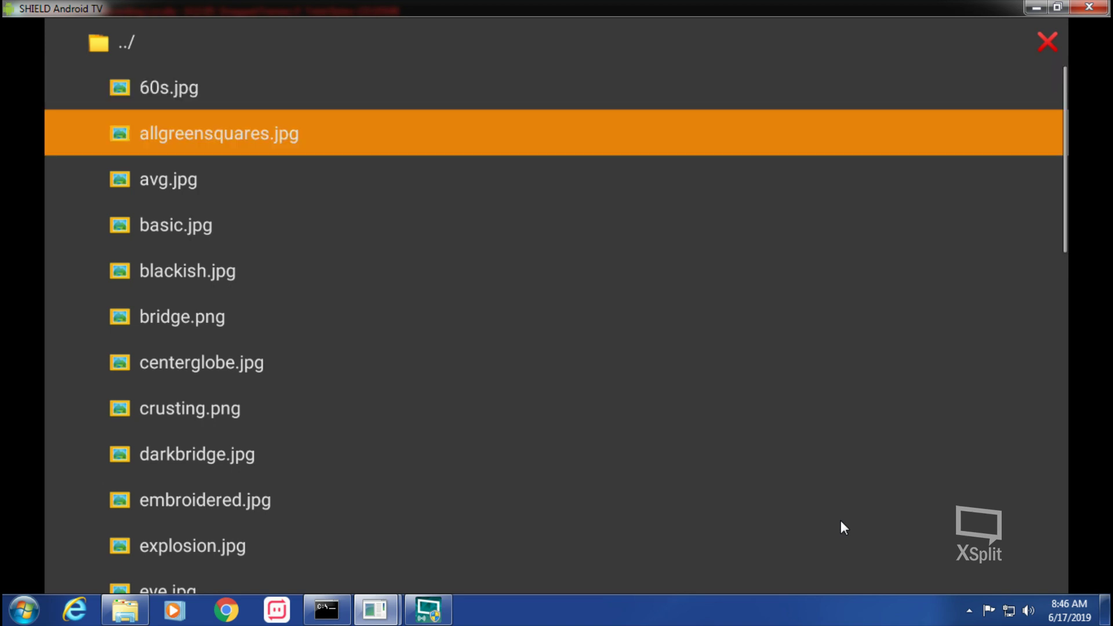
{"action": "key", "text": "Down"}
{"action": "key", "text": "Down"}
{"action": "key", "text": "Down"}
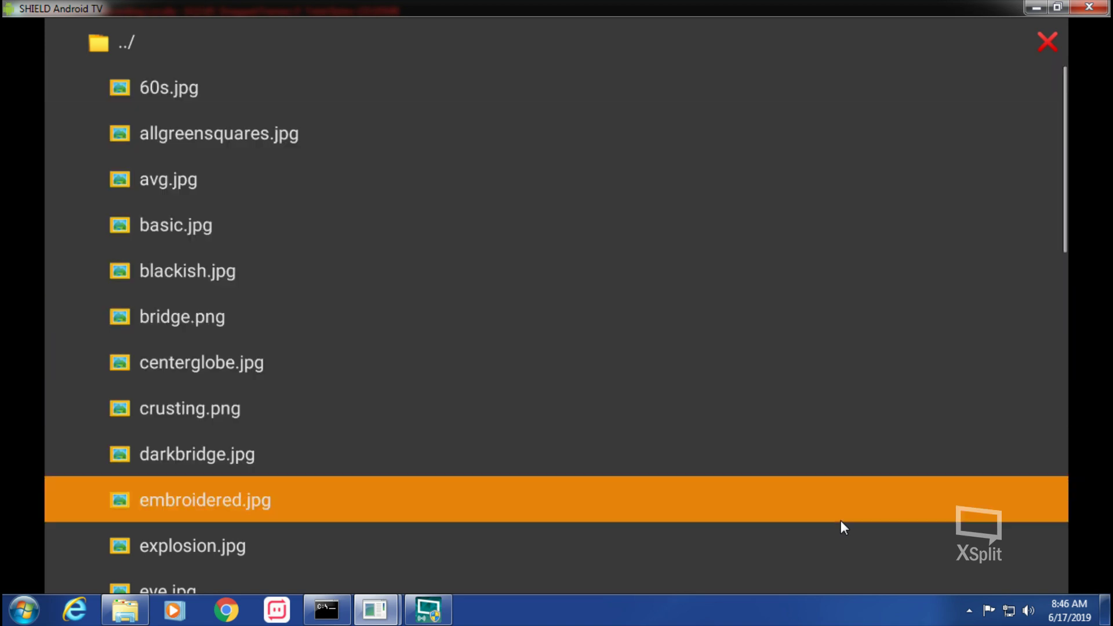
{"action": "key", "text": "Up"}
{"action": "key", "text": "Down"}
{"action": "key", "text": "Down"}
{"action": "key", "text": "Down"}
{"action": "key", "text": "Down"}
{"action": "key", "text": "Down"}
{"action": "key", "text": "Down"}
{"action": "key", "text": "Down"}
{"action": "key", "text": "Down"}
{"action": "key", "text": "Down"}
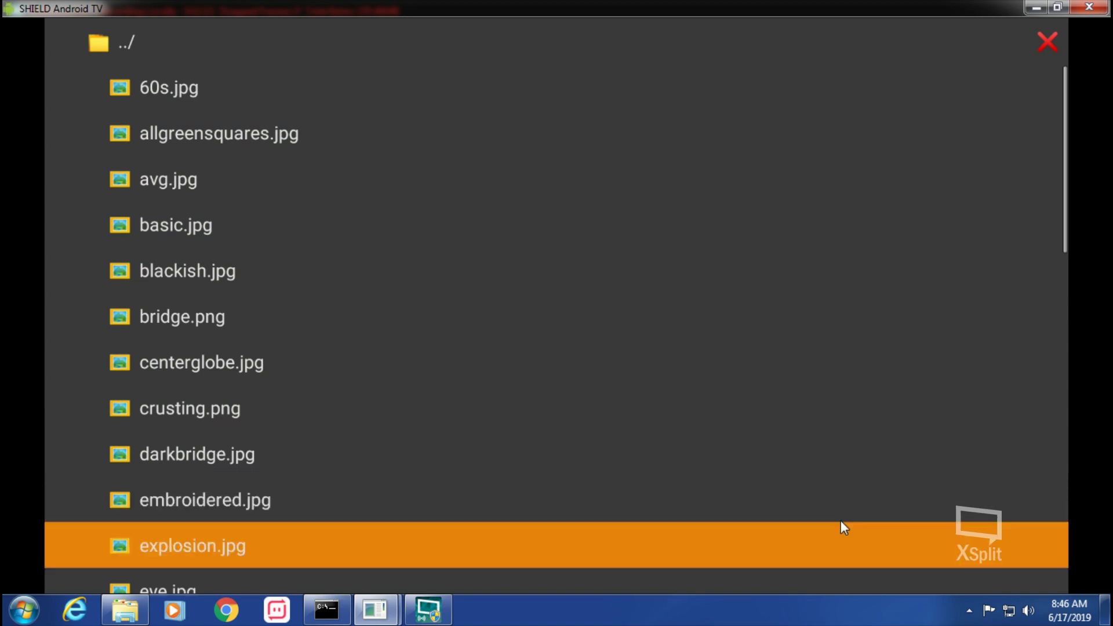
{"action": "key", "text": "Down"}
{"action": "key", "text": "Down"}
{"action": "key", "text": "Down"}
{"action": "key", "text": "Down"}
{"action": "key", "text": "Down"}
{"action": "key", "text": "Down"}
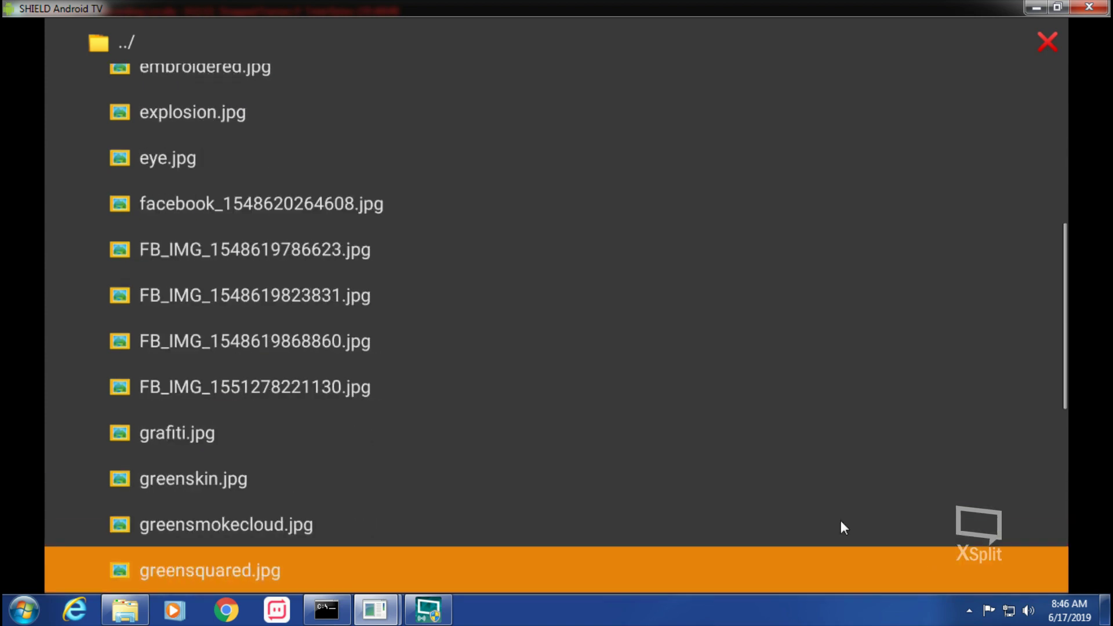
{"action": "key", "text": "Down"}
{"action": "key", "text": "Down"}
{"action": "key", "text": "Down"}
{"action": "key", "text": "Down"}
{"action": "key", "text": "Down"}
{"action": "key", "text": "Down"}
{"action": "key", "text": "Down"}
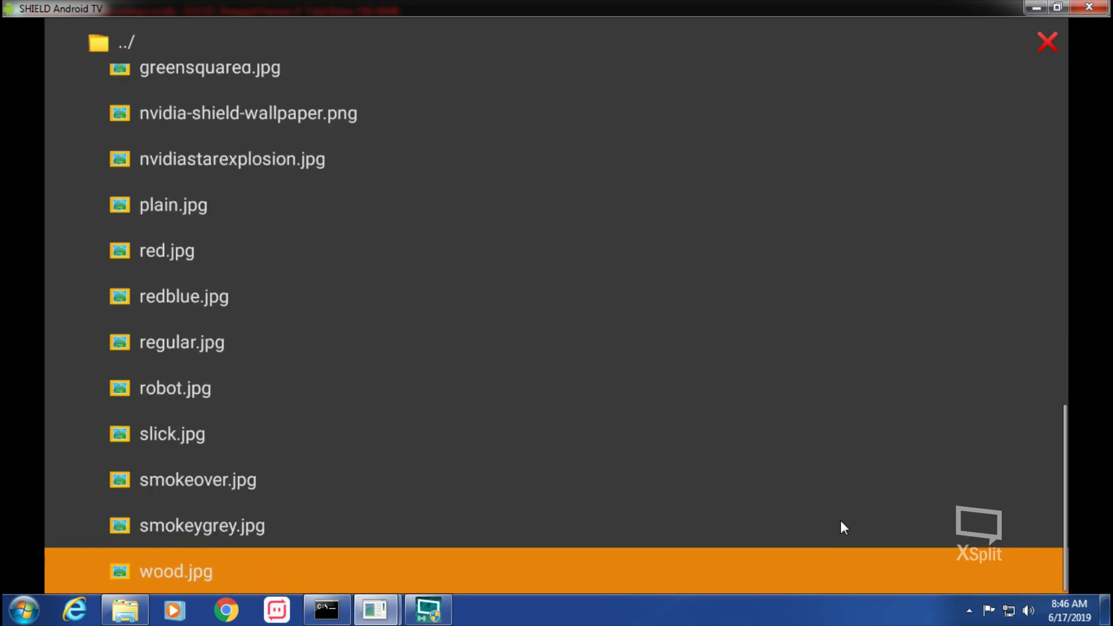
{"action": "key", "text": "Up"}
{"action": "key", "text": "Up"}
{"action": "key", "text": "Up"}
{"action": "key", "text": "Up"}
{"action": "key", "text": "Up"}
{"action": "key", "text": "Up"}
{"action": "key", "text": "Up"}
{"action": "key", "text": "Up"}
{"action": "key", "text": "Up"}
{"action": "key", "text": "Up"}
{"action": "key", "text": "Up"}
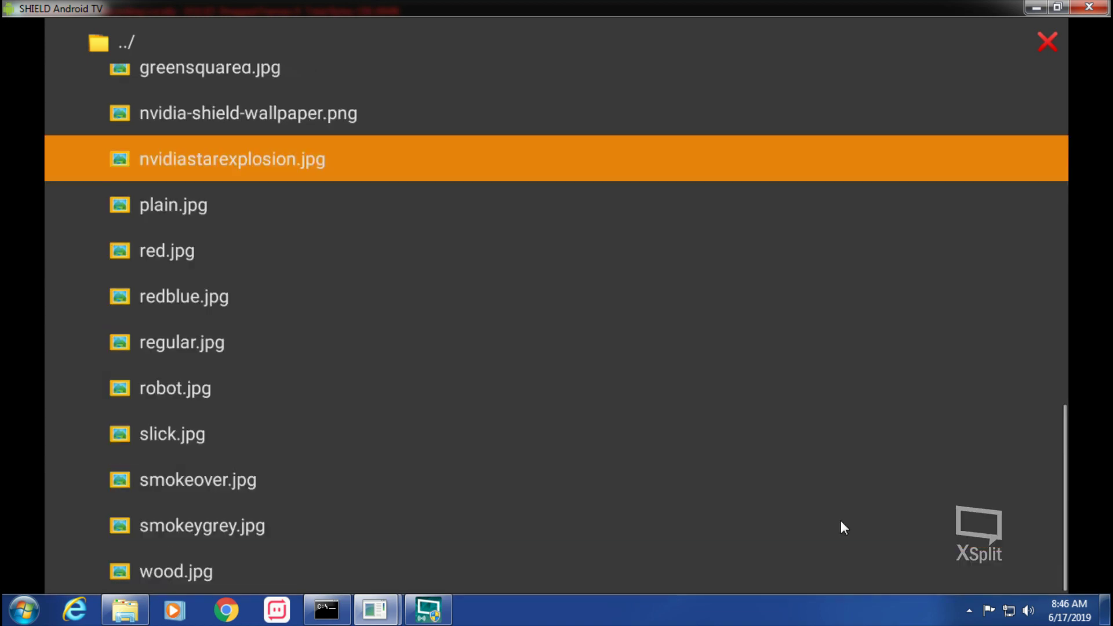
{"action": "key", "text": "Up"}
{"action": "key", "text": "Up"}
{"action": "key", "text": "Up"}
{"action": "key", "text": "Up"}
{"action": "key", "text": "Up"}
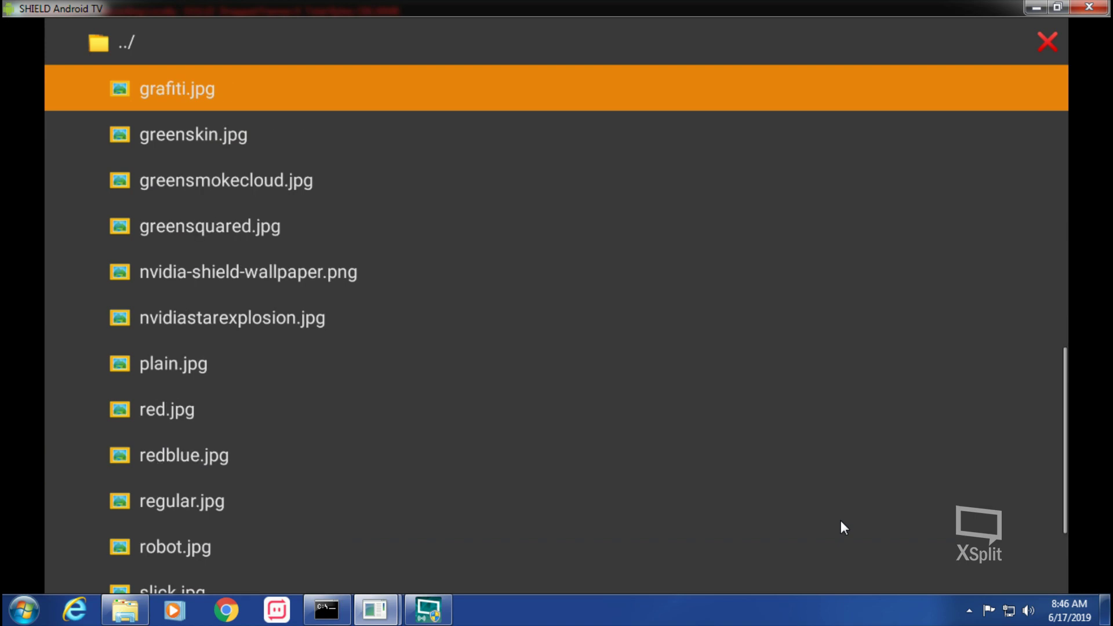
{"action": "key", "text": "Up"}
{"action": "key", "text": "Up"}
{"action": "key", "text": "Up"}
{"action": "key", "text": "Up"}
{"action": "key", "text": "Up"}
{"action": "key", "text": "Up"}
{"action": "key", "text": "Up"}
{"action": "key", "text": "Up"}
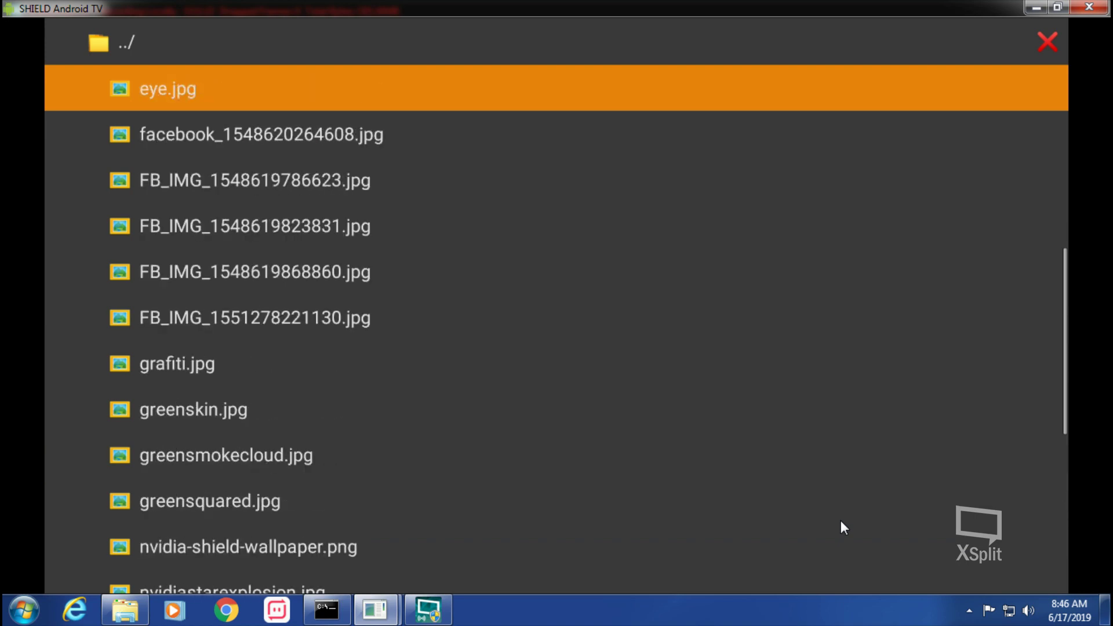
{"action": "key", "text": "Up"}
{"action": "key", "text": "Up"}
{"action": "key", "text": "Up"}
{"action": "key", "text": "Up"}
{"action": "key", "text": "Up"}
{"action": "key", "text": "Up"}
{"action": "key", "text": "Up"}
{"action": "key", "text": "Up"}
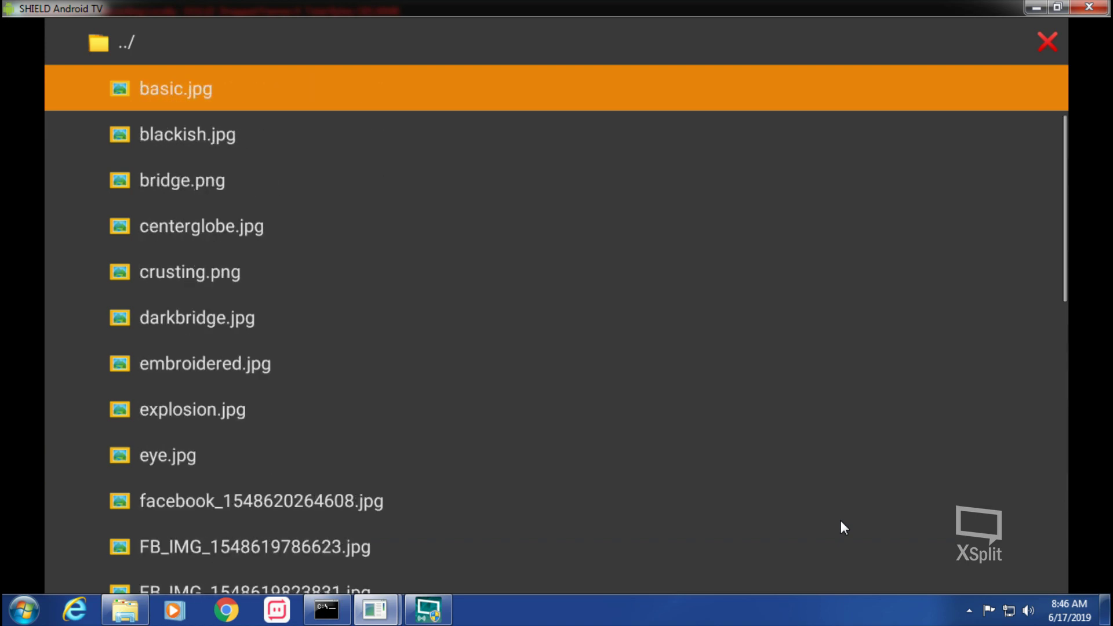
{"action": "key", "text": "Down"}
{"action": "key", "text": "Down"}
{"action": "key", "text": "Down"}
{"action": "key", "text": "Down"}
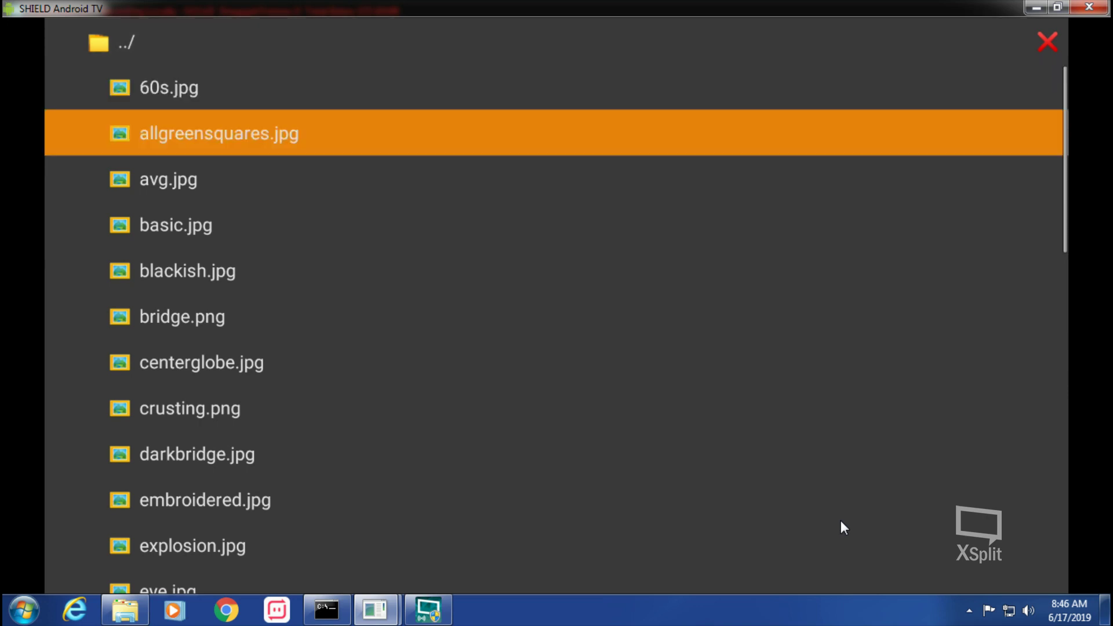
{"action": "key", "text": "Up"}
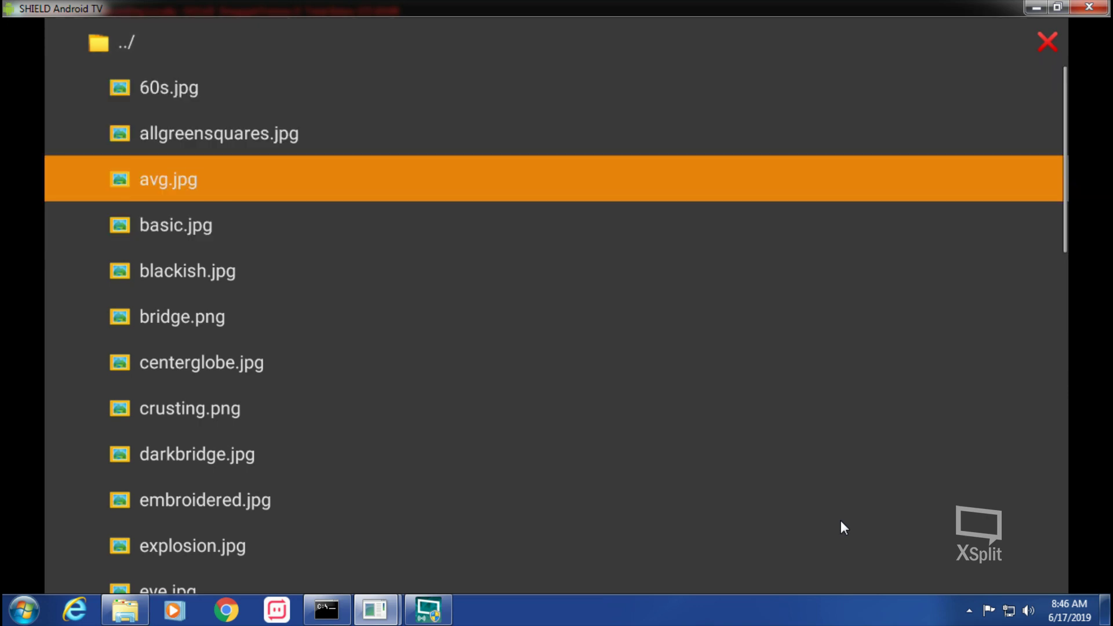
{"action": "key", "text": "Return"}
{"action": "key", "text": "Down"}
{"action": "key", "text": "Down"}
{"action": "key", "text": "Down"}
{"action": "key", "text": "Down"}
{"action": "key", "text": "Down"}
{"action": "key", "text": "Down"}
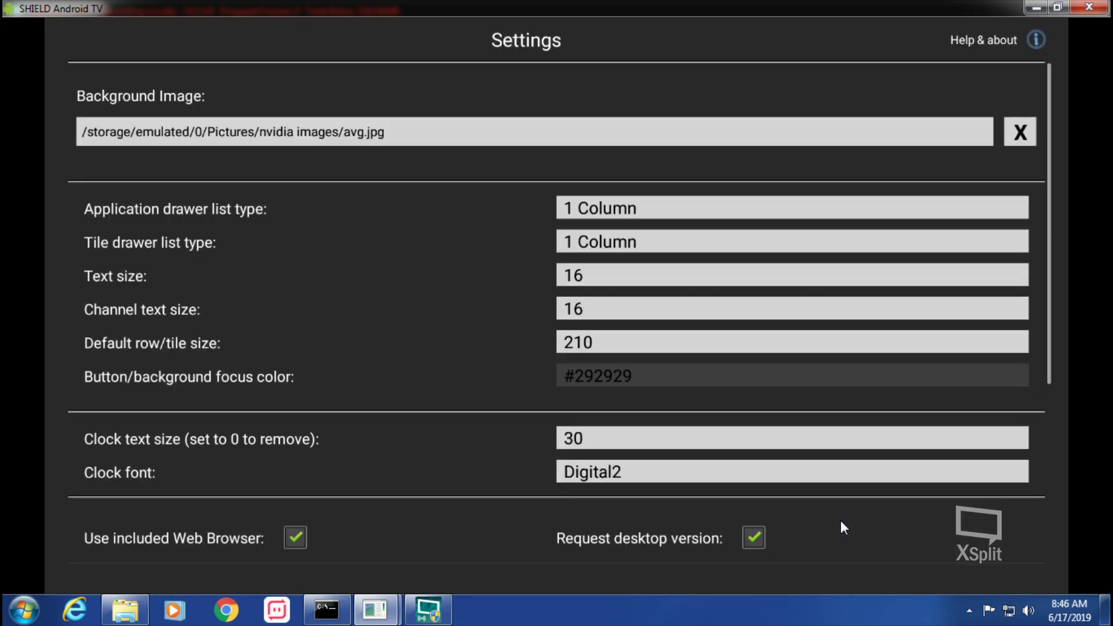
{"action": "key", "text": "Down"}
{"action": "key", "text": "Down"}
{"action": "key", "text": "Down"}
Save the avg.jpg background, then browse the Background Image picker to Pictures.
{"action": "key", "text": "Return"}
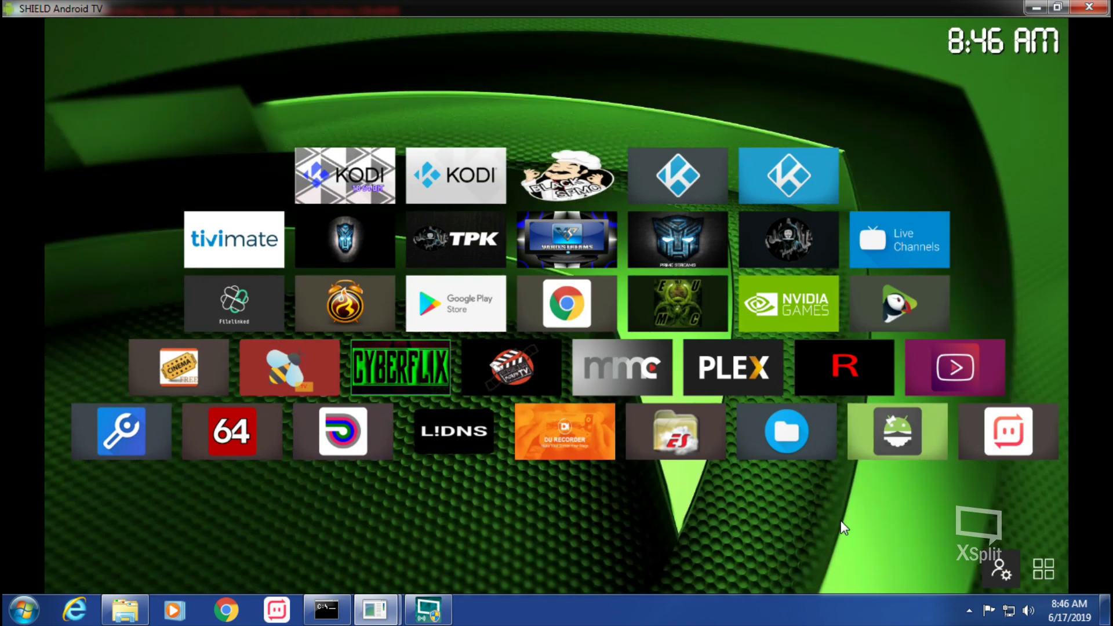
{"action": "key", "text": "Menu"}
{"action": "key", "text": "Down"}
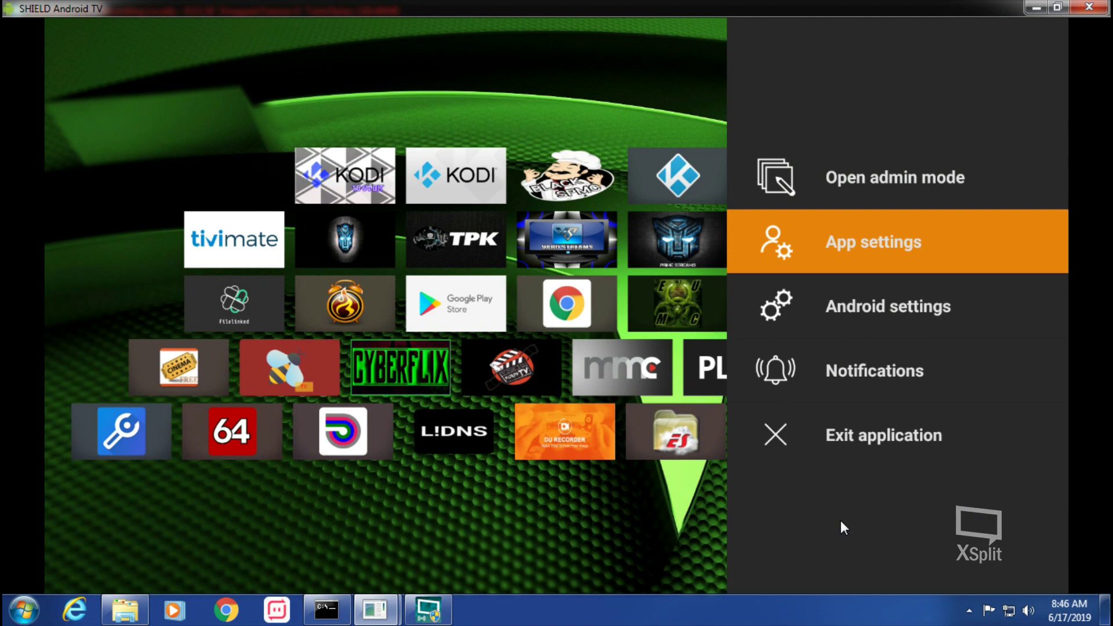
{"action": "key", "text": "Return"}
{"action": "key", "text": "Return"}
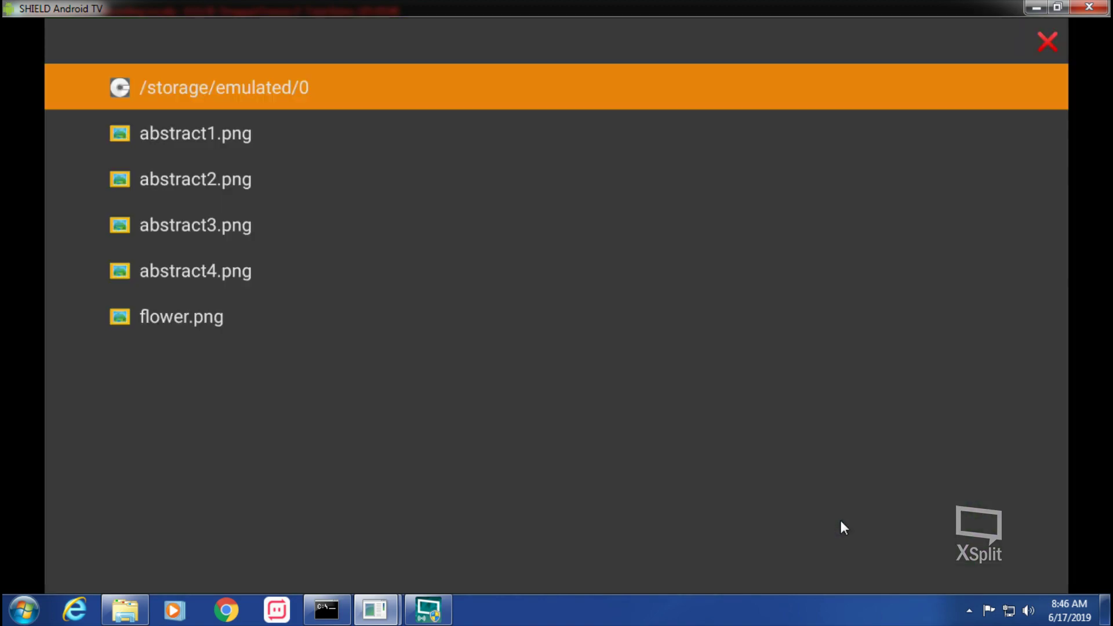
{"action": "key", "text": "Return"}
{"action": "key", "text": "Down"}
{"action": "key", "text": "Down"}
{"action": "key", "text": "Down"}
{"action": "key", "text": "Down"}
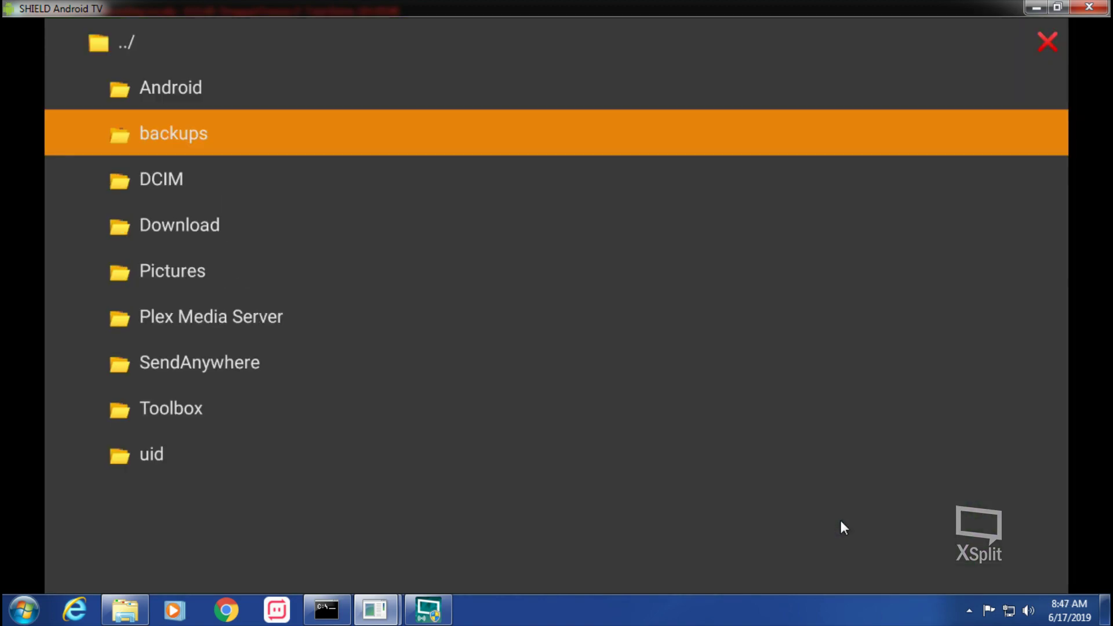
{"action": "key", "text": "Return"}
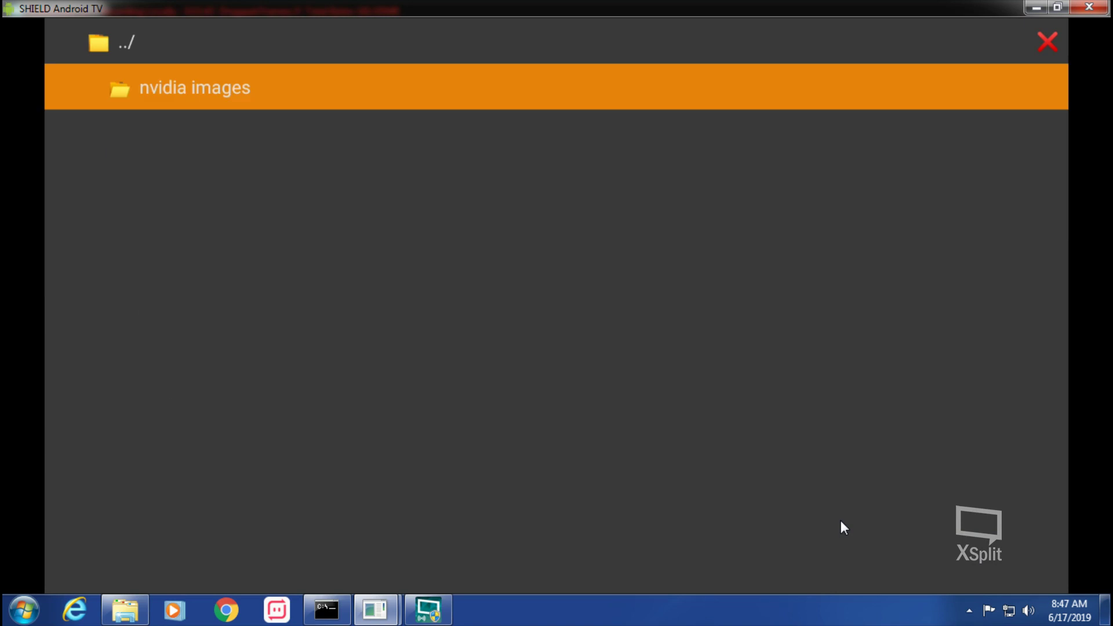
{"action": "key", "text": "Return"}
Set nvidia-shield-wallpaper.png from nvidia images as the background and save.
{"action": "key", "text": "Down"}
{"action": "key", "text": "Down"}
{"action": "key", "text": "Down"}
{"action": "key", "text": "Down"}
{"action": "key", "text": "Down"}
{"action": "key", "text": "Down"}
{"action": "key", "text": "Down"}
{"action": "key", "text": "Down"}
{"action": "key", "text": "Down"}
{"action": "key", "text": "Down"}
{"action": "key", "text": "Down"}
{"action": "key", "text": "Down"}
{"action": "key", "text": "Down"}
{"action": "key", "text": "Down"}
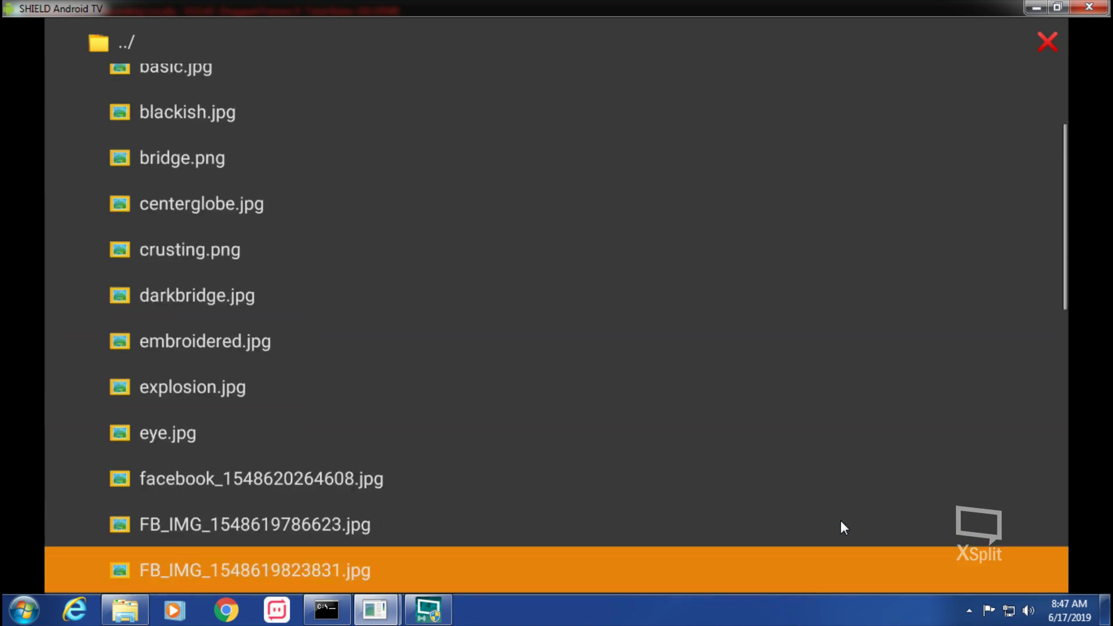
{"action": "key", "text": "Down"}
{"action": "key", "text": "Down"}
{"action": "key", "text": "Down"}
{"action": "key", "text": "Down"}
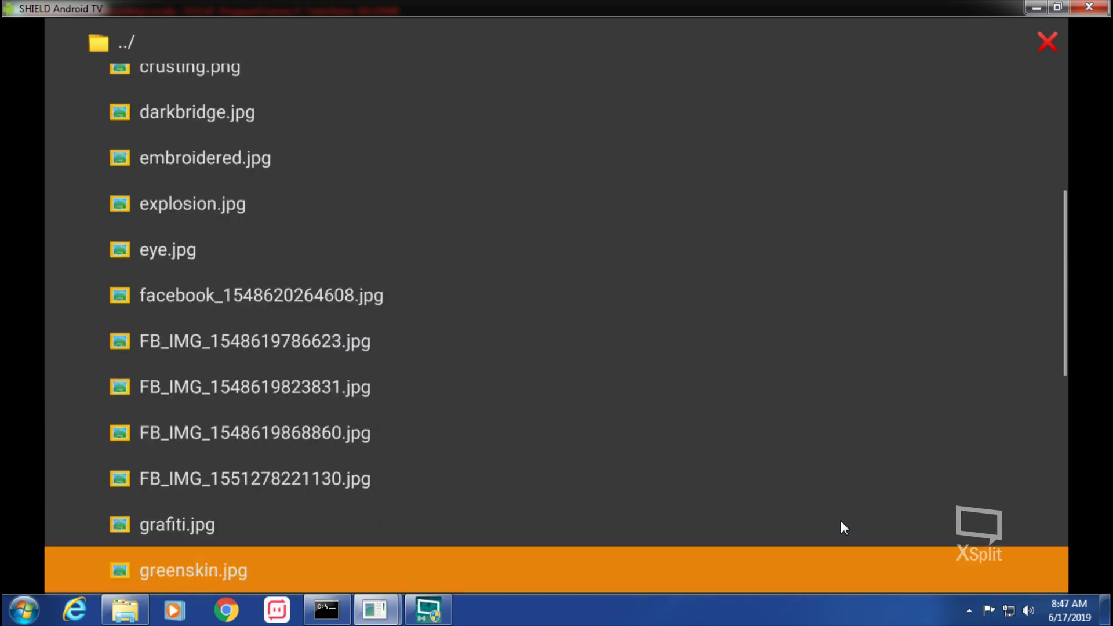
{"action": "key", "text": "Down"}
{"action": "key", "text": "Down"}
{"action": "key", "text": "Down"}
{"action": "key", "text": "Down"}
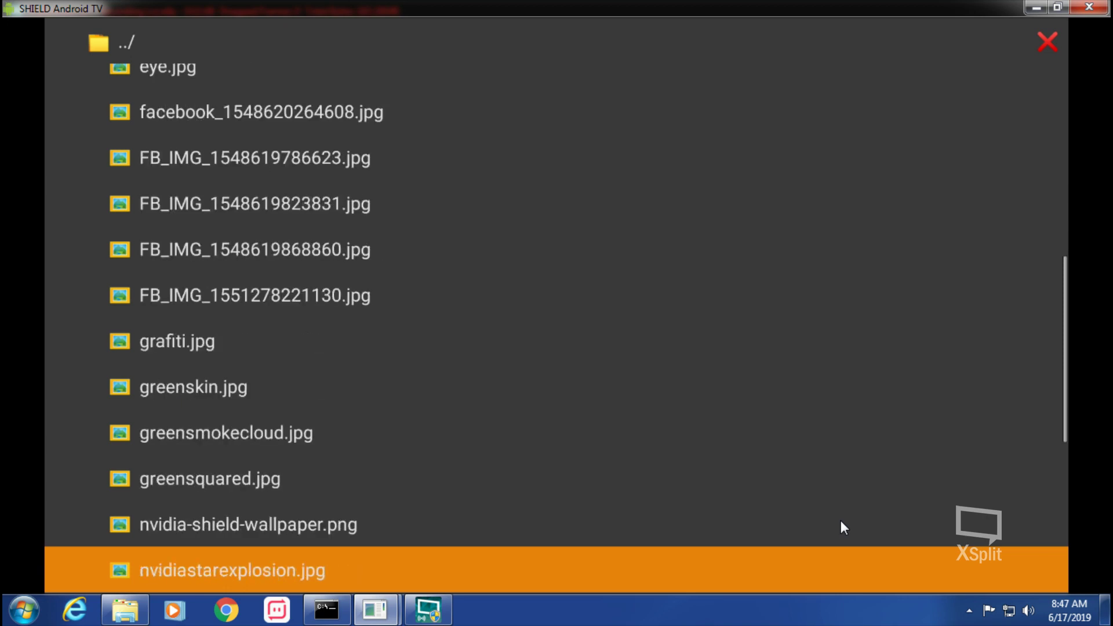
{"action": "key", "text": "Up"}
{"action": "key", "text": "Return"}
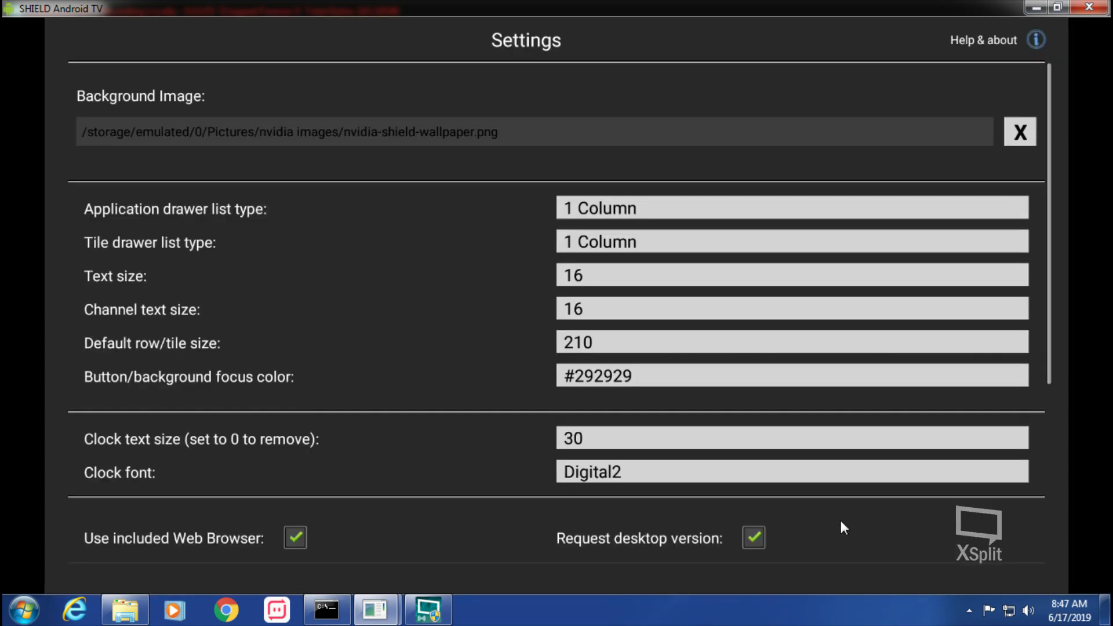
{"action": "key", "text": "Down"}
{"action": "key", "text": "Down"}
{"action": "key", "text": "Down"}
{"action": "key", "text": "Down"}
{"action": "key", "text": "Down"}
{"action": "key", "text": "Down"}
{"action": "key", "text": "Down"}
{"action": "key", "text": "Down"}
{"action": "key", "text": "Down"}
{"action": "key", "text": "Down"}
{"action": "key", "text": "Down"}
{"action": "key", "text": "Down"}
{"action": "key", "text": "Down"}
{"action": "key", "text": "Down"}
{"action": "key", "text": "Down"}
{"action": "key", "text": "Down"}
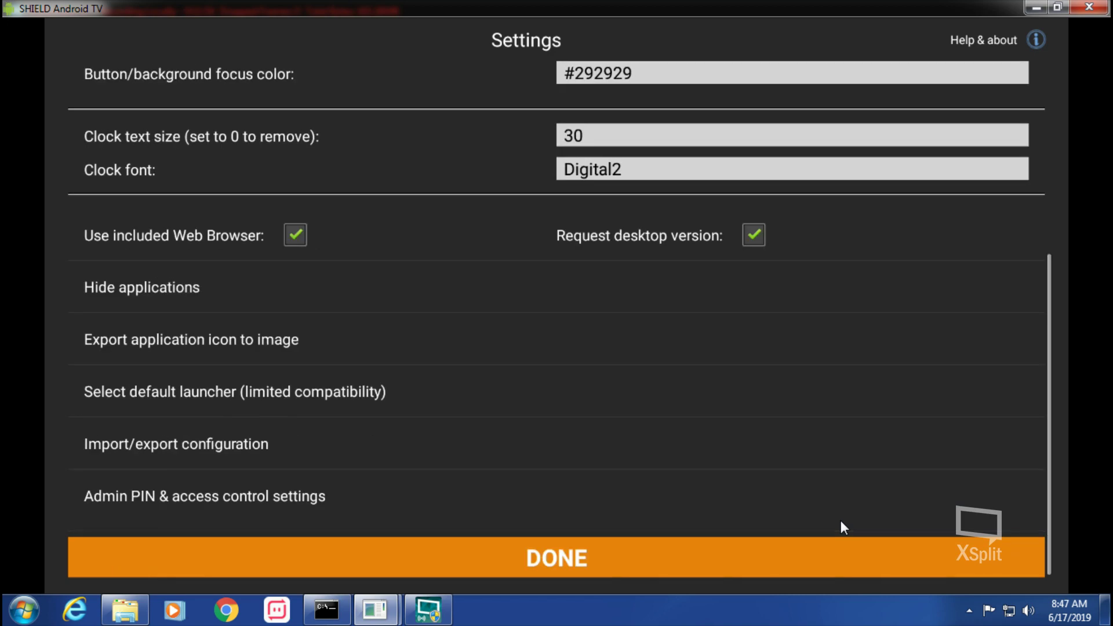
{"action": "key", "text": "Return"}
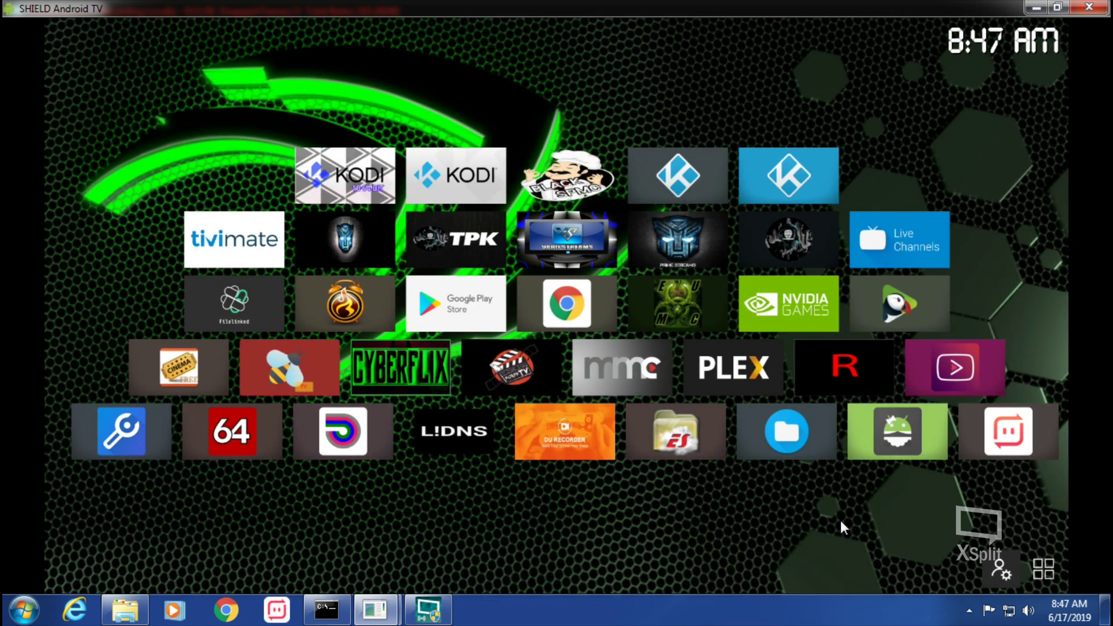
Reopen App settings and browse the Background Image picker to the Pictures folder.
{"action": "key", "text": "Menu"}
{"action": "key", "text": "Down"}
{"action": "key", "text": "Return"}
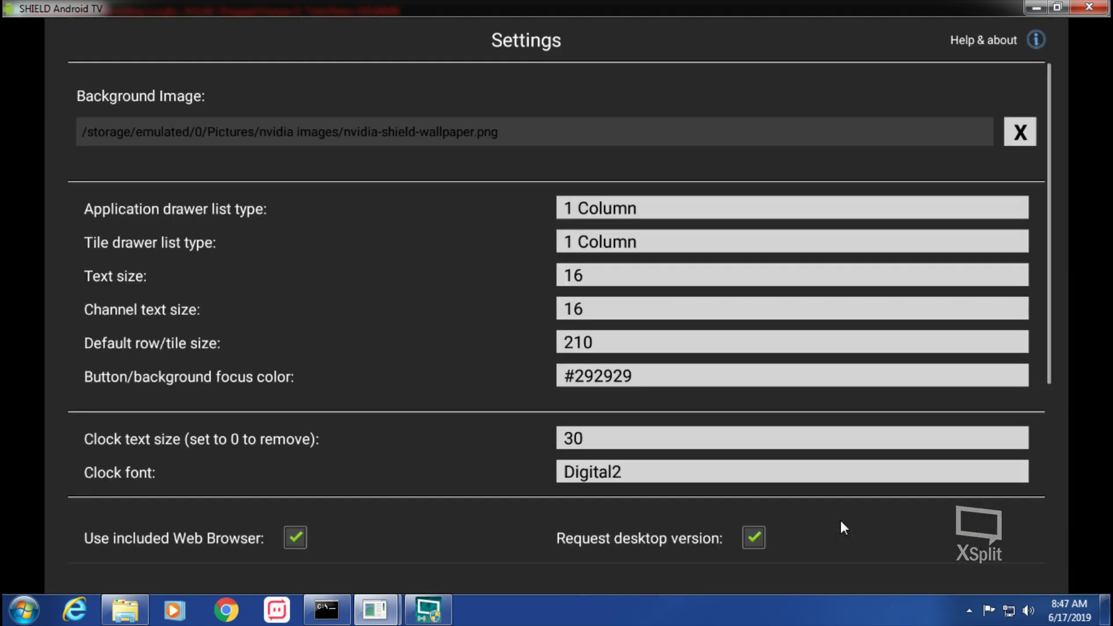
{"action": "key", "text": "Down"}
{"action": "key", "text": "Down"}
{"action": "key", "text": "Up"}
{"action": "key", "text": "Up"}
{"action": "key", "text": "Return"}
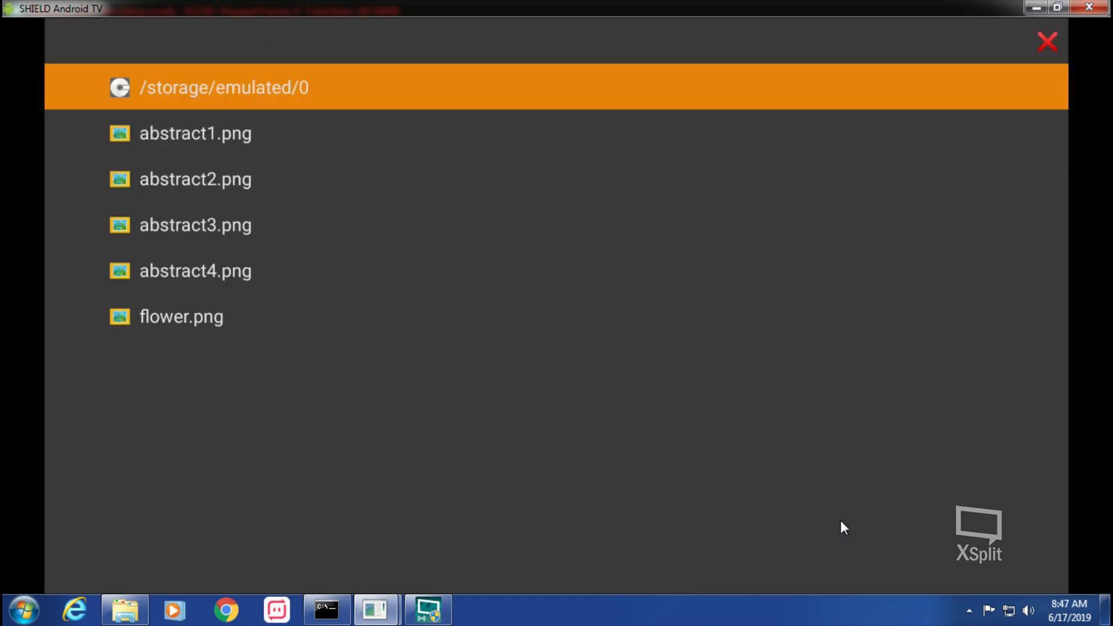
{"action": "key", "text": "Down"}
{"action": "key", "text": "Down"}
{"action": "key", "text": "Down"}
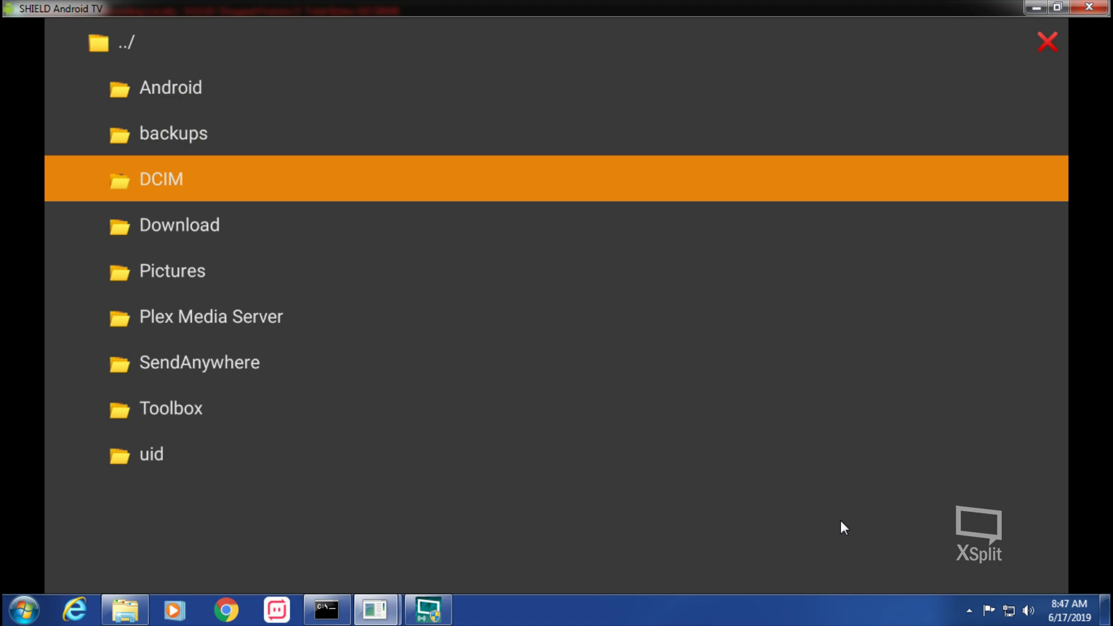
{"action": "key", "text": "Return"}
{"action": "key", "text": "Return"}
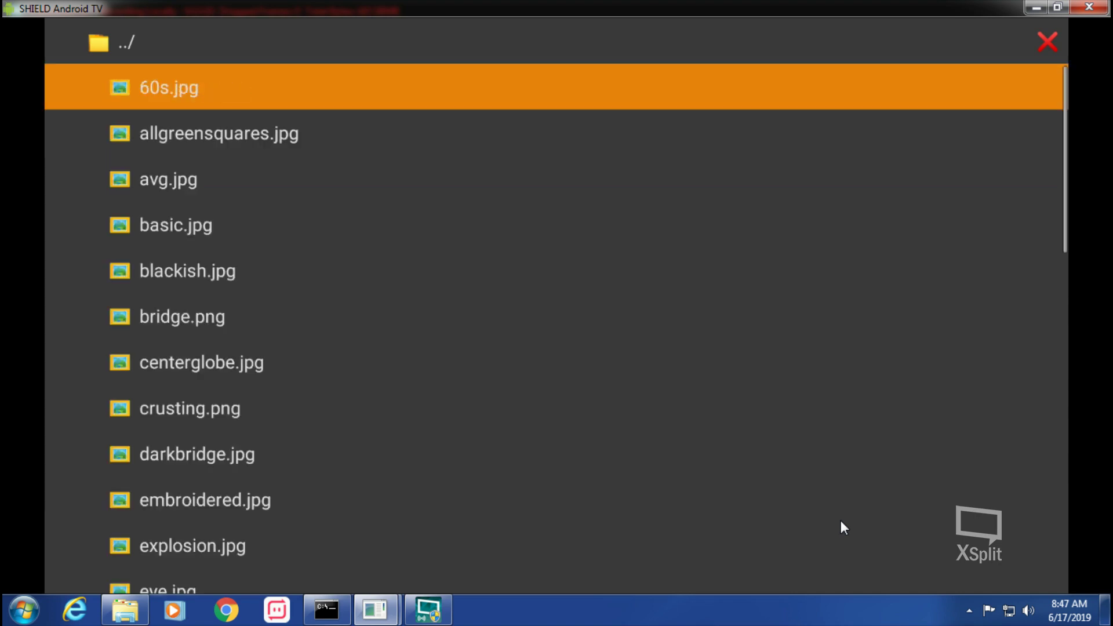
Select wood.jpg from the nvidia images folder as the background image.
{"action": "key", "text": "Down"}
{"action": "key", "text": "Down"}
{"action": "key", "text": "Down"}
{"action": "key", "text": "Down"}
{"action": "key", "text": "Down"}
{"action": "key", "text": "Down"}
{"action": "key", "text": "Down"}
{"action": "key", "text": "Down"}
{"action": "key", "text": "Down"}
{"action": "key", "text": "Down"}
{"action": "key", "text": "Down"}
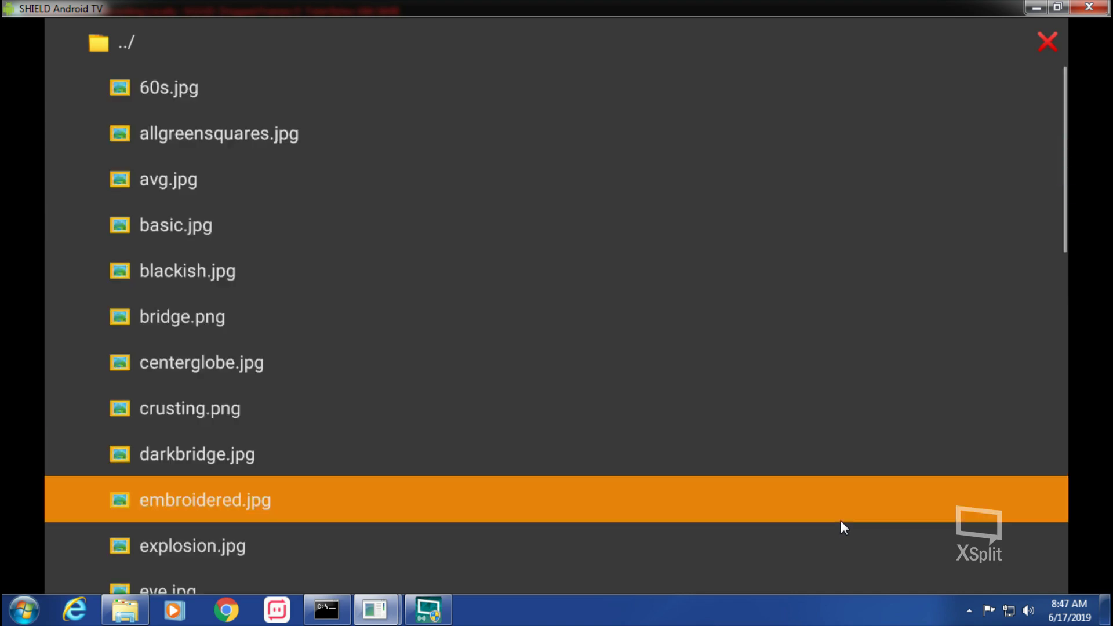
{"action": "key", "text": "Down"}
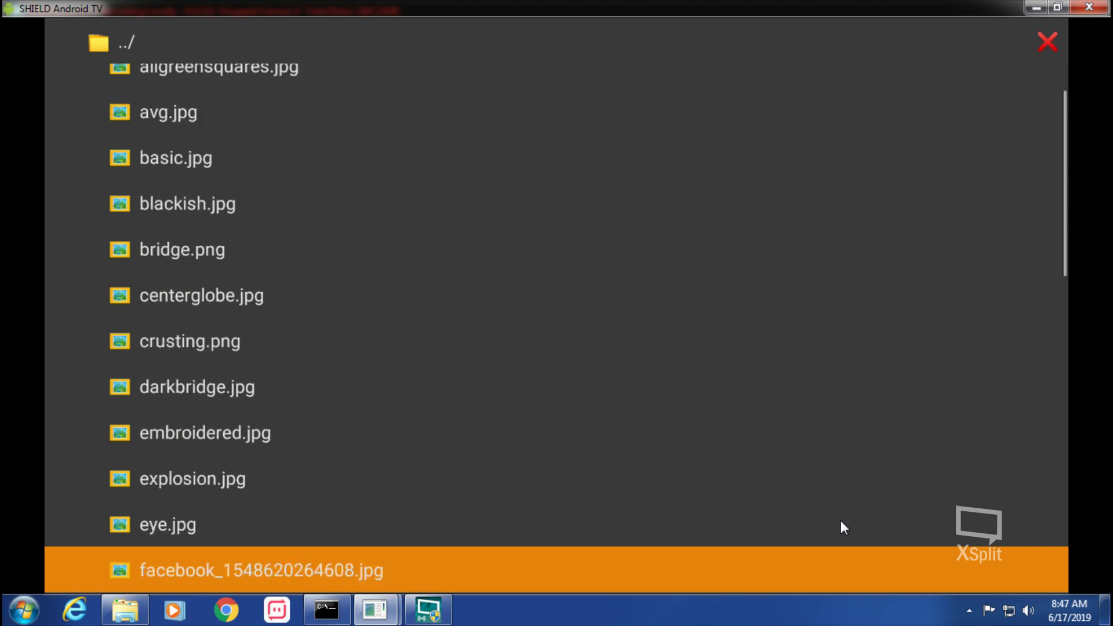
{"action": "key", "text": "Down"}
{"action": "key", "text": "Down"}
{"action": "key", "text": "Down"}
{"action": "key", "text": "Down"}
{"action": "key", "text": "Down"}
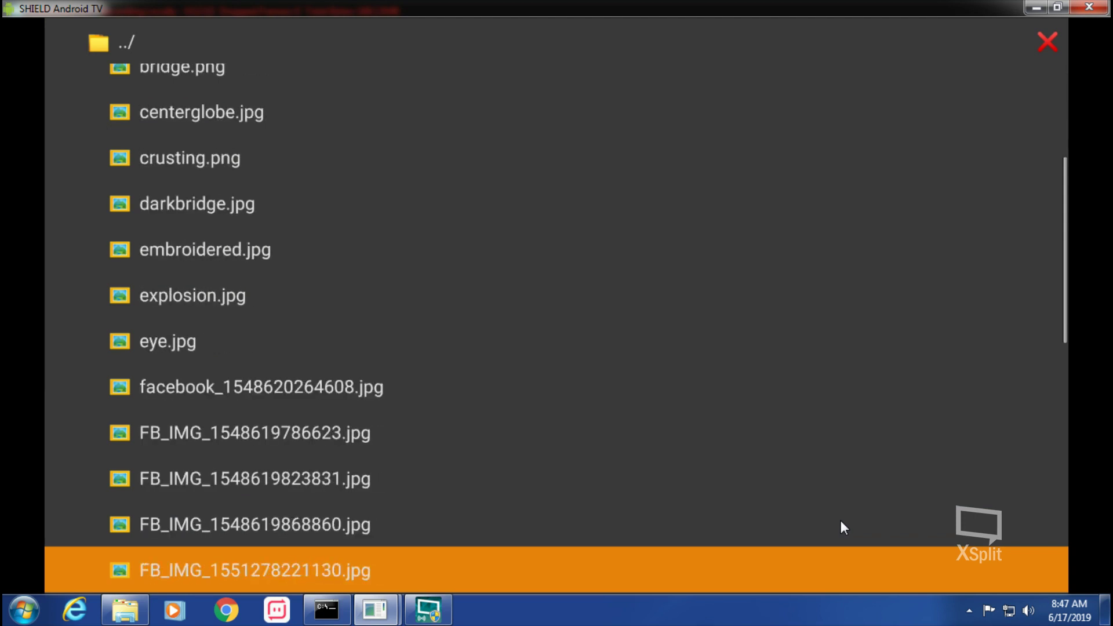
{"action": "key", "text": "Down"}
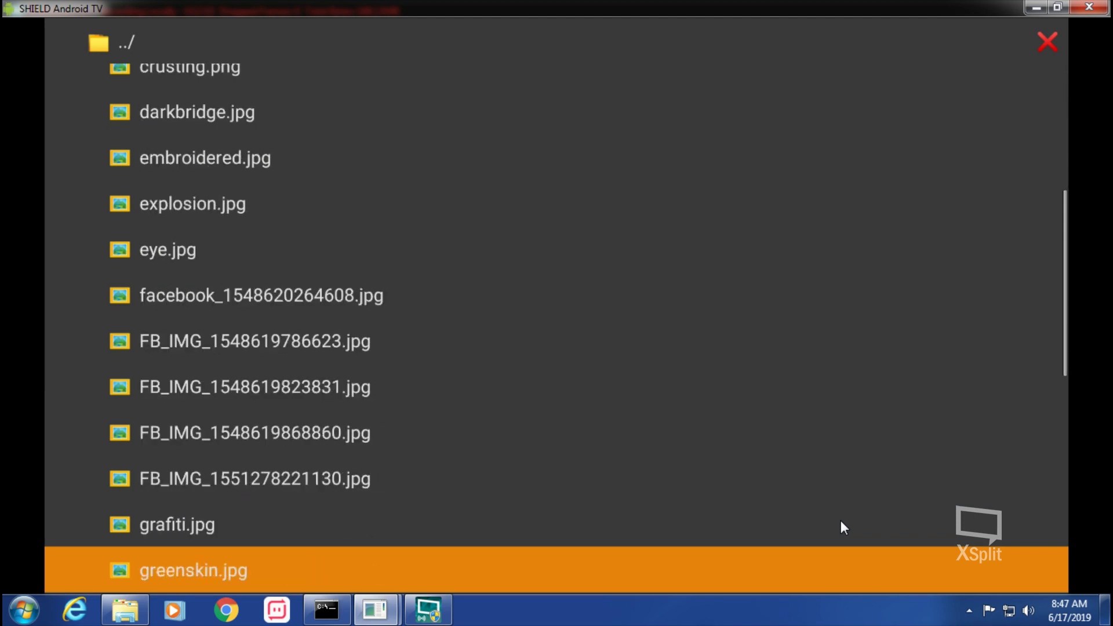
{"action": "key", "text": "Down"}
{"action": "key", "text": "Down"}
{"action": "key", "text": "Down"}
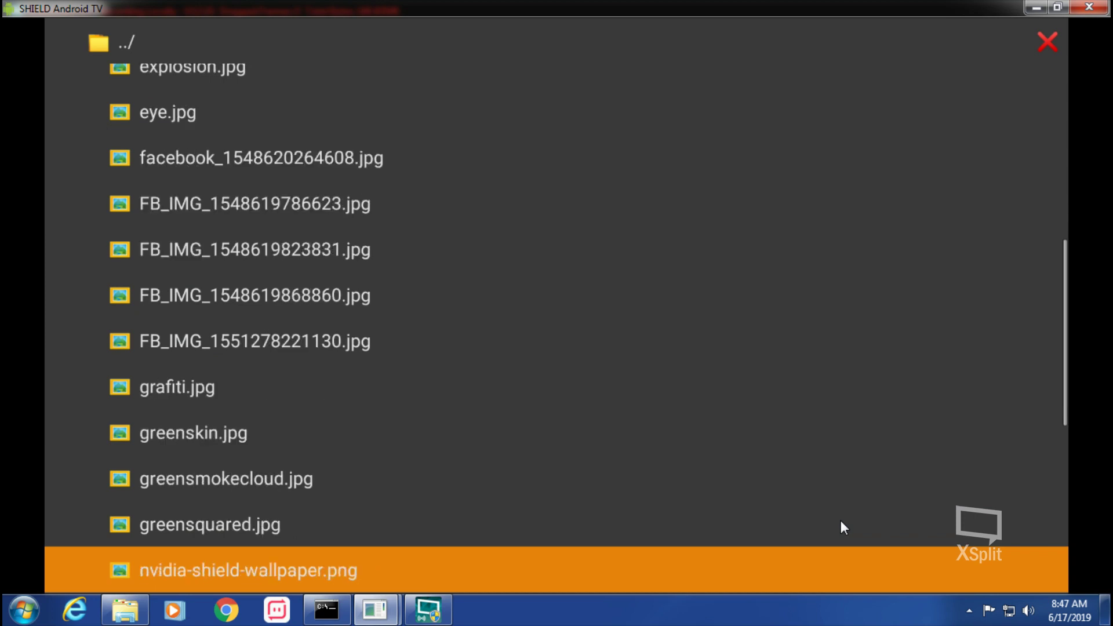
{"action": "key", "text": "Down"}
{"action": "key", "text": "Down"}
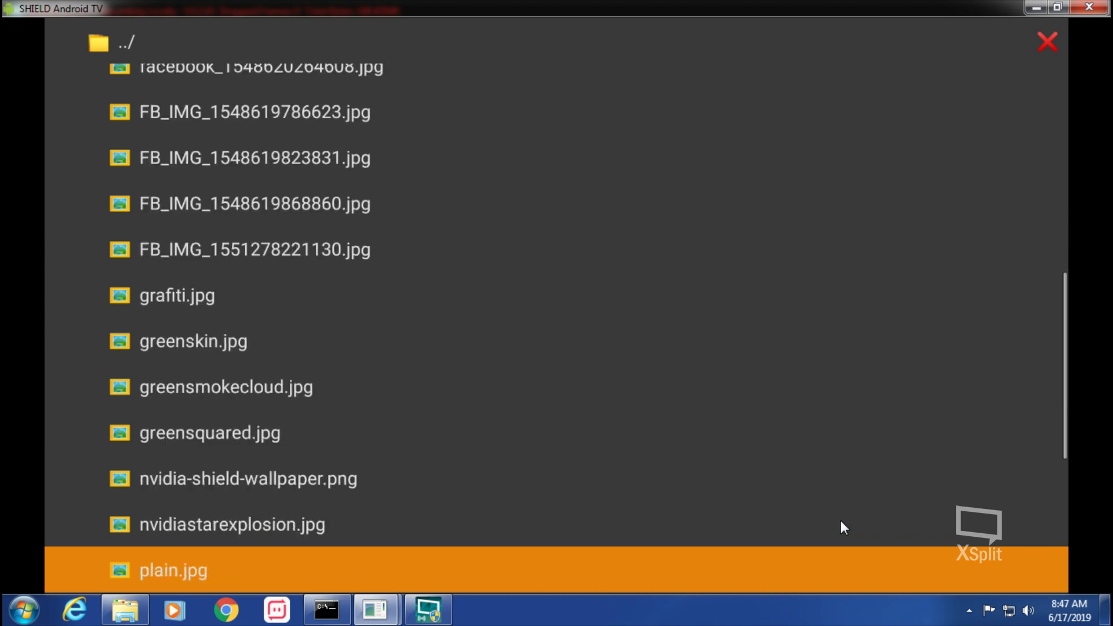
{"action": "key", "text": "Down"}
{"action": "key", "text": "Down"}
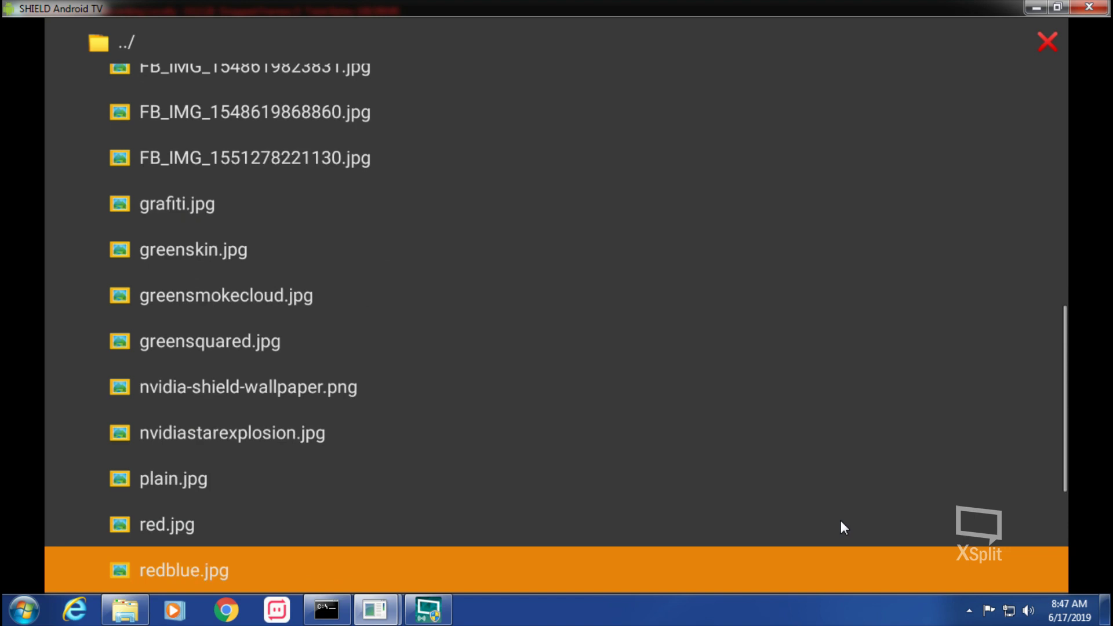
{"action": "key", "text": "Down"}
{"action": "key", "text": "Down"}
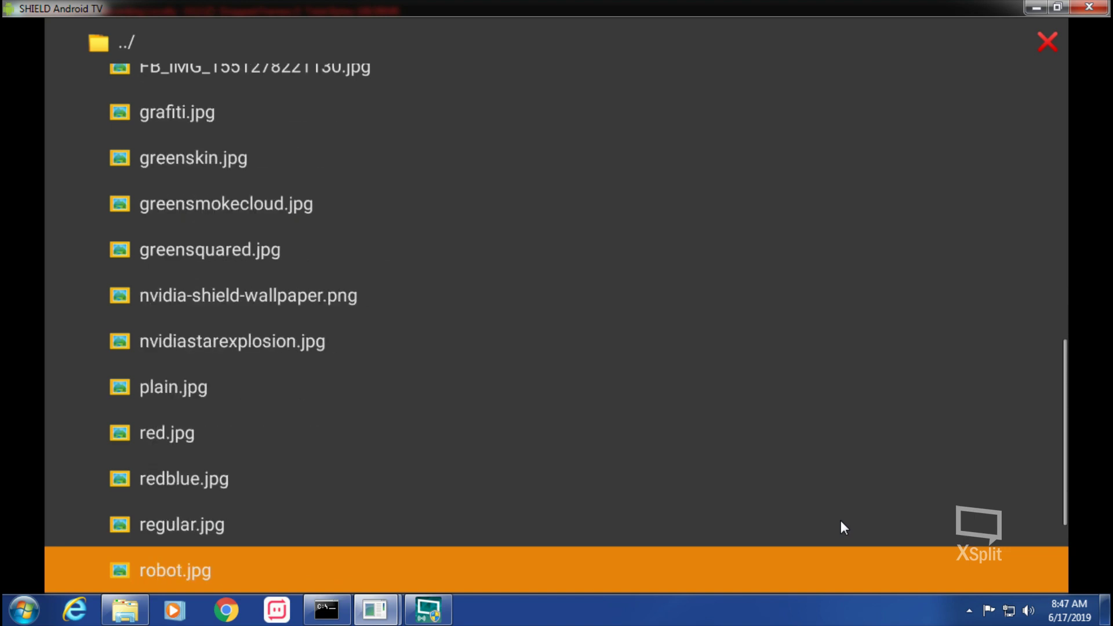
{"action": "key", "text": "Down"}
{"action": "key", "text": "Down"}
{"action": "key", "text": "Down"}
{"action": "key", "text": "Down"}
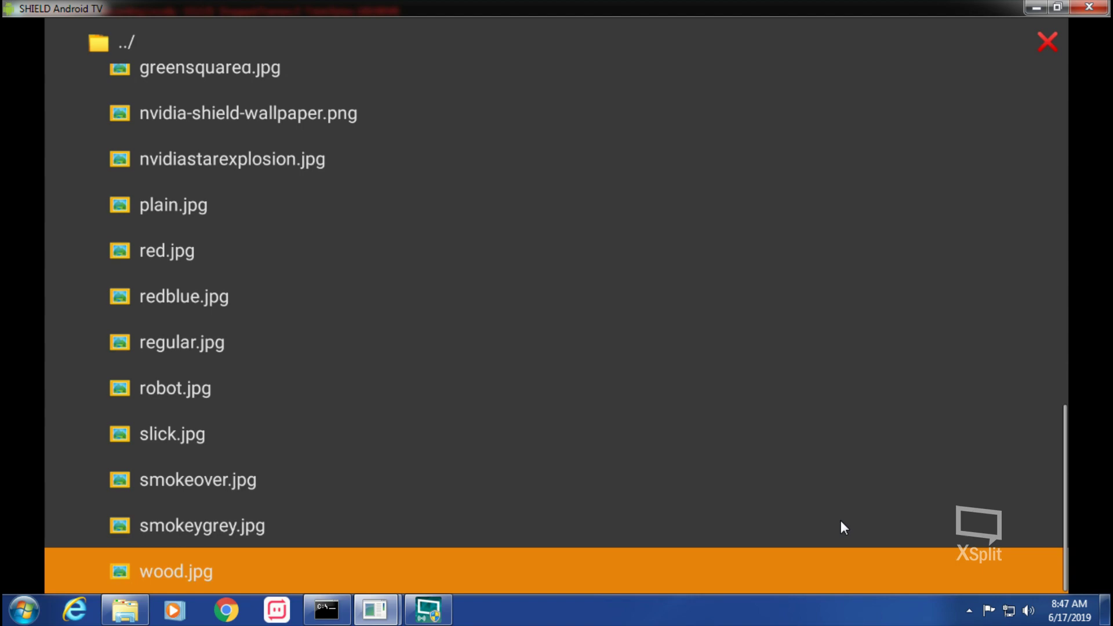
{"action": "key", "text": "Return"}
{"action": "key", "text": "Down"}
{"action": "key", "text": "Down"}
{"action": "key", "text": "Down"}
{"action": "key", "text": "Down"}
{"action": "key", "text": "Down"}
{"action": "key", "text": "Down"}
{"action": "key", "text": "Down"}
{"action": "key", "text": "Down"}
{"action": "key", "text": "Down"}
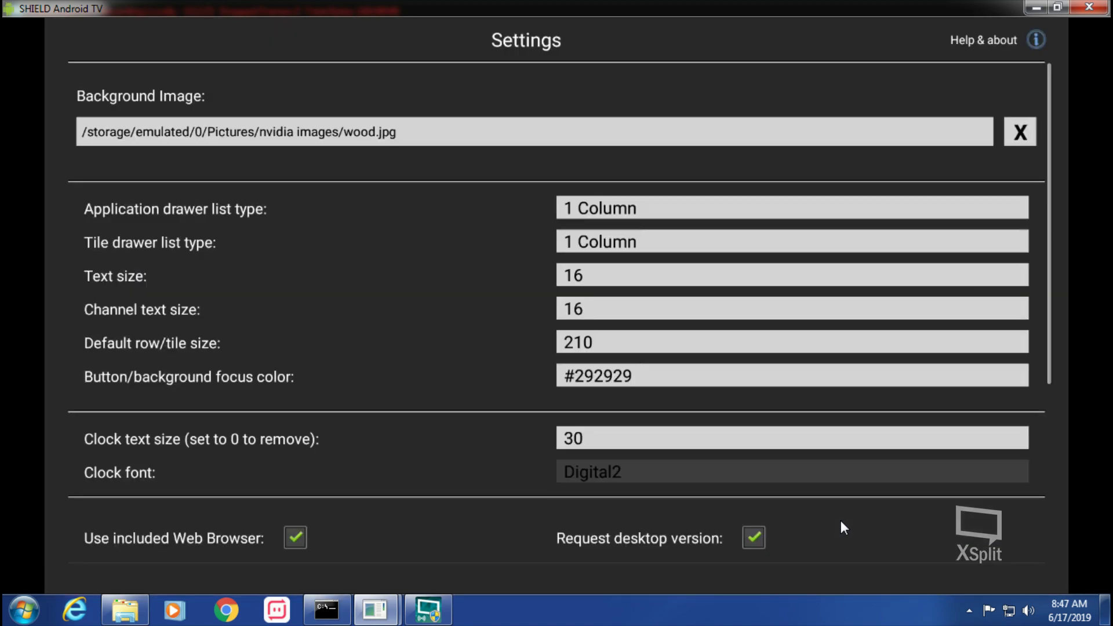
Save the wood.jpg background and reopen App settings toward the clock font option.
{"action": "key", "text": "Return"}
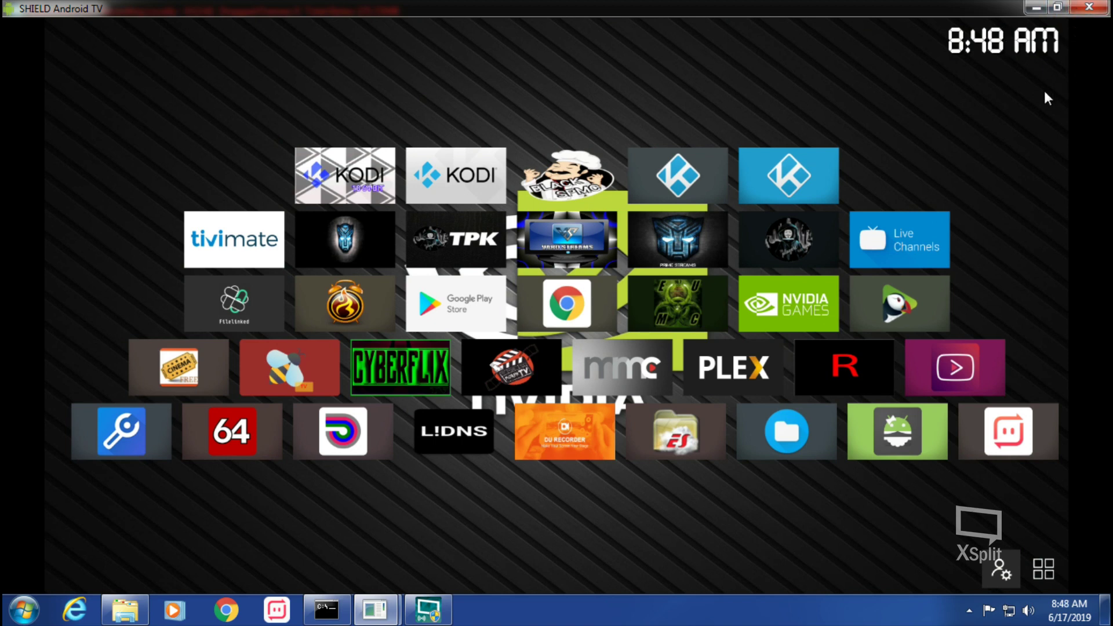
{"action": "key", "text": "Return"}
{"action": "key", "text": "Down"}
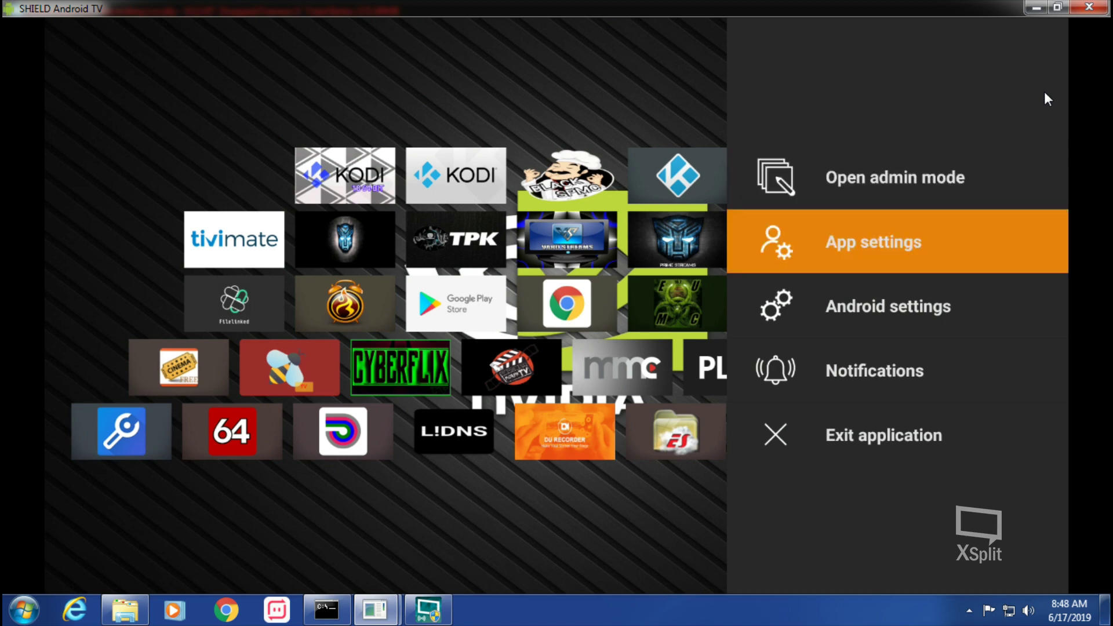
{"action": "key", "text": "Return"}
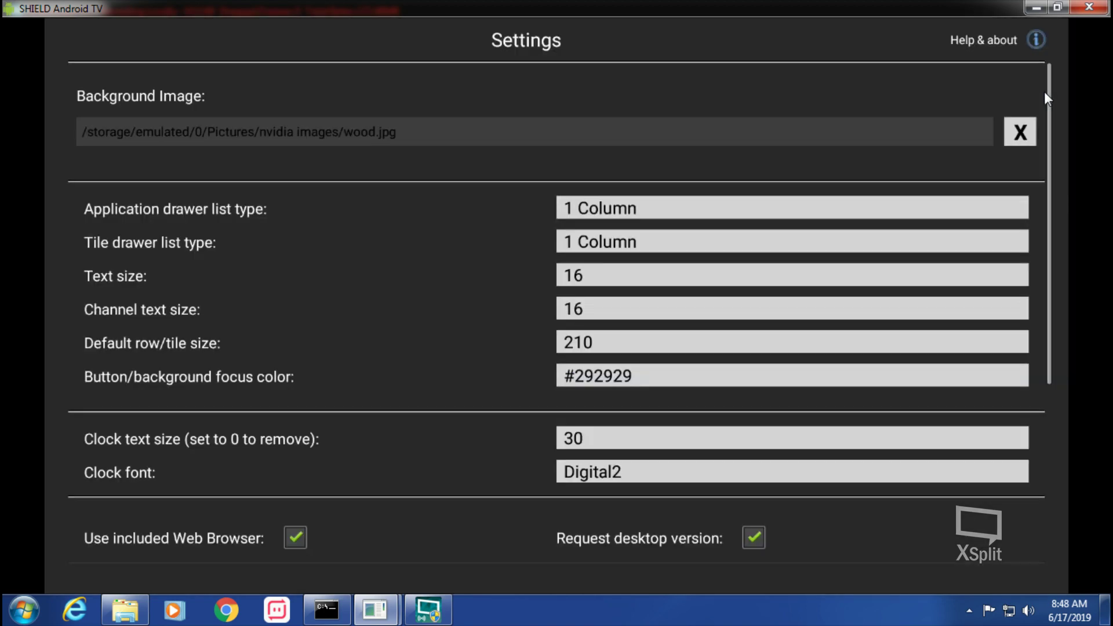
{"action": "key", "text": "Down"}
{"action": "key", "text": "Down"}
{"action": "key", "text": "Down"}
{"action": "key", "text": "Down"}
{"action": "key", "text": "Down"}
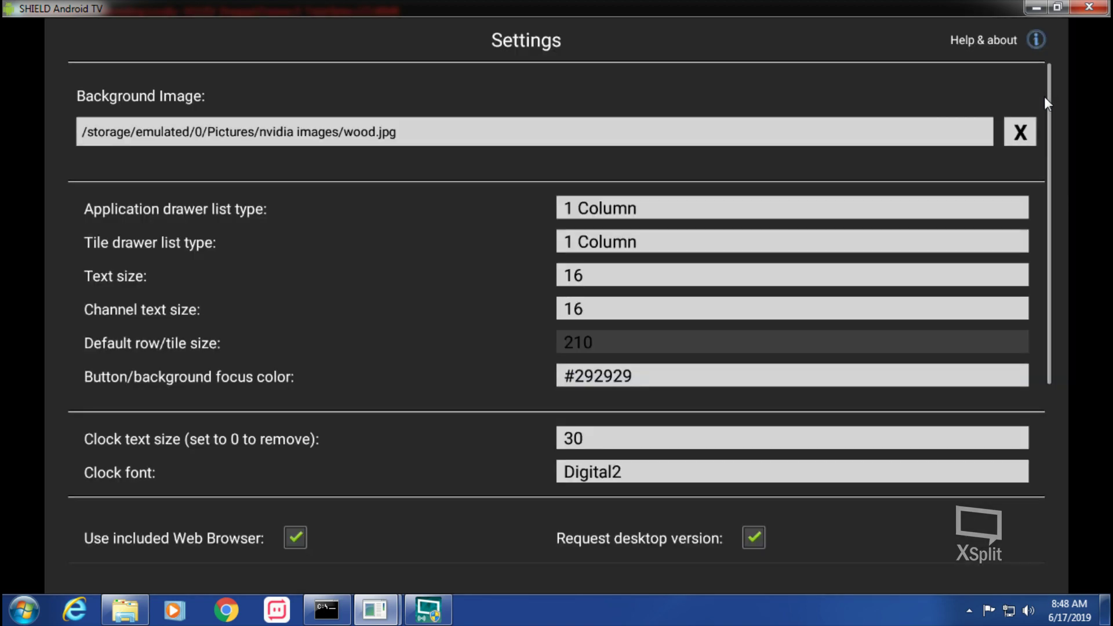
Change the clock font from Digital2 to Rounded and save the settings.
{"action": "key", "text": "Down"}
{"action": "key", "text": "Down"}
{"action": "key", "text": "Down"}
{"action": "key", "text": "Return"}
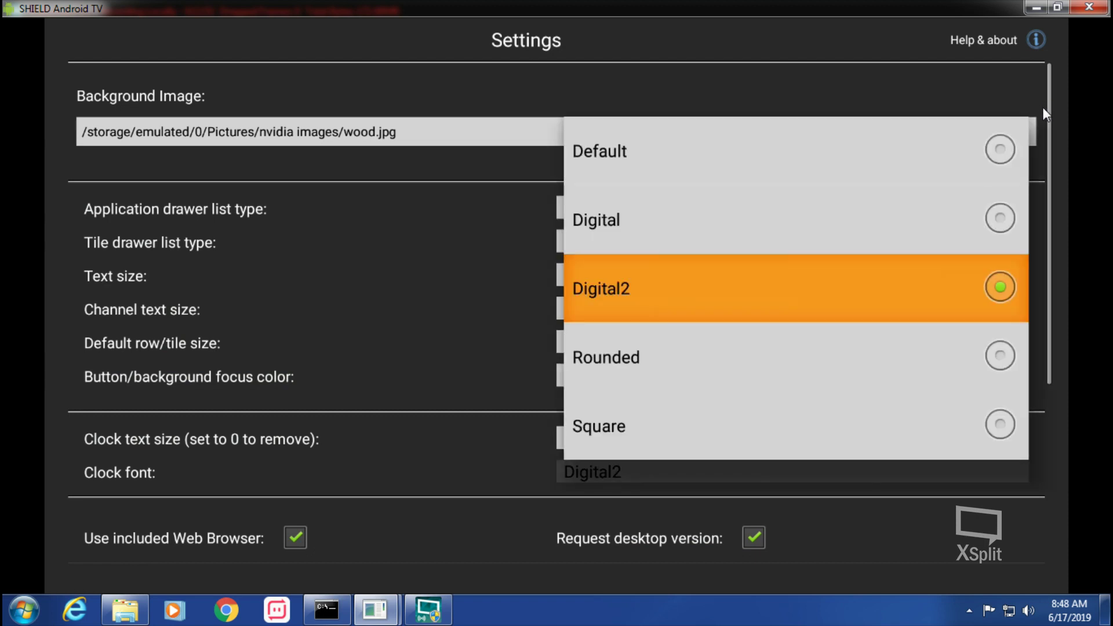
{"action": "key", "text": "Up"}
{"action": "key", "text": "Up"}
{"action": "key", "text": "Down"}
{"action": "key", "text": "Down"}
{"action": "key", "text": "Down"}
{"action": "key", "text": "Down"}
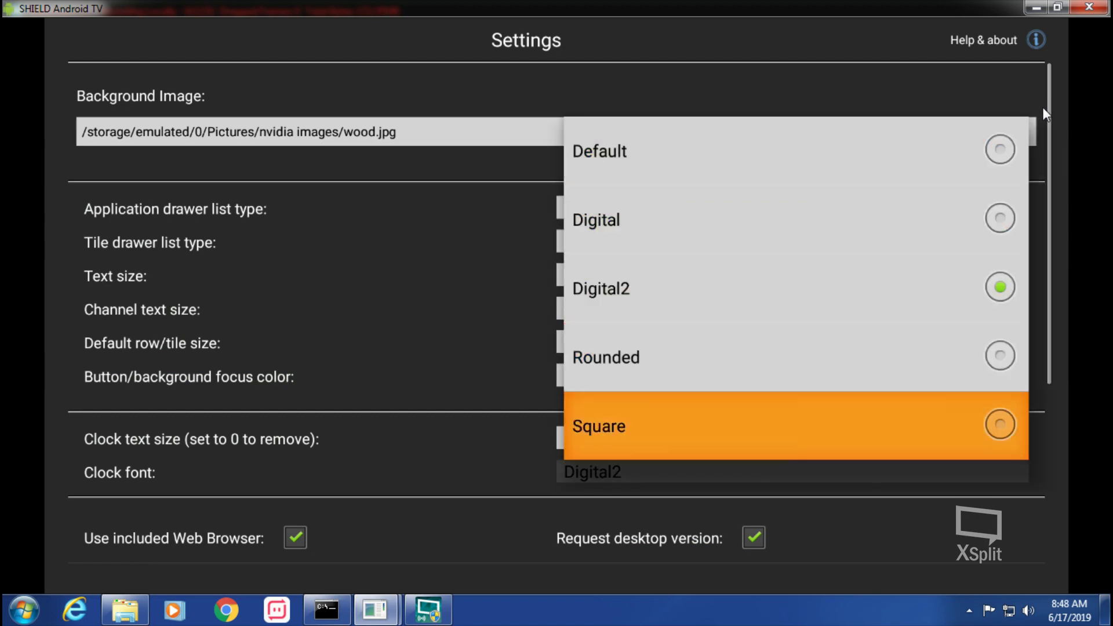
{"action": "key", "text": "Up"}
{"action": "key", "text": "Return"}
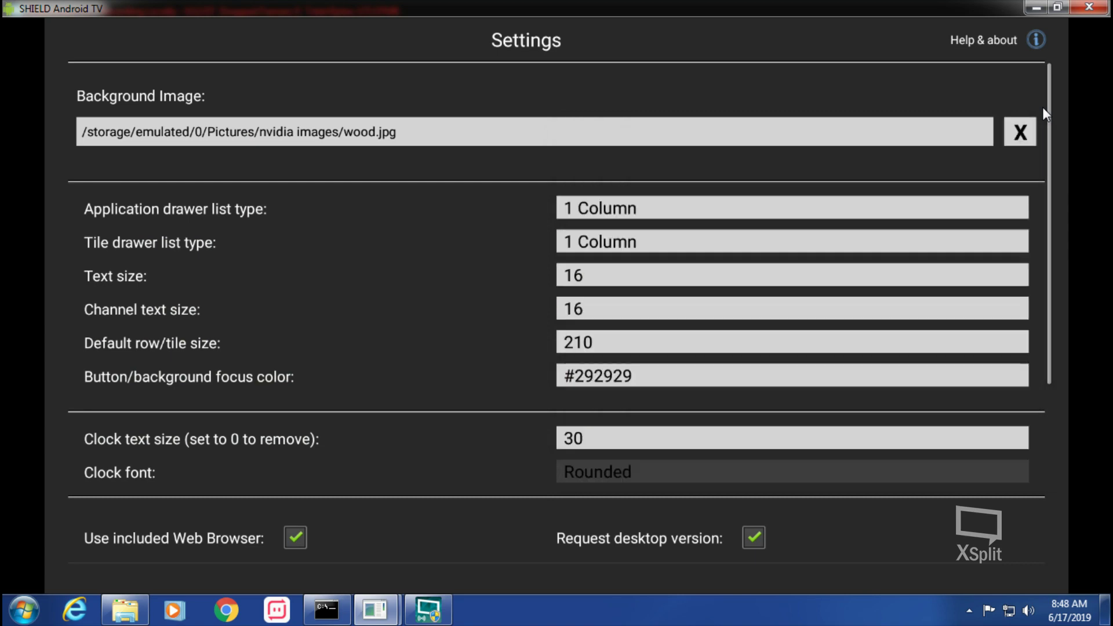
{"action": "key", "text": "Down"}
{"action": "key", "text": "Down"}
{"action": "key", "text": "Down"}
{"action": "key", "text": "Down"}
{"action": "key", "text": "Down"}
{"action": "key", "text": "Down"}
{"action": "key", "text": "Down"}
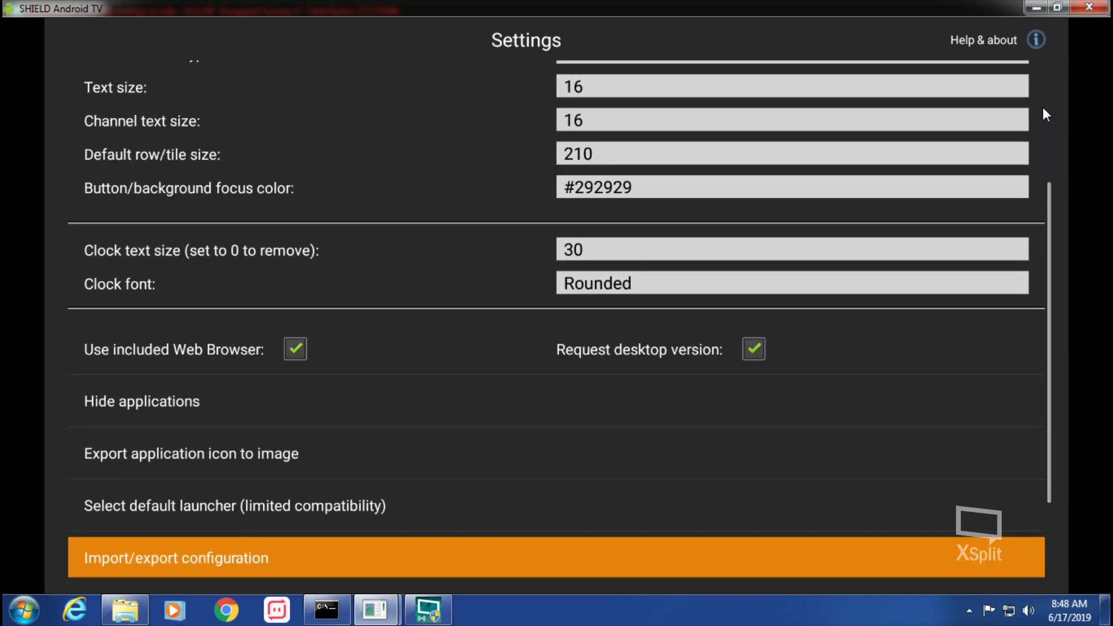
{"action": "key", "text": "Return"}
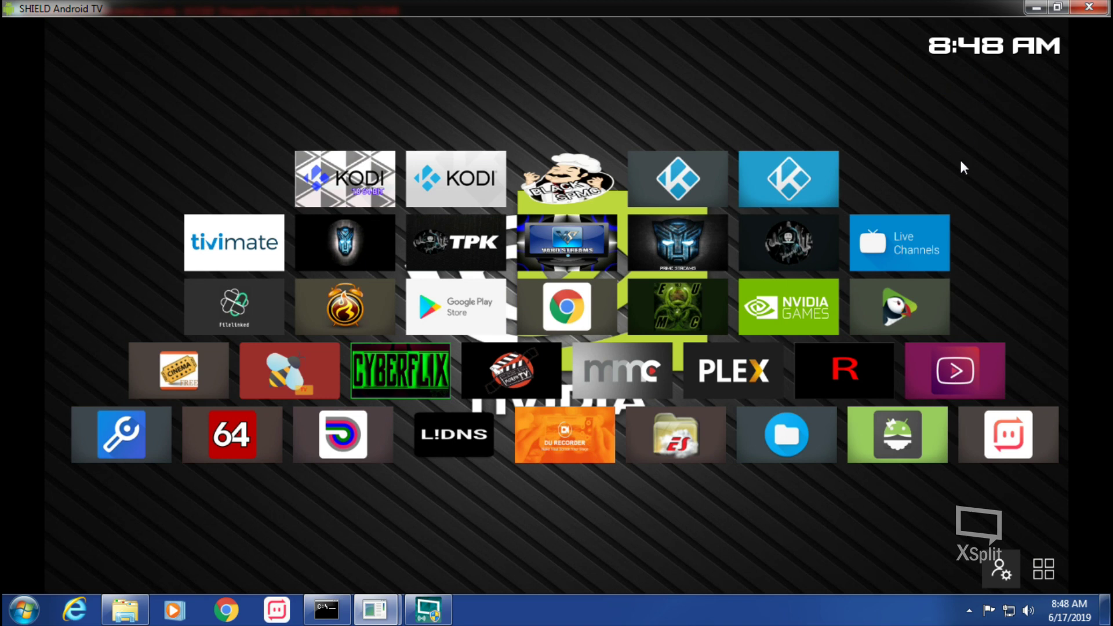
{"action": "key", "text": "Menu"}
{"action": "key", "text": "Down"}
{"action": "key", "text": "Return"}
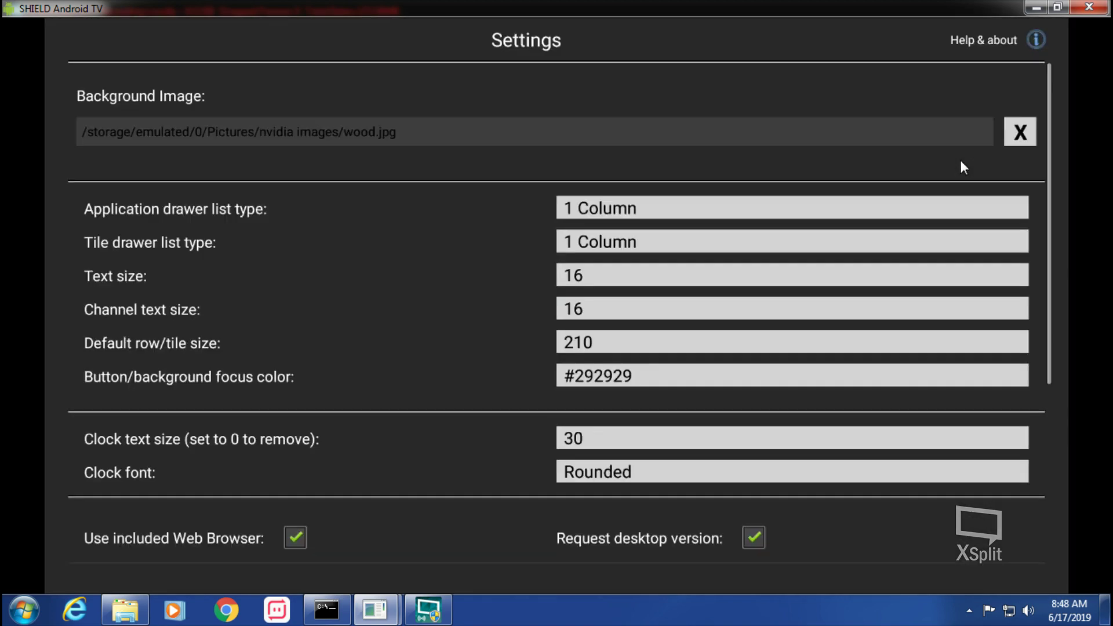
{"action": "key", "text": "Down"}
{"action": "key", "text": "Down"}
{"action": "key", "text": "Down"}
{"action": "key", "text": "Down"}
{"action": "key", "text": "Down"}
{"action": "key", "text": "Down"}
{"action": "key", "text": "Down"}
{"action": "key", "text": "Down"}
{"action": "key", "text": "Down"}
{"action": "key", "text": "Down"}
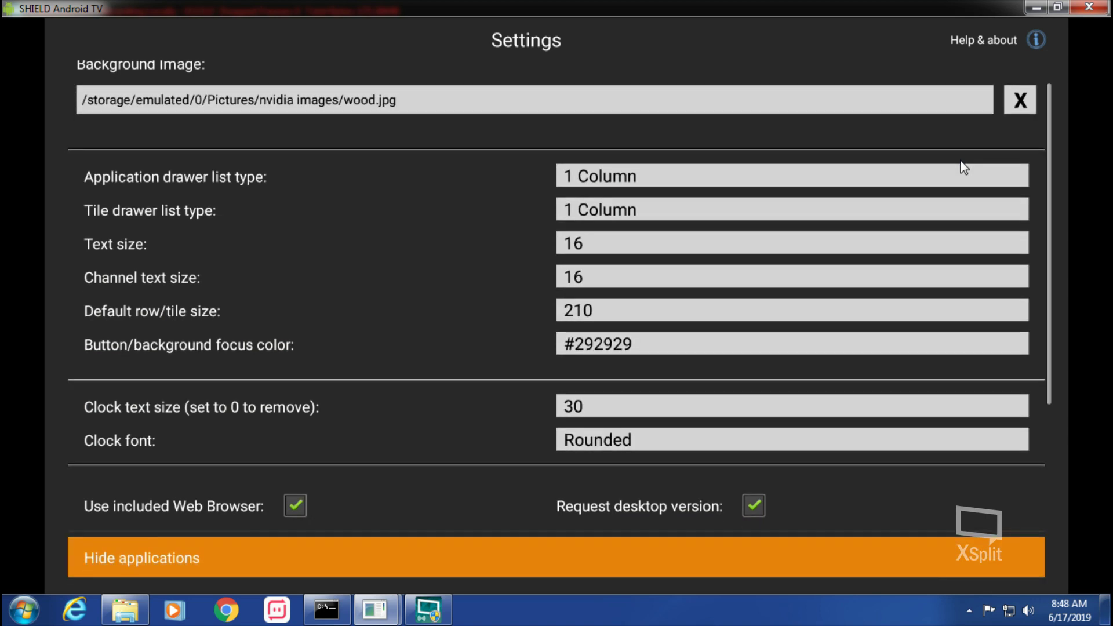
{"action": "key", "text": "Down"}
{"action": "key", "text": "Down"}
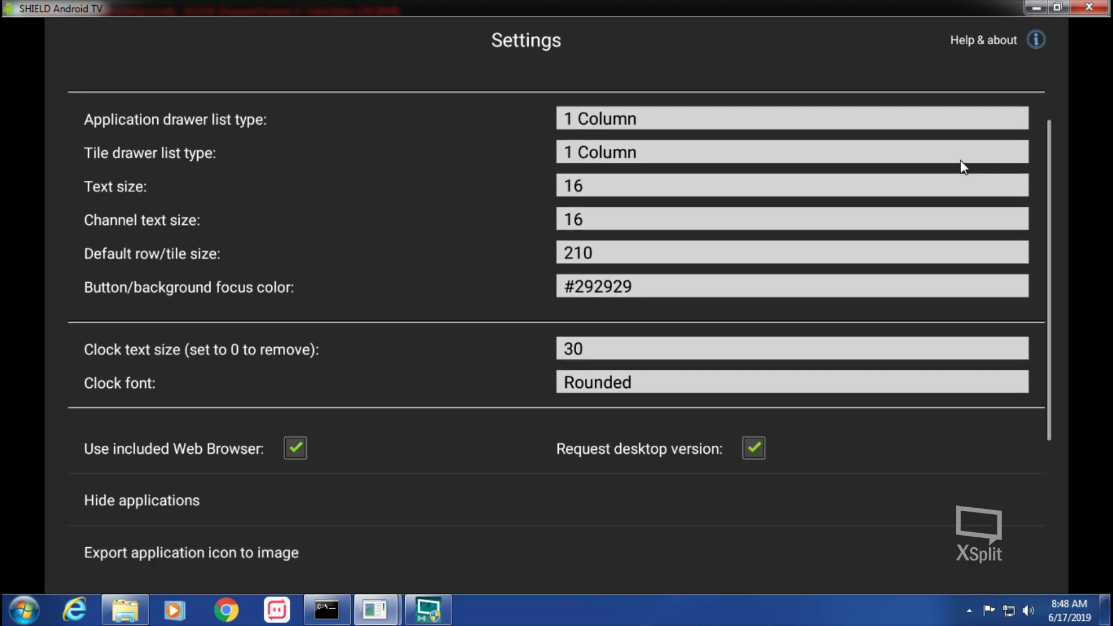
{"action": "key", "text": "Down"}
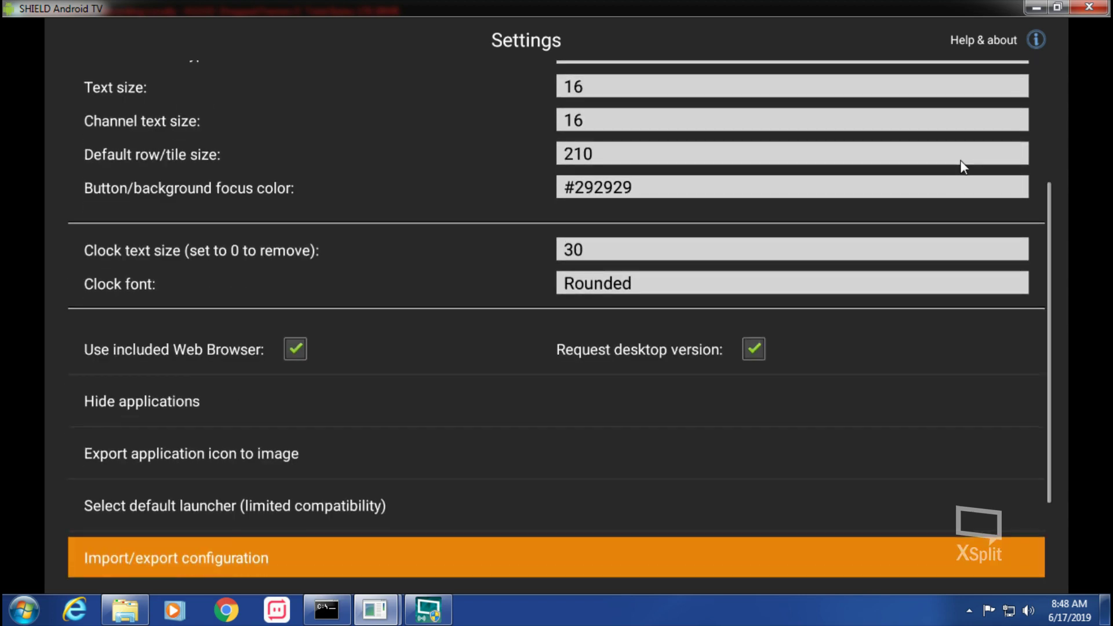
{"action": "key", "text": "Up"}
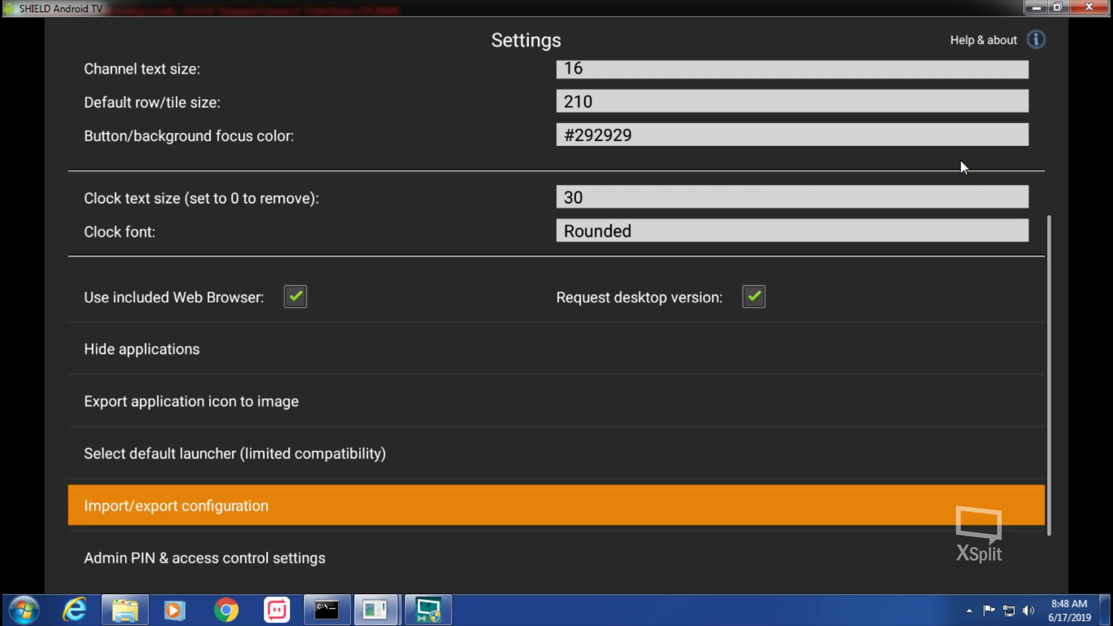
{"action": "key", "text": "Return"}
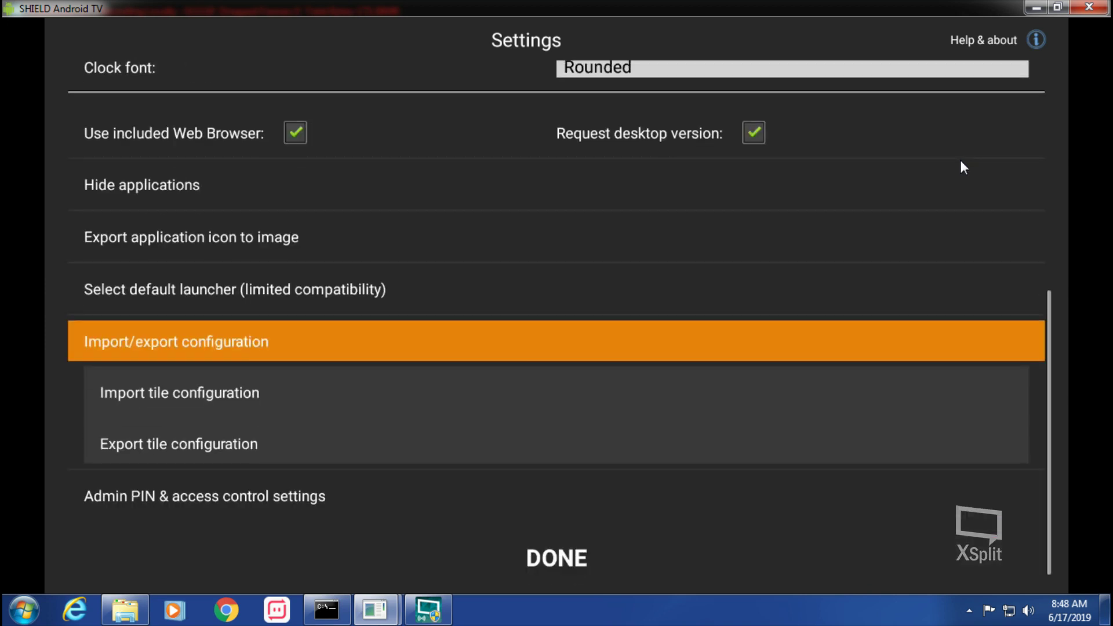
{"action": "key", "text": "Down"}
{"action": "key", "text": "Down"}
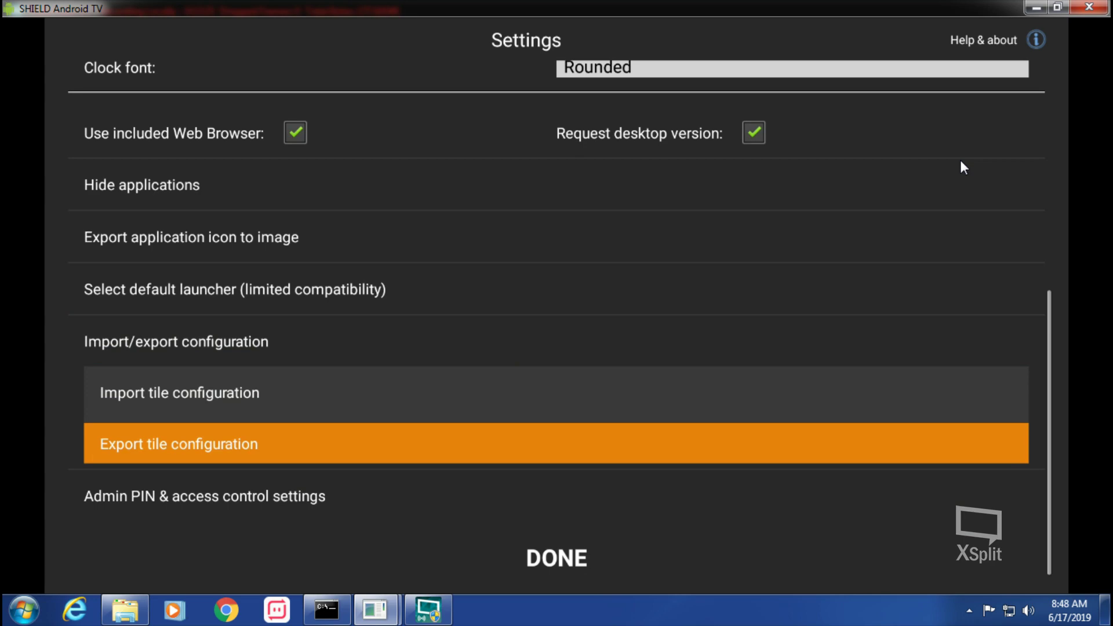
{"action": "key", "text": "Down"}
{"action": "key", "text": "Down"}
{"action": "key", "text": "Return"}
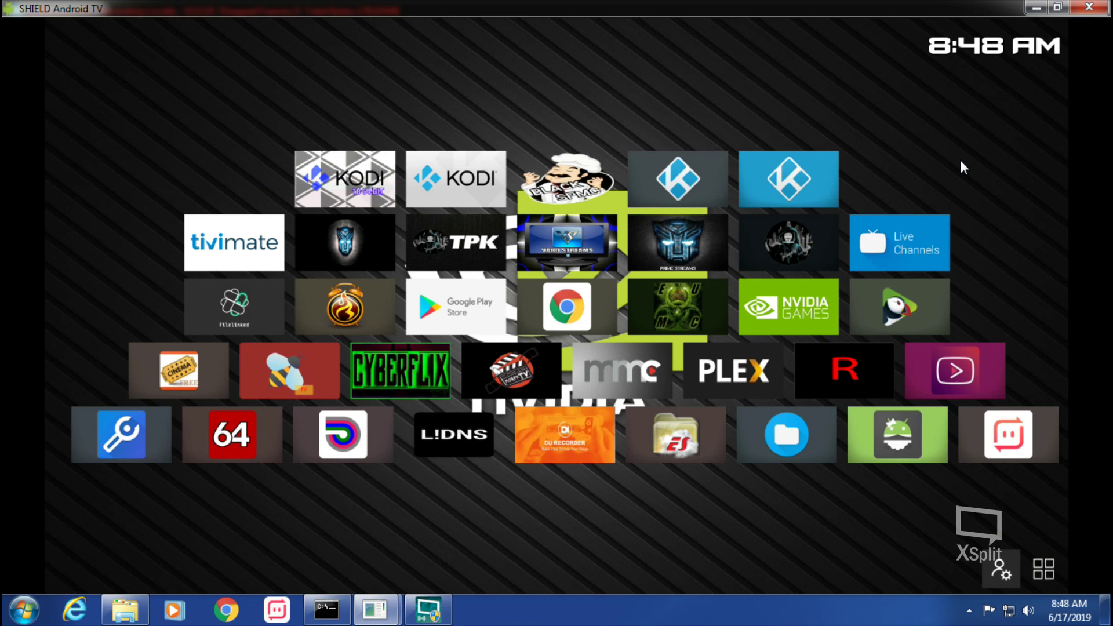
Open the Android system settings and go to the Apps category.
{"action": "key", "text": "Right"}
{"action": "key", "text": "Return"}
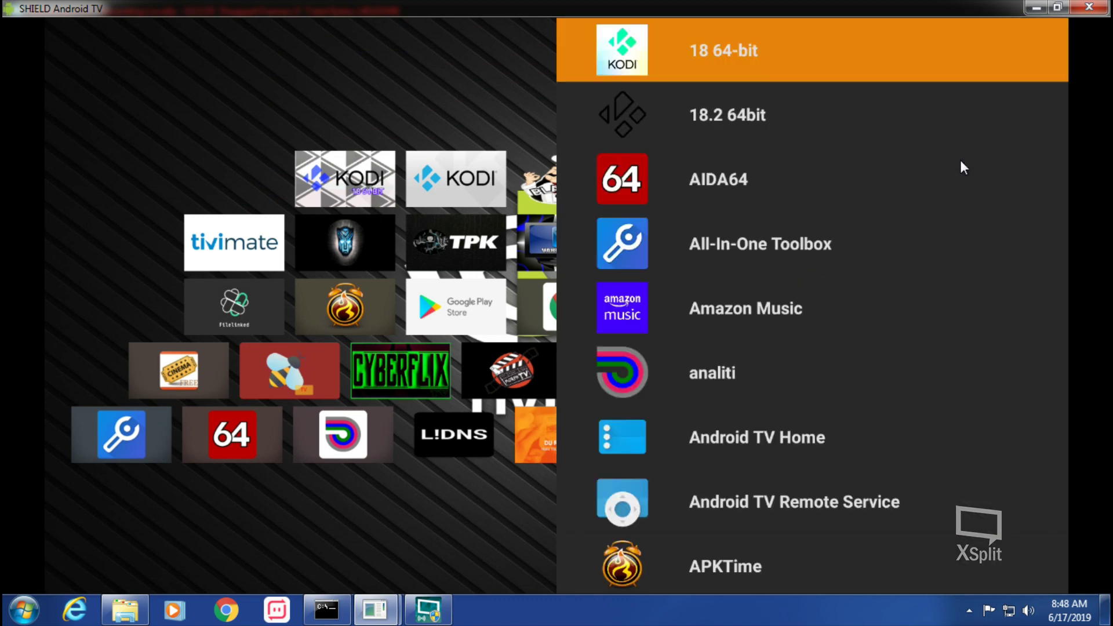
{"action": "key", "text": "Escape"}
{"action": "key", "text": "Left"}
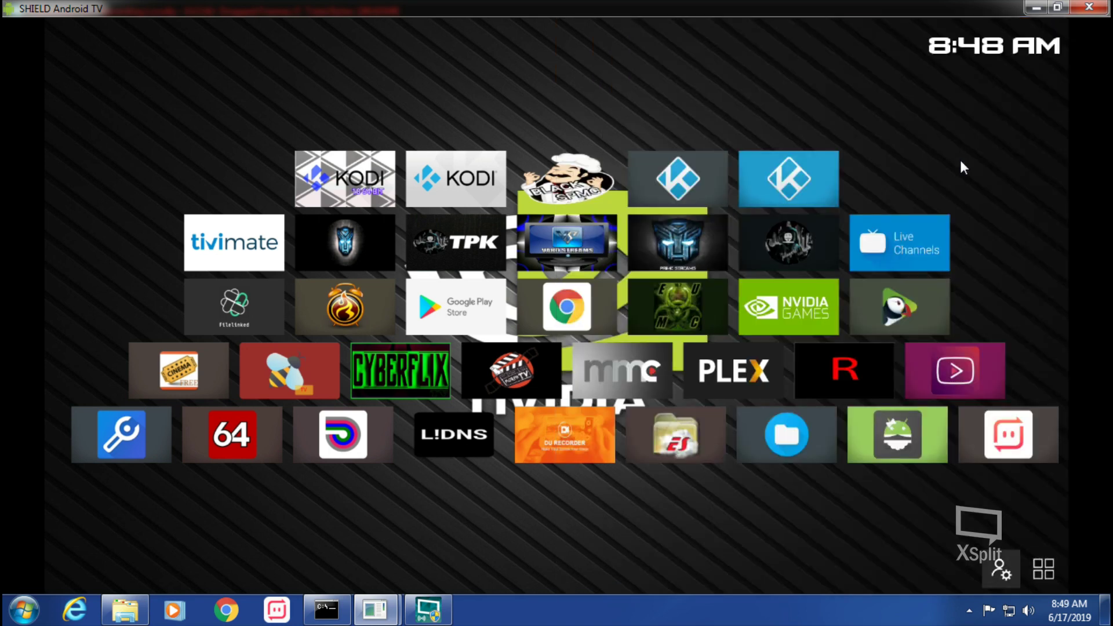
{"action": "key", "text": "Return"}
{"action": "key", "text": "Down"}
{"action": "key", "text": "Down"}
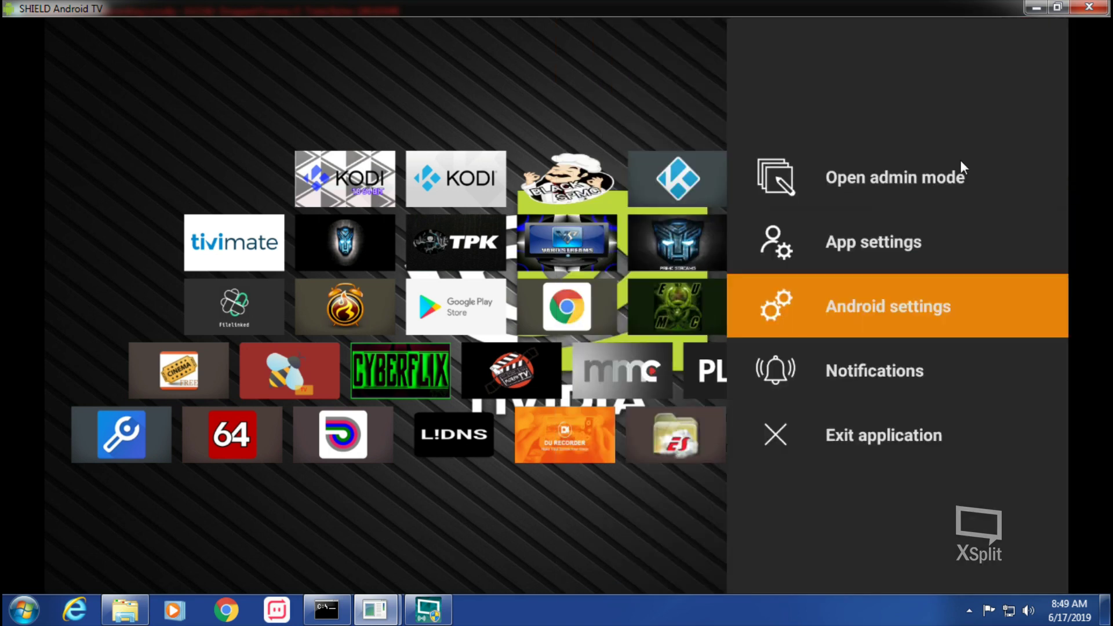
{"action": "key", "text": "Return"}
{"action": "key", "text": "Down"}
{"action": "key", "text": "Down"}
{"action": "key", "text": "Down"}
{"action": "key", "text": "Down"}
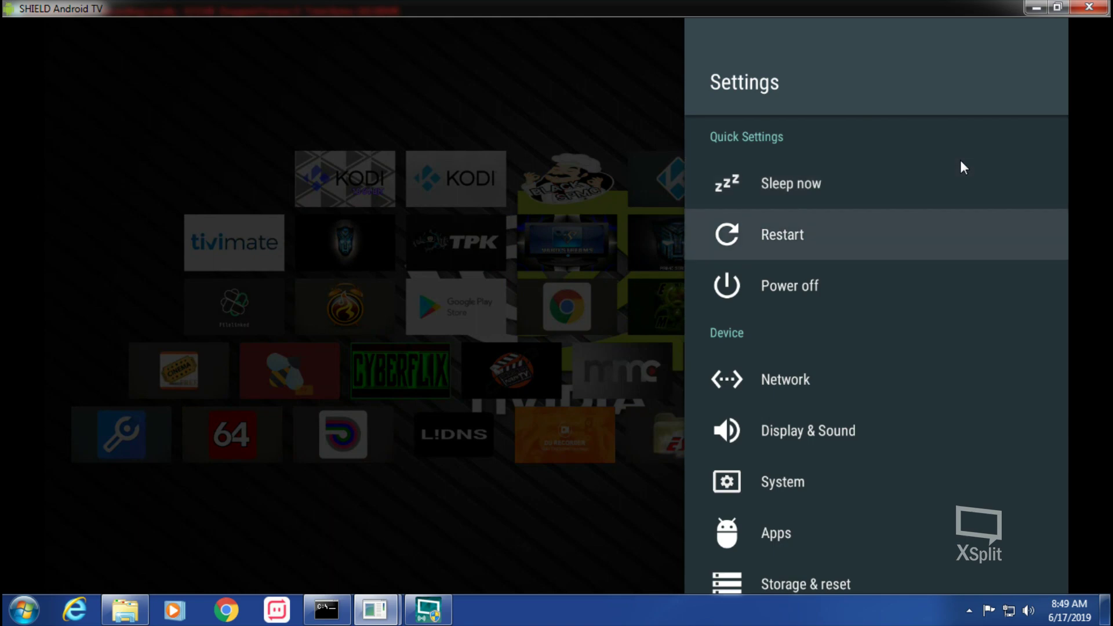
{"action": "key", "text": "Down"}
{"action": "key", "text": "Down"}
{"action": "key", "text": "Down"}
{"action": "key", "text": "Up"}
{"action": "key", "text": "Return"}
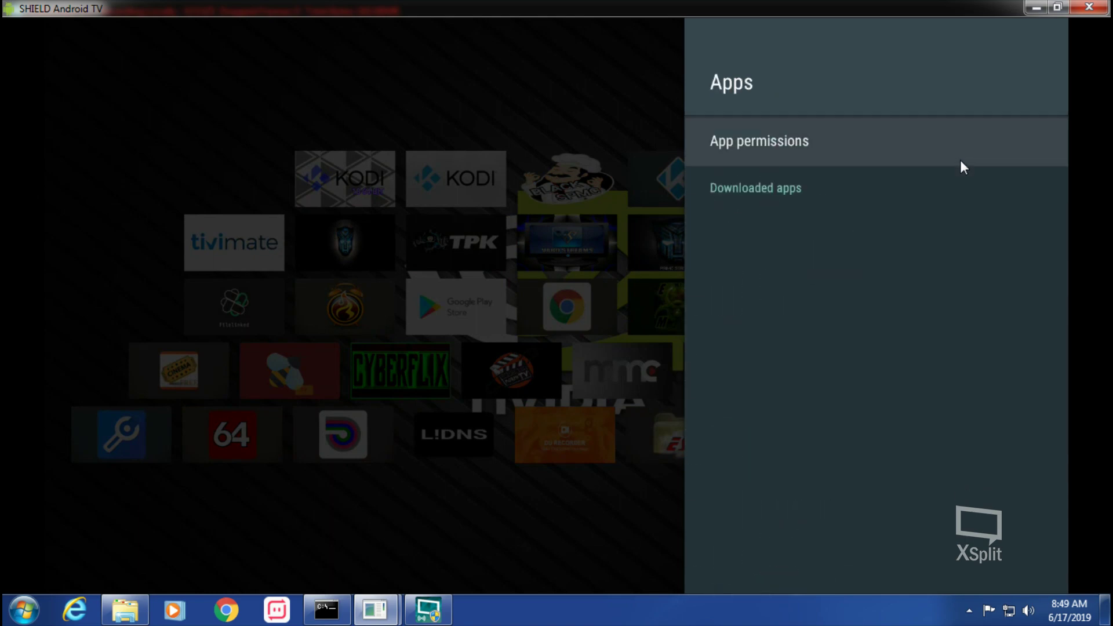
Open Android TV Home's app info from the system apps list.
{"action": "key", "text": "Down"}
{"action": "key", "text": "Down"}
{"action": "key", "text": "Down"}
{"action": "key", "text": "Down"}
{"action": "key", "text": "Down"}
{"action": "key", "text": "Down"}
{"action": "key", "text": "Down"}
{"action": "key", "text": "Down"}
{"action": "key", "text": "Down"}
{"action": "key", "text": "Down"}
{"action": "key", "text": "Down"}
{"action": "key", "text": "Down"}
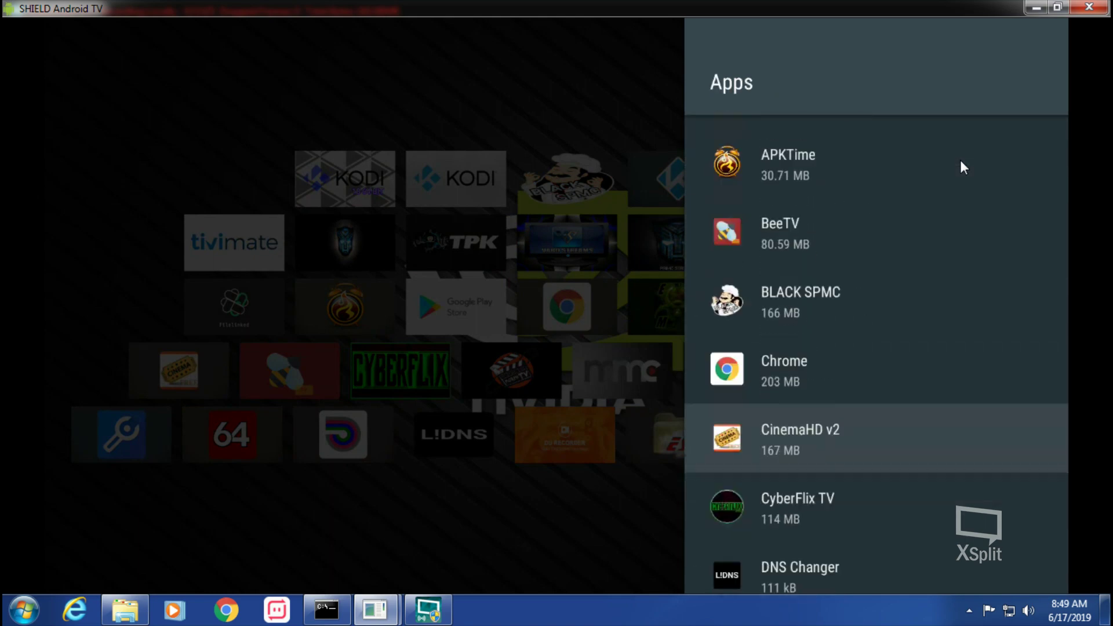
{"action": "key", "text": "Down"}
{"action": "key", "text": "Down"}
{"action": "key", "text": "Down"}
{"action": "key", "text": "Down"}
{"action": "key", "text": "Down"}
{"action": "key", "text": "Down"}
{"action": "key", "text": "Down"}
{"action": "key", "text": "Down"}
{"action": "key", "text": "Down"}
{"action": "key", "text": "Down"}
{"action": "key", "text": "Down"}
{"action": "key", "text": "Down"}
{"action": "key", "text": "Down"}
{"action": "key", "text": "Down"}
{"action": "key", "text": "Down"}
{"action": "key", "text": "Down"}
{"action": "key", "text": "Down"}
{"action": "key", "text": "Down"}
{"action": "key", "text": "Down"}
{"action": "key", "text": "Down"}
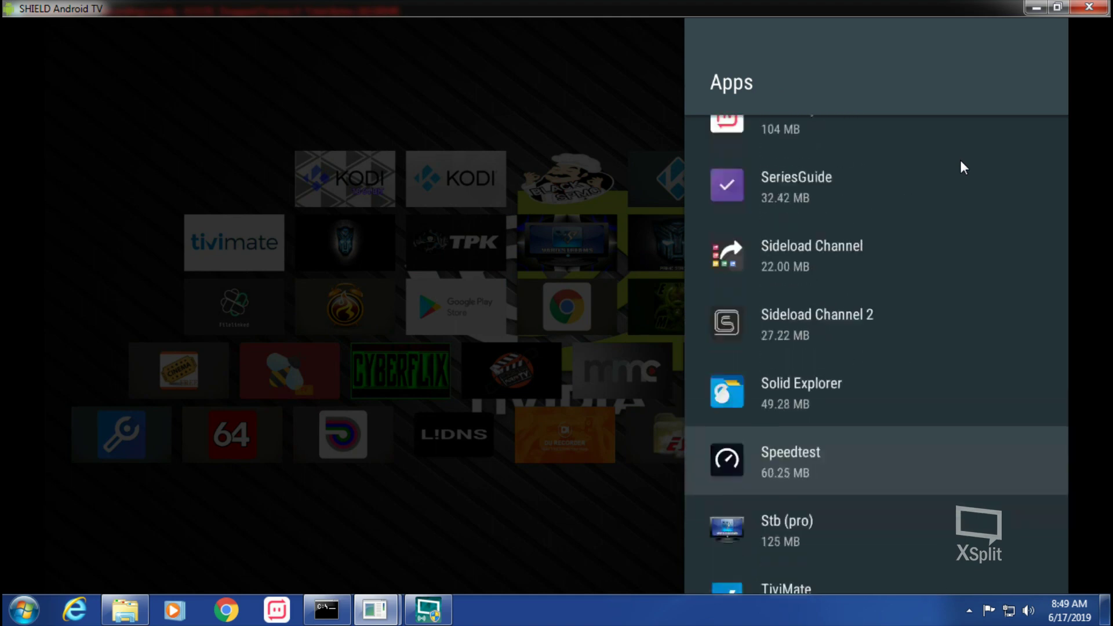
{"action": "key", "text": "Down"}
{"action": "key", "text": "Up"}
{"action": "key", "text": "Up"}
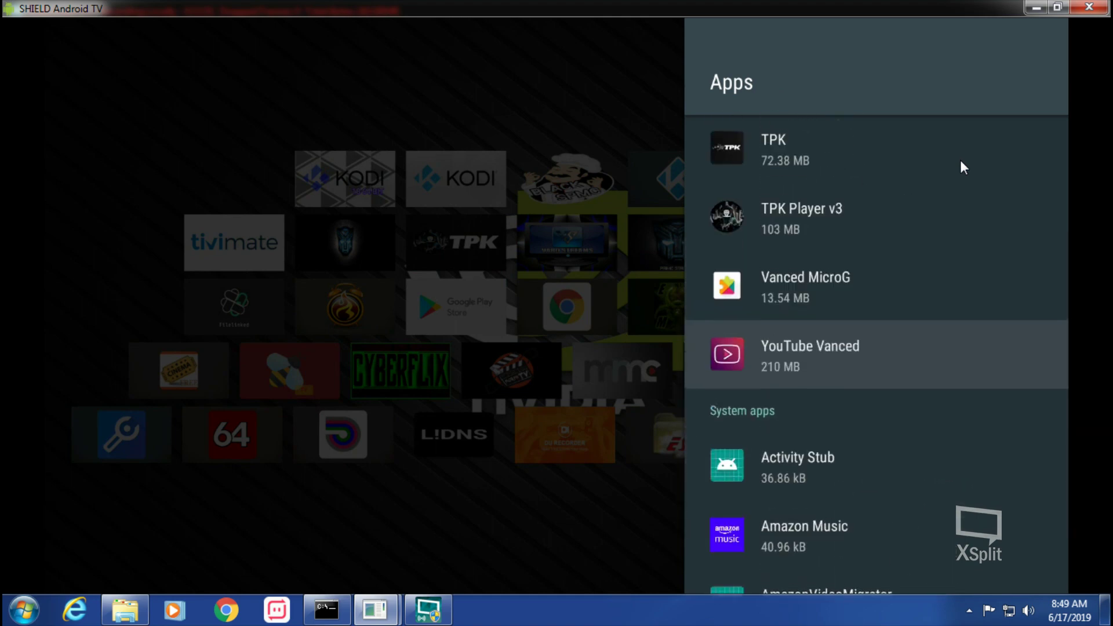
{"action": "key", "text": "Down"}
{"action": "key", "text": "Down"}
{"action": "key", "text": "Down"}
{"action": "key", "text": "Down"}
{"action": "key", "text": "Down"}
{"action": "key", "text": "Down"}
{"action": "key", "text": "Down"}
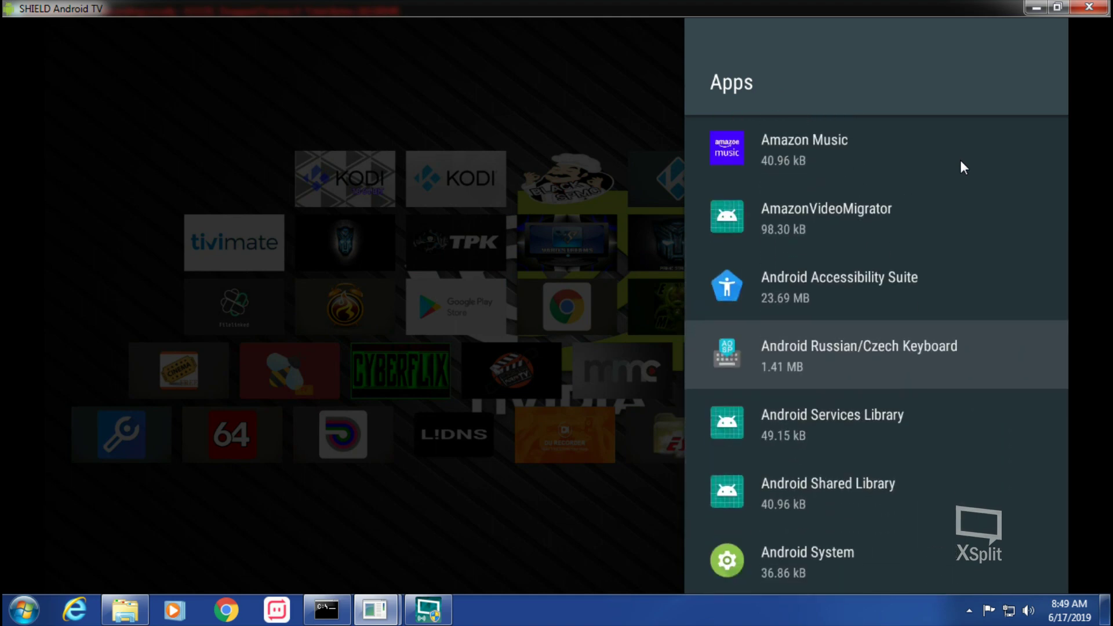
{"action": "key", "text": "Down"}
{"action": "key", "text": "Down"}
{"action": "key", "text": "Down"}
{"action": "key", "text": "Down"}
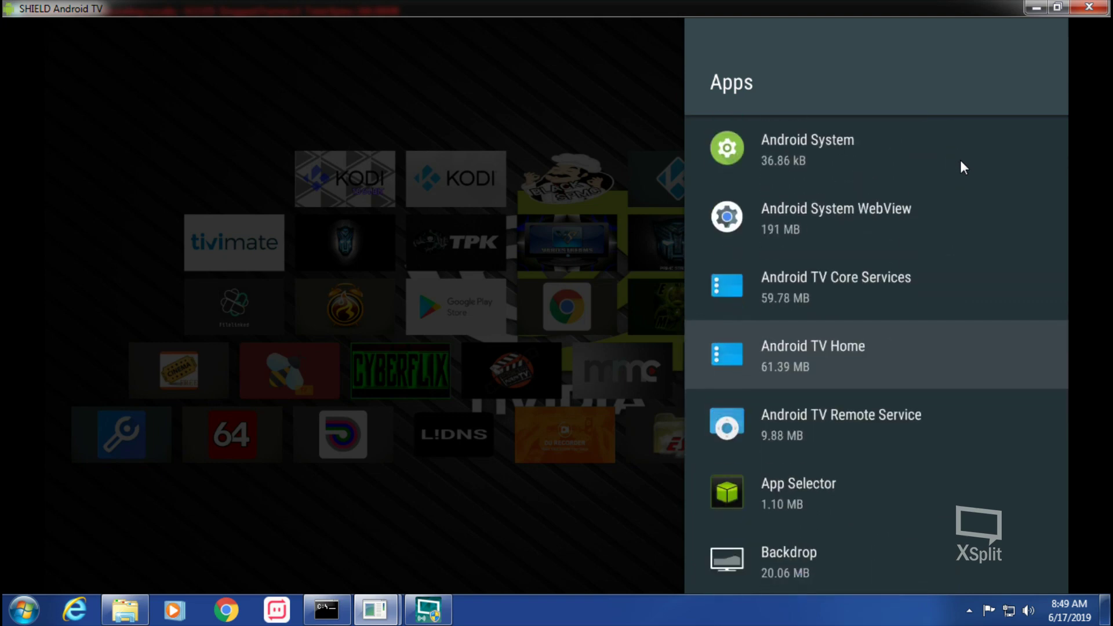
{"action": "key", "text": "Return"}
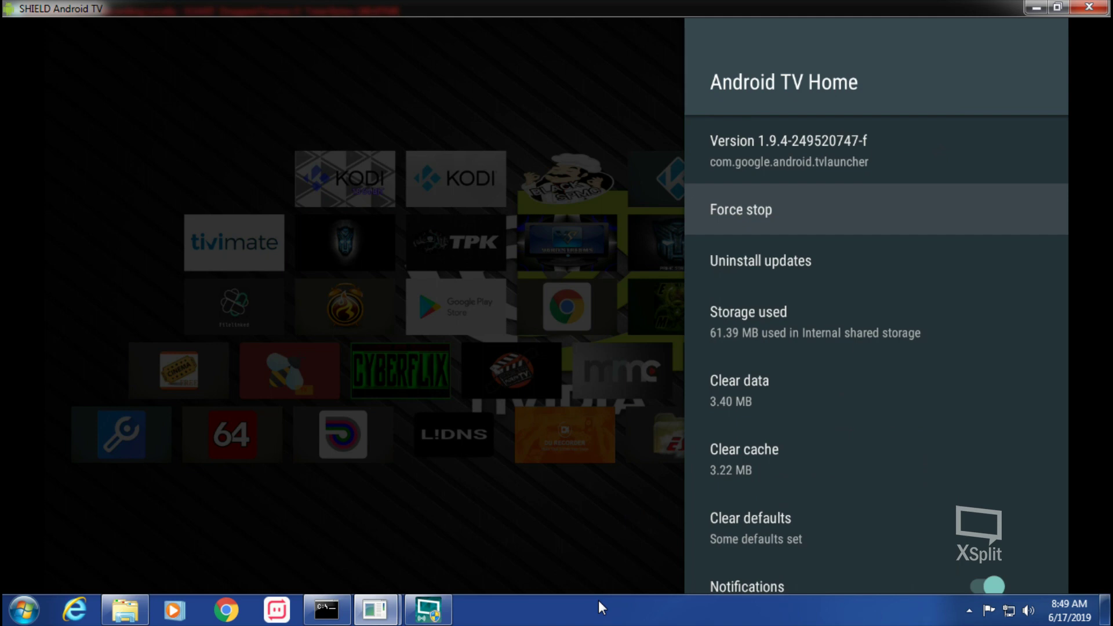
Clear Android TV Home's defaults, then bring up the home app chooser on Sideload Channel 2.
{"action": "key", "text": "Down"}
{"action": "key", "text": "Down"}
{"action": "key", "text": "Down"}
{"action": "key", "text": "Down"}
{"action": "key", "text": "Down"}
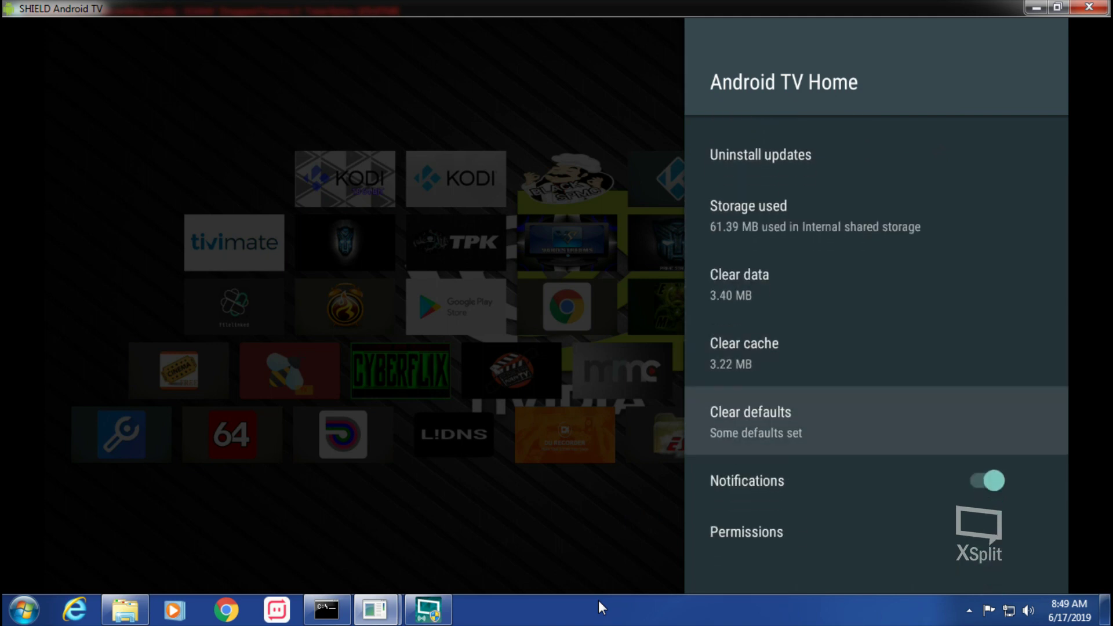
{"action": "key", "text": "Return"}
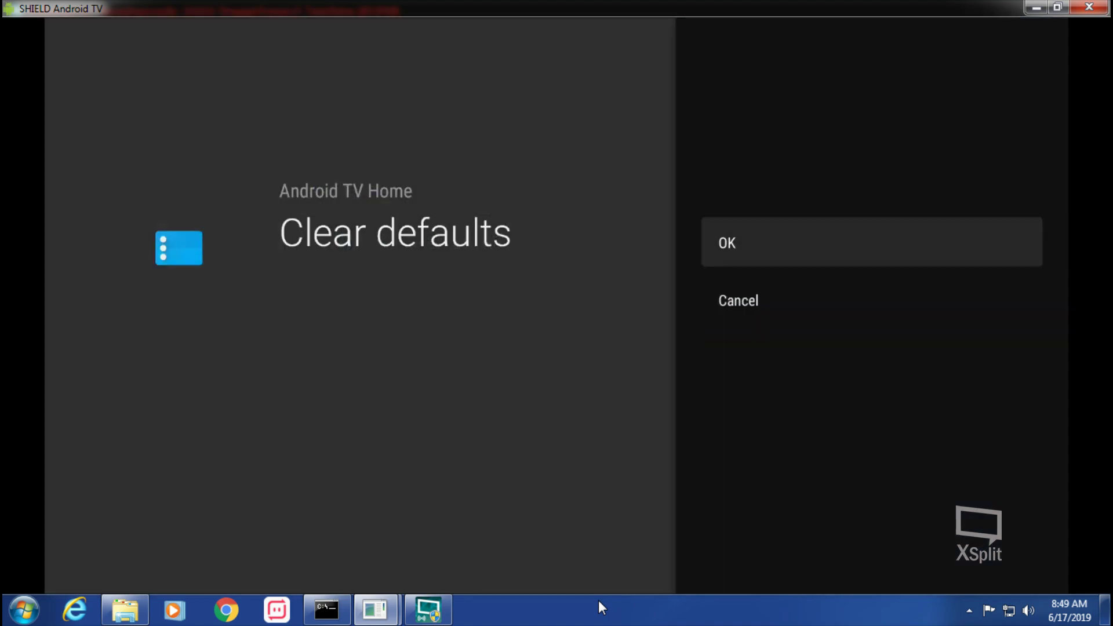
{"action": "key", "text": "Return"}
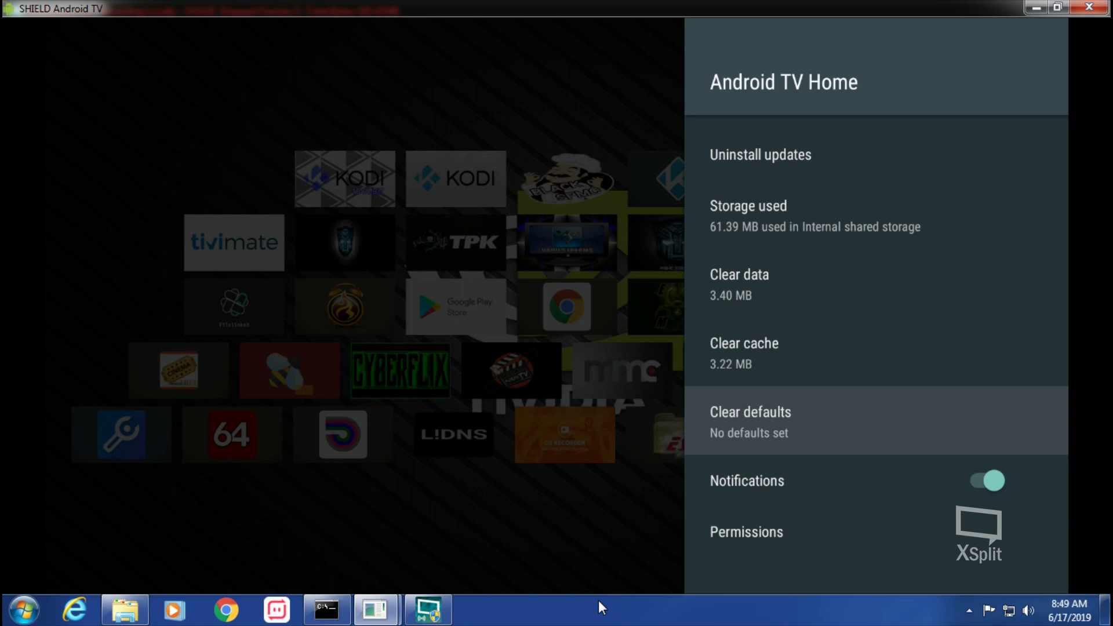
{"action": "key", "text": "Home"}
{"action": "key", "text": "Down"}
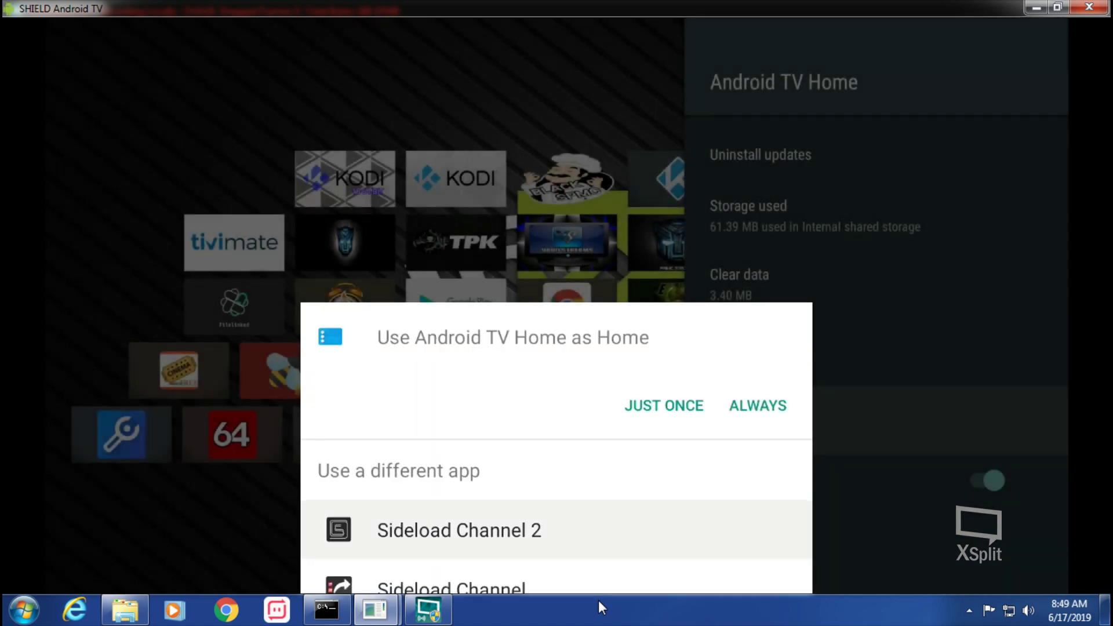
{"action": "key", "text": "Down"}
{"action": "key", "text": "Up"}
{"action": "key", "text": "Up"}
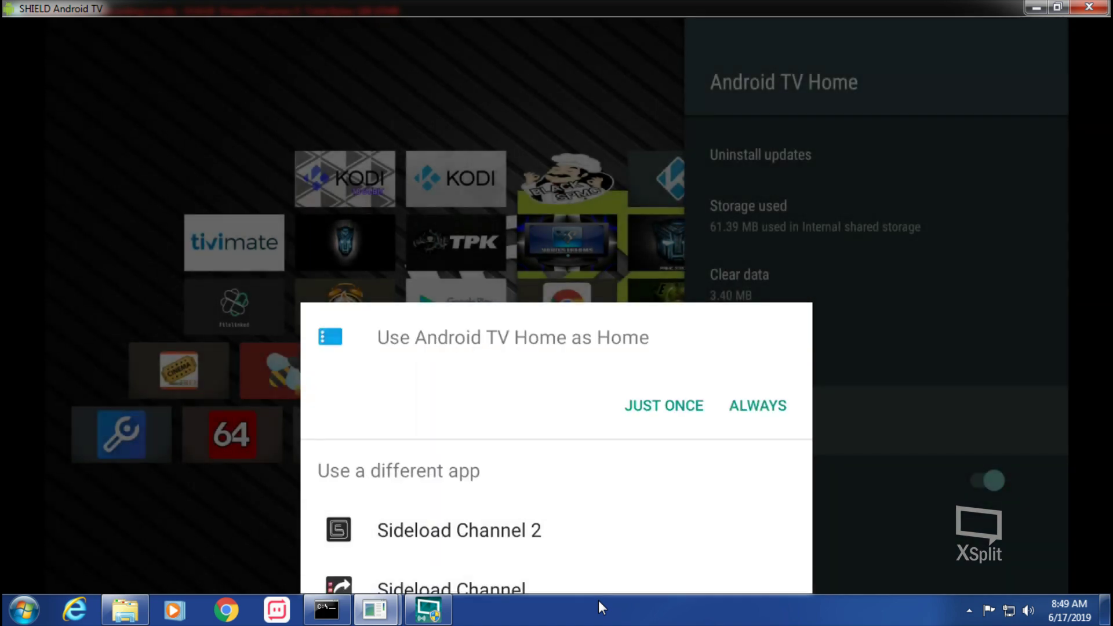
Choose Sideload Channel 2 in the home chooser and confirm it with ALWAYS.
{"action": "key", "text": "Down"}
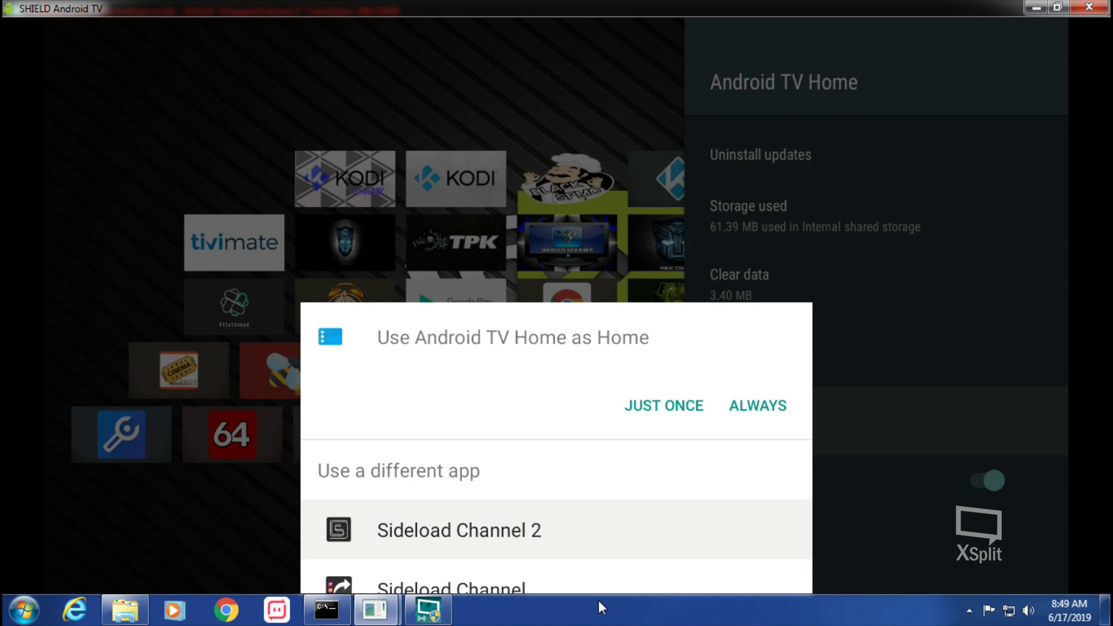
{"action": "key", "text": "Return"}
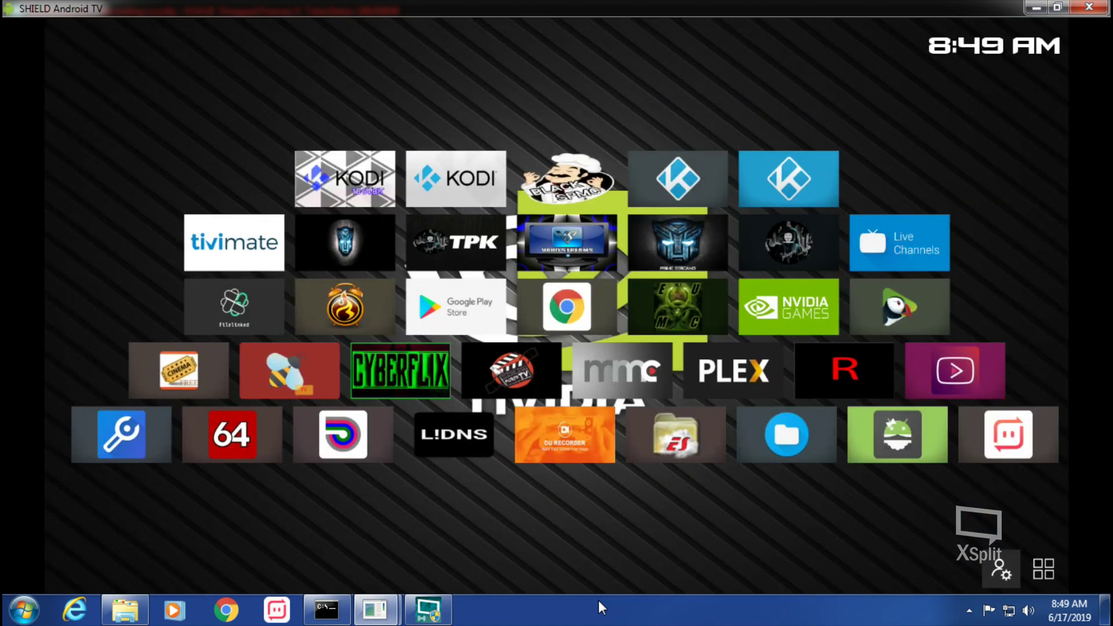
{"action": "key", "text": "Home"}
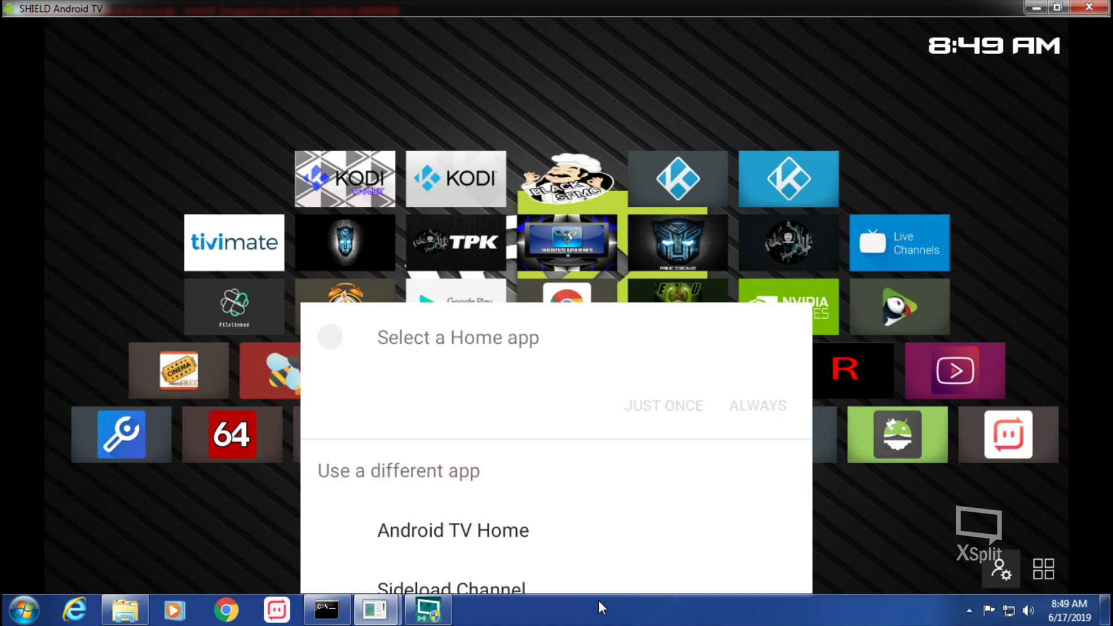
{"action": "key", "text": "Down"}
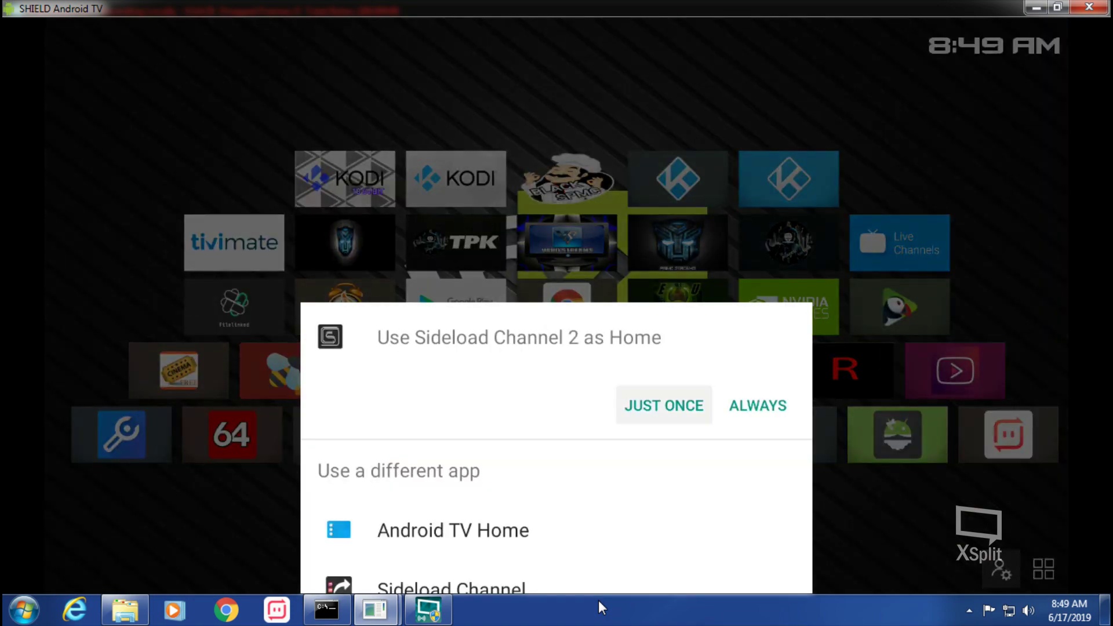
{"action": "key", "text": "Right"}
{"action": "key", "text": "Return"}
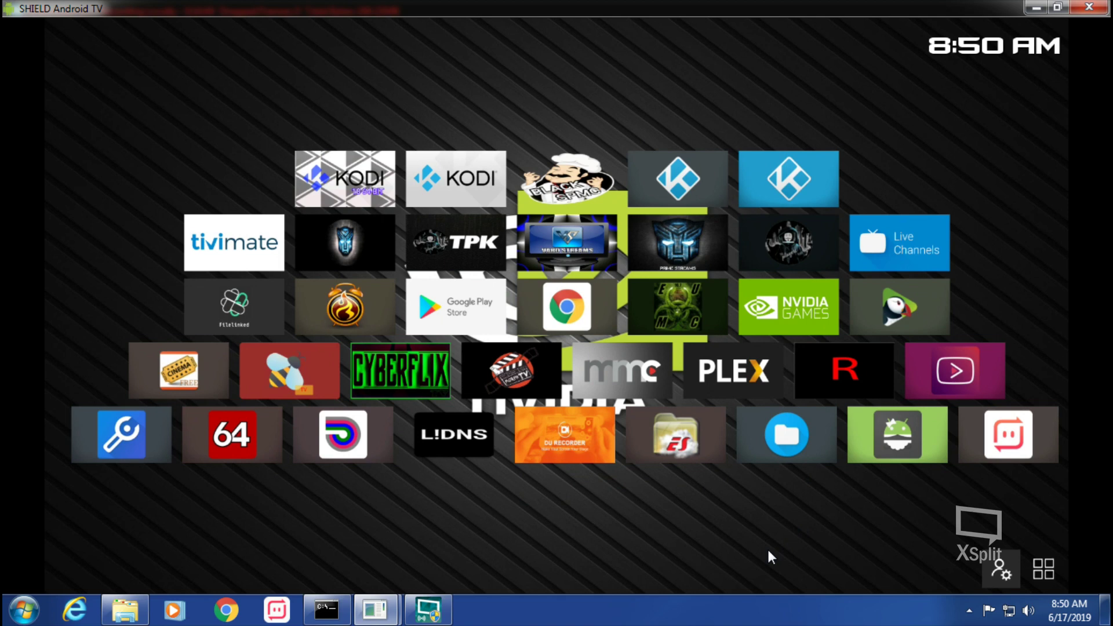
Open App settings and browse the Background Image picker to the Pictures folder.
{"action": "key", "text": "Return"}
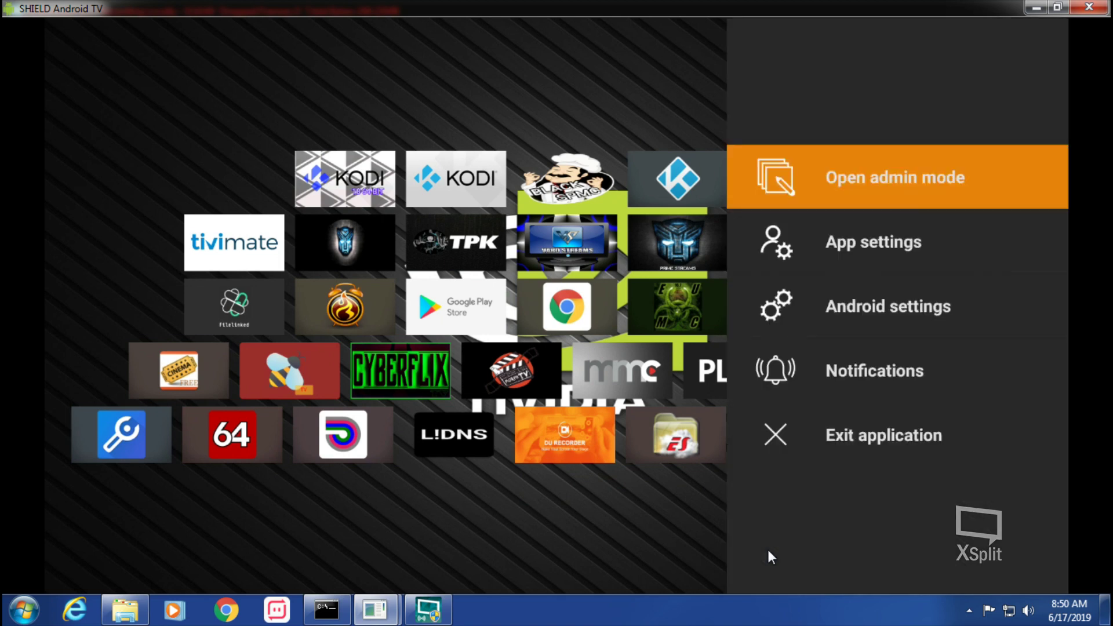
{"action": "key", "text": "Down"}
{"action": "key", "text": "Return"}
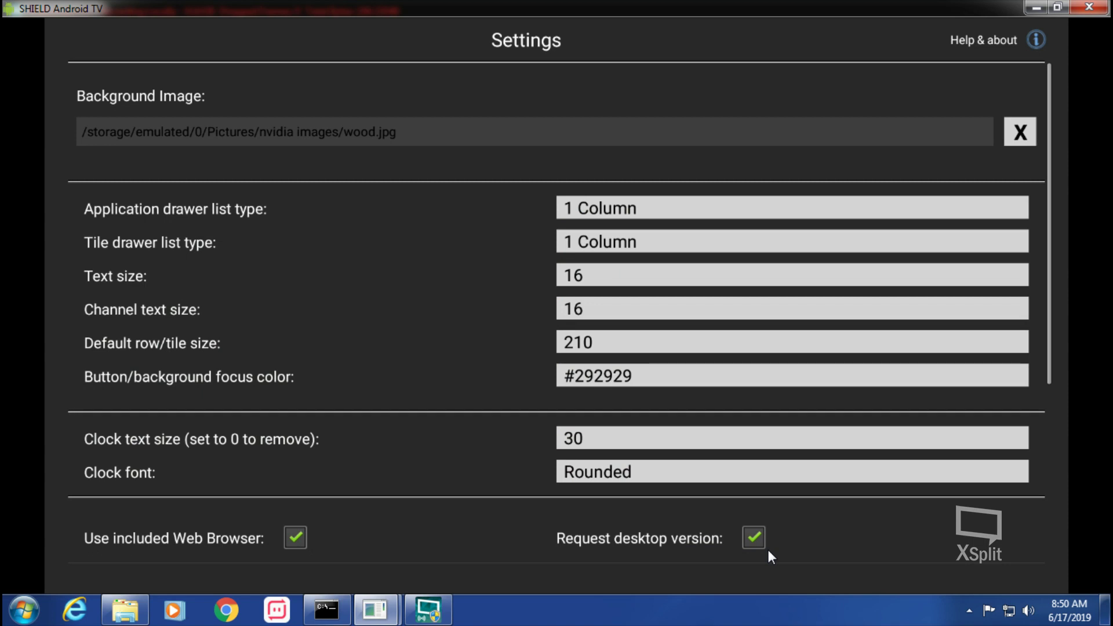
{"action": "key", "text": "Return"}
{"action": "key", "text": "Return"}
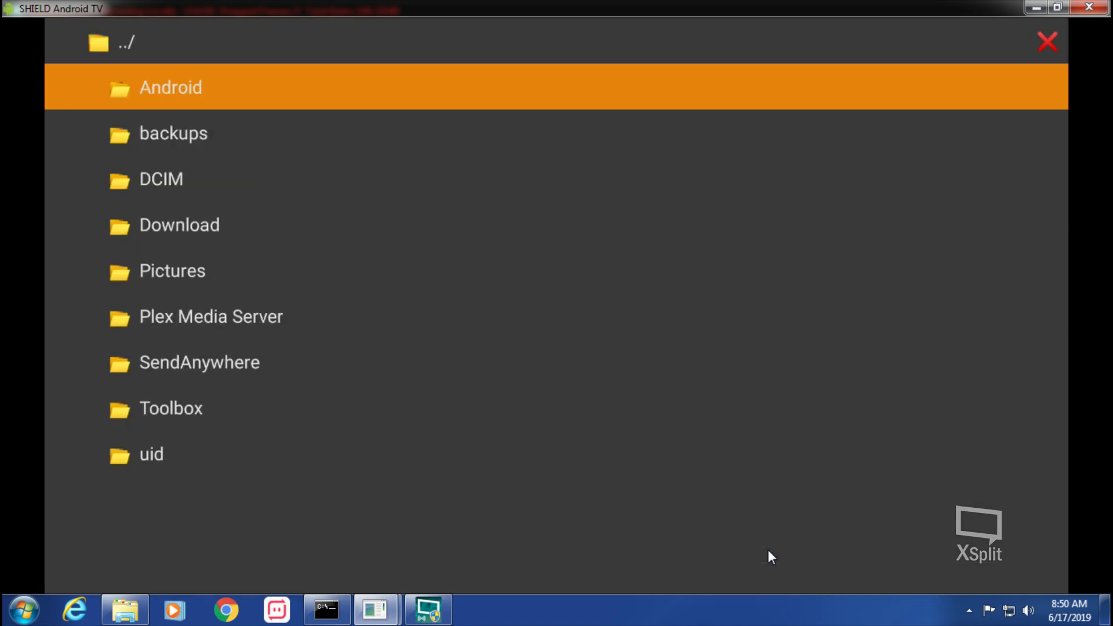
{"action": "key", "text": "Down"}
{"action": "key", "text": "Down"}
{"action": "key", "text": "Down"}
{"action": "key", "text": "Down"}
{"action": "key", "text": "Return"}
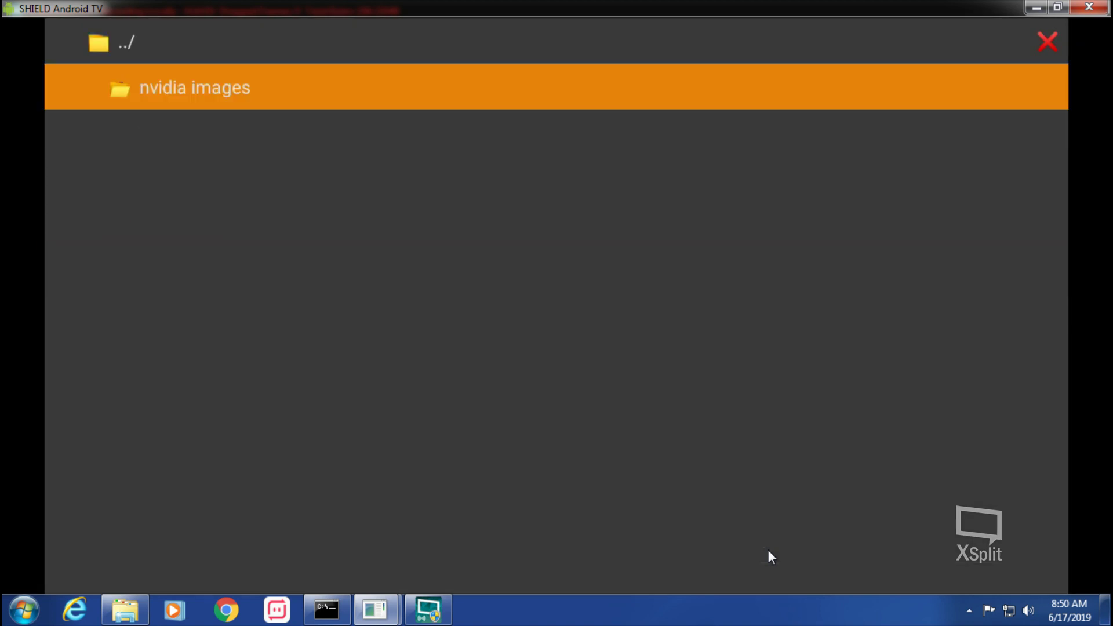
{"action": "key", "text": "Return"}
Select redblue.jpg as the background image and save the settings.
{"action": "key", "text": "Down"}
{"action": "key", "text": "Down"}
{"action": "key", "text": "Down"}
{"action": "key", "text": "Down"}
{"action": "key", "text": "Down"}
{"action": "key", "text": "Down"}
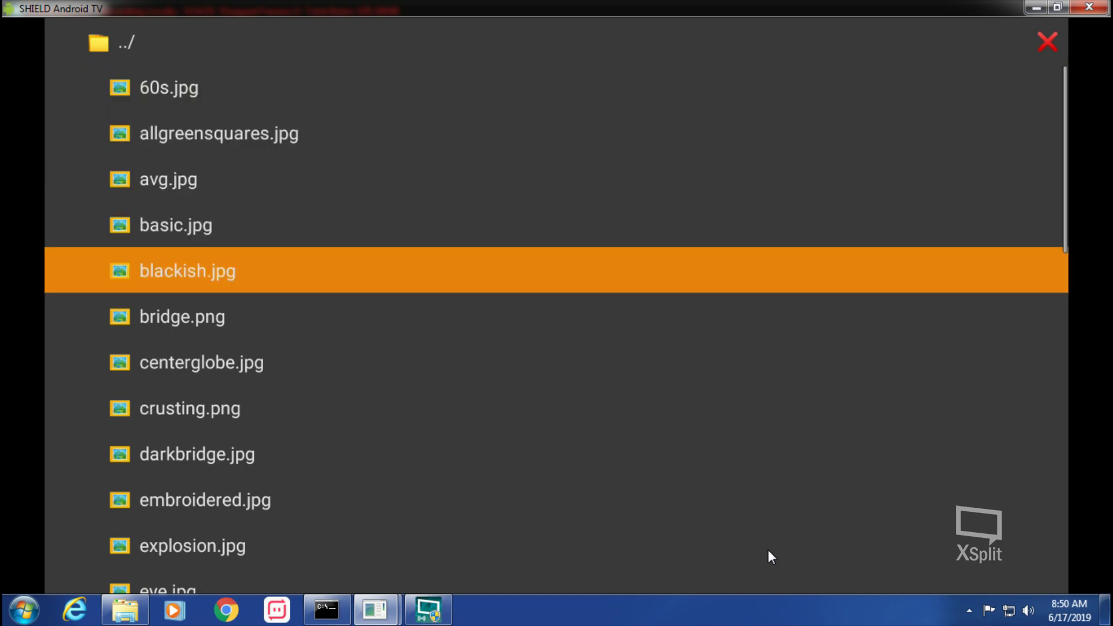
{"action": "key", "text": "Down"}
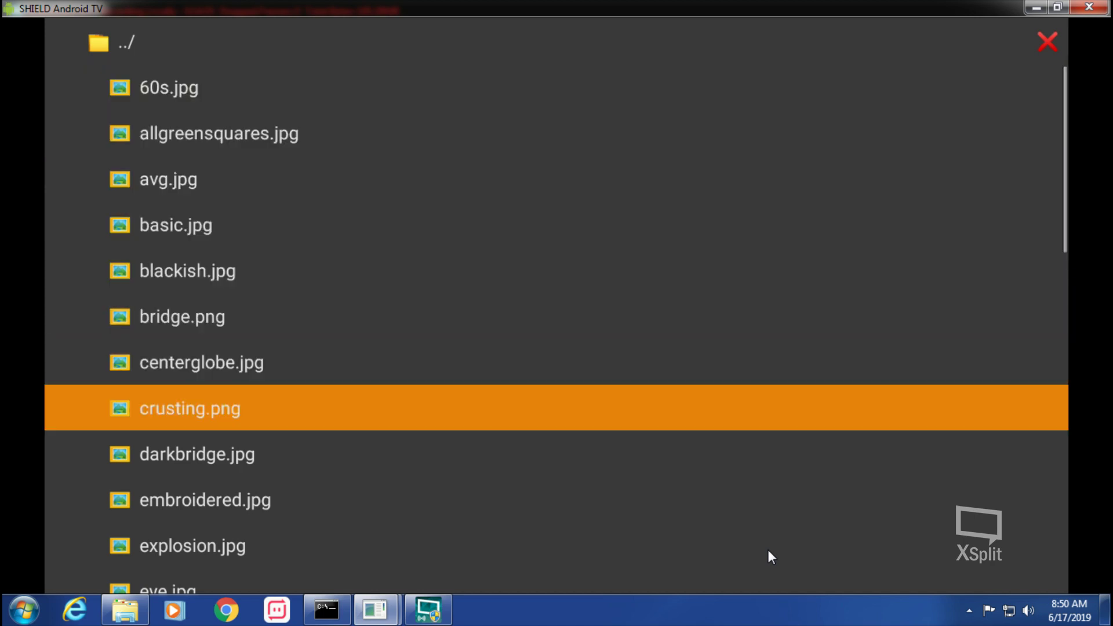
{"action": "key", "text": "Down"}
{"action": "key", "text": "Down"}
{"action": "key", "text": "Down"}
{"action": "key", "text": "Down"}
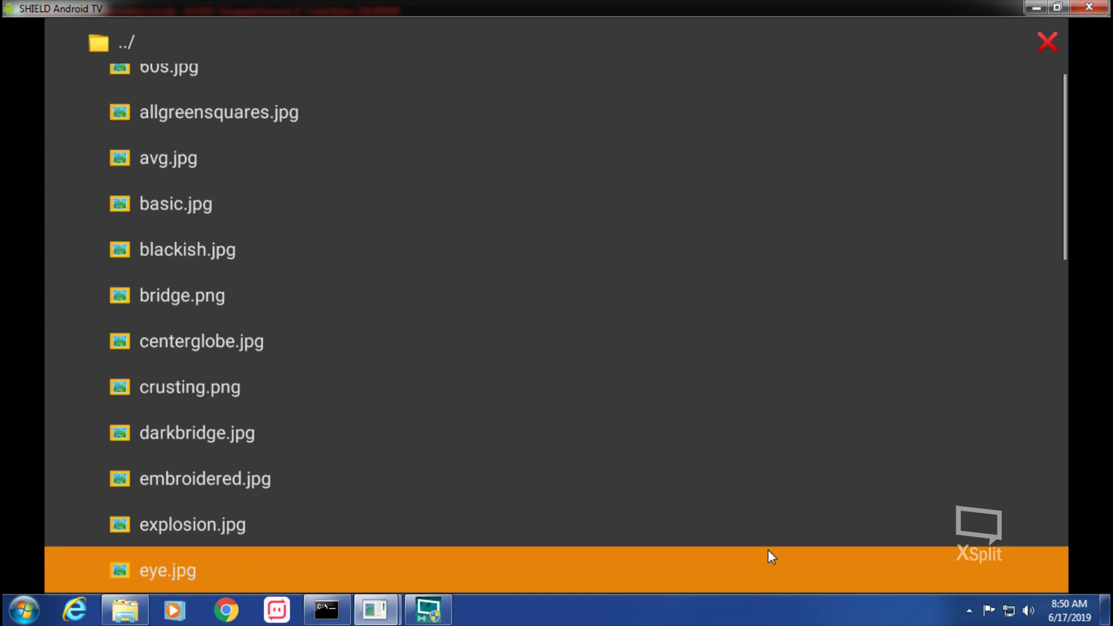
{"action": "key", "text": "Down"}
{"action": "key", "text": "Down"}
{"action": "key", "text": "Down"}
{"action": "key", "text": "Down"}
{"action": "key", "text": "Down"}
{"action": "key", "text": "Down"}
{"action": "key", "text": "Down"}
{"action": "key", "text": "Down"}
{"action": "key", "text": "Down"}
{"action": "key", "text": "Down"}
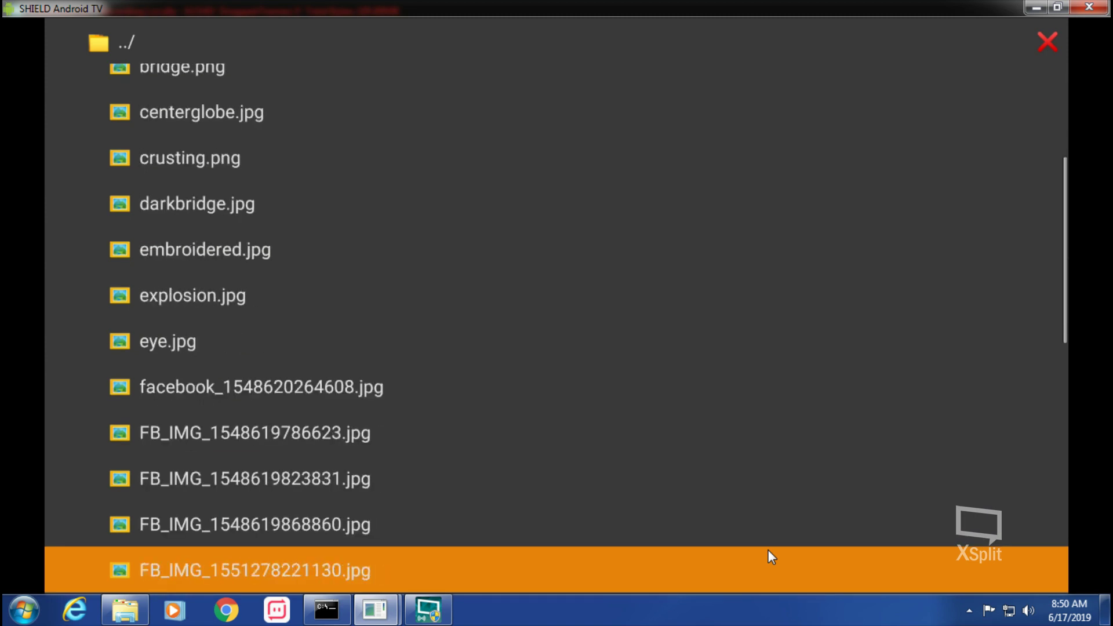
{"action": "key", "text": "Down"}
{"action": "key", "text": "Down"}
{"action": "key", "text": "Down"}
{"action": "key", "text": "Down"}
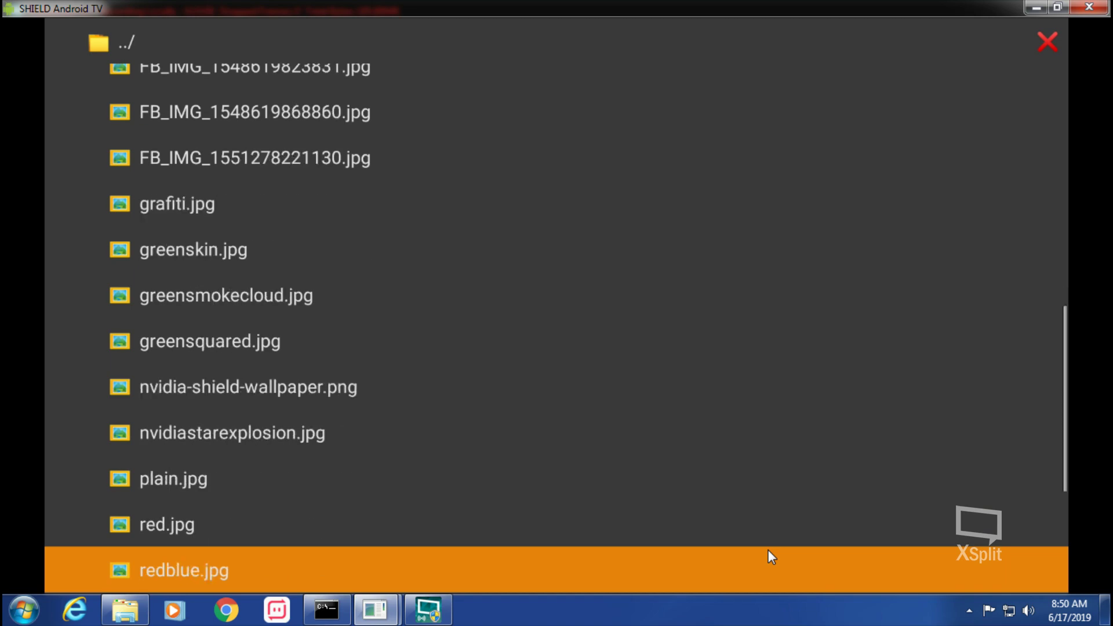
{"action": "key", "text": "Return"}
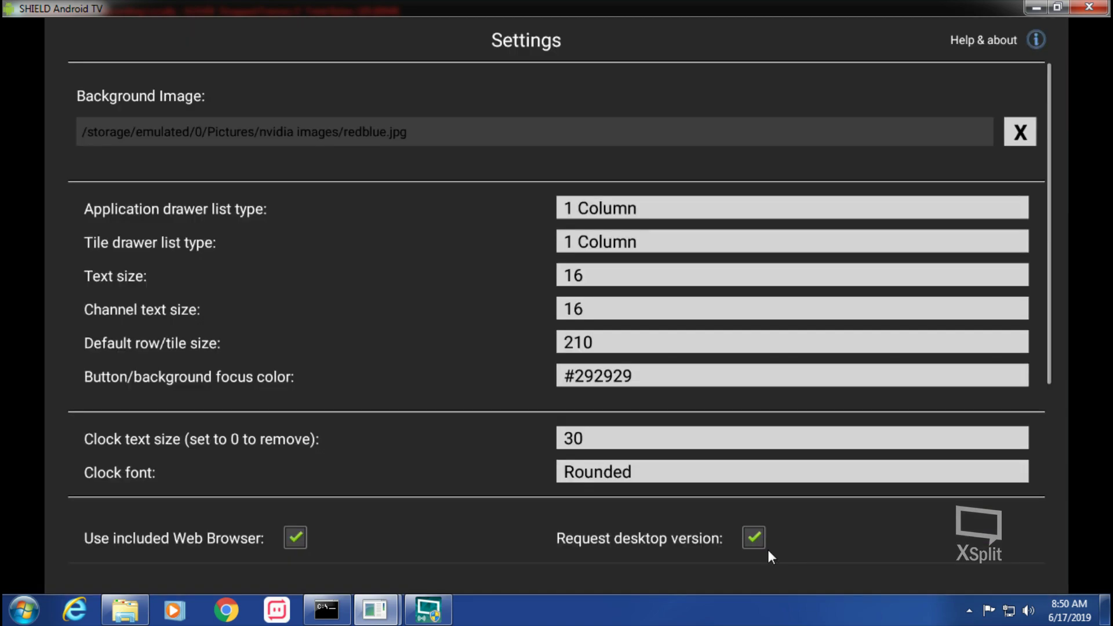
{"action": "key", "text": "Down"}
{"action": "key", "text": "Down"}
{"action": "key", "text": "Down"}
{"action": "key", "text": "Down"}
{"action": "key", "text": "Down"}
{"action": "key", "text": "Down"}
{"action": "key", "text": "Down"}
{"action": "key", "text": "Down"}
{"action": "key", "text": "Down"}
{"action": "key", "text": "Down"}
{"action": "key", "text": "Down"}
{"action": "key", "text": "Down"}
{"action": "key", "text": "Down"}
{"action": "key", "text": "Down"}
{"action": "key", "text": "Down"}
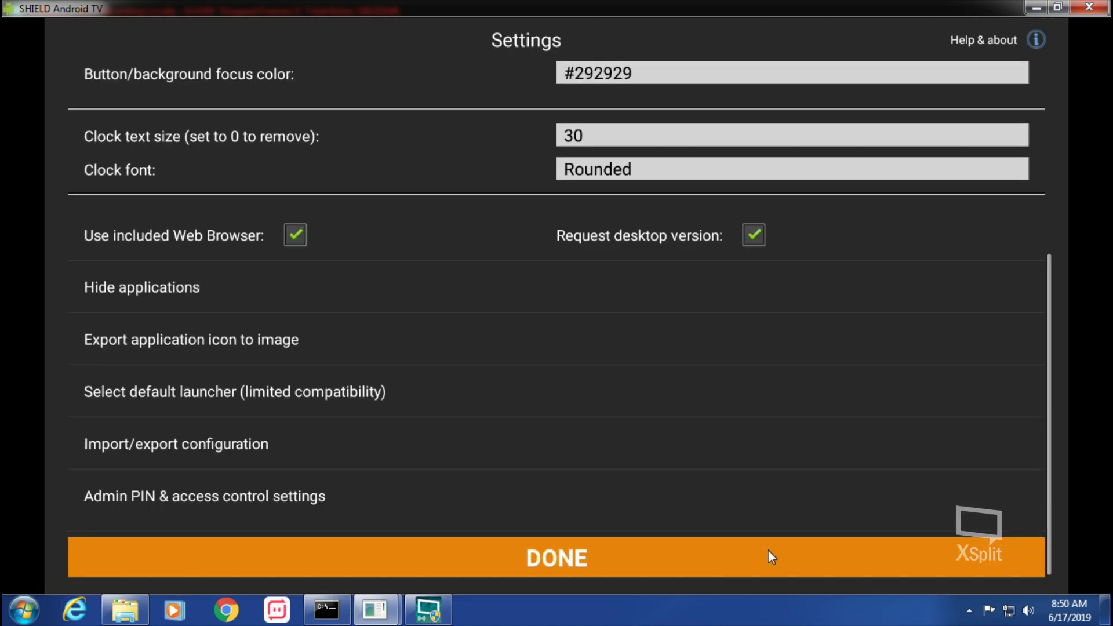
{"action": "key", "text": "Return"}
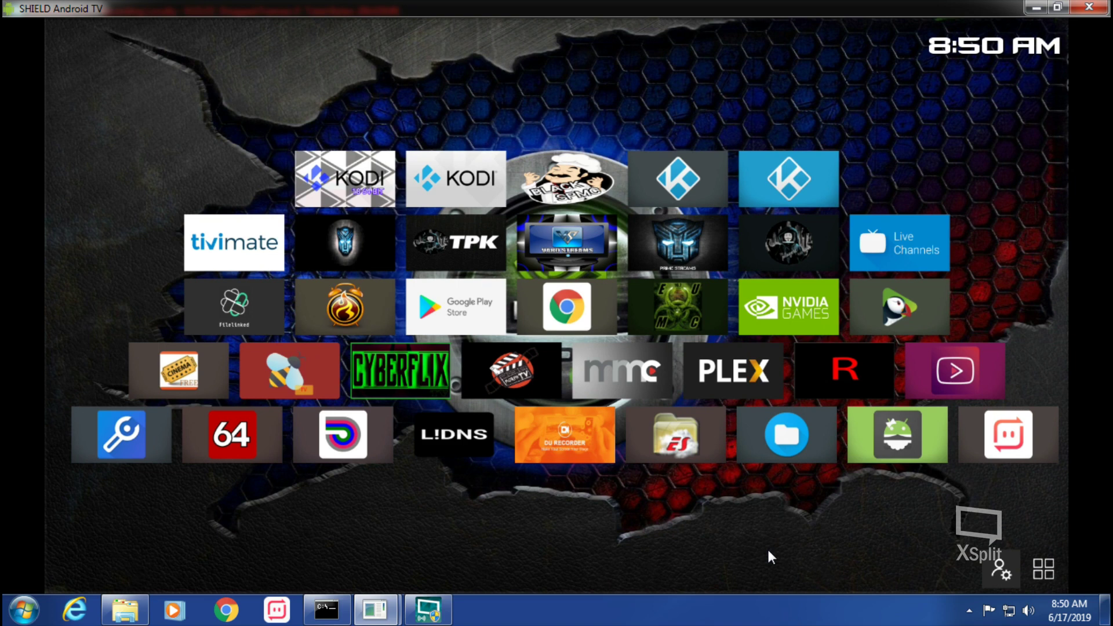
Enter the launcher's admin mode and move focus to the Paid TV row label.
{"action": "key", "text": "Menu"}
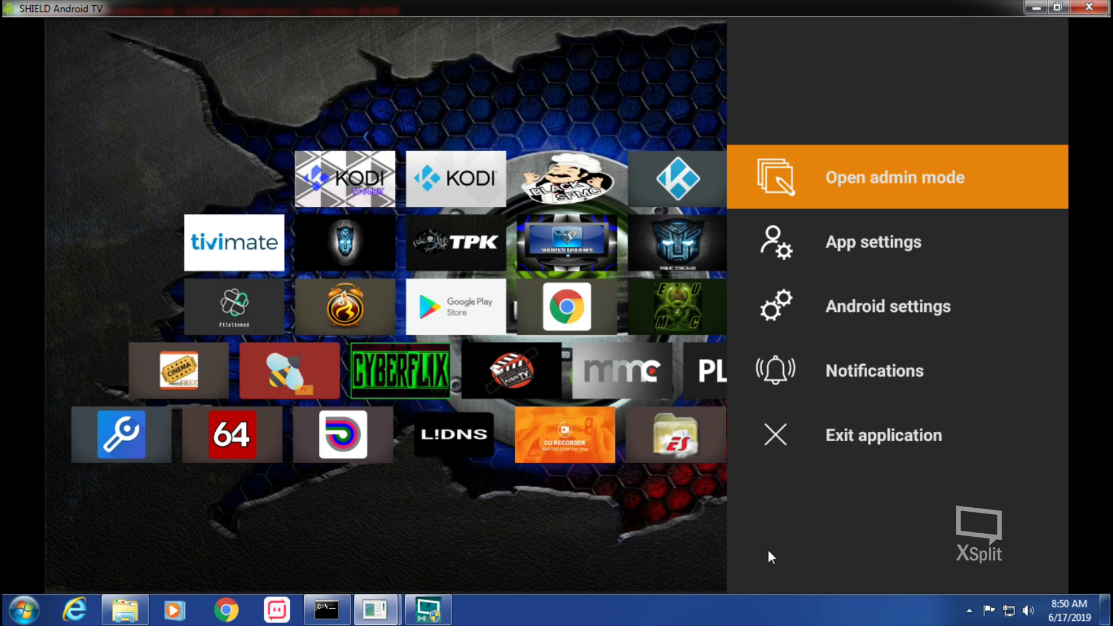
{"action": "key", "text": "Escape"}
{"action": "key", "text": "Up"}
{"action": "key", "text": "Up"}
{"action": "key", "text": "Up"}
{"action": "key", "text": "Up"}
{"action": "key", "text": "Up"}
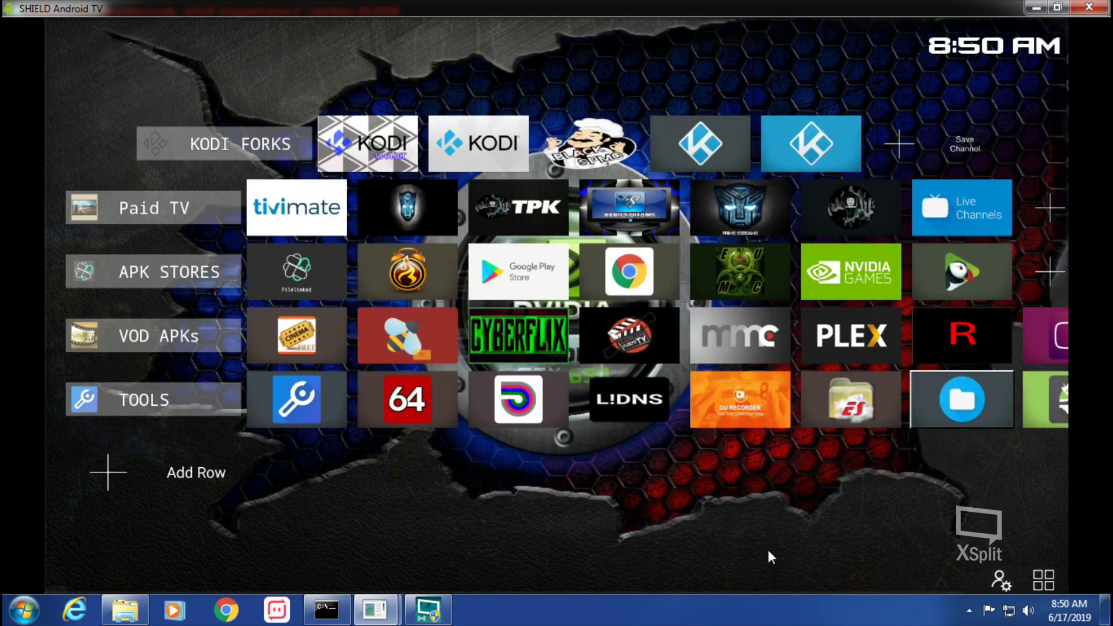
{"action": "key", "text": "Left"}
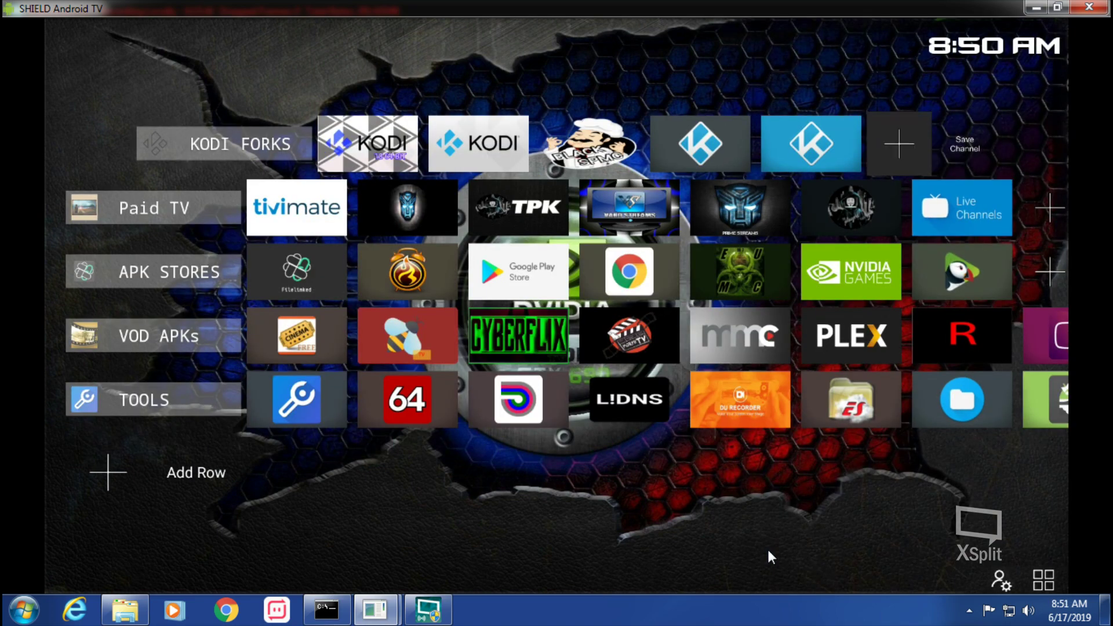
{"action": "key", "text": "Left"}
{"action": "key", "text": "Left"}
{"action": "key", "text": "Left"}
{"action": "key", "text": "Left"}
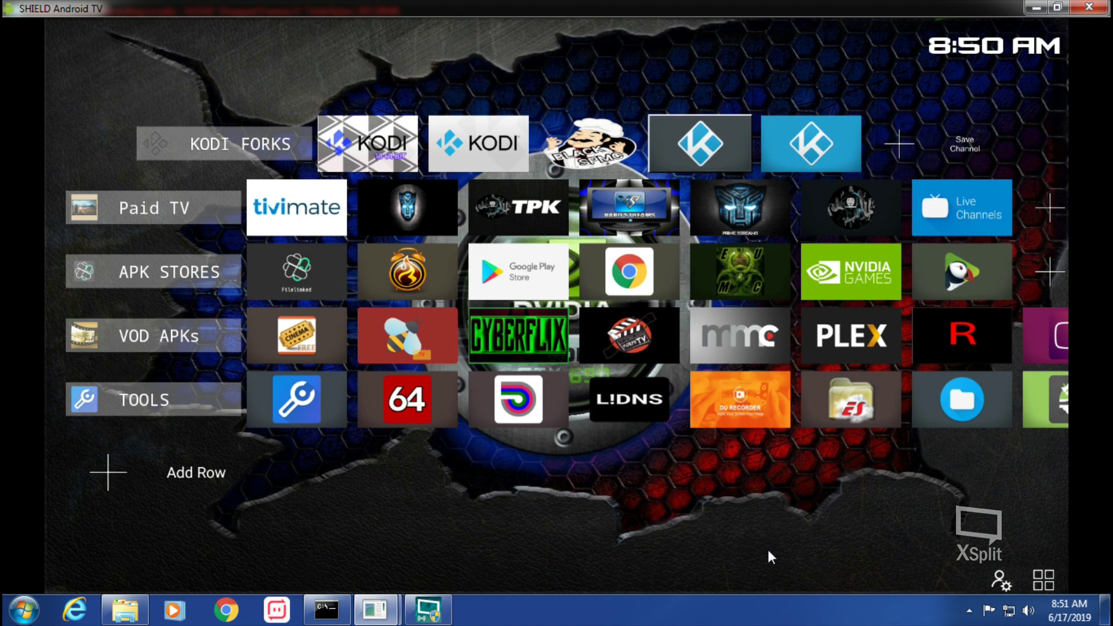
{"action": "key", "text": "Right"}
{"action": "key", "text": "Right"}
{"action": "key", "text": "Right"}
{"action": "key", "text": "Right"}
{"action": "key", "text": "Right"}
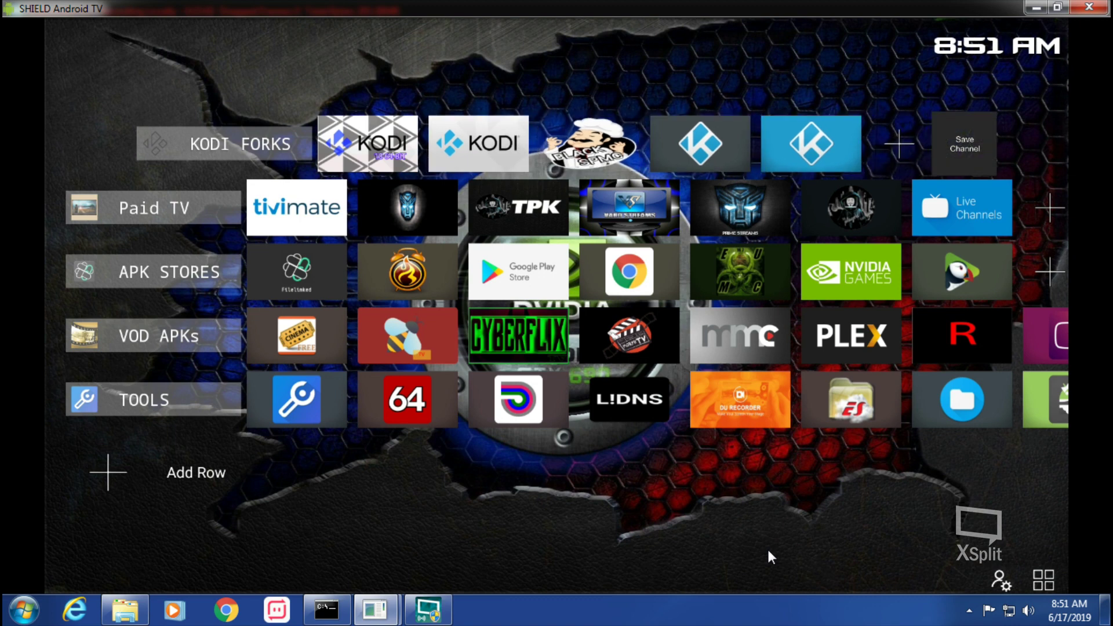
{"action": "key", "text": "Left"}
{"action": "key", "text": "Left"}
{"action": "key", "text": "Left"}
{"action": "key", "text": "Left"}
{"action": "key", "text": "Left"}
{"action": "key", "text": "Down"}
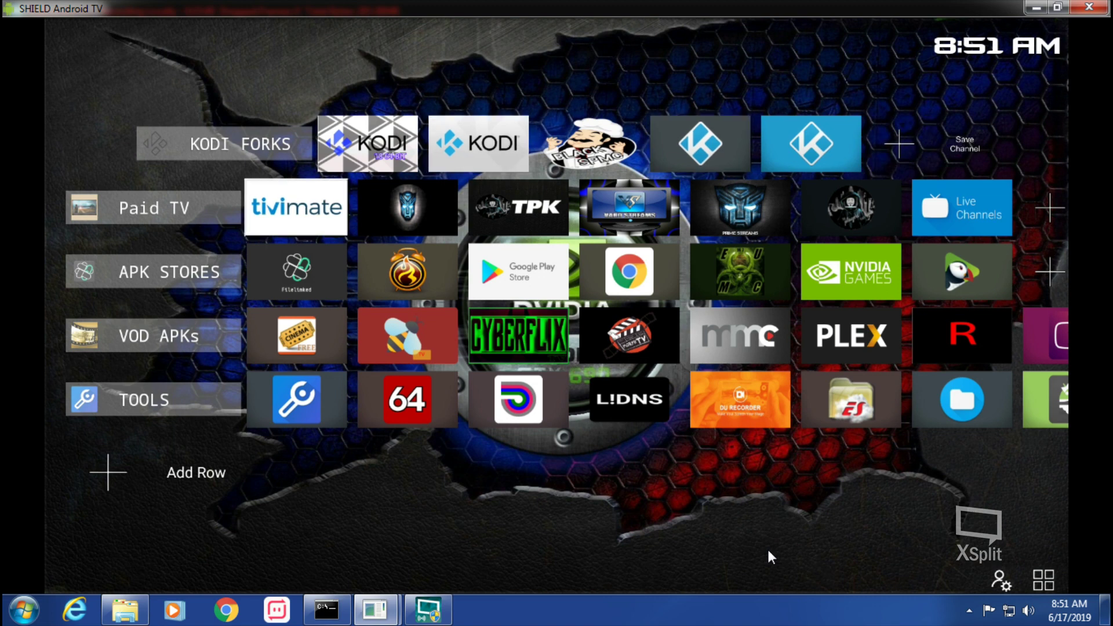
{"action": "key", "text": "Up"}
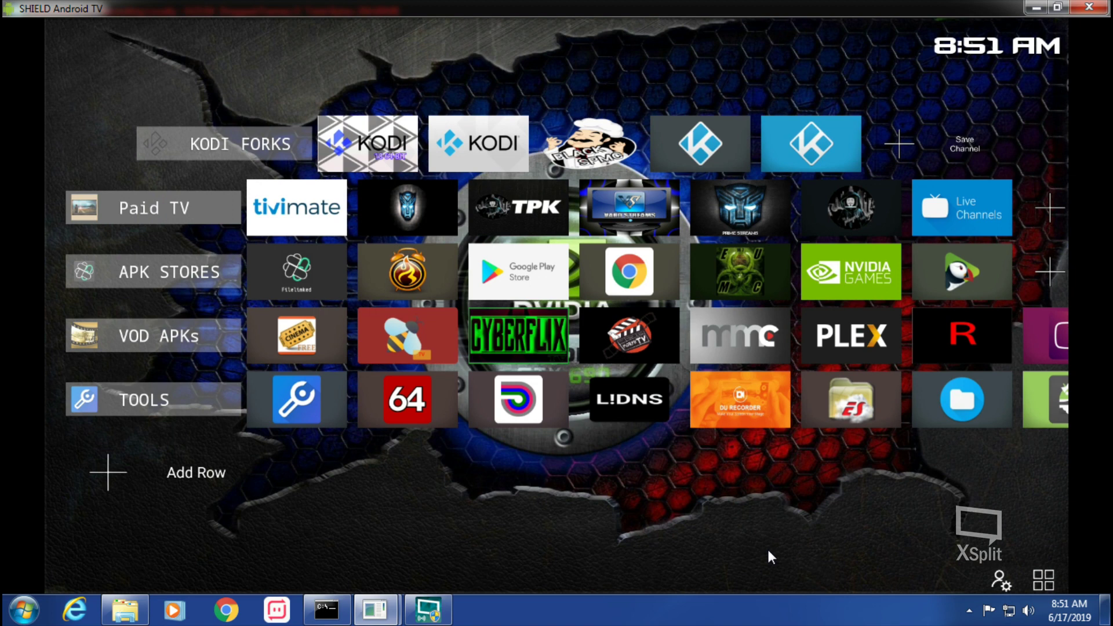
Edit the Paid TV row to uncheck 'Hide channel logo & name', then save.
{"action": "key", "text": "Return"}
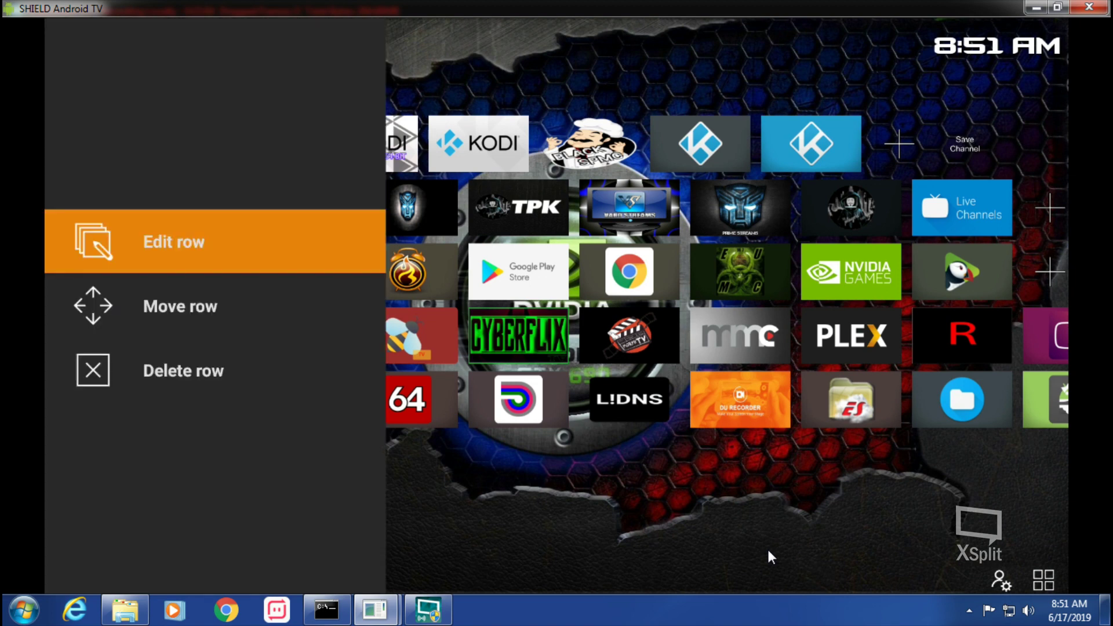
{"action": "key", "text": "Return"}
{"action": "key", "text": "Down"}
{"action": "key", "text": "Down"}
{"action": "key", "text": "Down"}
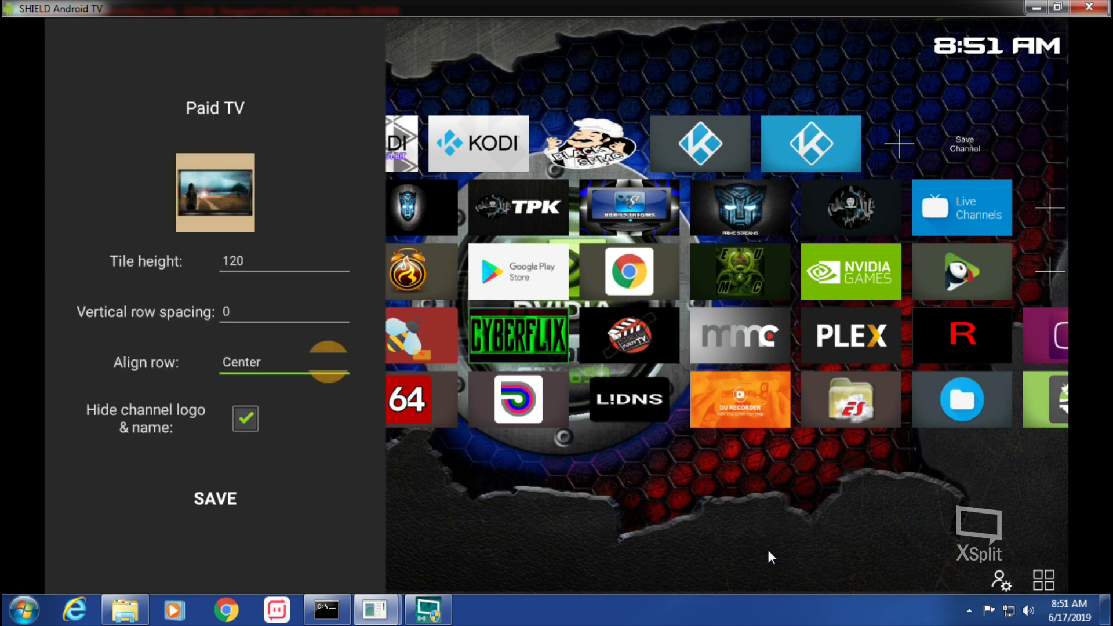
{"action": "key", "text": "Down"}
{"action": "key", "text": "Return"}
{"action": "key", "text": "Down"}
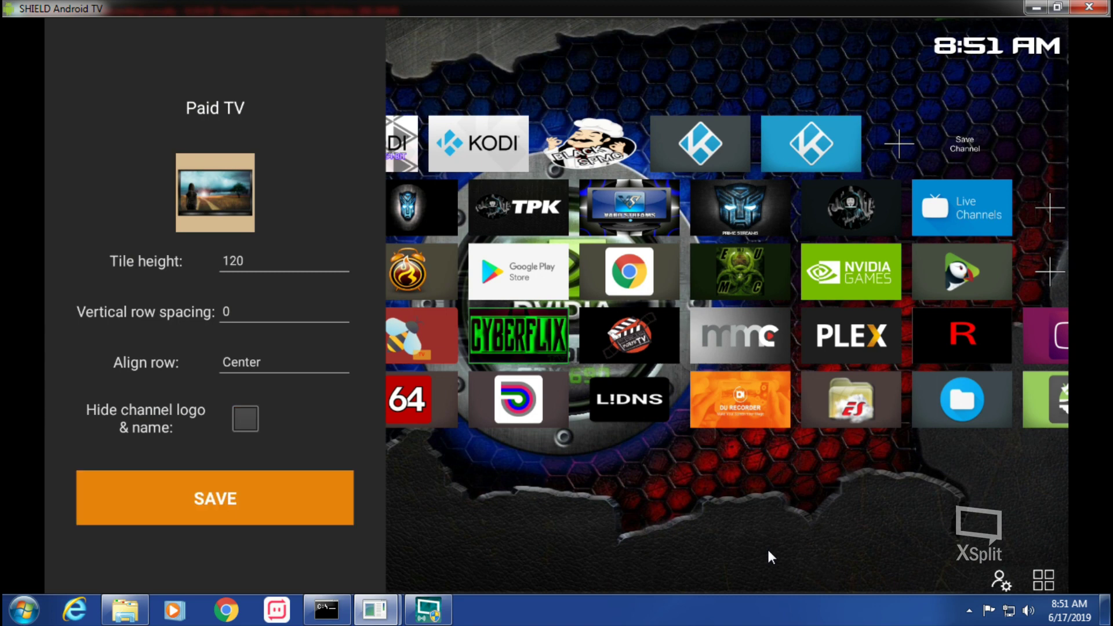
{"action": "key", "text": "Return"}
Close admin mode from the launcher's side menu.
{"action": "key", "text": "Down"}
{"action": "key", "text": "Down"}
{"action": "key", "text": "Down"}
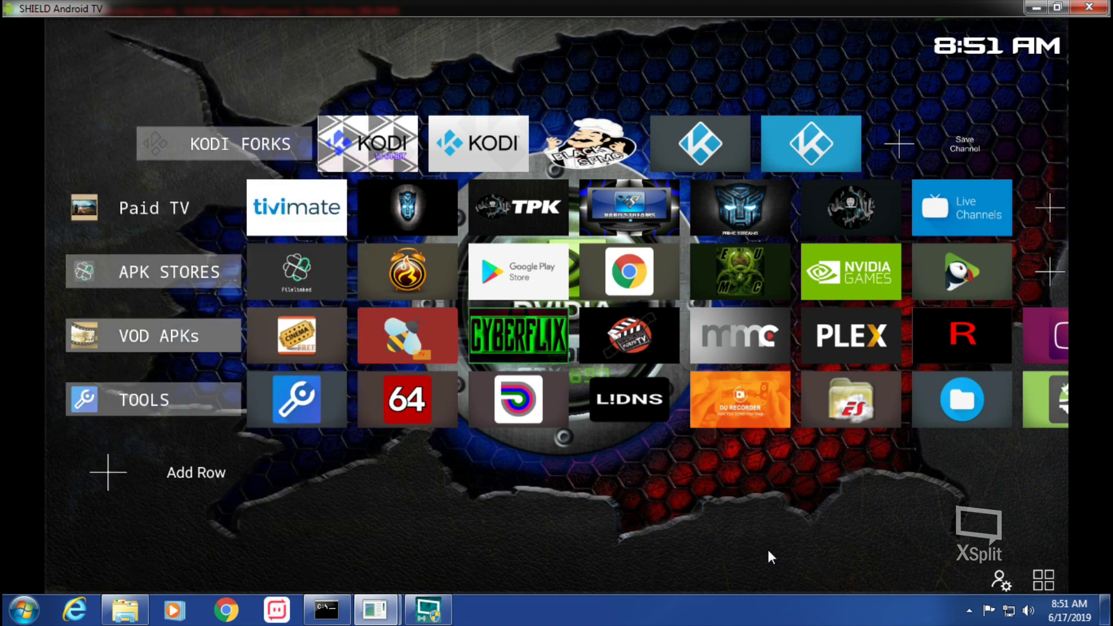
{"action": "key", "text": "Right"}
{"action": "key", "text": "Right"}
{"action": "key", "text": "Down"}
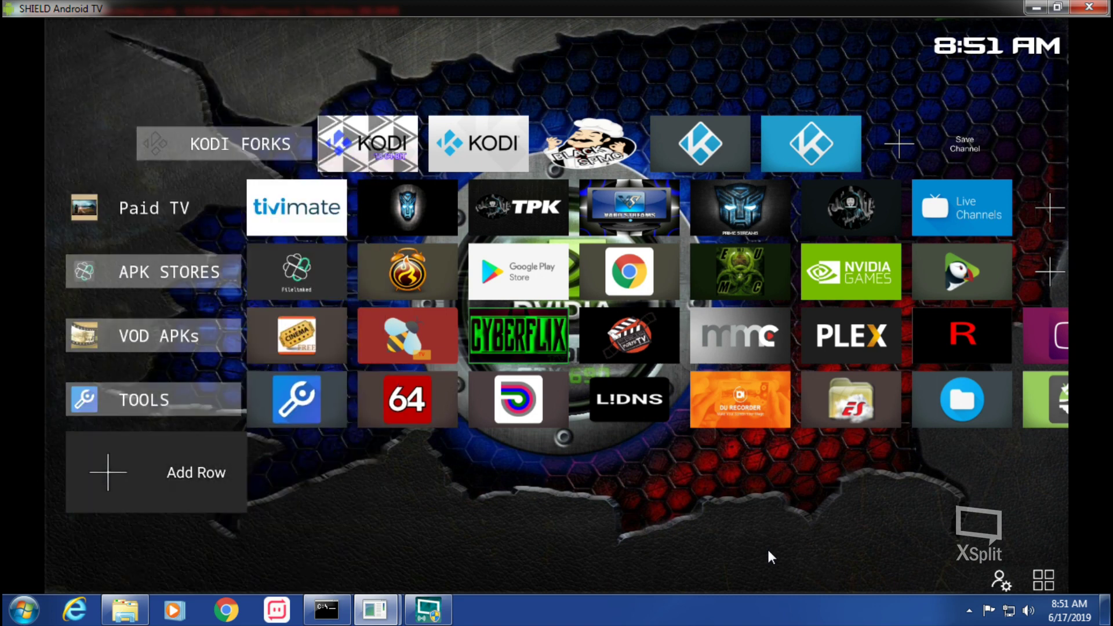
{"action": "key", "text": "Down"}
{"action": "key", "text": "Return"}
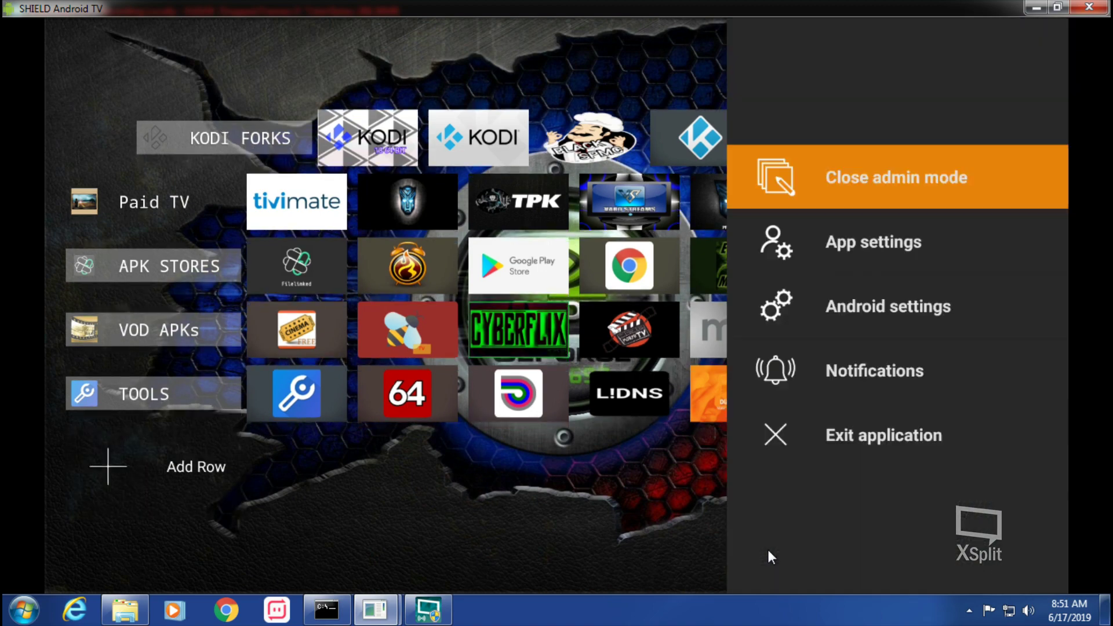
{"action": "key", "text": "Return"}
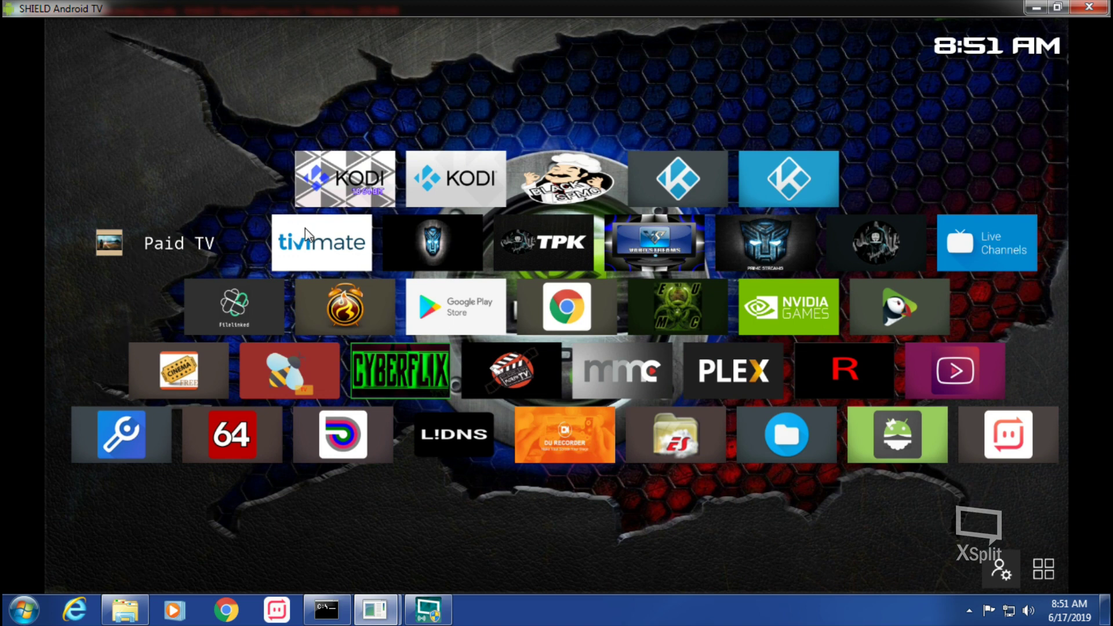
Re-enter admin mode and bring focus to the Paid TV row.
{"action": "key", "text": "Menu"}
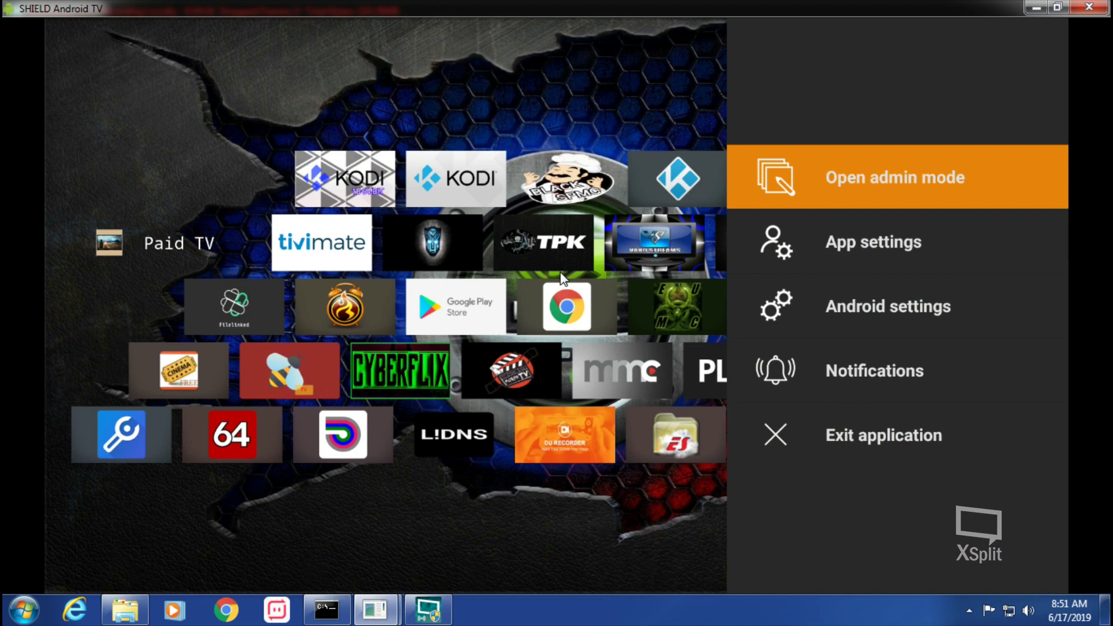
{"action": "key", "text": "Escape"}
{"action": "key", "text": "Up"}
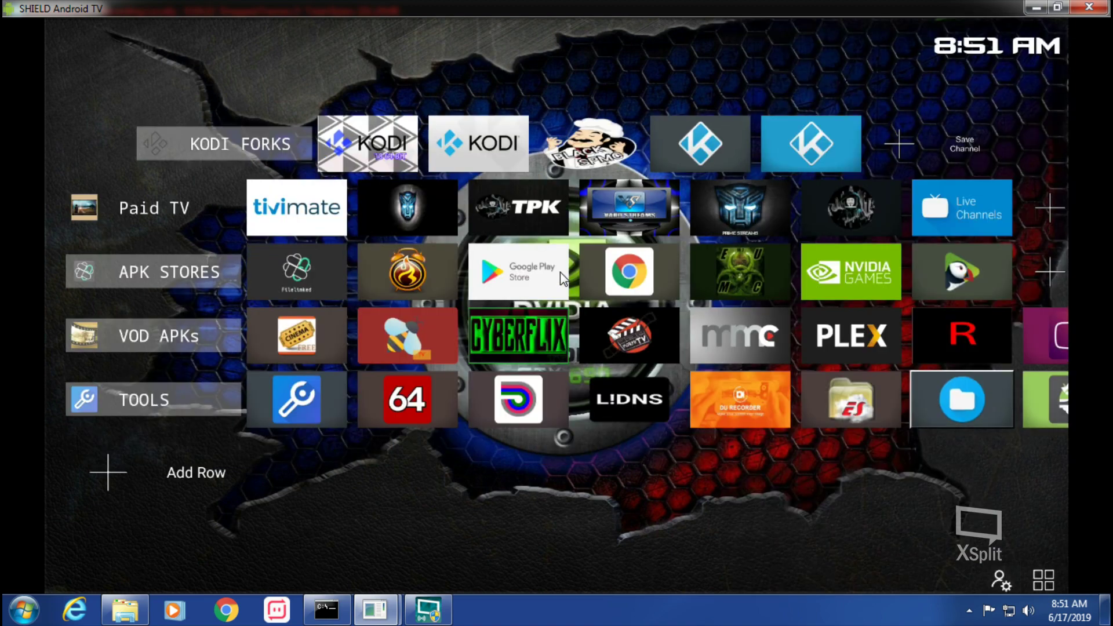
{"action": "key", "text": "Left"}
{"action": "key", "text": "Left"}
{"action": "key", "text": "Left"}
{"action": "key", "text": "Left"}
{"action": "key", "text": "Left"}
{"action": "key", "text": "Left"}
{"action": "key", "text": "Down"}
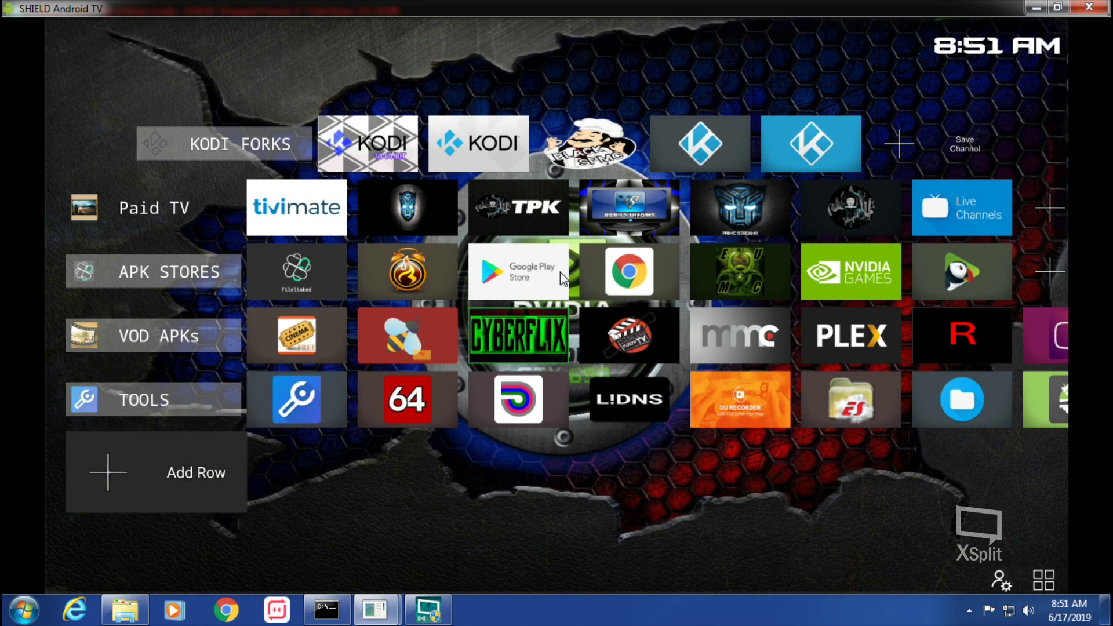
{"action": "key", "text": "Up"}
{"action": "key", "text": "Up"}
{"action": "key", "text": "Up"}
{"action": "key", "text": "Up"}
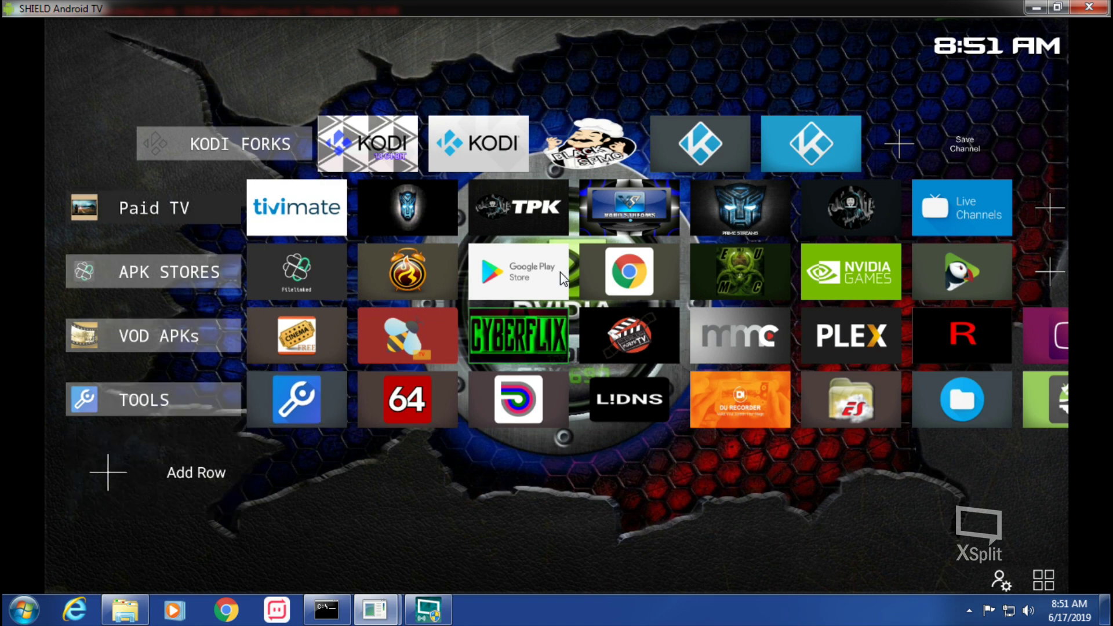
Edit the Paid TV row to tick 'Hide channel logo & name', then save.
{"action": "key", "text": "Return"}
{"action": "key", "text": "Return"}
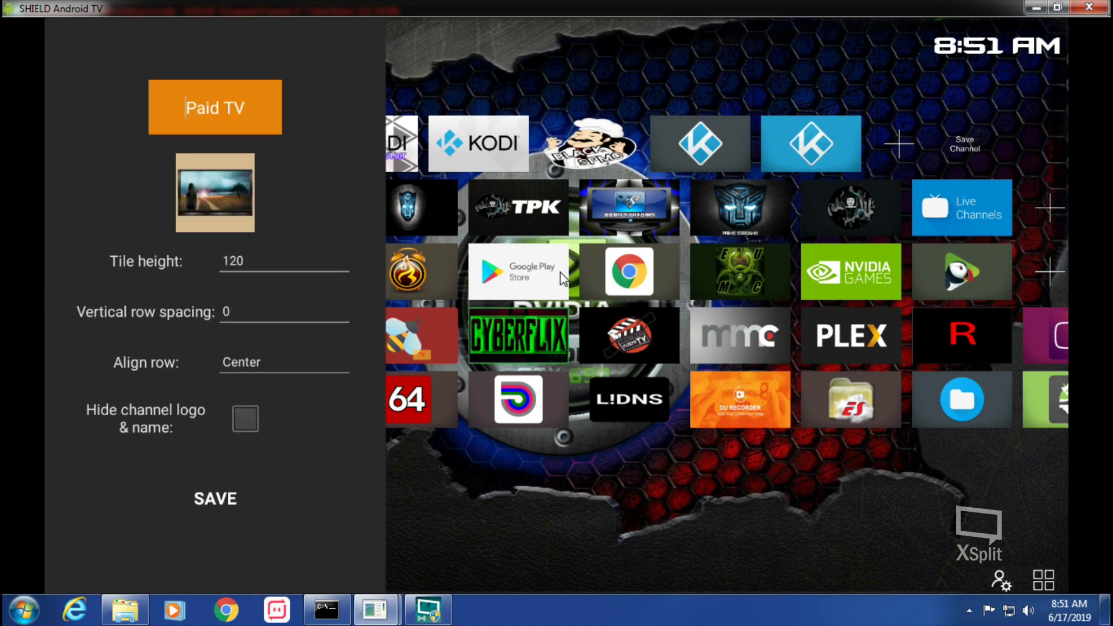
{"action": "key", "text": "Down"}
{"action": "key", "text": "Down"}
{"action": "key", "text": "Down"}
{"action": "key", "text": "Down"}
{"action": "key", "text": "Down"}
{"action": "key", "text": "Return"}
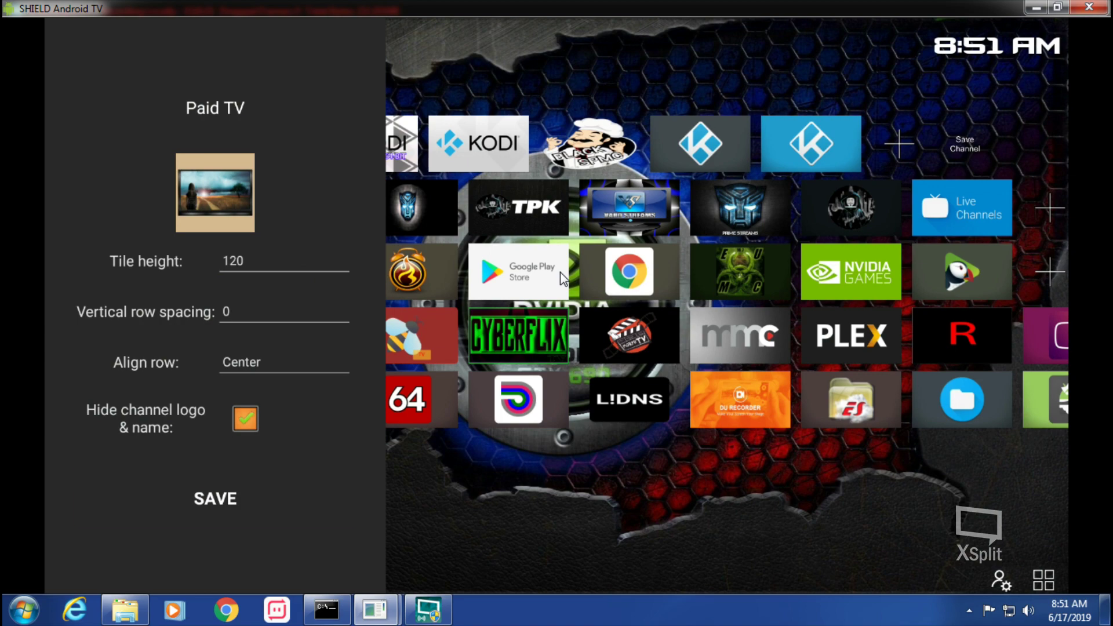
{"action": "key", "text": "Down"}
{"action": "key", "text": "Return"}
{"action": "key", "text": "Down"}
{"action": "key", "text": "Down"}
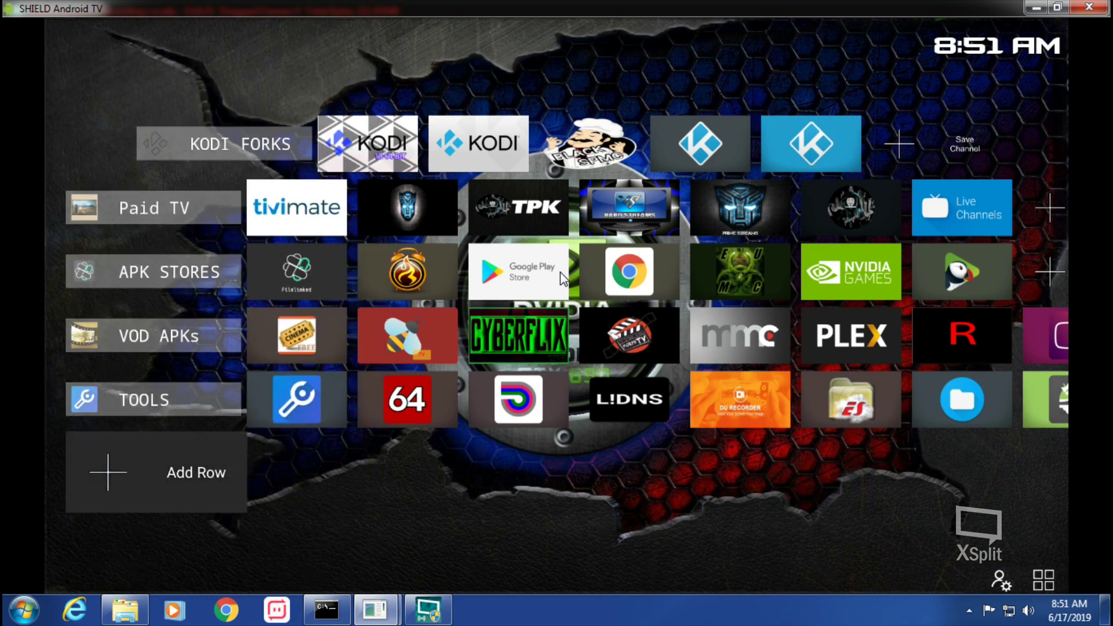
Close admin mode to show the plain tile grid.
{"action": "key", "text": "Up"}
{"action": "key", "text": "Menu"}
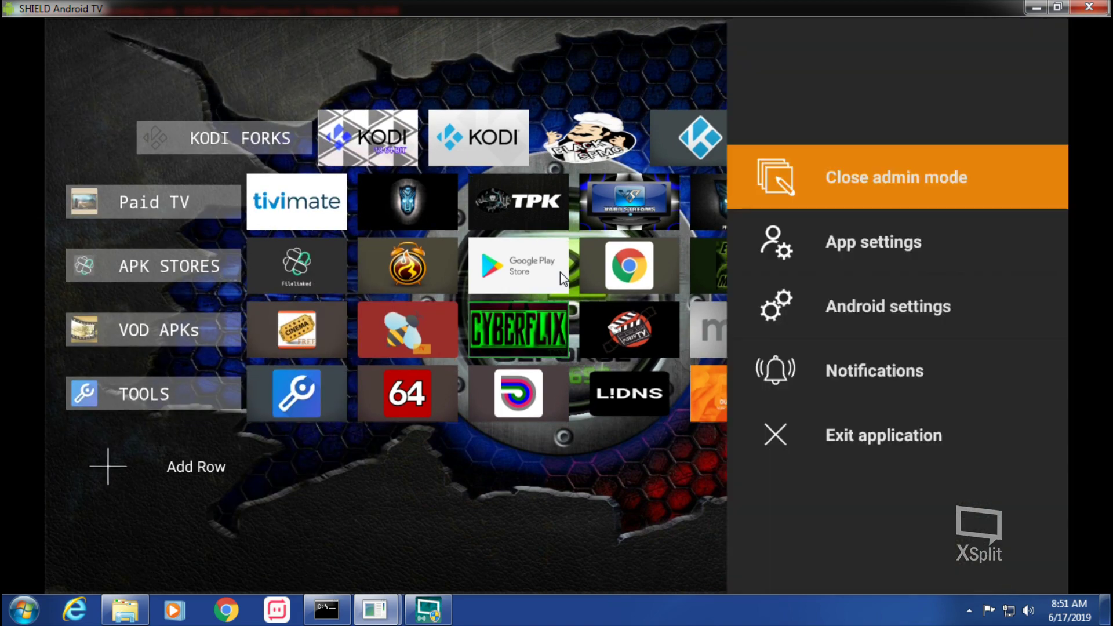
{"action": "key", "text": "Return"}
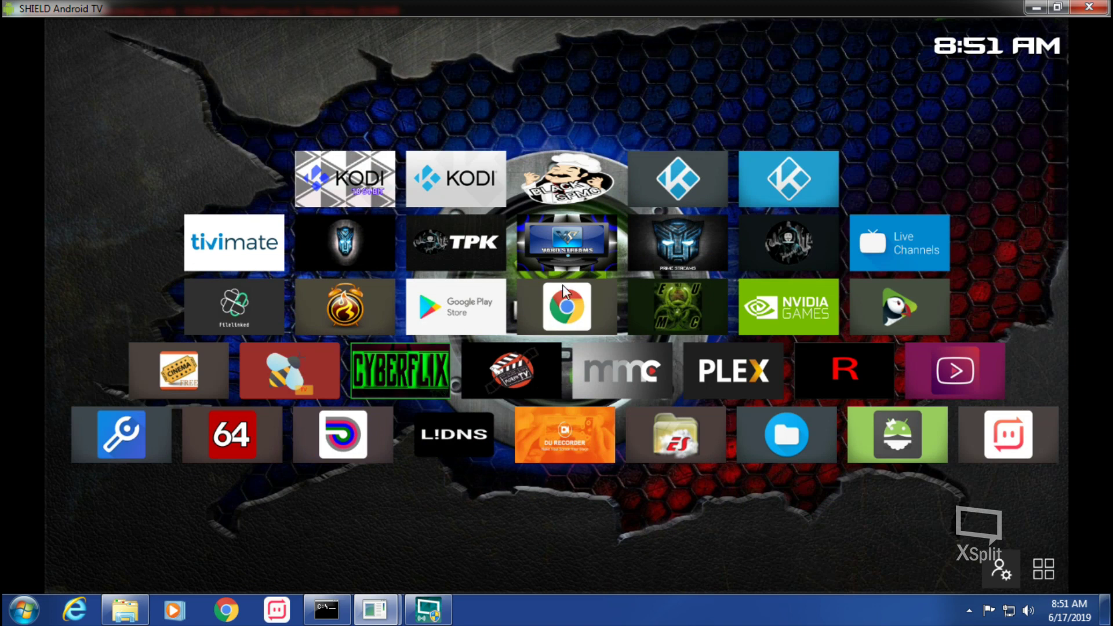
Go from the launcher settings menu to Android settings > Apps.
{"action": "key", "text": "Right"}
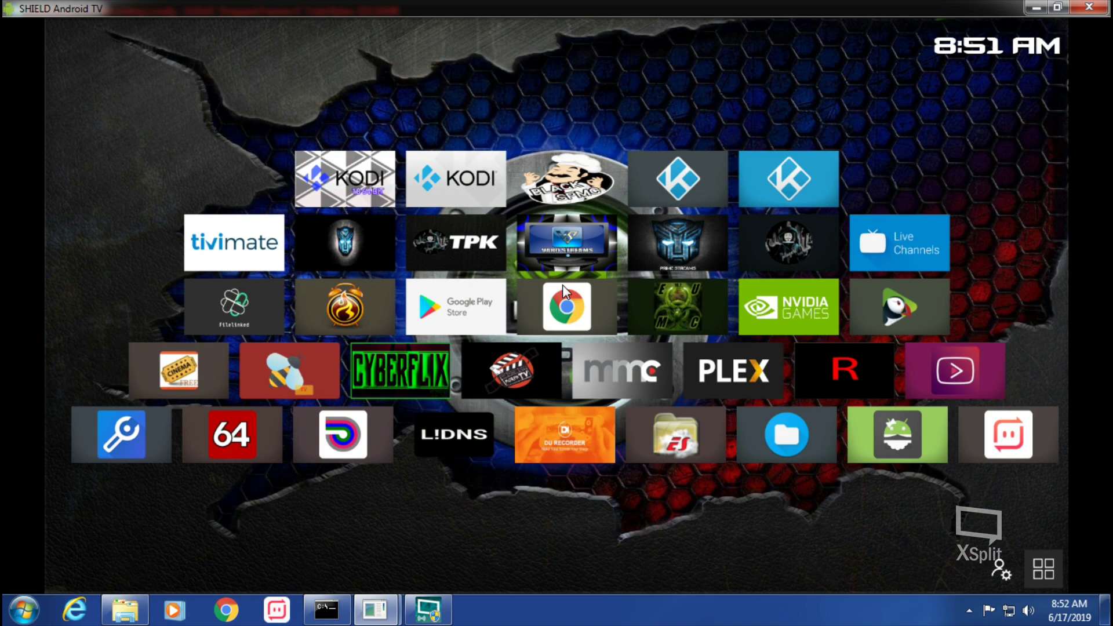
{"action": "key", "text": "Left"}
{"action": "key", "text": "Return"}
{"action": "key", "text": "Down"}
{"action": "key", "text": "Down"}
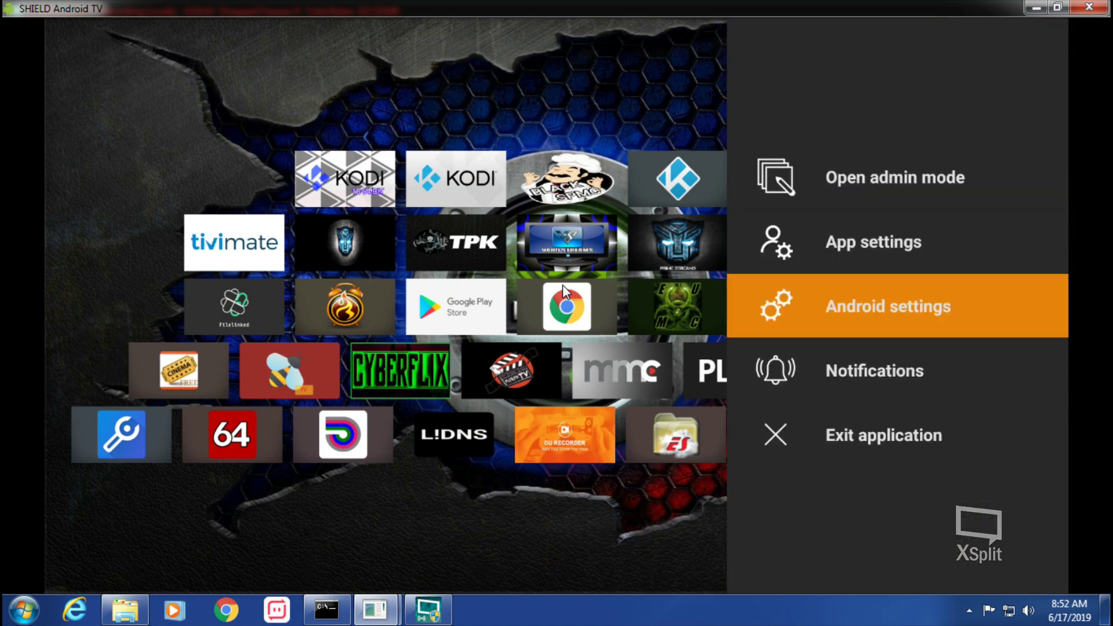
{"action": "key", "text": "Return"}
{"action": "key", "text": "Down"}
{"action": "key", "text": "Down"}
{"action": "key", "text": "Down"}
{"action": "key", "text": "Down"}
{"action": "key", "text": "Down"}
{"action": "key", "text": "Down"}
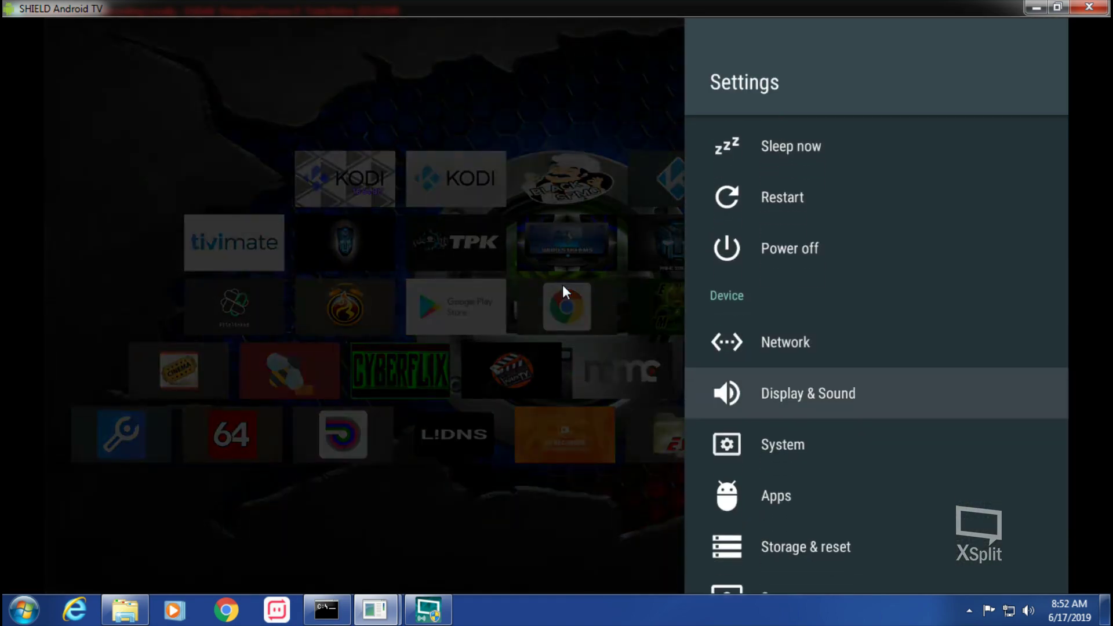
{"action": "key", "text": "Return"}
Open Sideload Channel 2 in the apps list and clear its defaults.
{"action": "key", "text": "Down"}
{"action": "key", "text": "Down"}
{"action": "key", "text": "Down"}
{"action": "key", "text": "Down"}
{"action": "key", "text": "Down"}
{"action": "key", "text": "Down"}
{"action": "key", "text": "Down"}
{"action": "key", "text": "Down"}
{"action": "key", "text": "Down"}
{"action": "key", "text": "Down"}
{"action": "key", "text": "Down"}
{"action": "key", "text": "Down"}
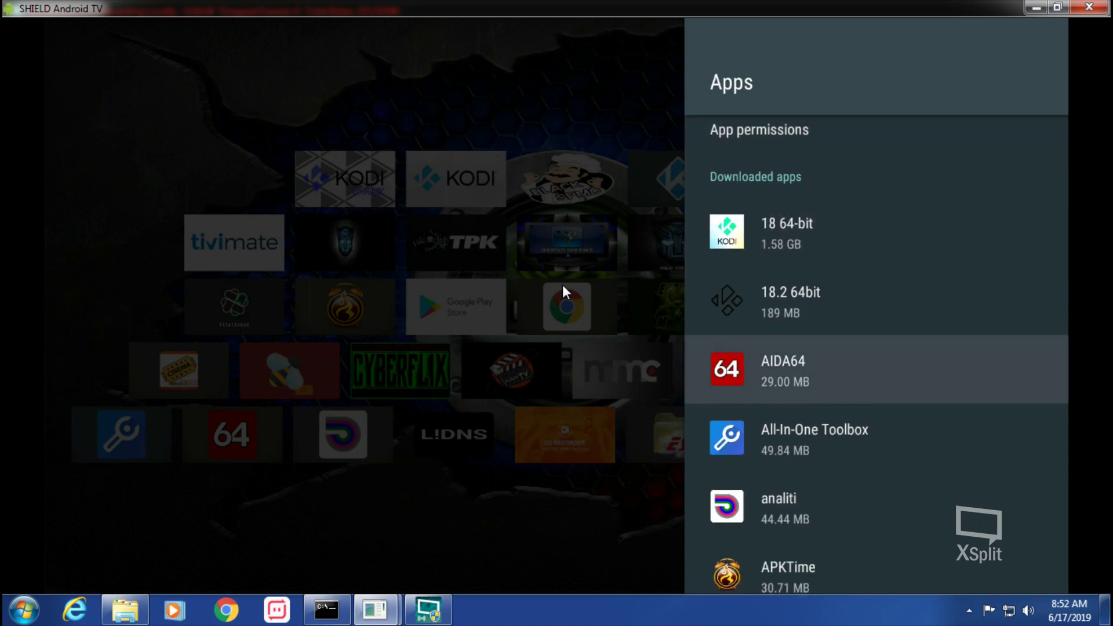
{"action": "key", "text": "Down"}
{"action": "key", "text": "Down"}
{"action": "key", "text": "Down"}
{"action": "key", "text": "Down"}
{"action": "key", "text": "Down"}
{"action": "key", "text": "Down"}
{"action": "key", "text": "Down"}
{"action": "key", "text": "Down"}
{"action": "key", "text": "Down"}
{"action": "key", "text": "Down"}
{"action": "key", "text": "Down"}
{"action": "key", "text": "Down"}
{"action": "key", "text": "Down"}
{"action": "key", "text": "Down"}
{"action": "key", "text": "Down"}
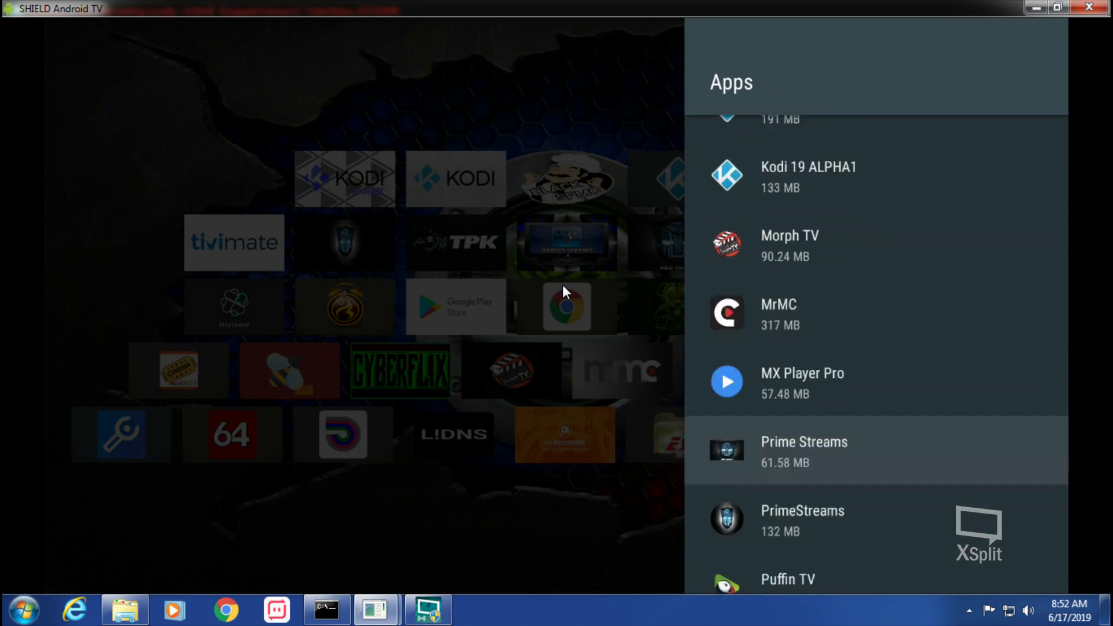
{"action": "key", "text": "Down"}
{"action": "key", "text": "Down"}
{"action": "key", "text": "Down"}
{"action": "key", "text": "Down"}
{"action": "key", "text": "Down"}
{"action": "key", "text": "Down"}
{"action": "key", "text": "Down"}
{"action": "key", "text": "Down"}
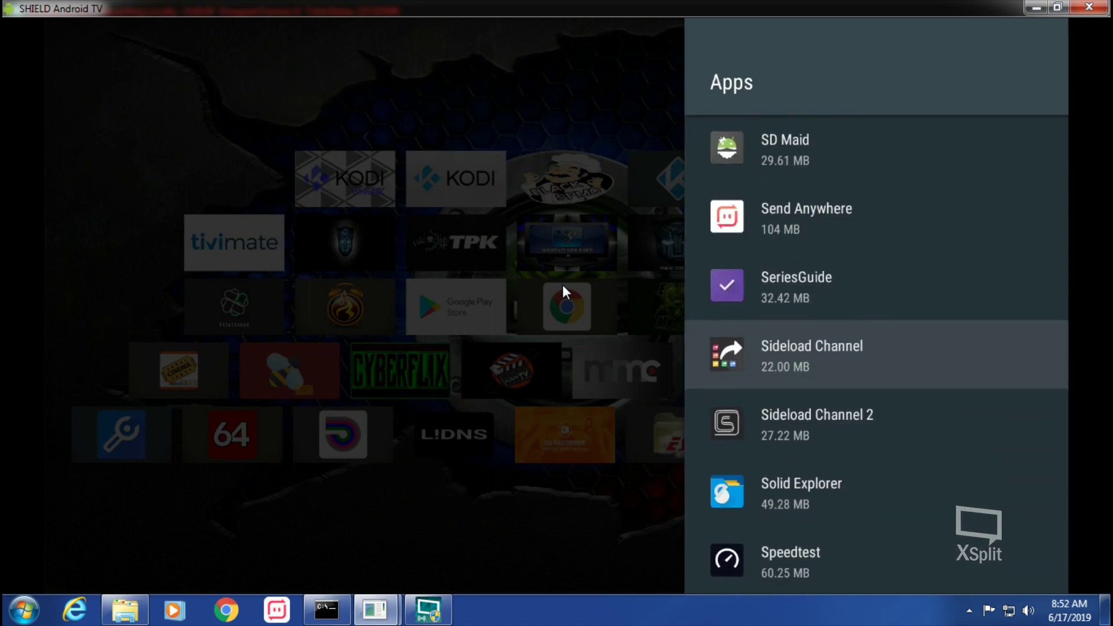
{"action": "key", "text": "Return"}
{"action": "key", "text": "Down"}
{"action": "key", "text": "Down"}
{"action": "key", "text": "Down"}
{"action": "key", "text": "Down"}
{"action": "key", "text": "Down"}
{"action": "key", "text": "Down"}
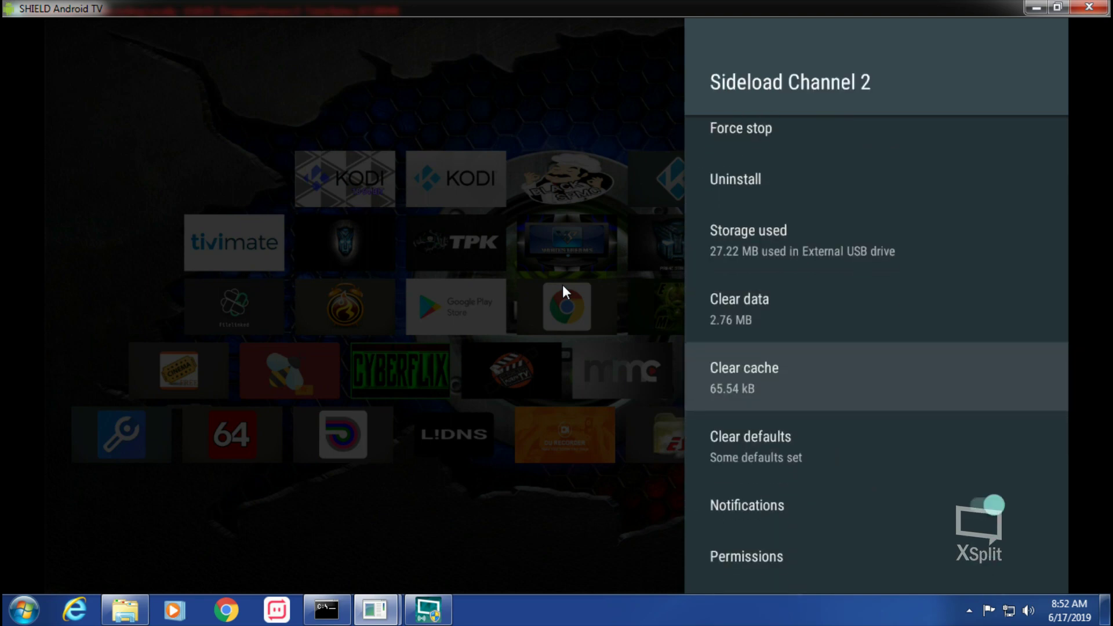
{"action": "key", "text": "Return"}
{"action": "key", "text": "Return"}
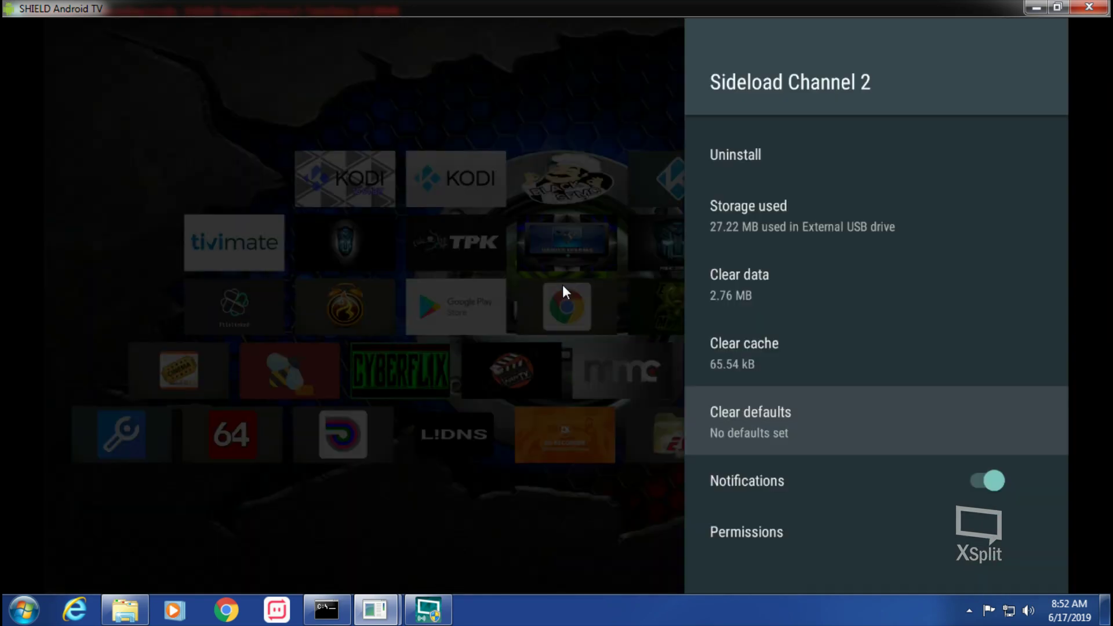
Pick Android TV Home in the home-app chooser.
{"action": "key", "text": "Home"}
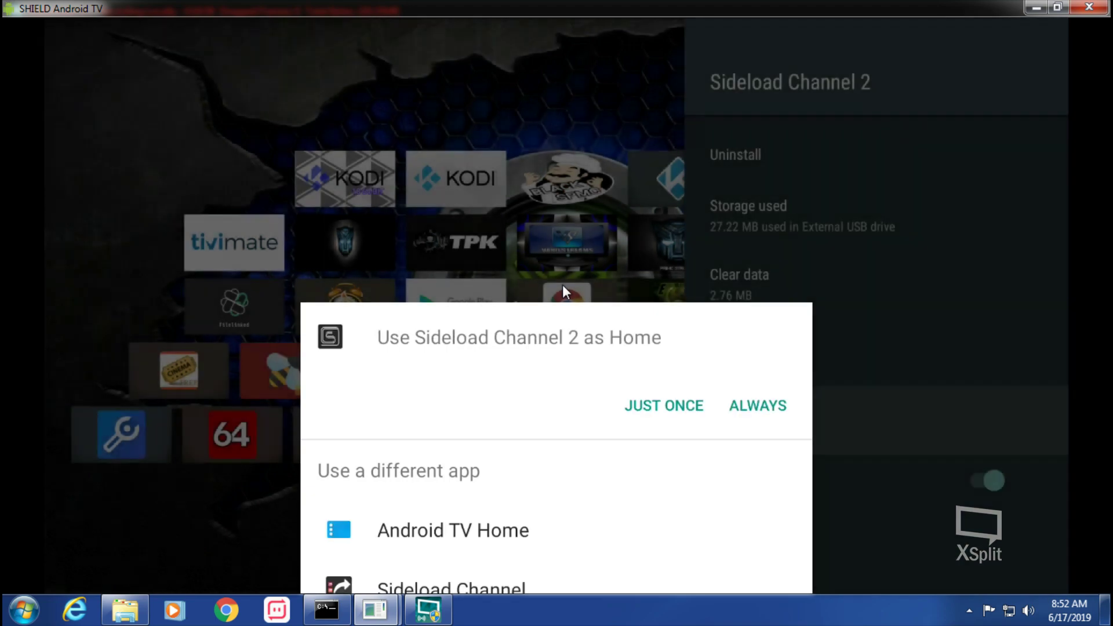
{"action": "key", "text": "Down"}
{"action": "key", "text": "Down"}
{"action": "key", "text": "Up"}
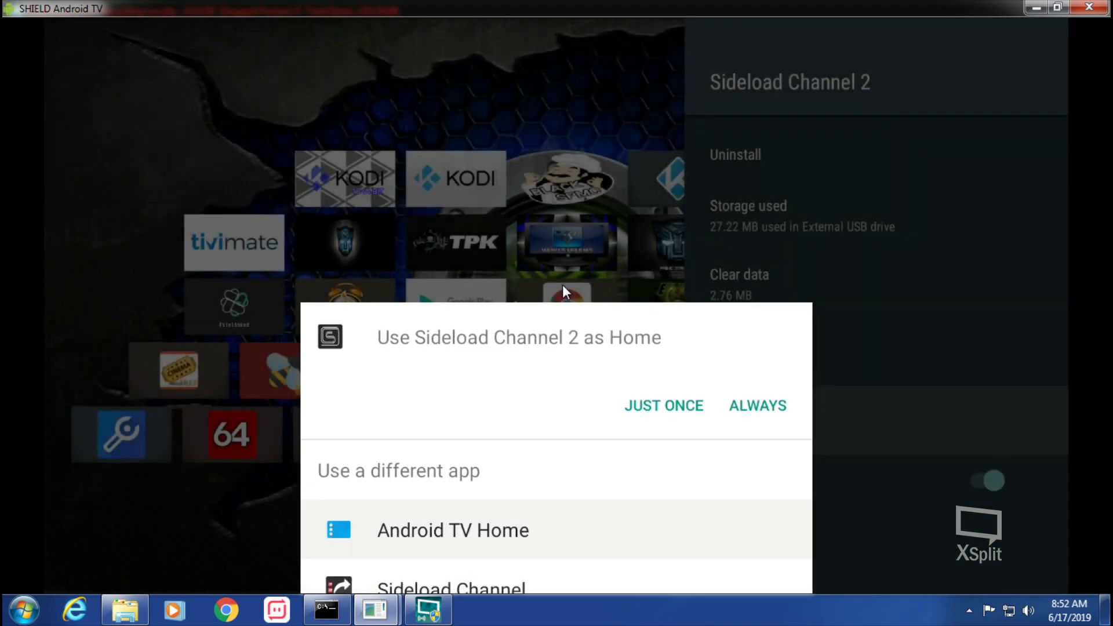
{"action": "key", "text": "Escape"}
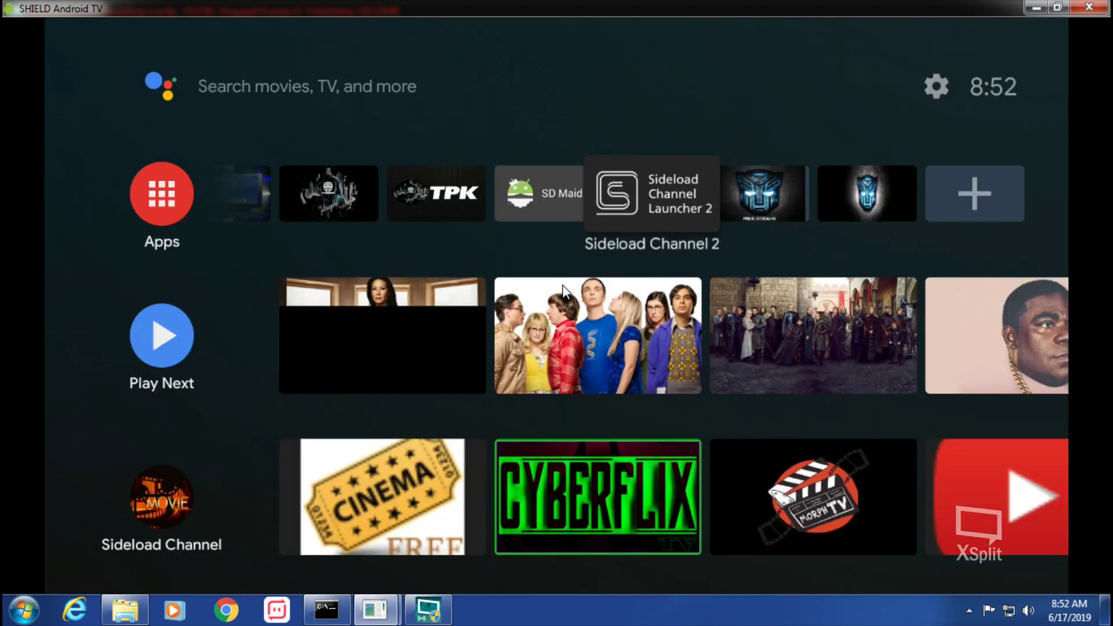
Scroll down the home screen to the Sideload Channel 2 TOOLS row.
{"action": "key", "text": "Down"}
{"action": "key", "text": "Down"}
{"action": "key", "text": "Down"}
{"action": "key", "text": "Down"}
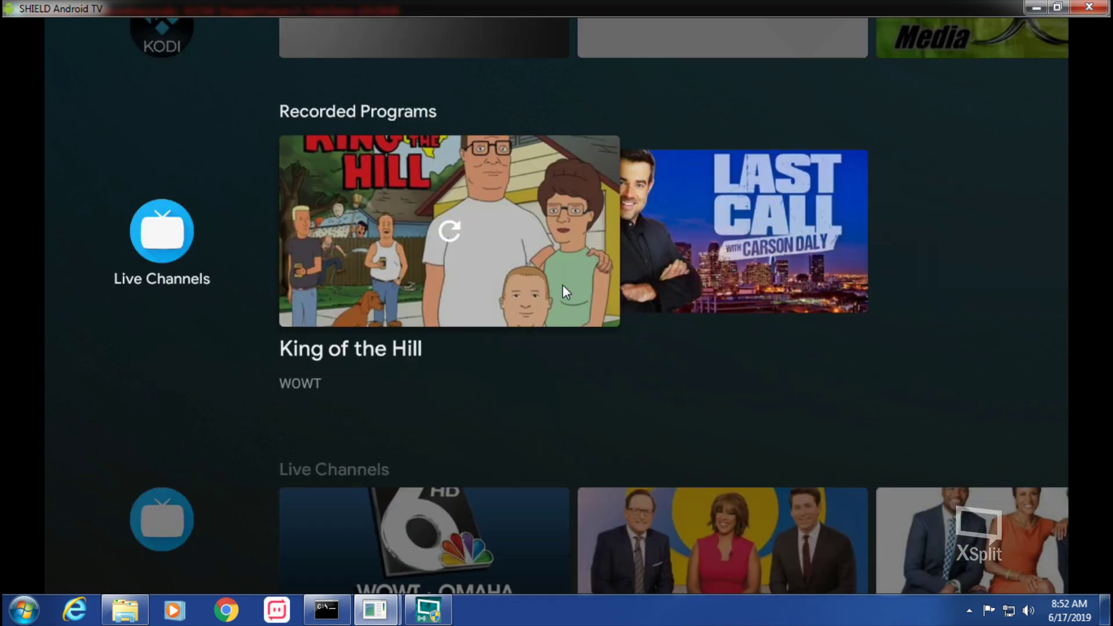
{"action": "key", "text": "Down"}
{"action": "key", "text": "Down"}
{"action": "key", "text": "Down"}
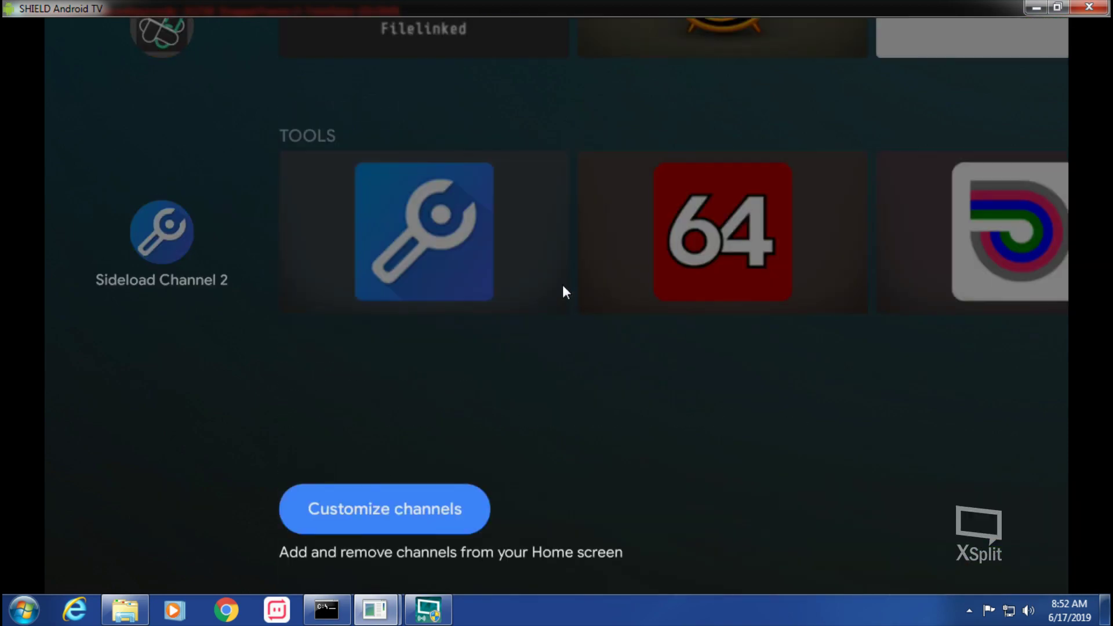
In Customize channels, turn off Sideload Channel's Kodi, Movies and Paid TV channels.
{"action": "key", "text": "Return"}
{"action": "key", "text": "Down"}
{"action": "key", "text": "Down"}
{"action": "key", "text": "Down"}
{"action": "key", "text": "Down"}
{"action": "key", "text": "Down"}
{"action": "key", "text": "Down"}
{"action": "key", "text": "Down"}
{"action": "key", "text": "Down"}
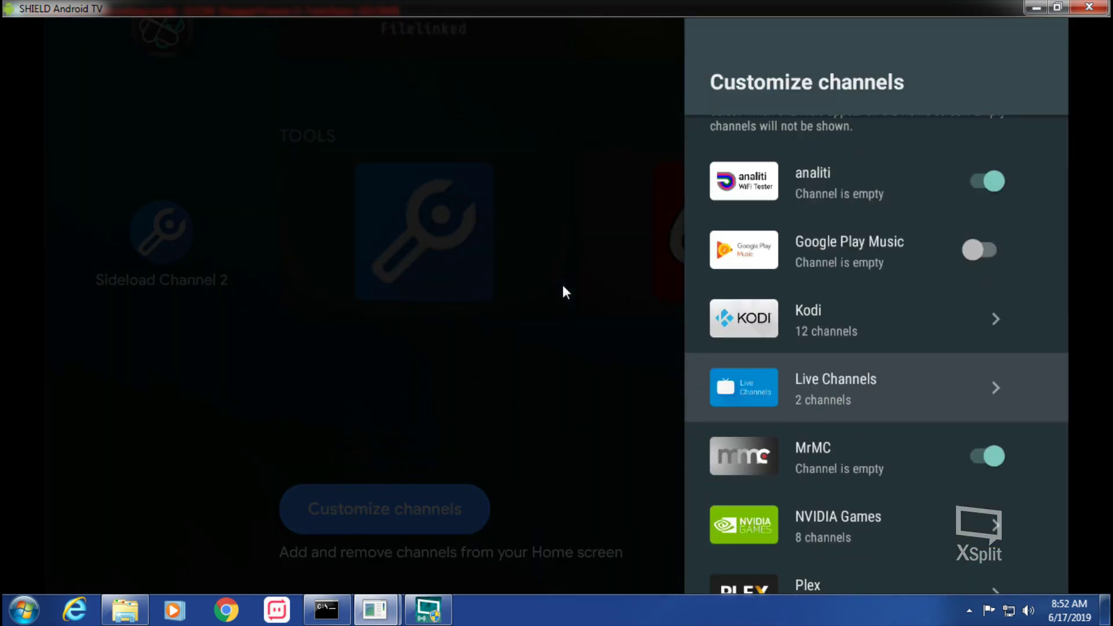
{"action": "key", "text": "Return"}
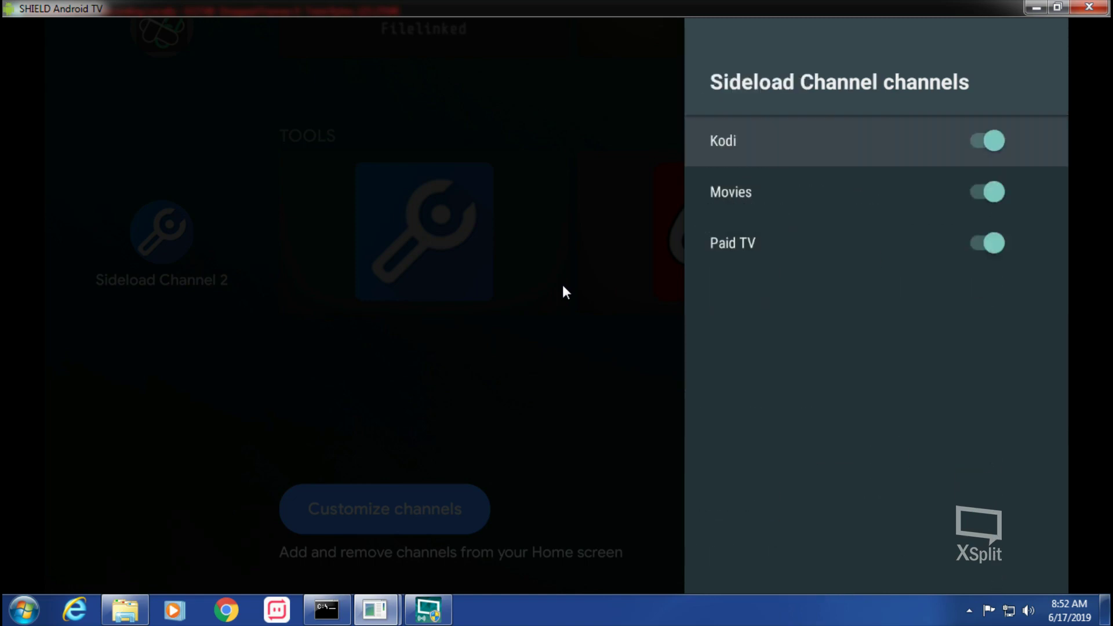
{"action": "key", "text": "Return"}
{"action": "key", "text": "Down"}
{"action": "key", "text": "Return"}
{"action": "key", "text": "Down"}
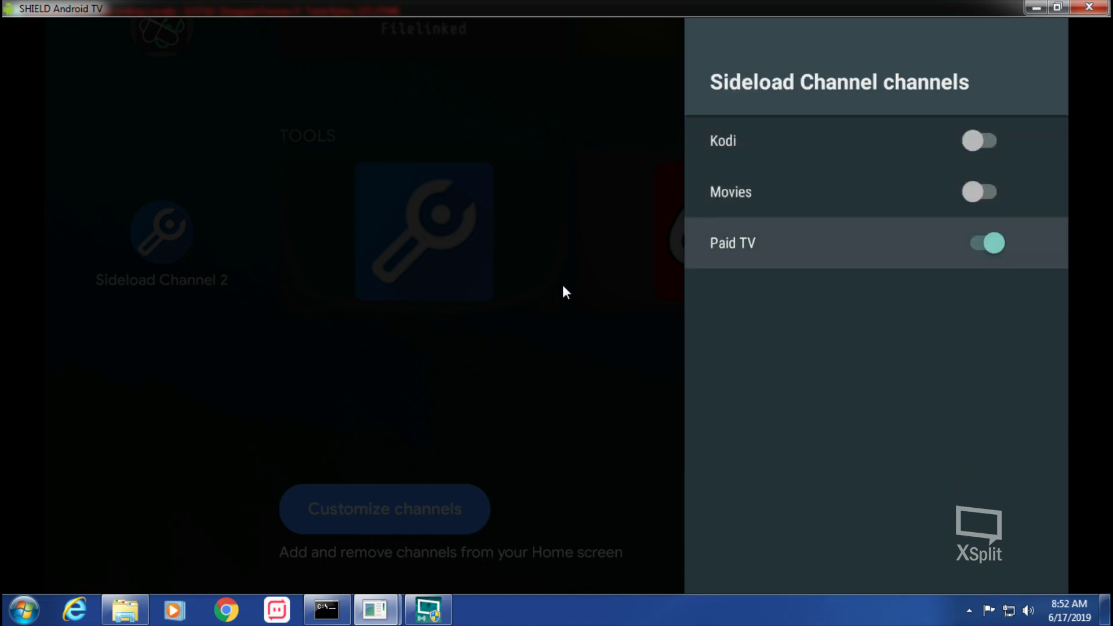
{"action": "key", "text": "Return"}
{"action": "key", "text": "Escape"}
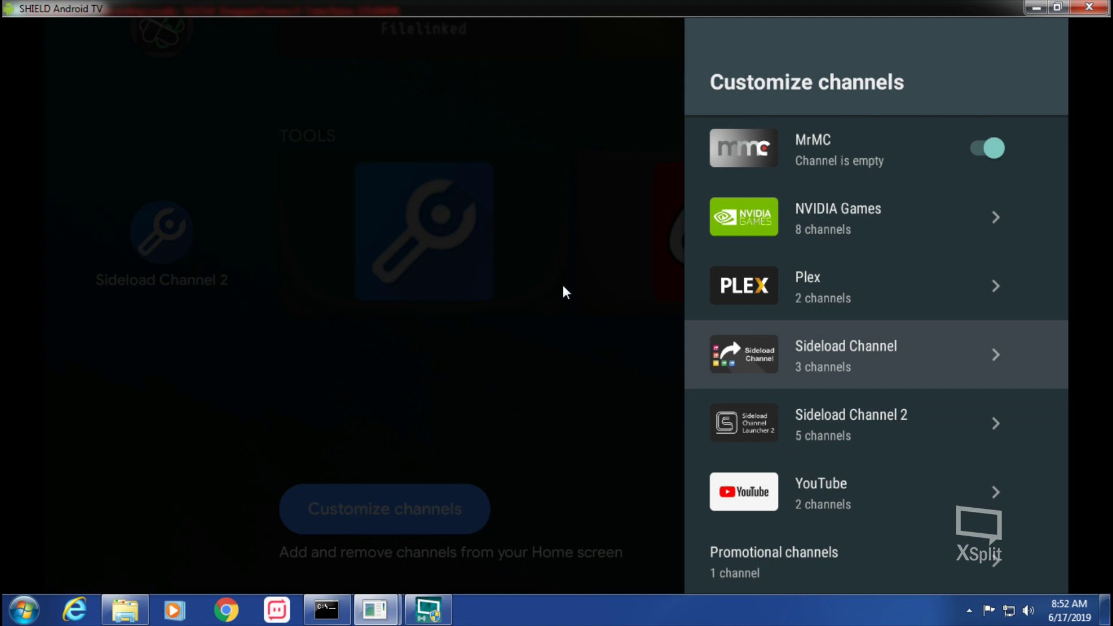
Review the Sideload Channel 2, YouTube and Promotional channel lists without changes.
{"action": "key", "text": "Down"}
{"action": "key", "text": "Return"}
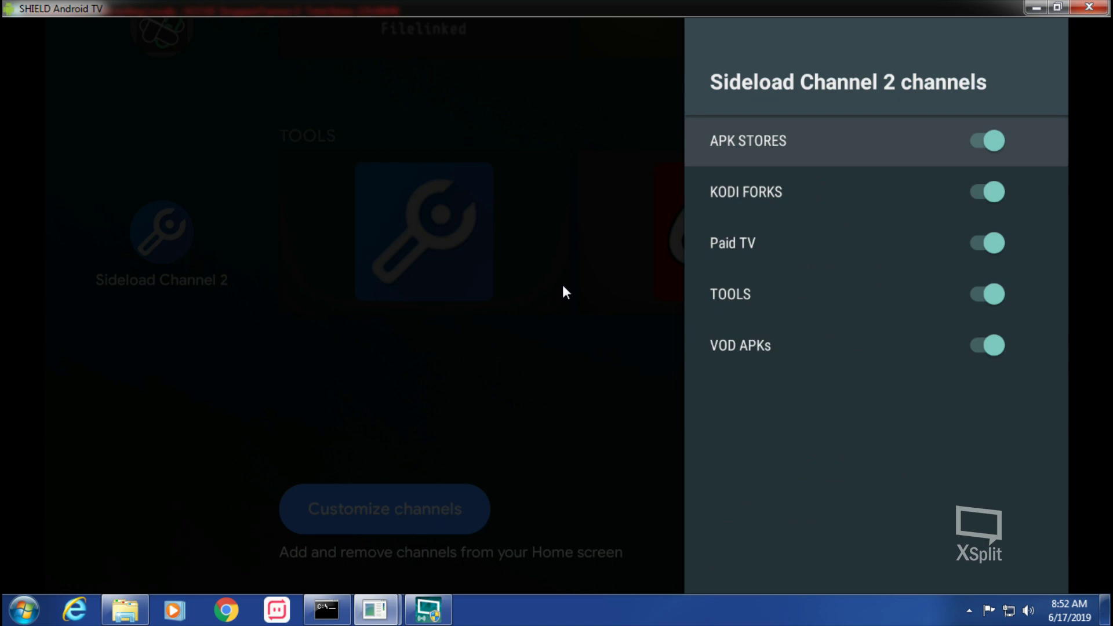
{"action": "key", "text": "Escape"}
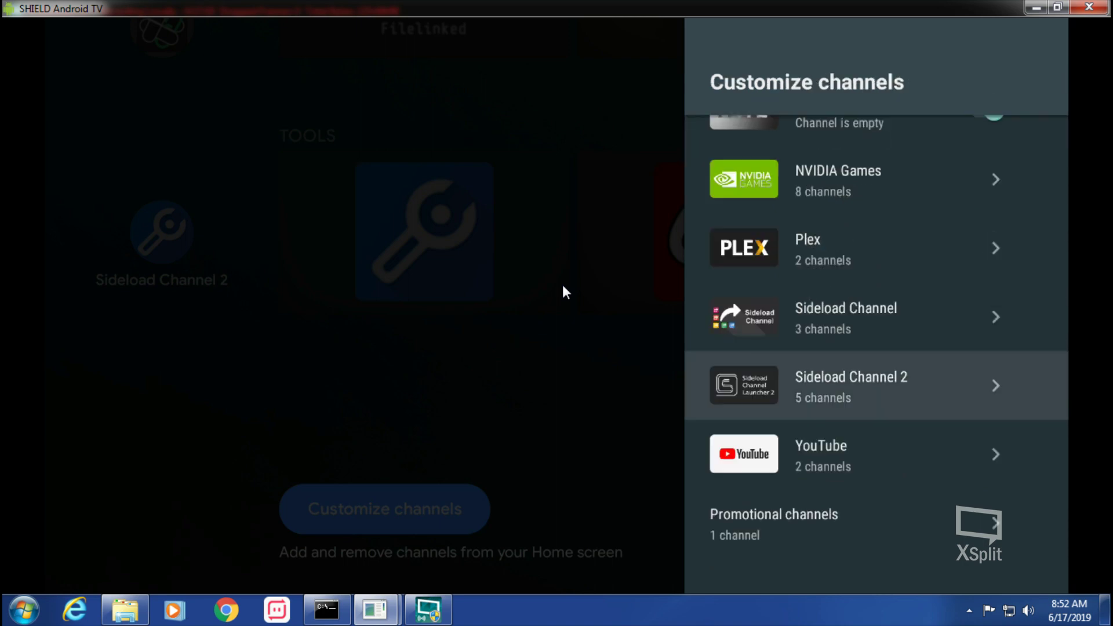
{"action": "key", "text": "Down"}
{"action": "key", "text": "Return"}
{"action": "key", "text": "Escape"}
{"action": "key", "text": "Down"}
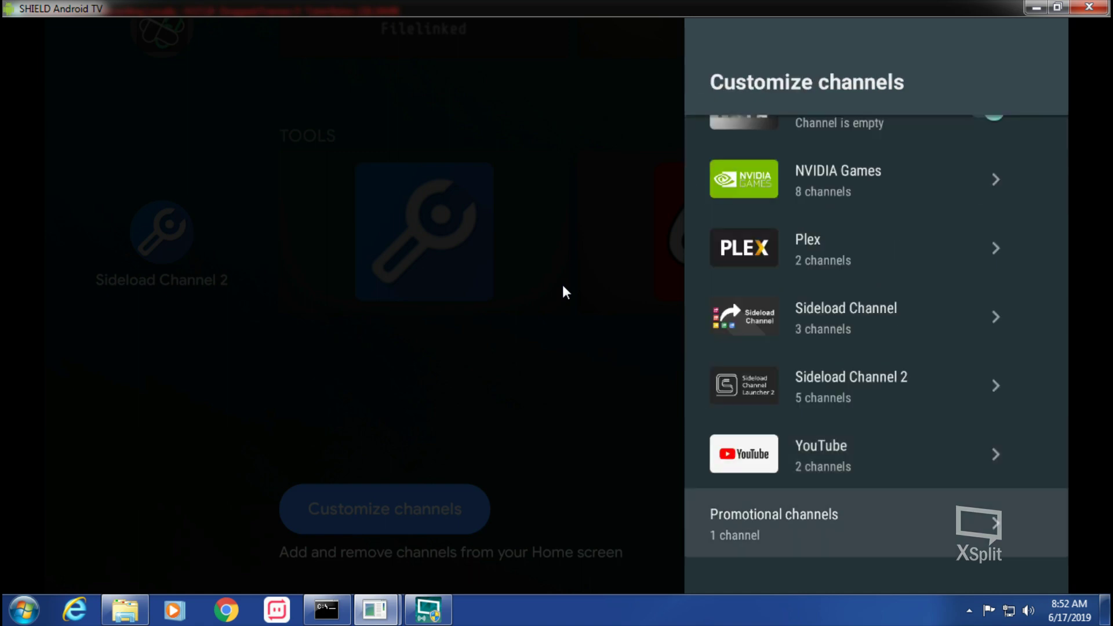
{"action": "key", "text": "Return"}
{"action": "key", "text": "Escape"}
Turn off Plex Recommendations and check NVIDIA Games' channel list.
{"action": "key", "text": "Up"}
{"action": "key", "text": "Up"}
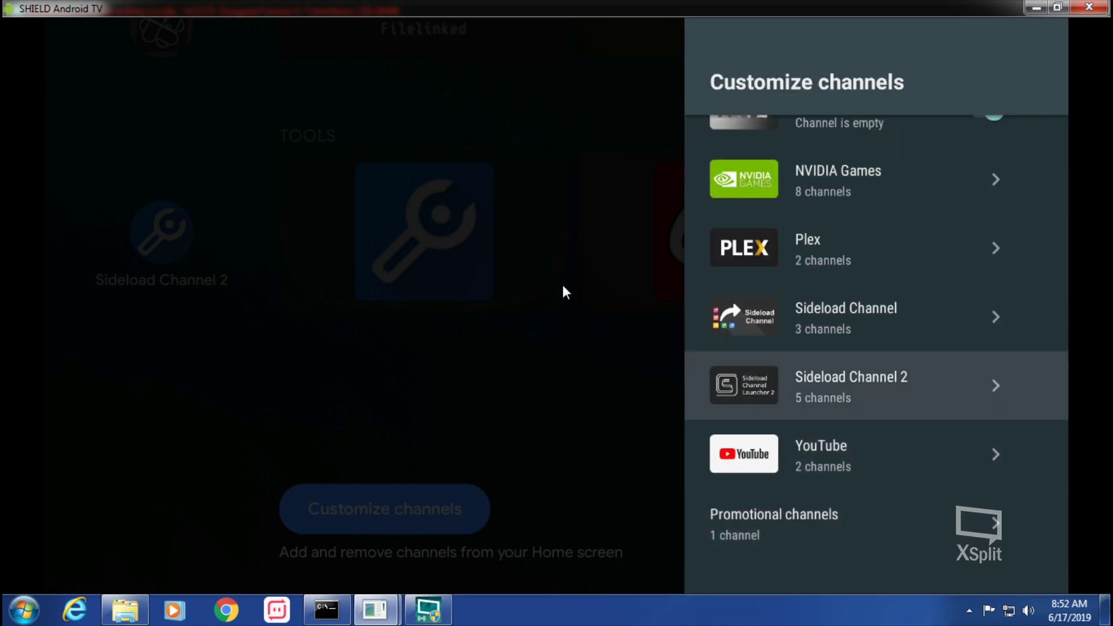
{"action": "key", "text": "Up"}
{"action": "key", "text": "Up"}
{"action": "key", "text": "Return"}
{"action": "key", "text": "Down"}
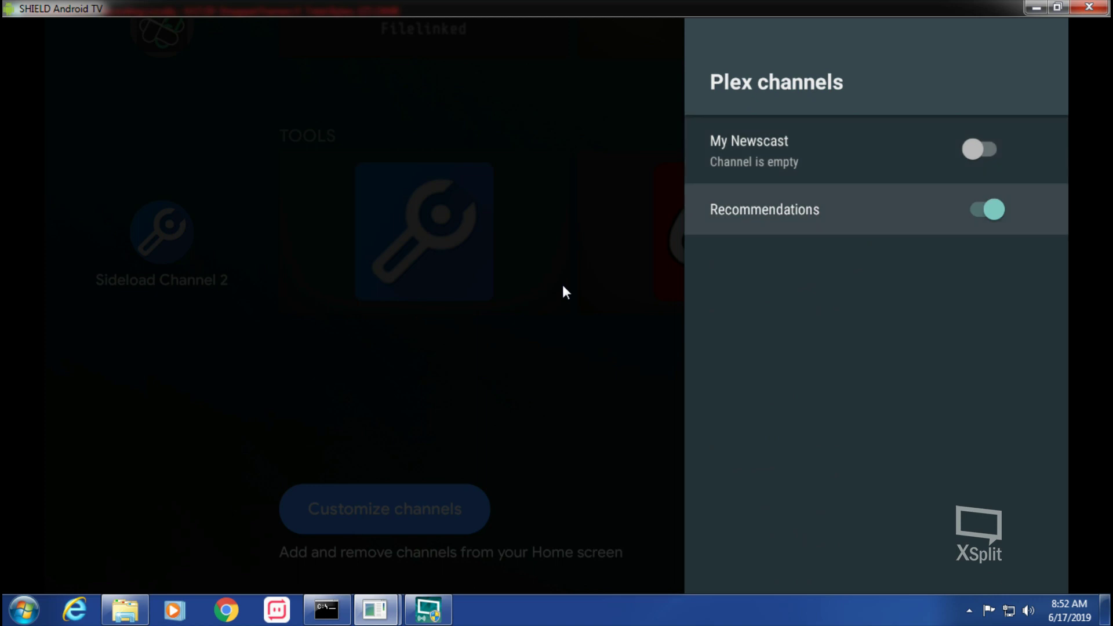
{"action": "key", "text": "Return"}
{"action": "key", "text": "Escape"}
{"action": "key", "text": "Up"}
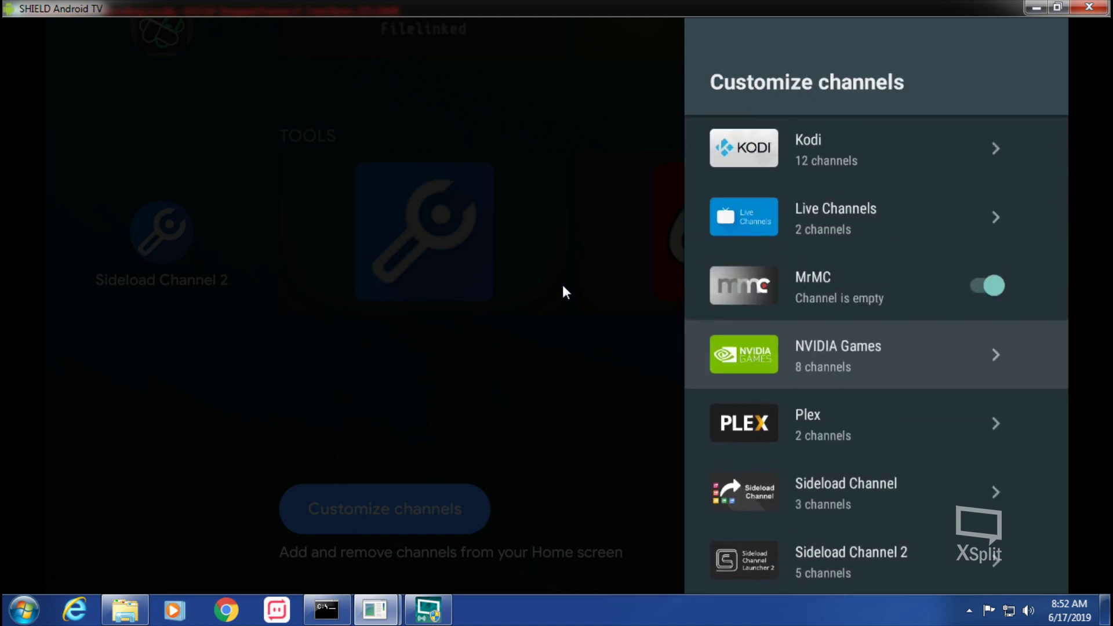
{"action": "key", "text": "Return"}
{"action": "key", "text": "Escape"}
Turn off the MrMC, Live Channels and Recorded Programs channels.
{"action": "key", "text": "Up"}
{"action": "key", "text": "Return"}
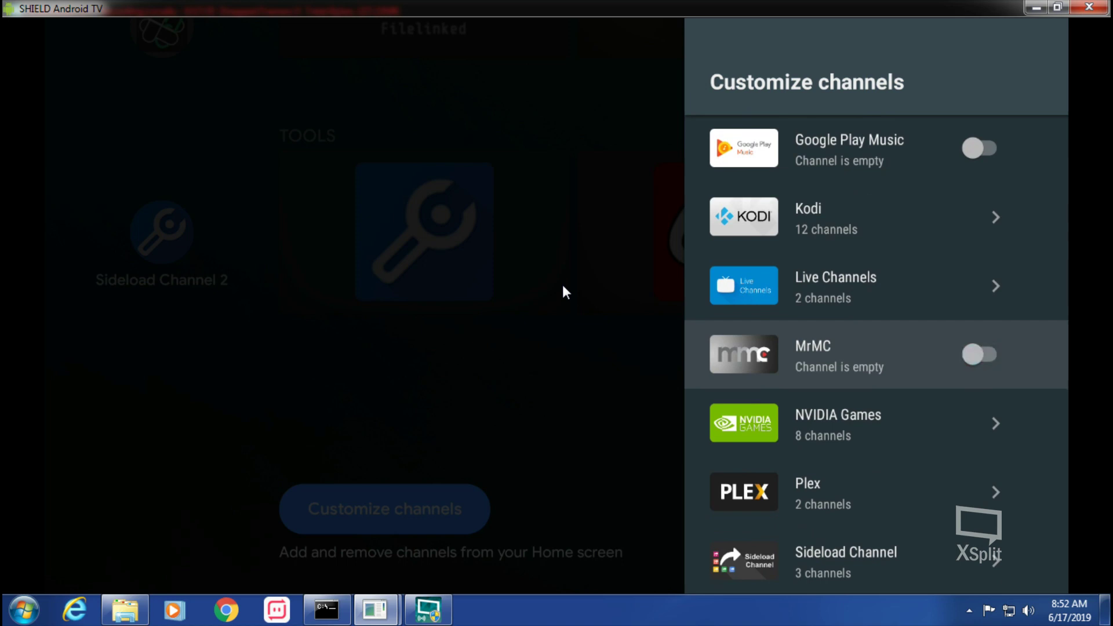
{"action": "key", "text": "Up"}
{"action": "key", "text": "Return"}
{"action": "key", "text": "Return"}
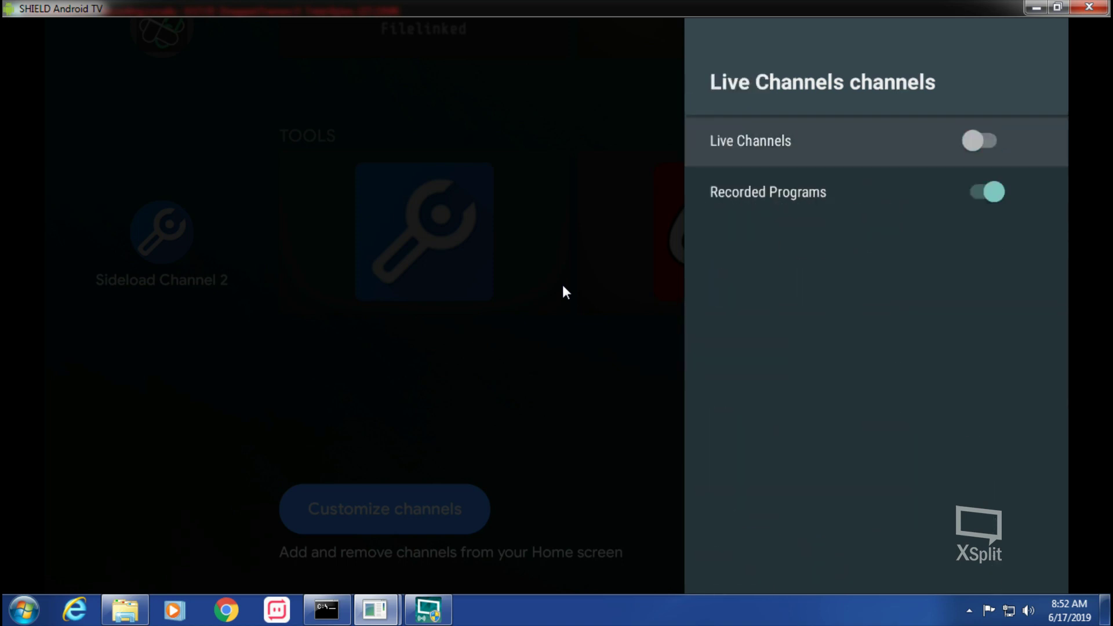
{"action": "key", "text": "Down"}
{"action": "key", "text": "Return"}
{"action": "key", "text": "Escape"}
{"action": "key", "text": "Up"}
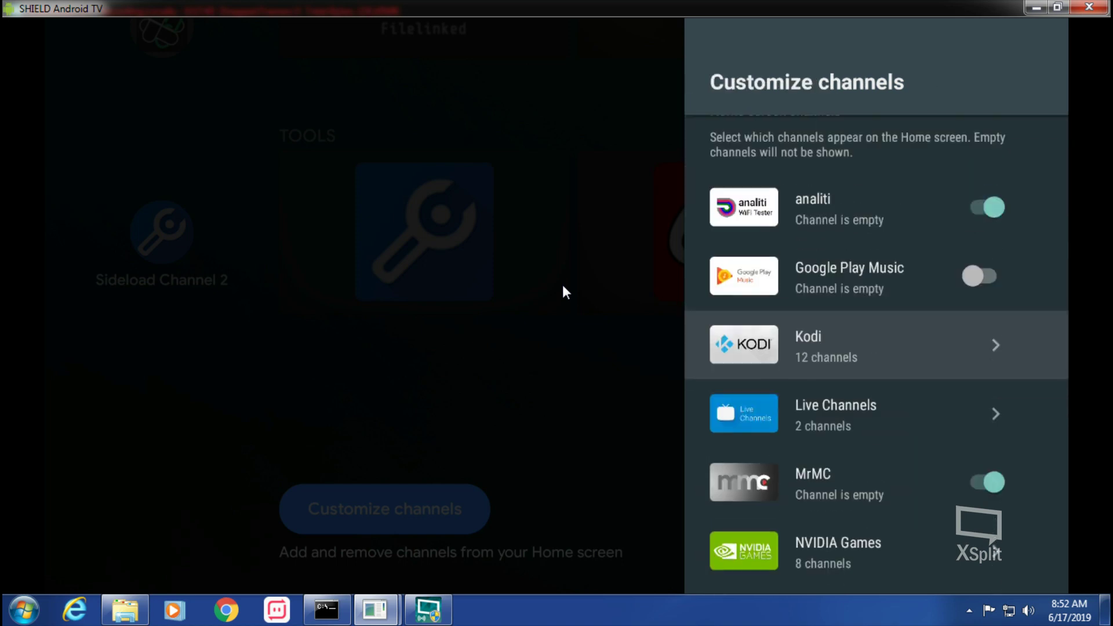
{"action": "key", "text": "Return"}
{"action": "key", "text": "Return"}
Turn off Kodi's Xenon HD Movies and the analiti channel, then return home.
{"action": "key", "text": "Down"}
{"action": "key", "text": "Down"}
{"action": "key", "text": "Down"}
{"action": "key", "text": "Down"}
{"action": "key", "text": "Down"}
{"action": "key", "text": "Down"}
{"action": "key", "text": "Down"}
{"action": "key", "text": "Down"}
{"action": "key", "text": "Down"}
{"action": "key", "text": "Down"}
{"action": "key", "text": "Down"}
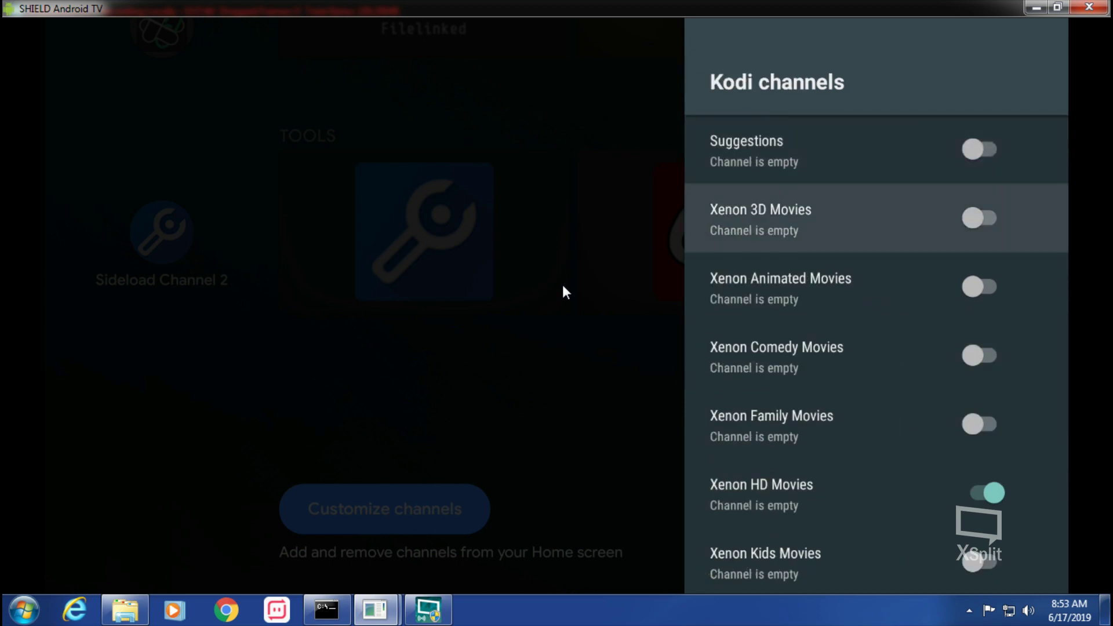
{"action": "key", "text": "Up"}
{"action": "key", "text": "Up"}
{"action": "key", "text": "Up"}
{"action": "key", "text": "Up"}
{"action": "key", "text": "Up"}
{"action": "key", "text": "Up"}
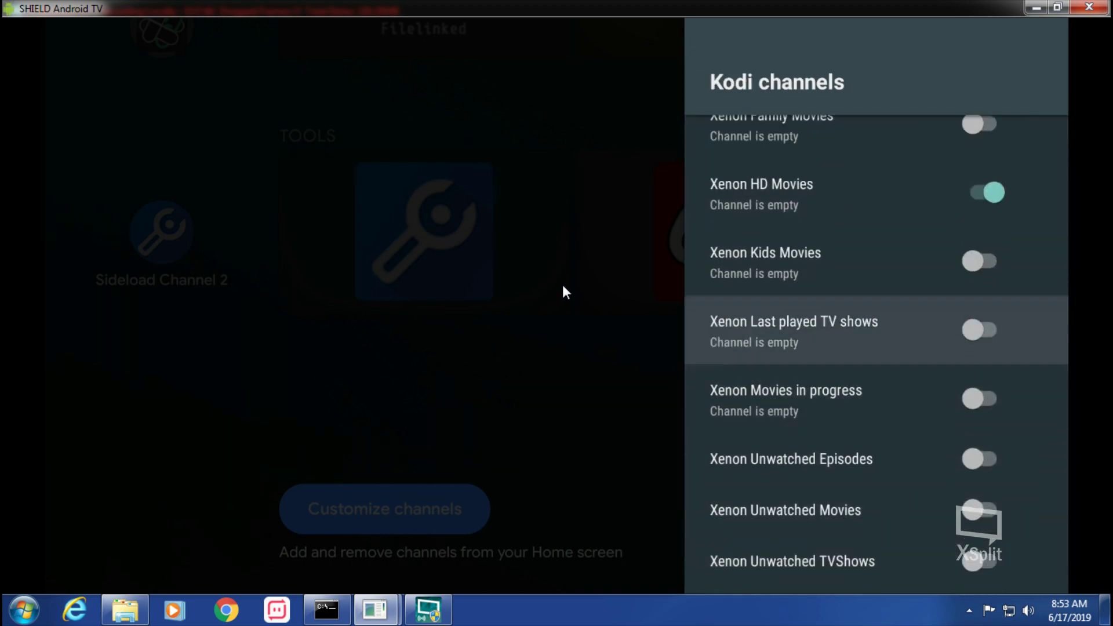
{"action": "key", "text": "Return"}
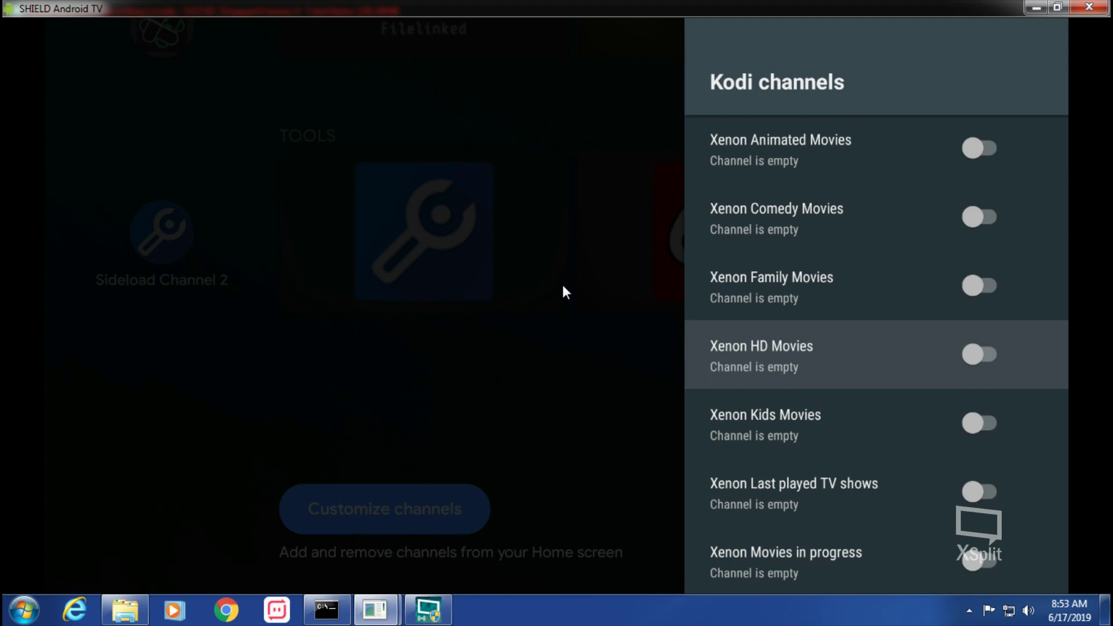
{"action": "key", "text": "Escape"}
{"action": "key", "text": "Up"}
{"action": "key", "text": "Up"}
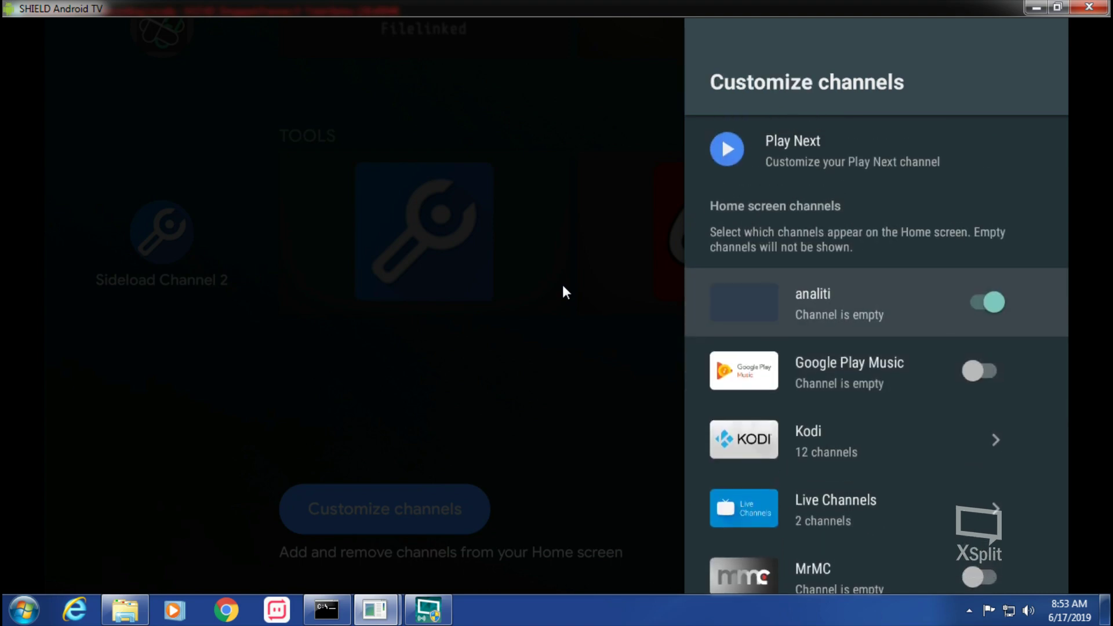
{"action": "key", "text": "Return"}
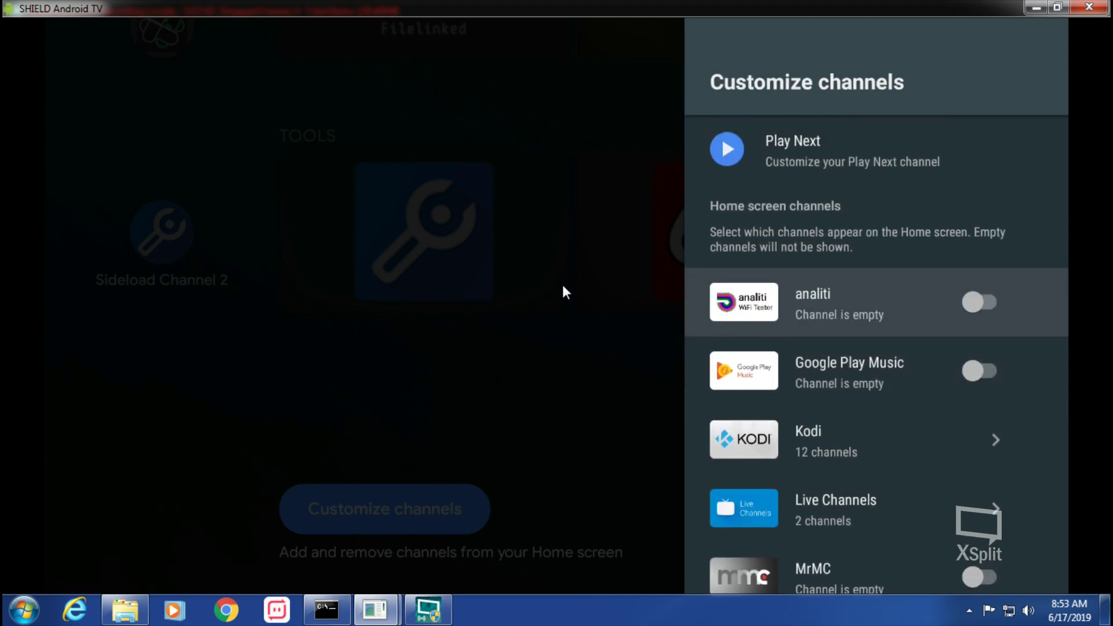
{"action": "key", "text": "Escape"}
Open the Android TV Home app from the installed apps list.
{"action": "key", "text": "Up"}
{"action": "key", "text": "Up"}
{"action": "key", "text": "Up"}
{"action": "key", "text": "Up"}
{"action": "key", "text": "Up"}
{"action": "key", "text": "Up"}
{"action": "key", "text": "Up"}
{"action": "key", "text": "Up"}
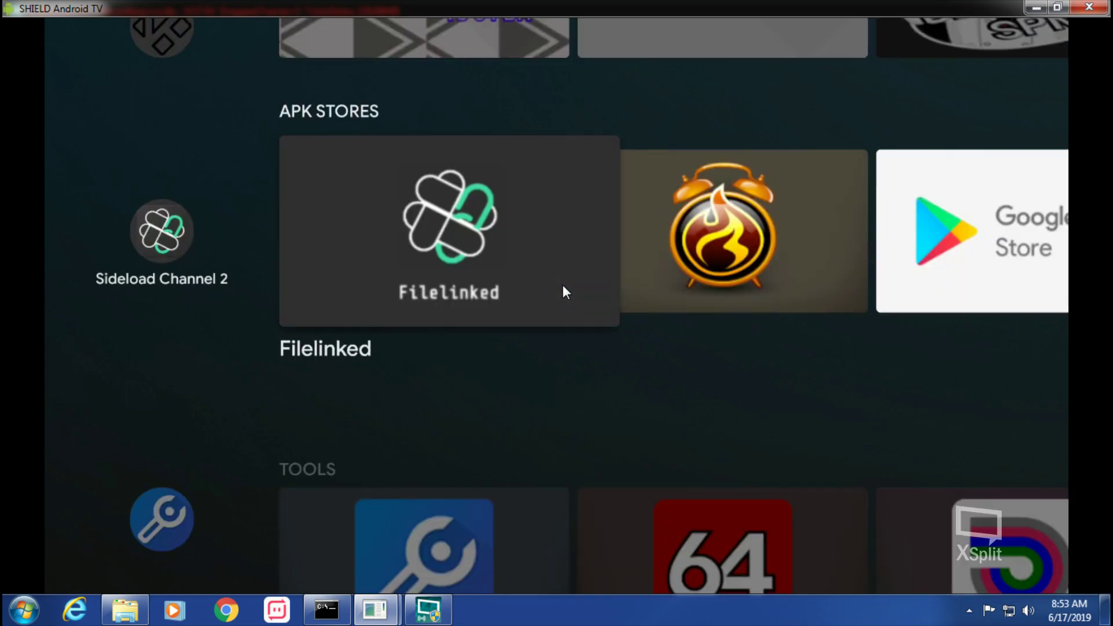
{"action": "key", "text": "Up"}
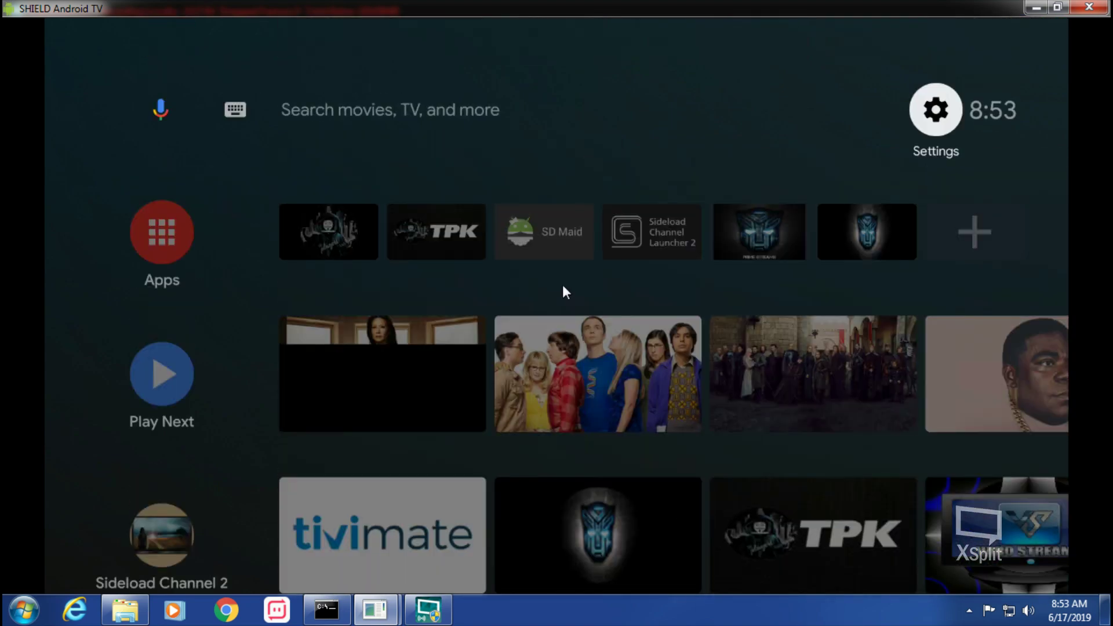
{"action": "key", "text": "Down"}
{"action": "key", "text": "Down"}
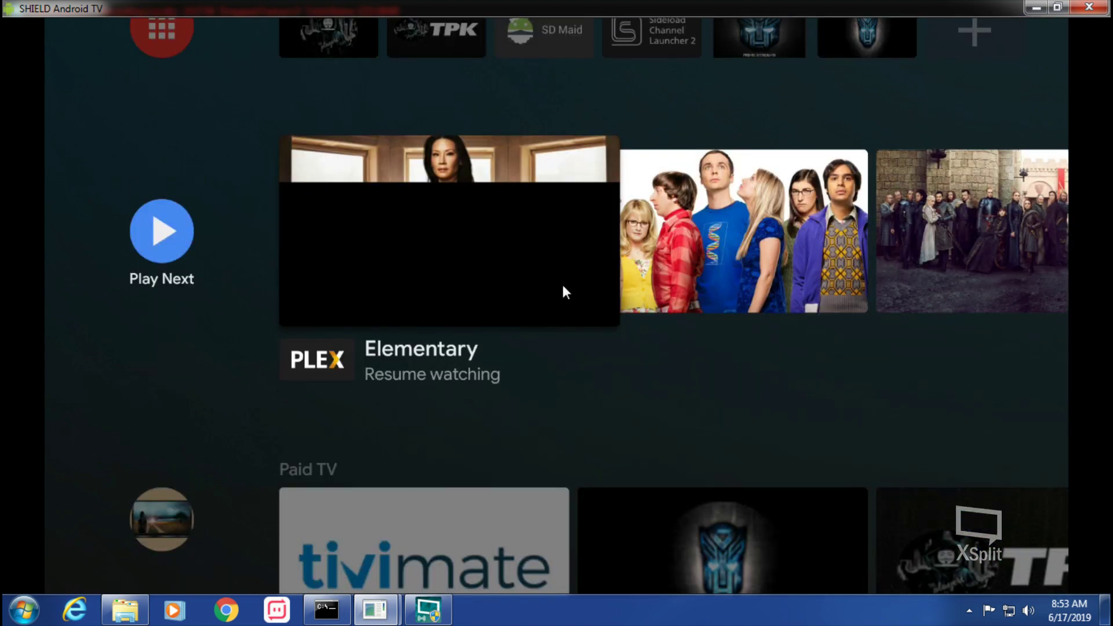
{"action": "key", "text": "Down"}
{"action": "key", "text": "Left"}
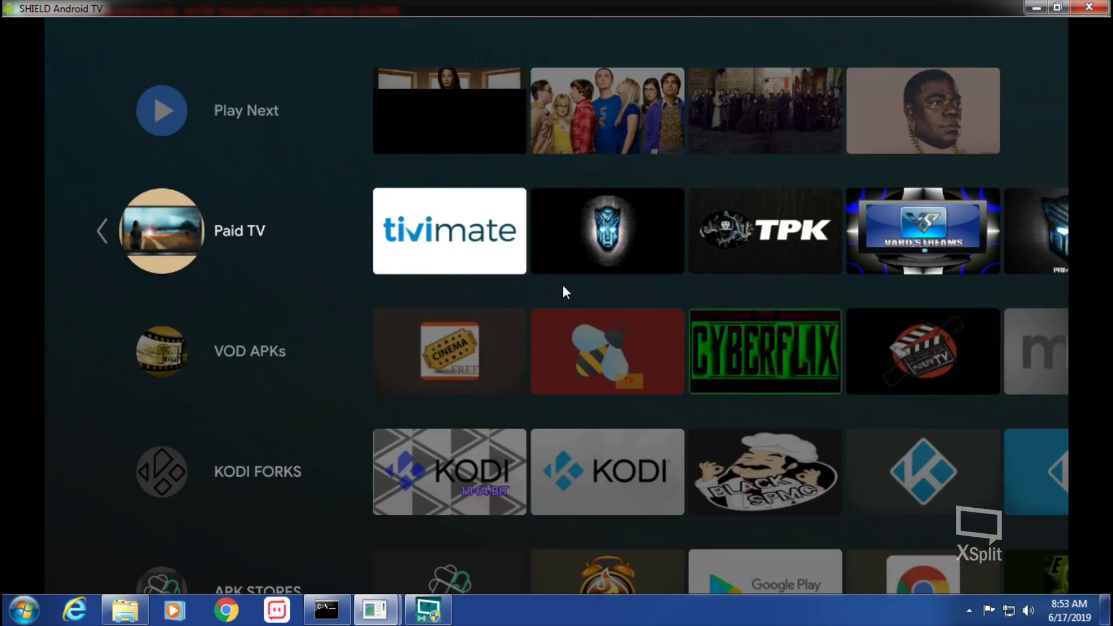
{"action": "key", "text": "Left"}
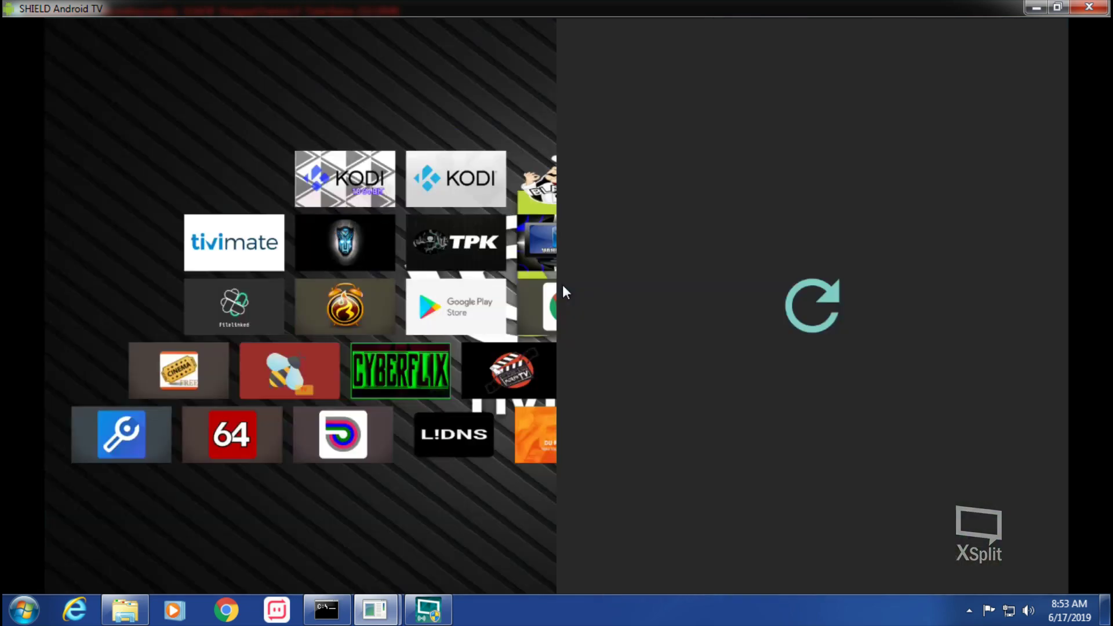
{"action": "key", "text": "Down"}
{"action": "key", "text": "Down"}
{"action": "key", "text": "Down"}
{"action": "key", "text": "Down"}
{"action": "key", "text": "Down"}
{"action": "key", "text": "Down"}
{"action": "key", "text": "Return"}
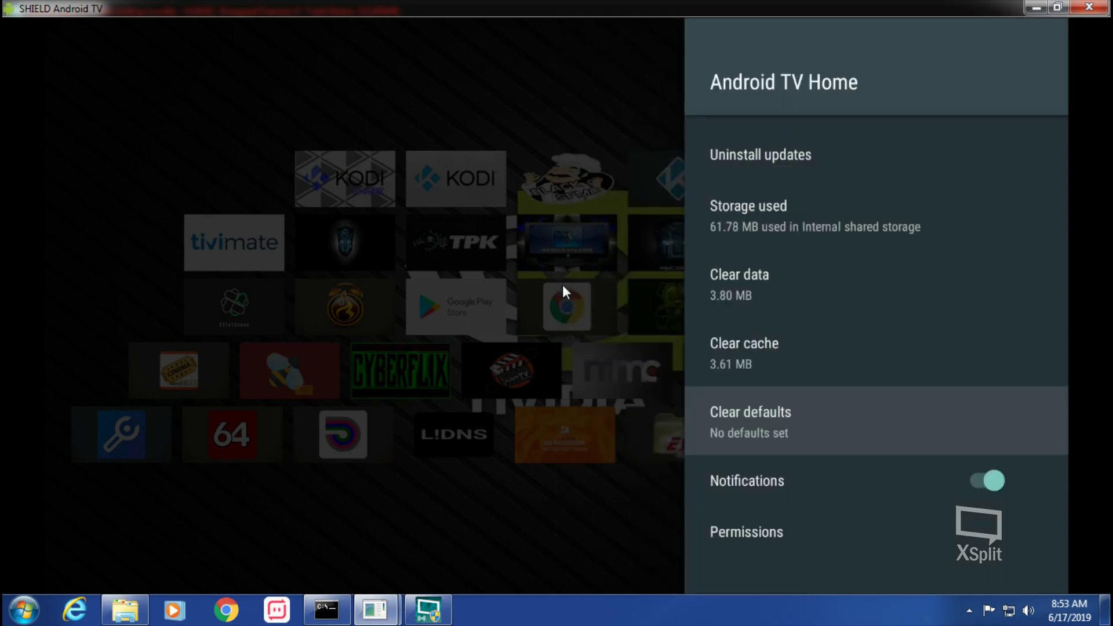
Use Android TV Home just once and show the Paid TV row's move controls.
{"action": "middle_click", "coordinate": [566, 291]}
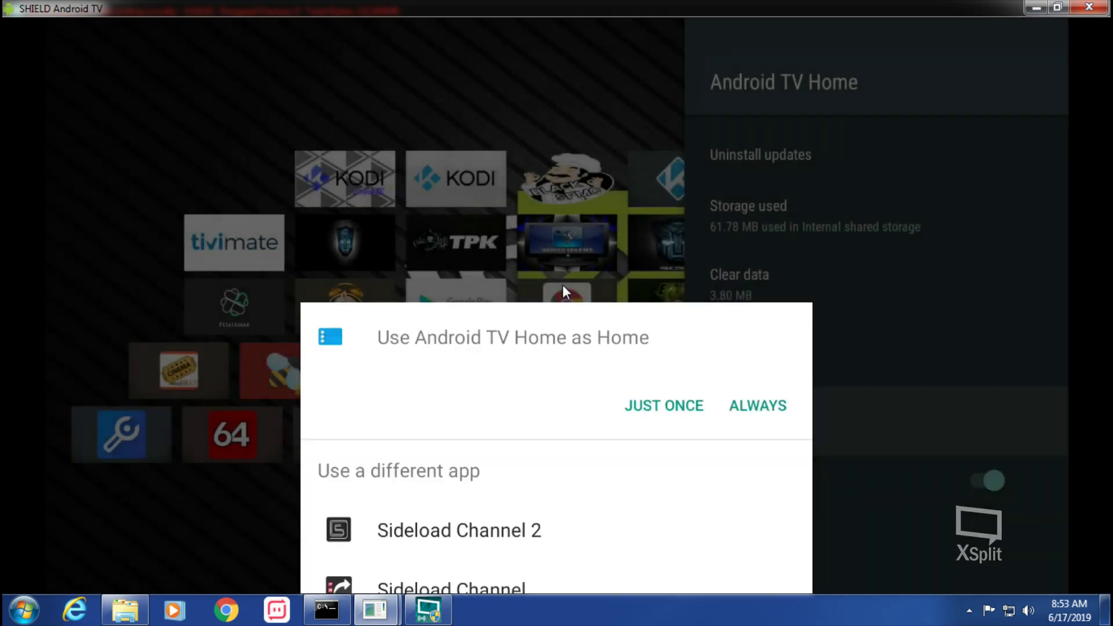
{"action": "key", "text": "Up"}
{"action": "key", "text": "Up"}
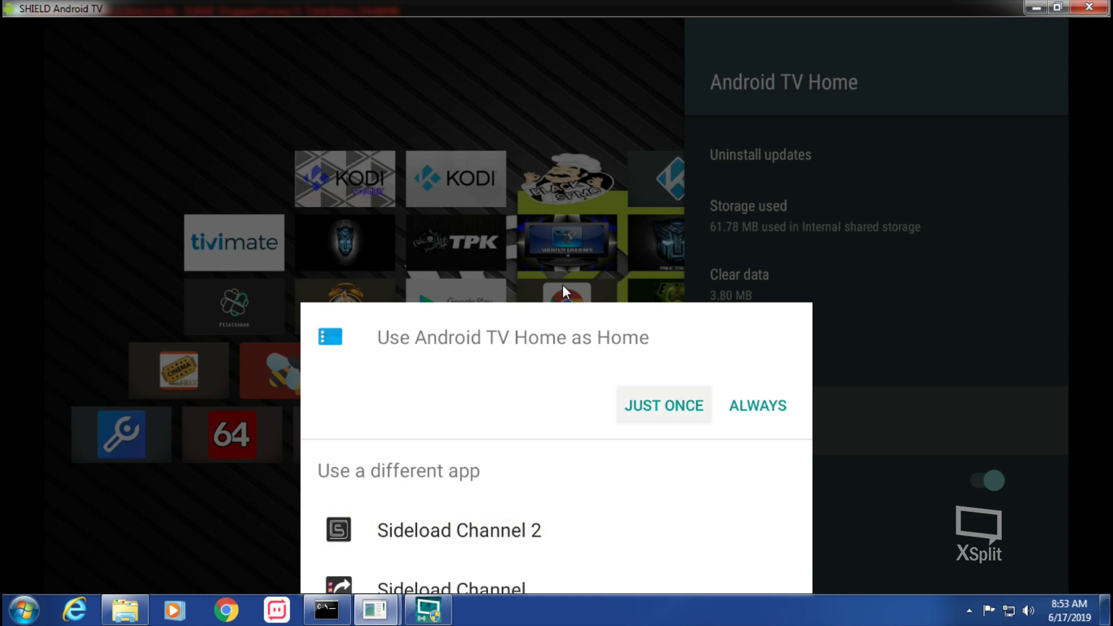
{"action": "key", "text": "Return"}
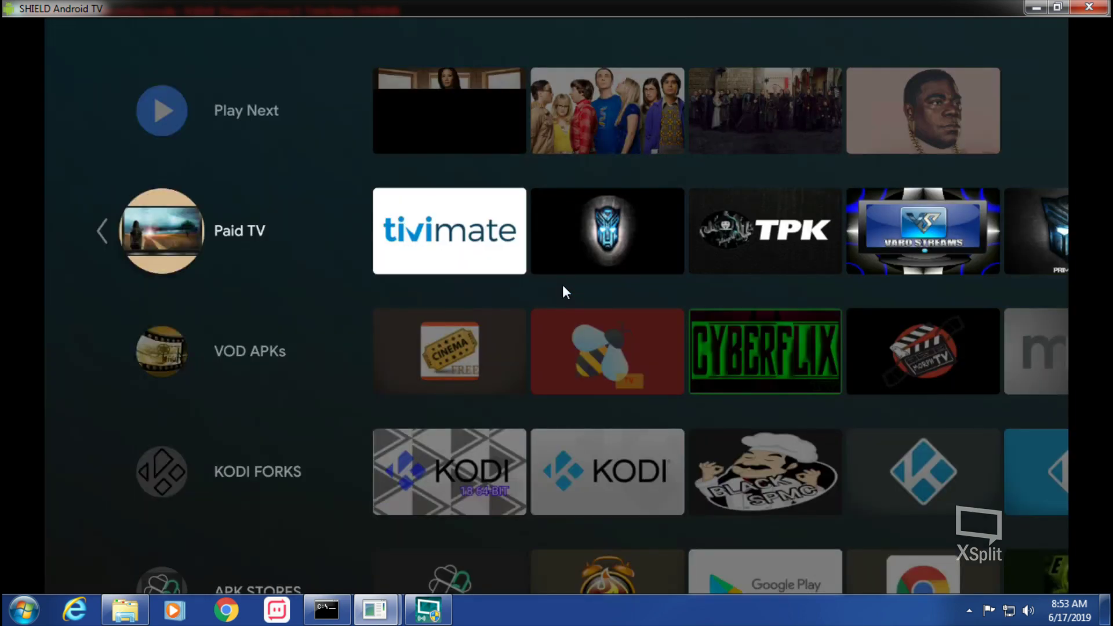
{"action": "key", "text": "Left"}
Move the Paid TV row to sit directly below Play Next.
{"action": "key", "text": "Return"}
{"action": "key", "text": "Down"}
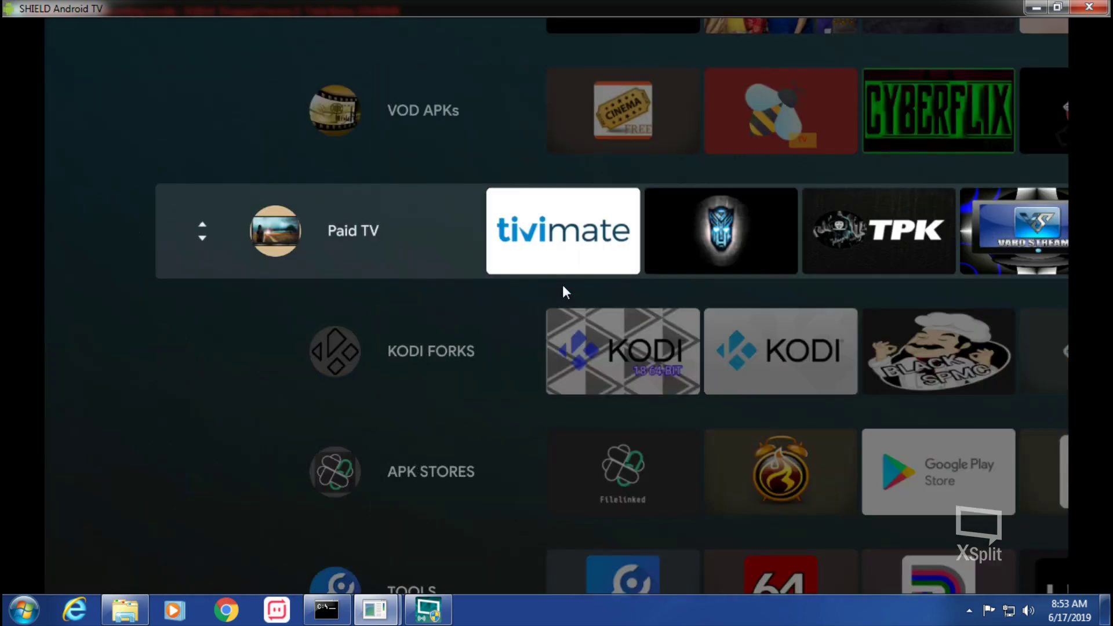
{"action": "key", "text": "Down"}
{"action": "key", "text": "Down"}
{"action": "key", "text": "Down"}
{"action": "key", "text": "Up"}
{"action": "key", "text": "Up"}
{"action": "key", "text": "Up"}
{"action": "key", "text": "Up"}
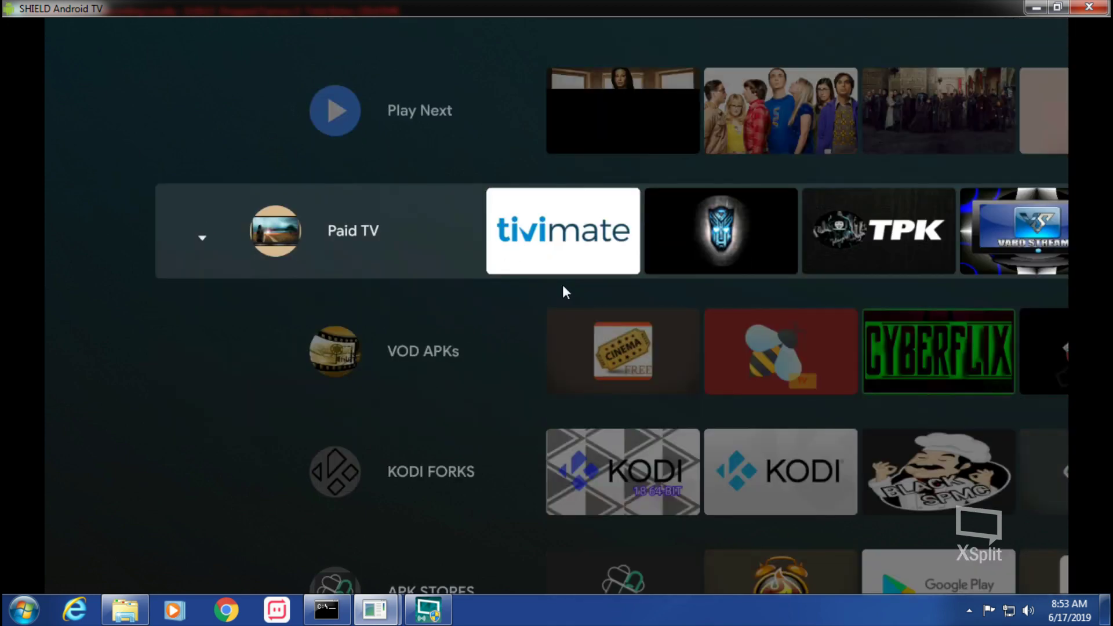
{"action": "key", "text": "Down"}
{"action": "key", "text": "Down"}
{"action": "key", "text": "Down"}
{"action": "key", "text": "Down"}
{"action": "key", "text": "Up"}
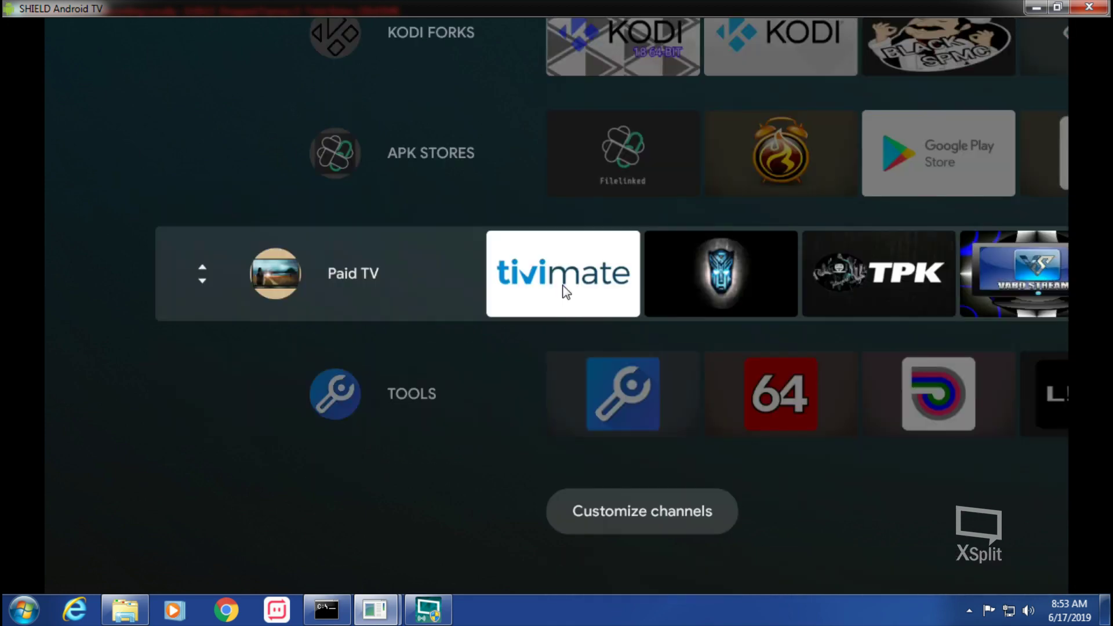
{"action": "key", "text": "Up"}
{"action": "key", "text": "Up"}
{"action": "key", "text": "Up"}
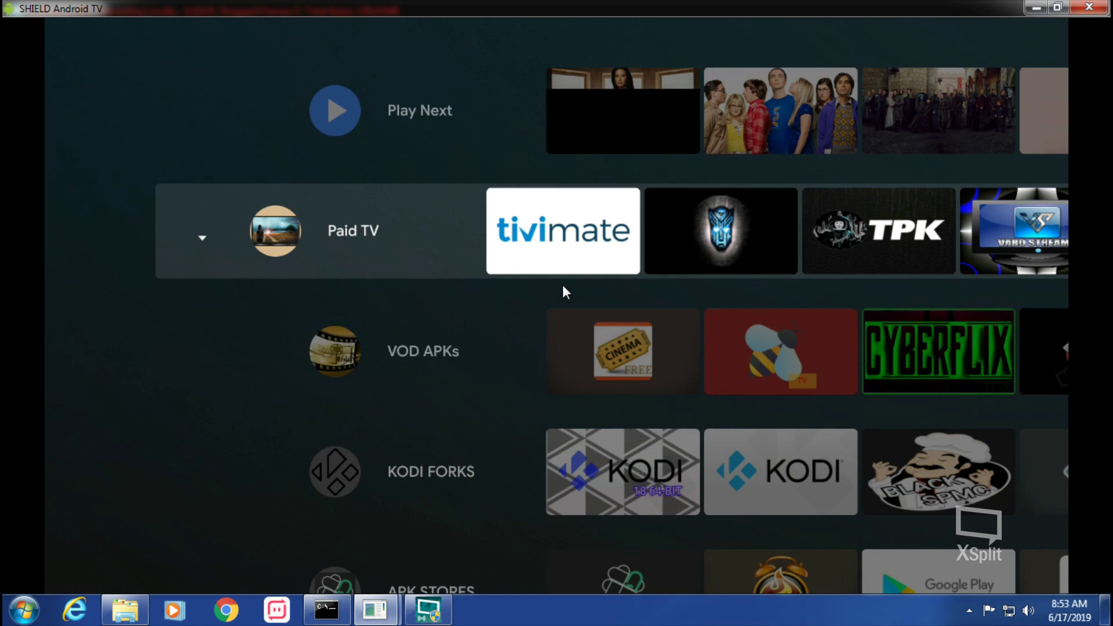
{"action": "key", "text": "Return"}
Browse the rows to Puffin TV in APK STORES, then bring up the home-app chooser.
{"action": "key", "text": "Right"}
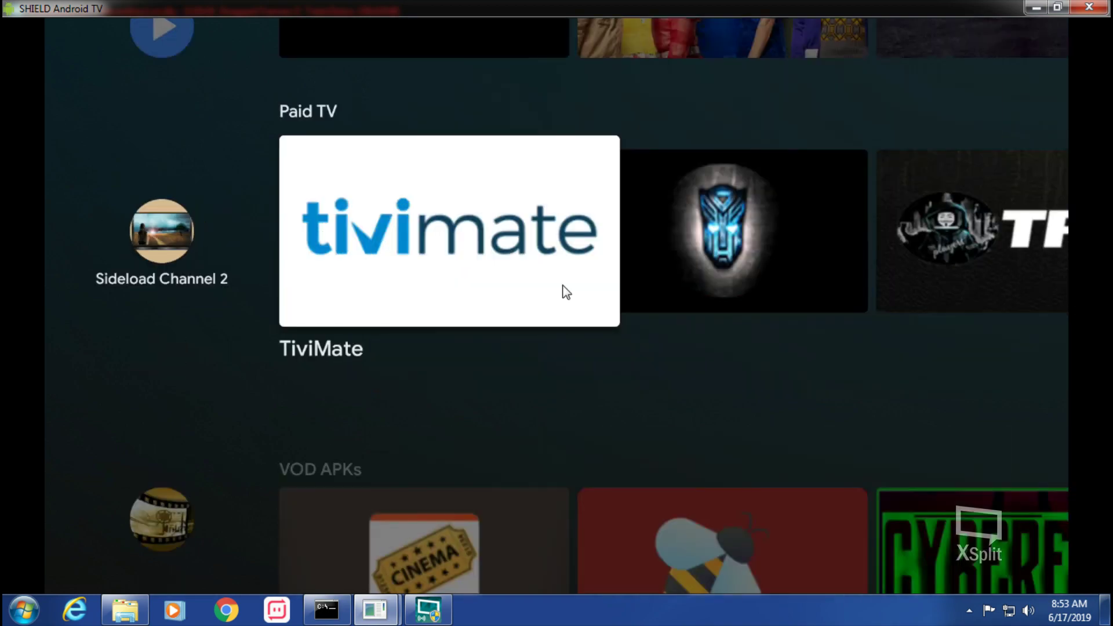
{"action": "key", "text": "Left"}
{"action": "key", "text": "Down"}
{"action": "key", "text": "Down"}
{"action": "key", "text": "Down"}
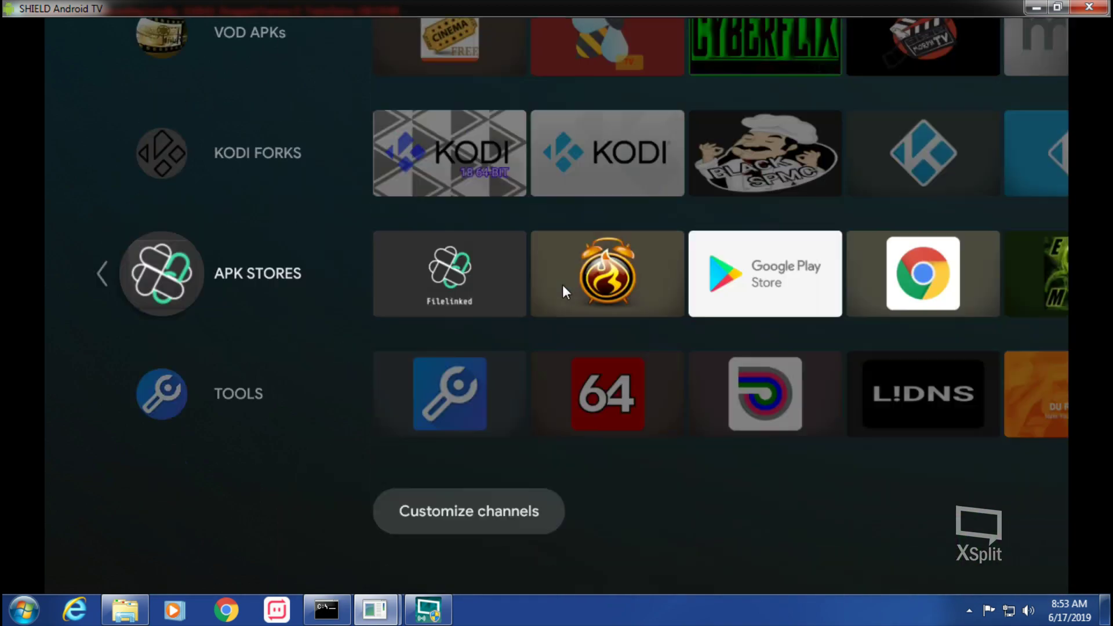
{"action": "key", "text": "Down"}
{"action": "key", "text": "Up"}
{"action": "key", "text": "Up"}
{"action": "key", "text": "Down"}
{"action": "key", "text": "Right"}
{"action": "key", "text": "Right"}
{"action": "key", "text": "Right"}
{"action": "key", "text": "Right"}
{"action": "key", "text": "Right"}
{"action": "key", "text": "Right"}
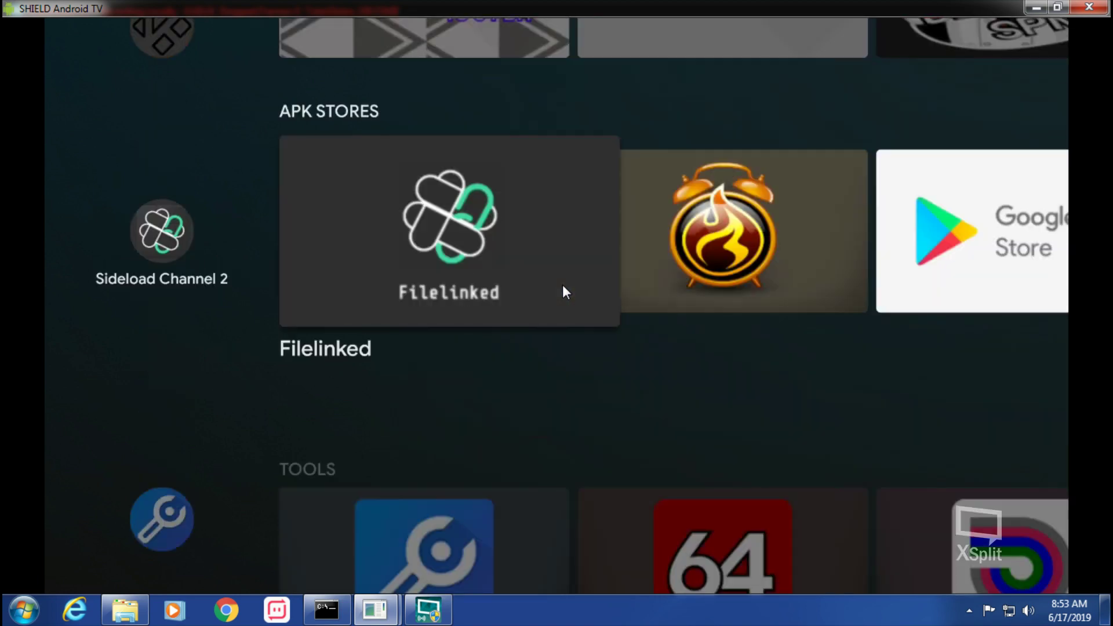
{"action": "key", "text": "Right"}
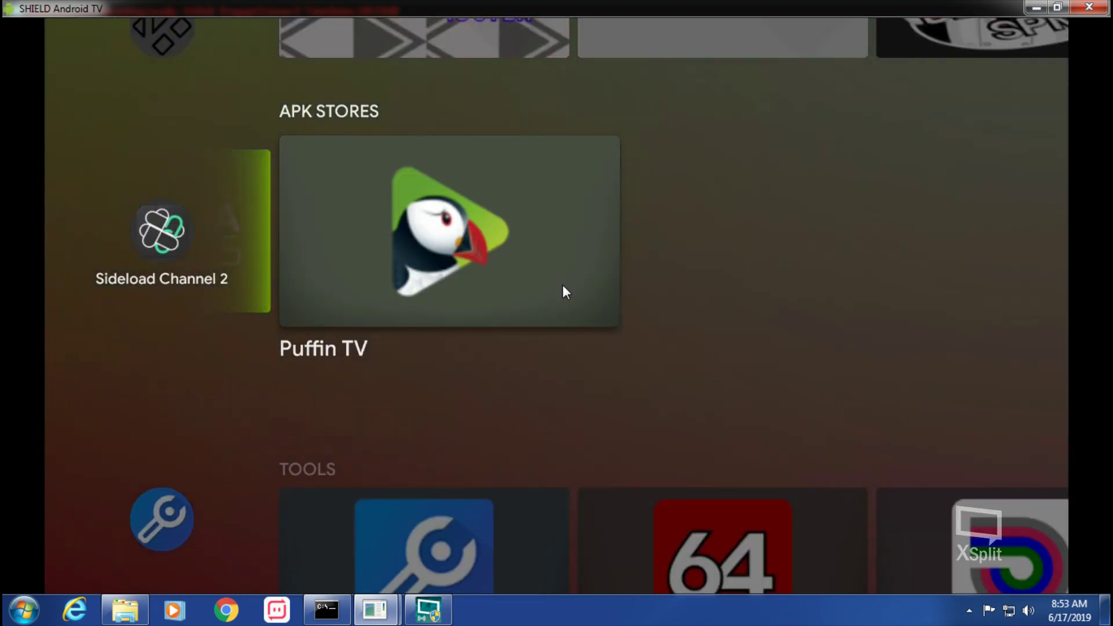
{"action": "key", "text": "Home"}
Choose Sideload Channel 2 as the home app.
{"action": "key", "text": "Down"}
{"action": "key", "text": "Down"}
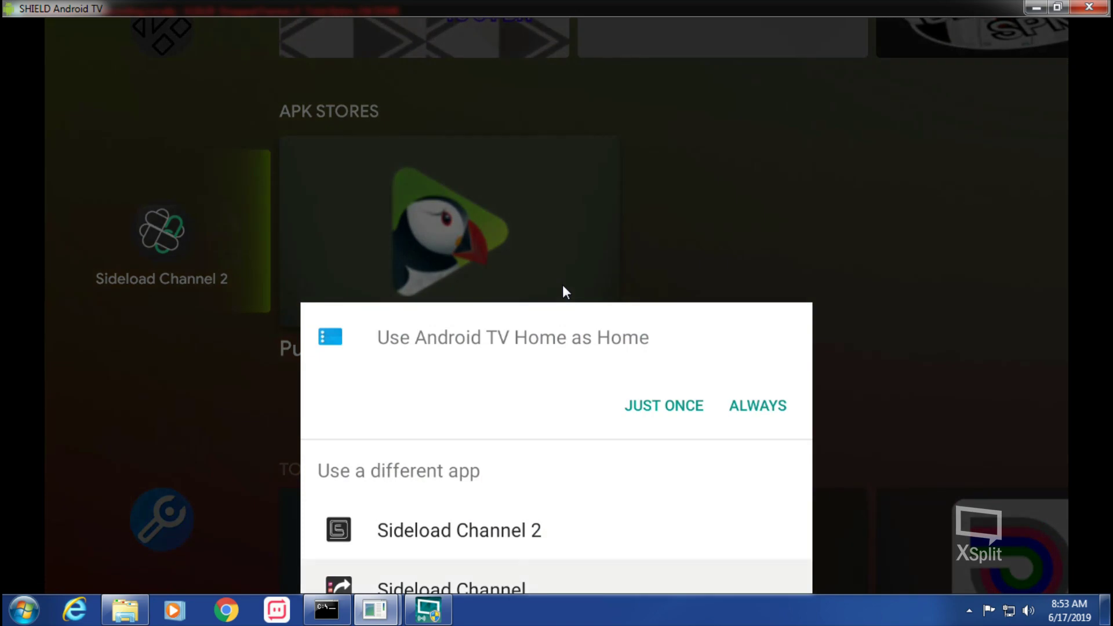
{"action": "key", "text": "Up"}
{"action": "key", "text": "Return"}
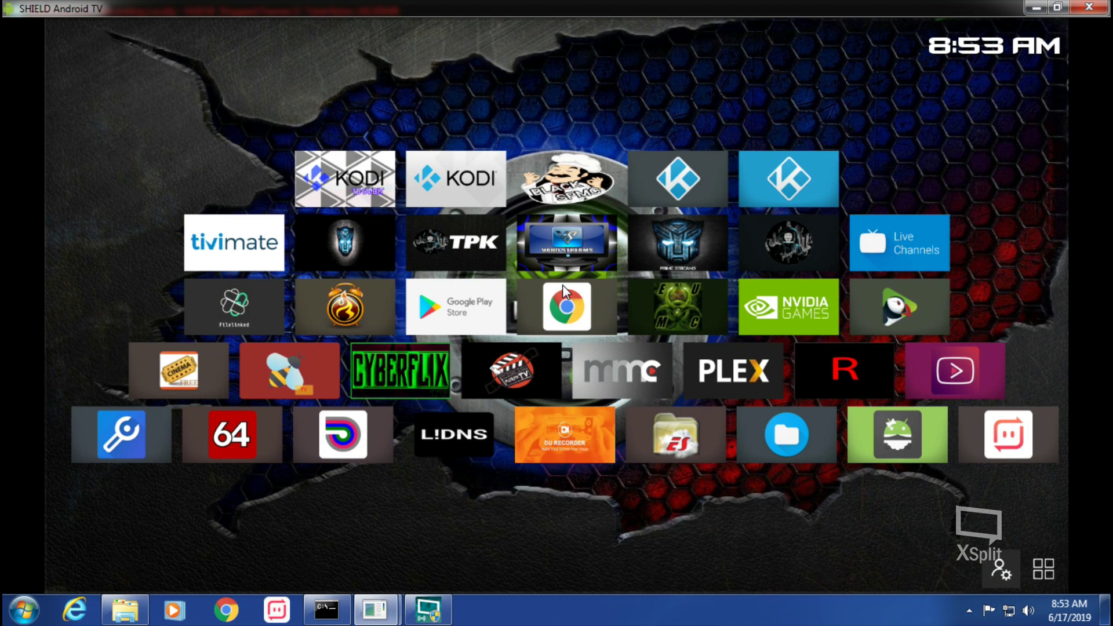
Browse the launcher's tile grid down to the 64 tile.
{"action": "key", "text": "Up"}
{"action": "key", "text": "Up"}
{"action": "key", "text": "Left"}
{"action": "key", "text": "Left"}
{"action": "key", "text": "Left"}
{"action": "key", "text": "Left"}
{"action": "key", "text": "Left"}
{"action": "key", "text": "Left"}
{"action": "key", "text": "Left"}
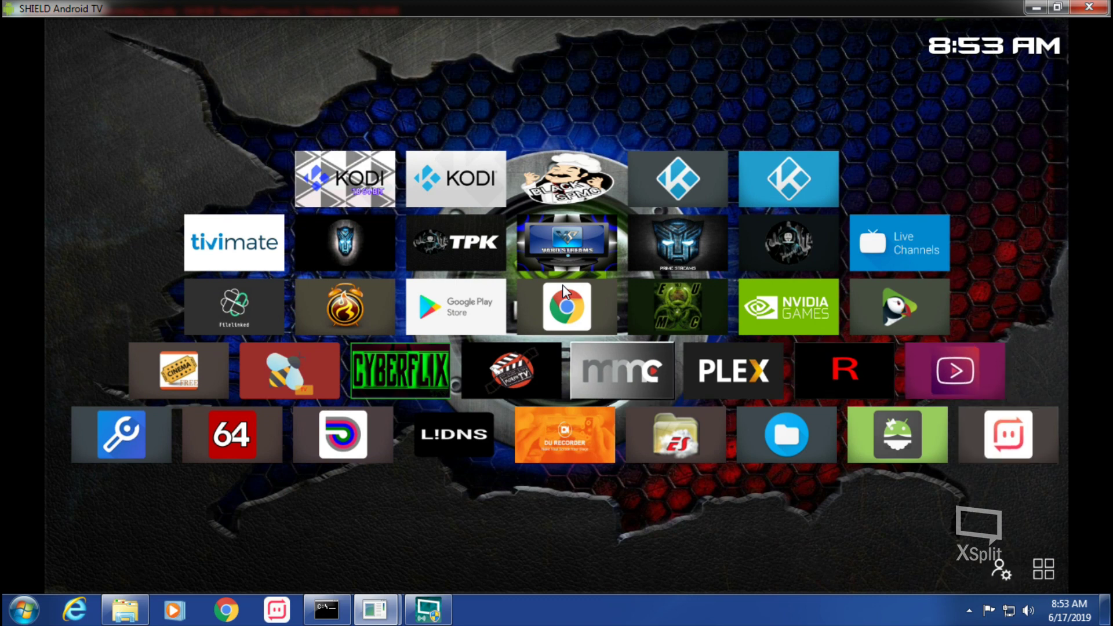
{"action": "key", "text": "Down"}
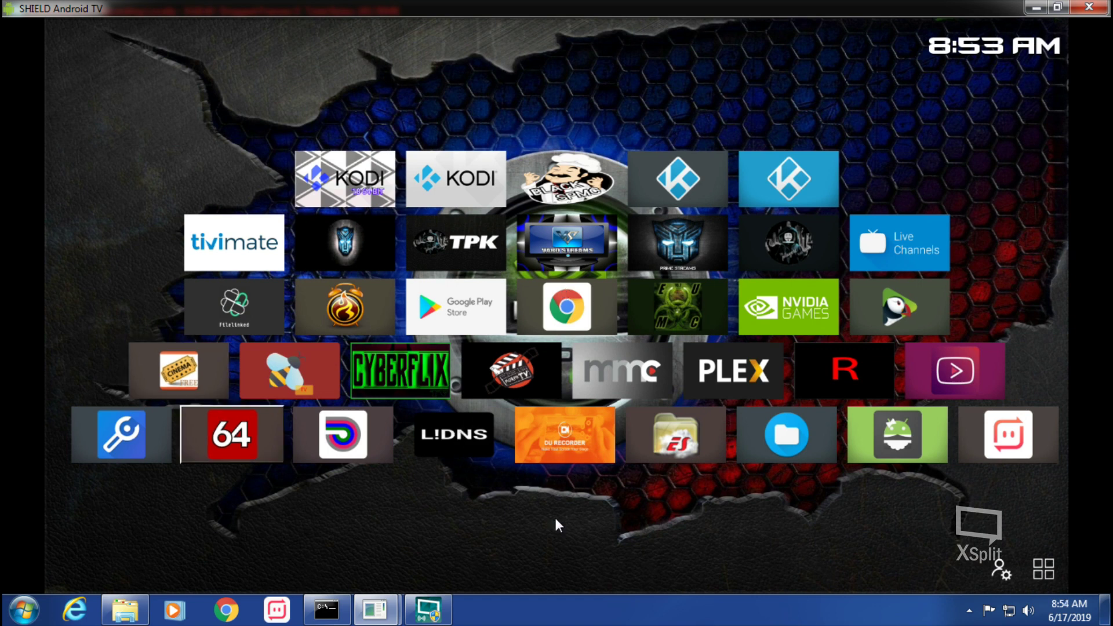
{"action": "mouse_move", "coordinate": [443, 608]}
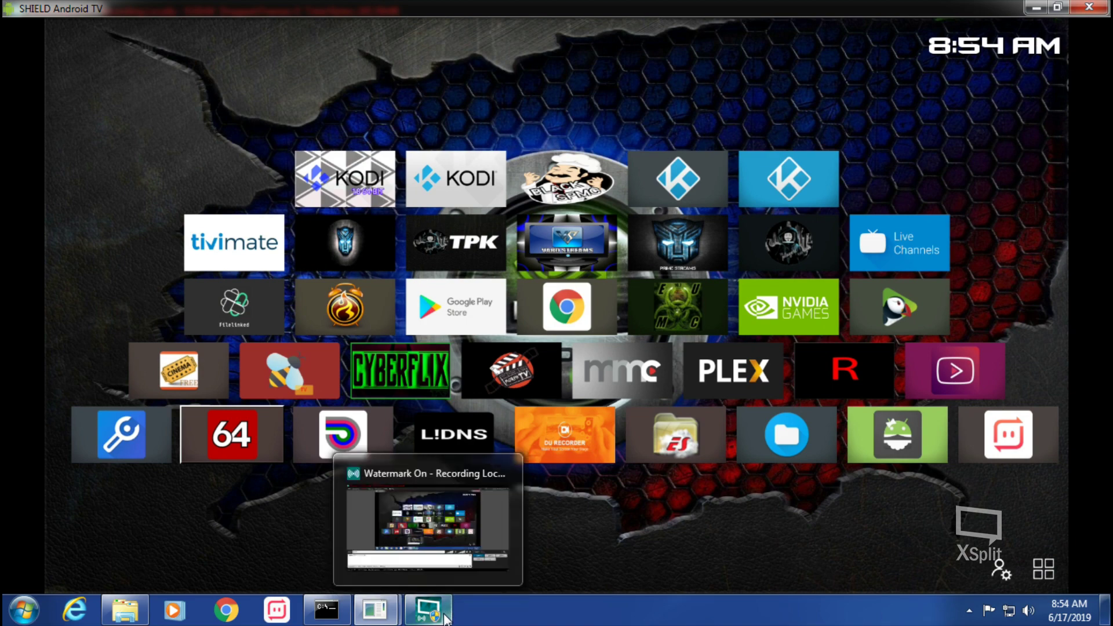